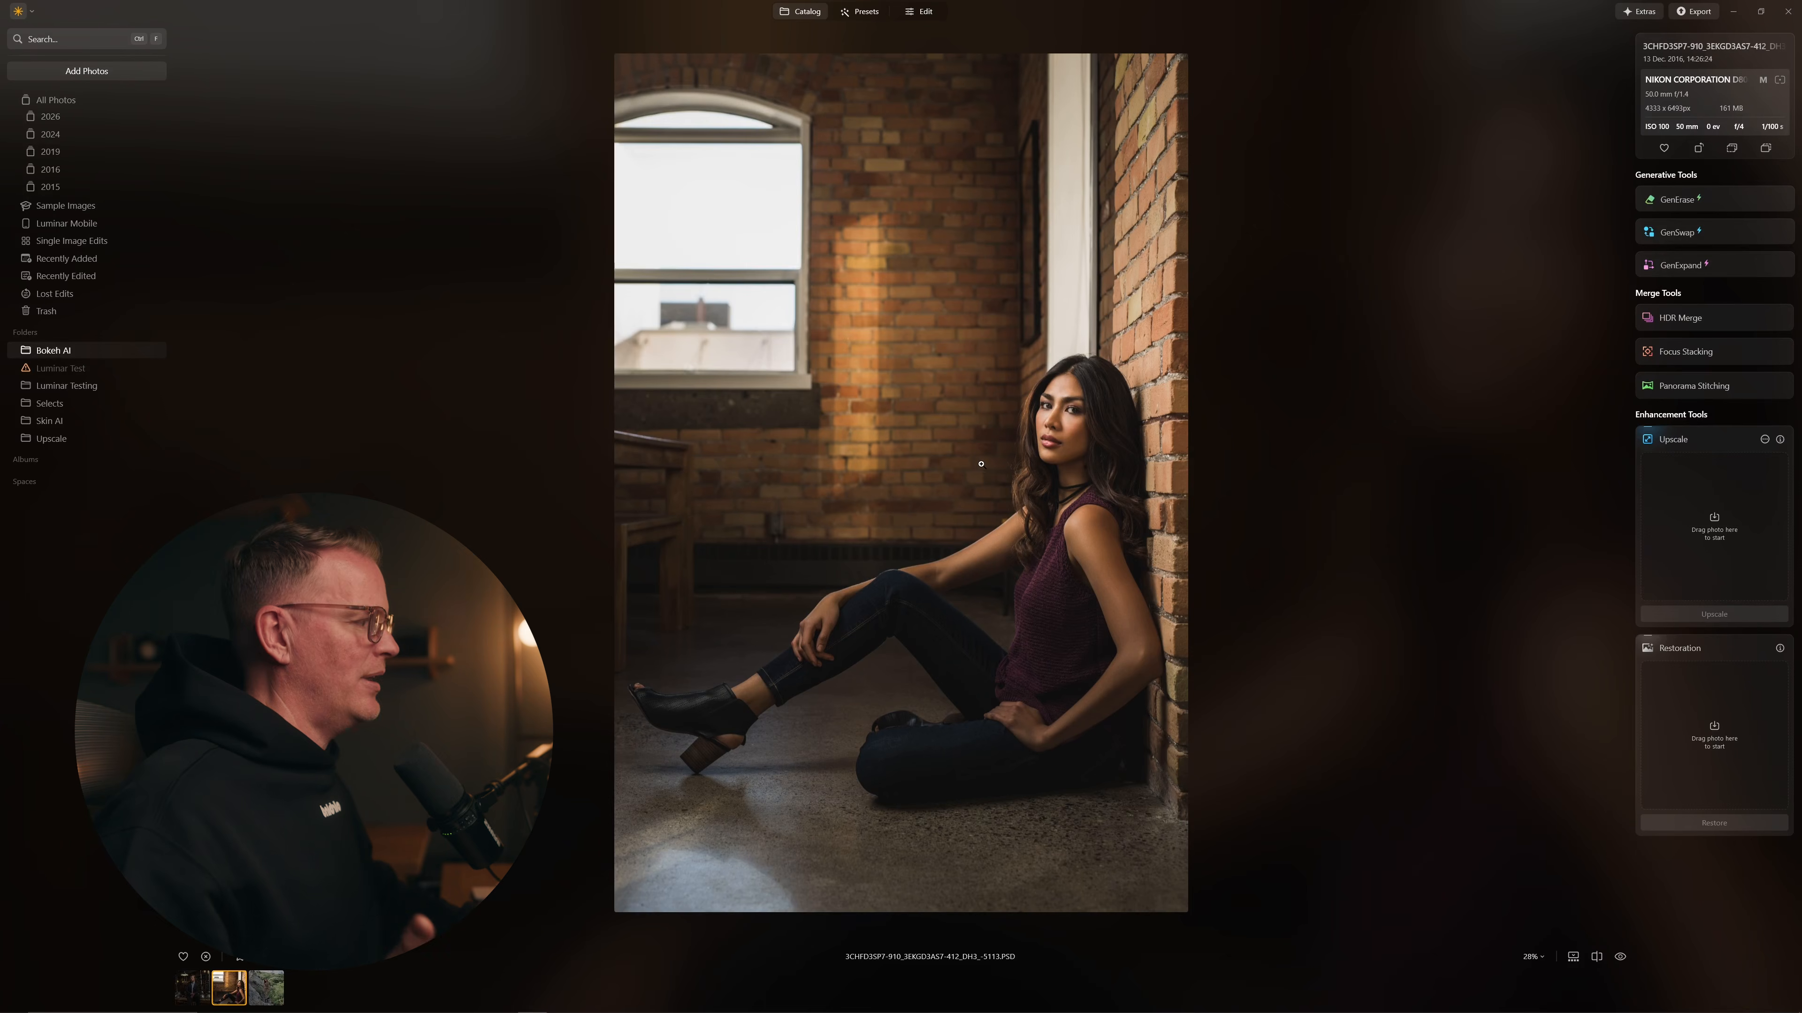
# Step: In the Edit view, apply Bokeh AI to the portrait with Blur at 95
pyautogui.click(925, 12)
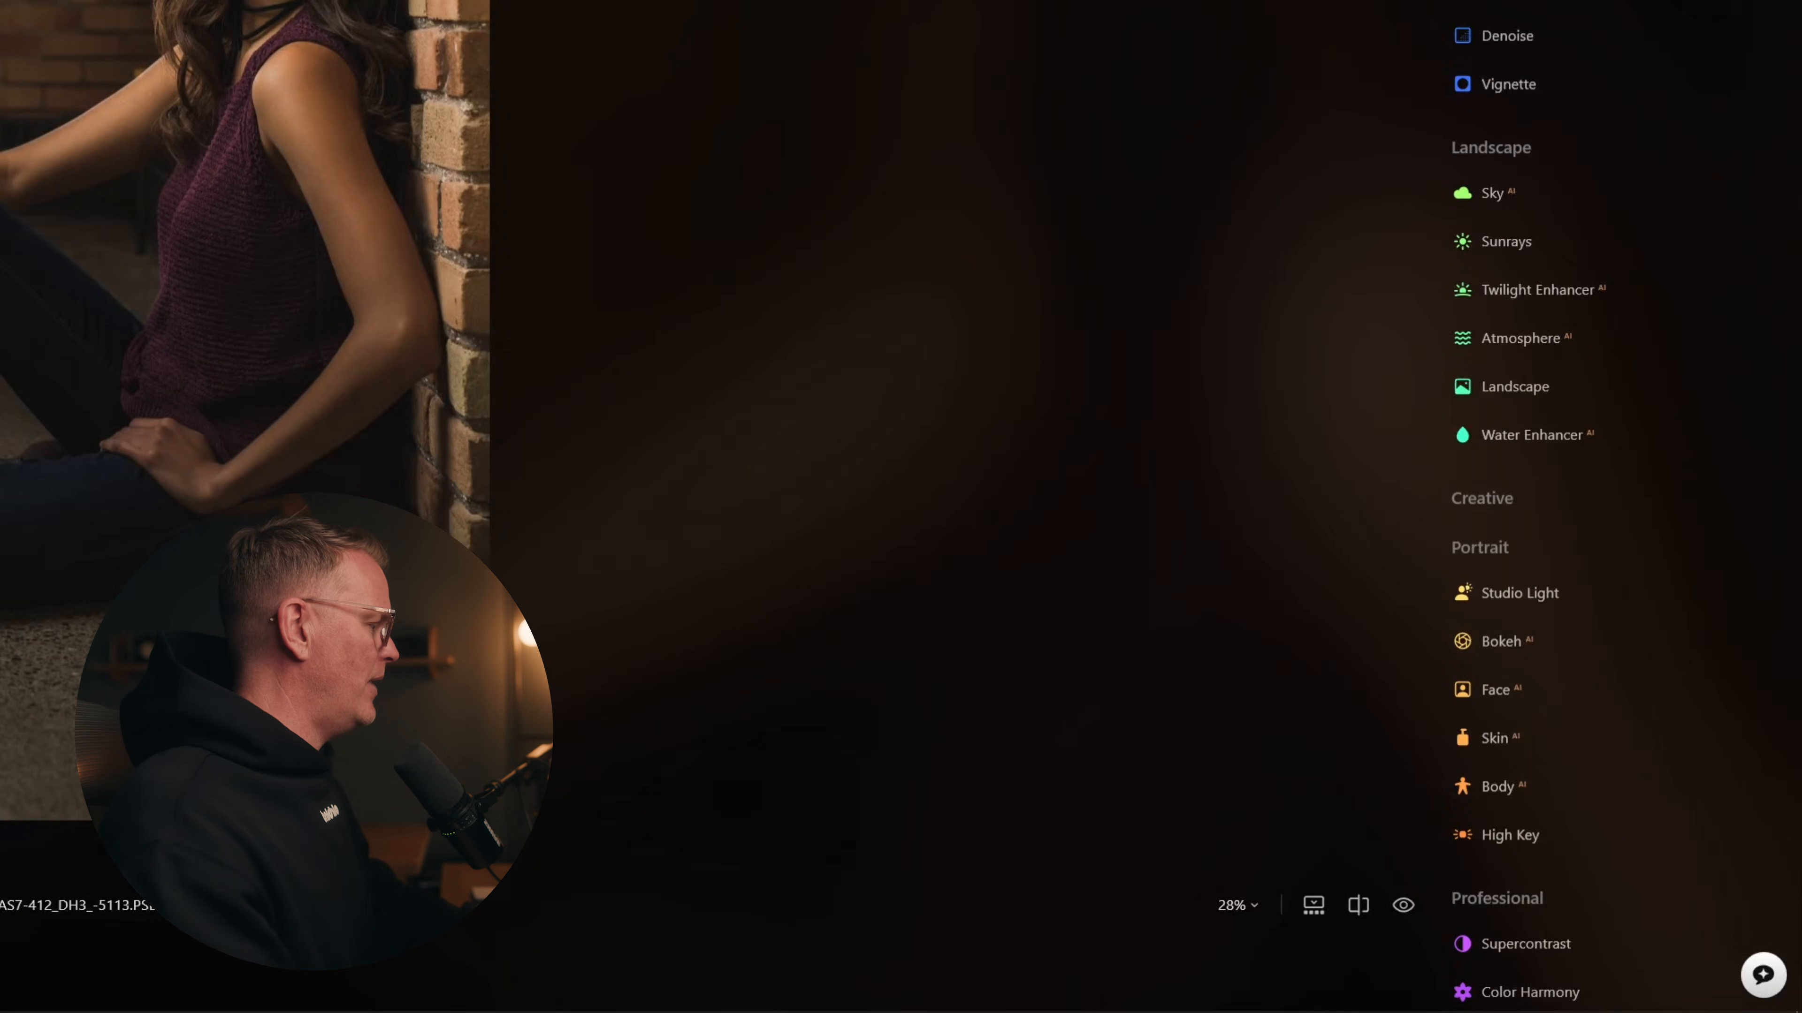
pyautogui.click(1494, 638)
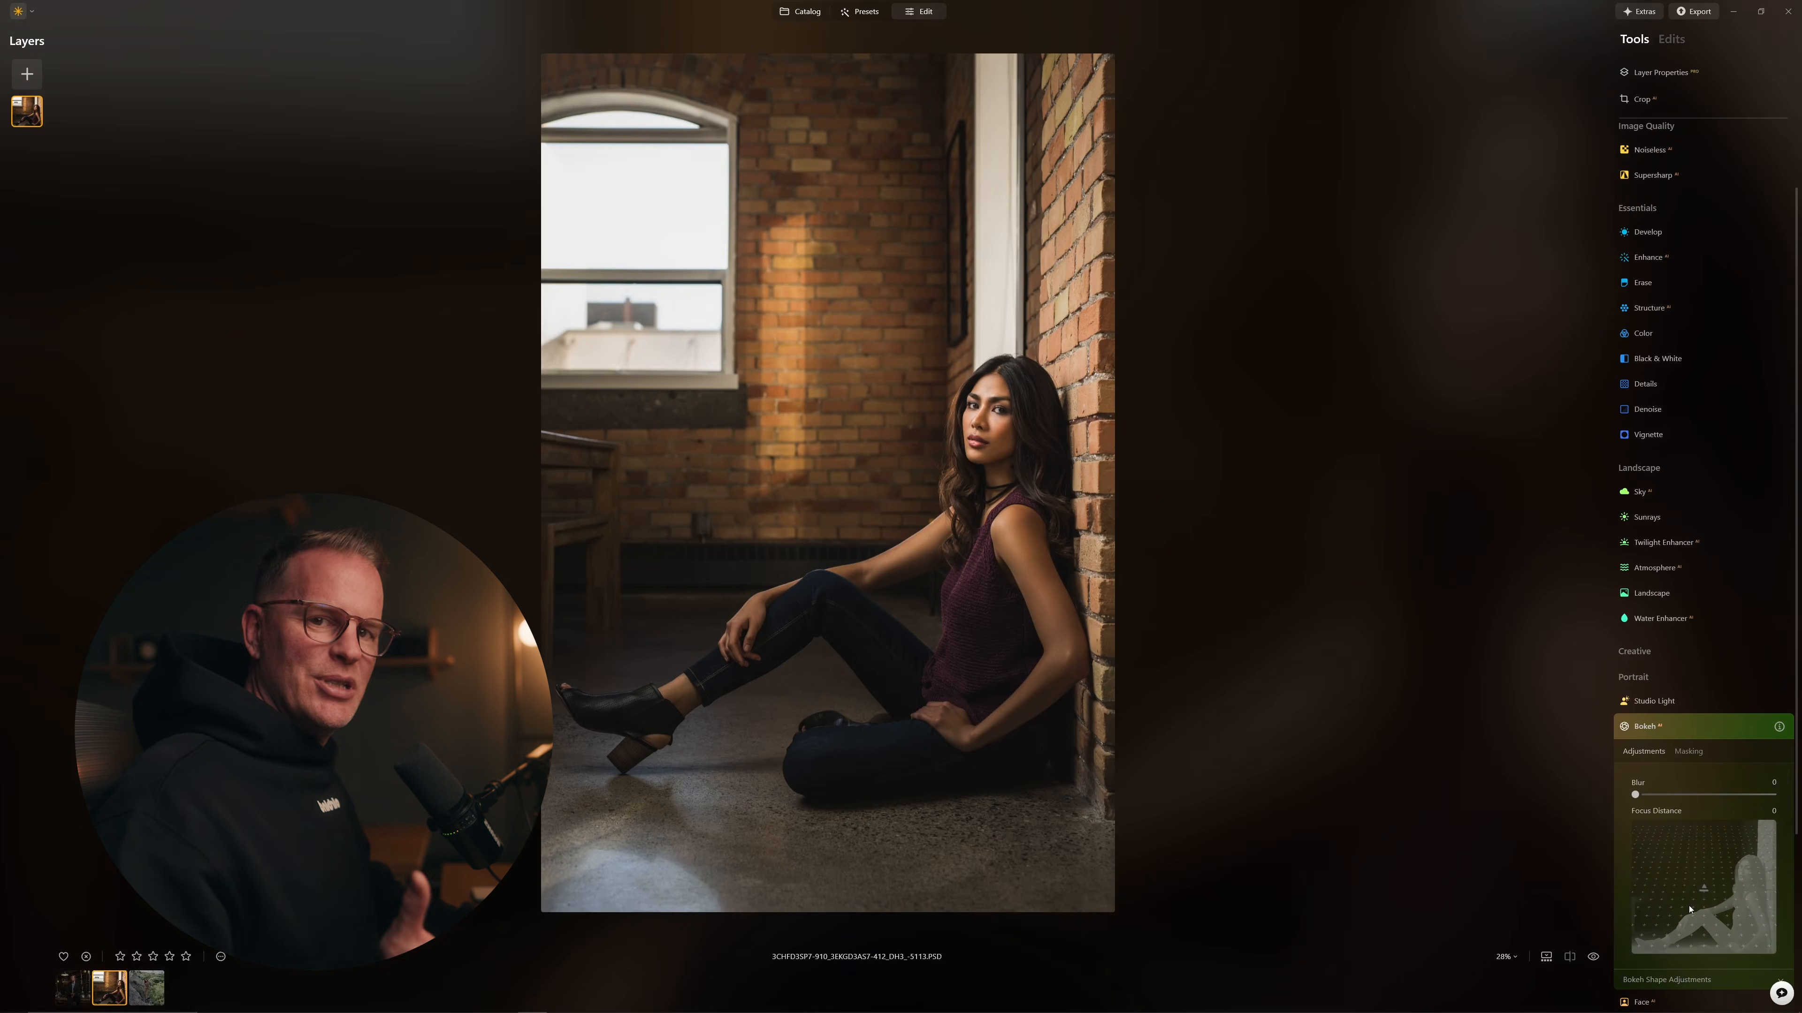
pyautogui.moveTo(1635, 795); pyautogui.dragTo(1760, 800)
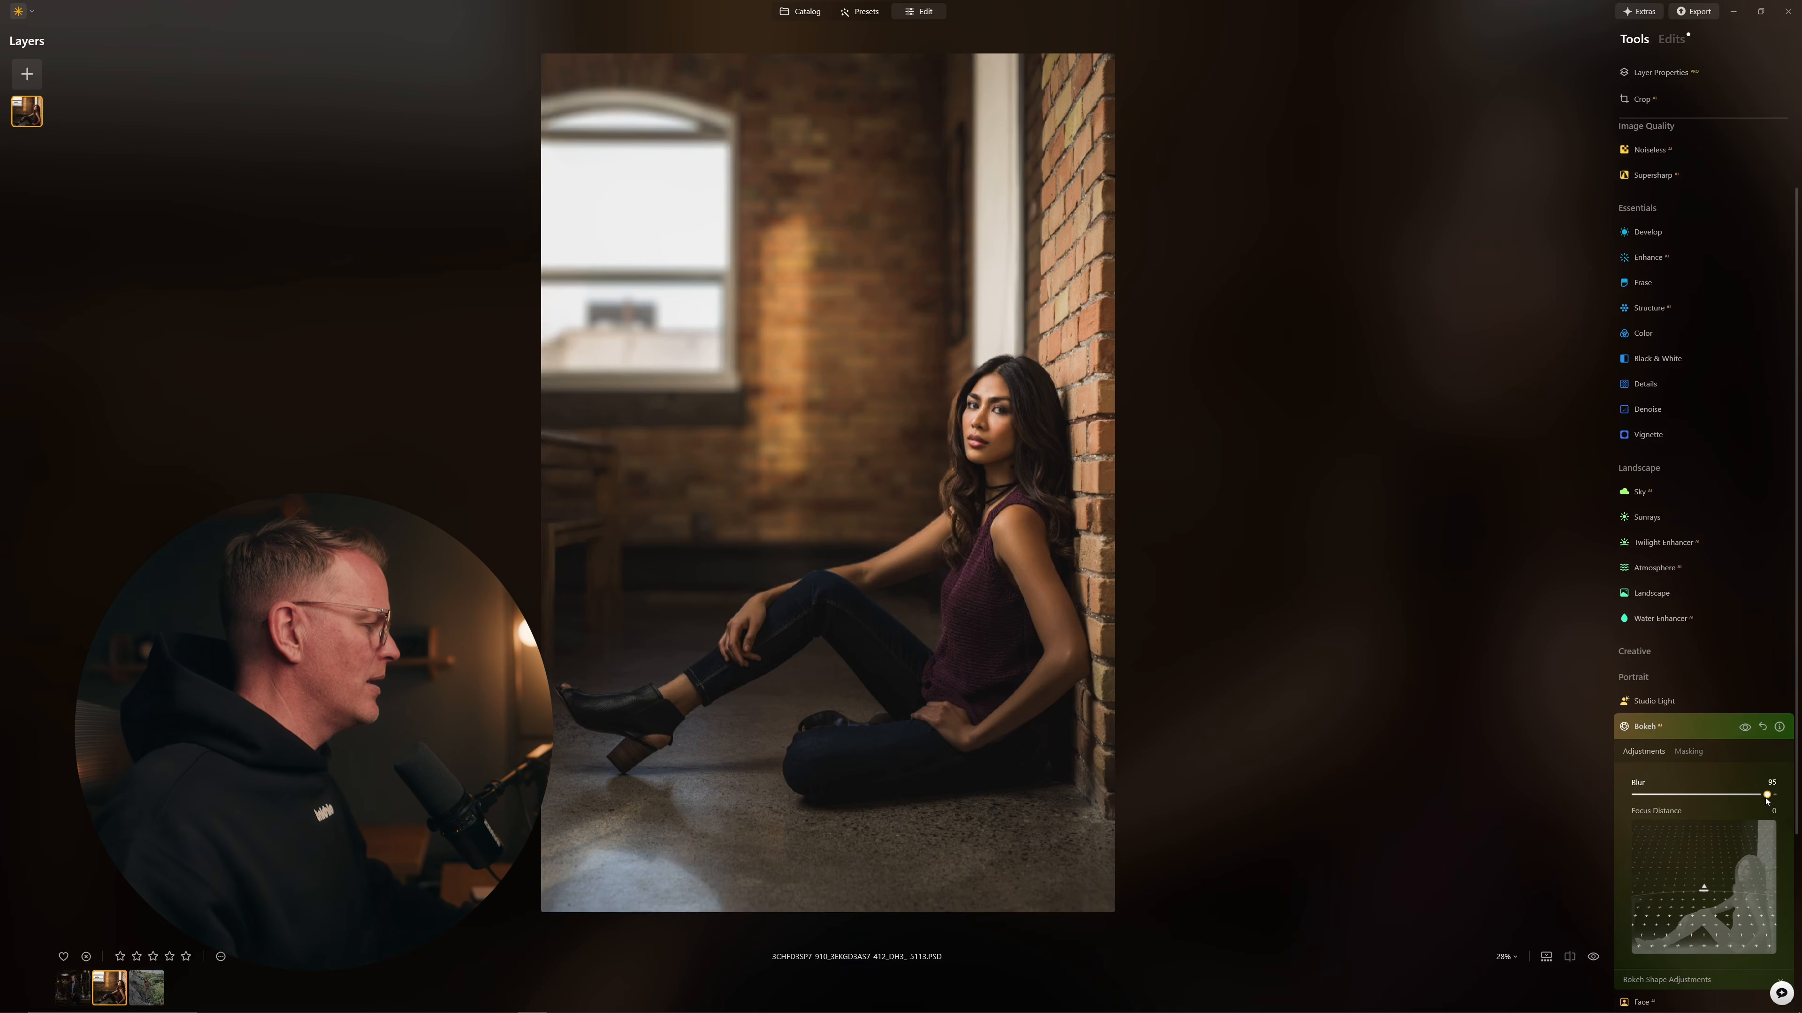
# Step: Adjust the Bokeh Focus Distance until the woman stays sharp against the blurred background
pyautogui.moveTo(1705, 884)
pyautogui.mouseDown()
pyautogui.moveTo(1703, 852)
pyautogui.moveTo(1702, 901)
pyautogui.mouseUp()
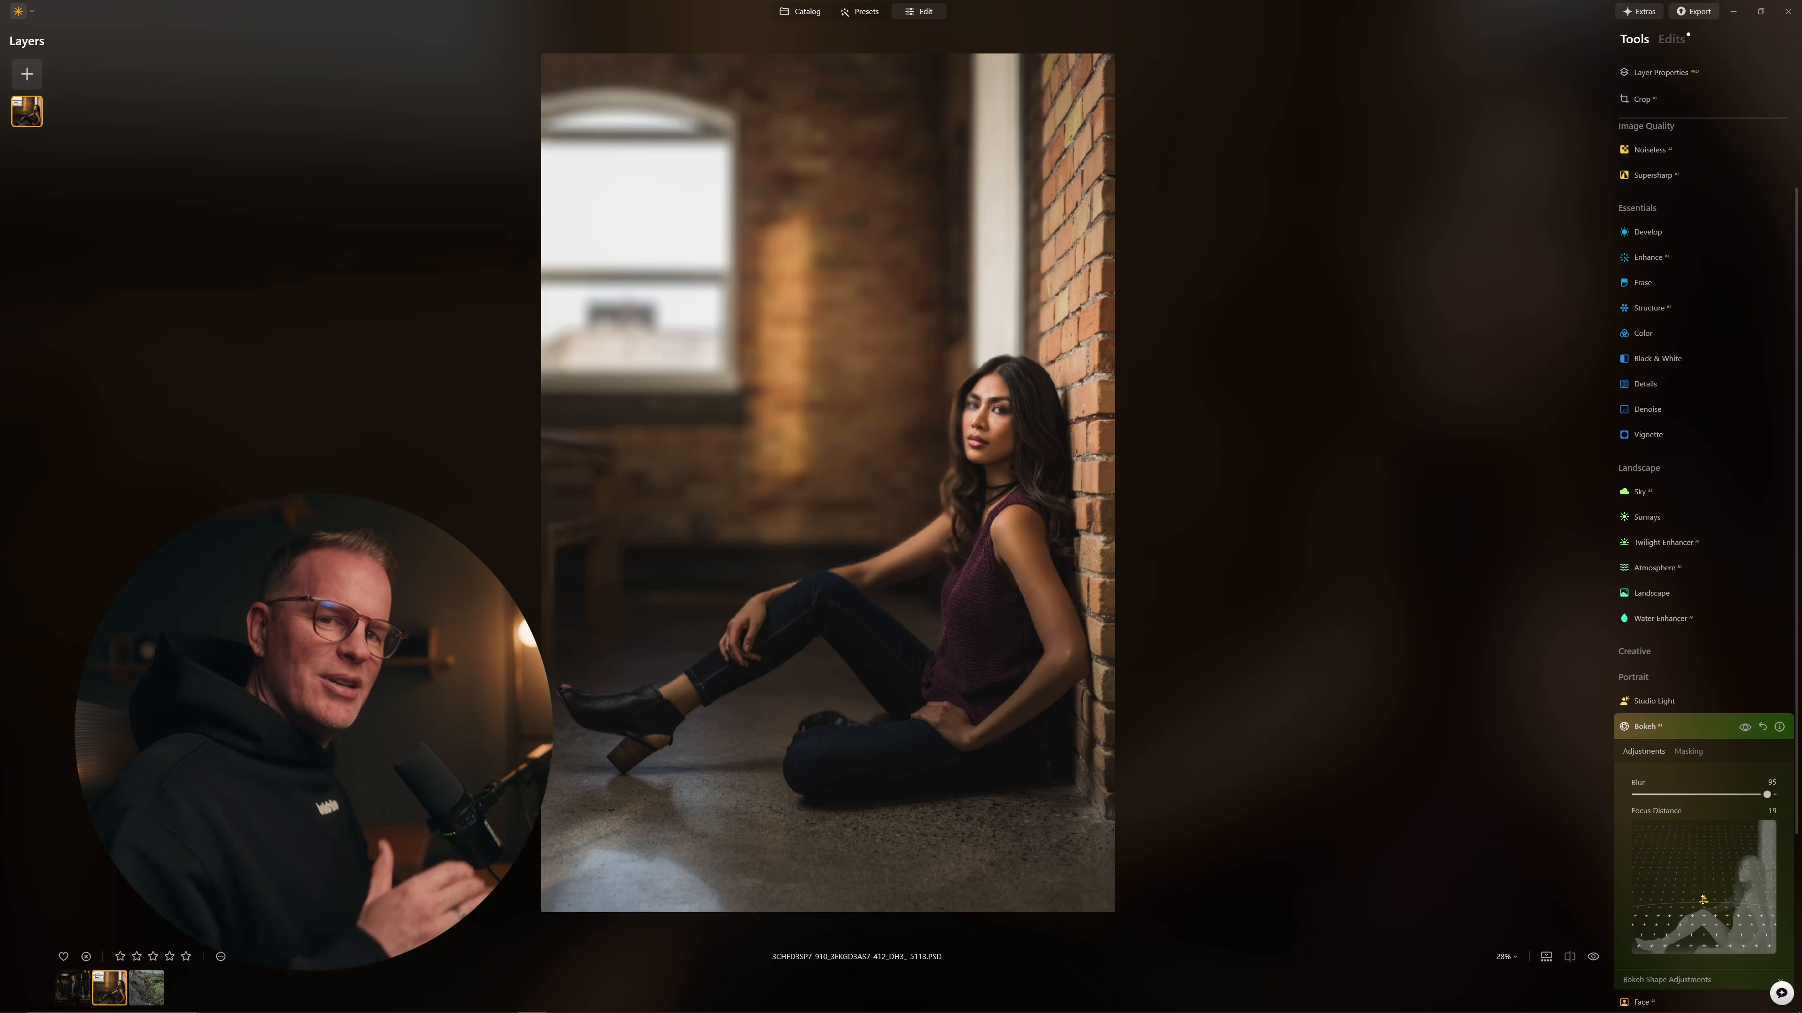
pyautogui.moveTo(1703, 900); pyautogui.dragTo(1703, 873)
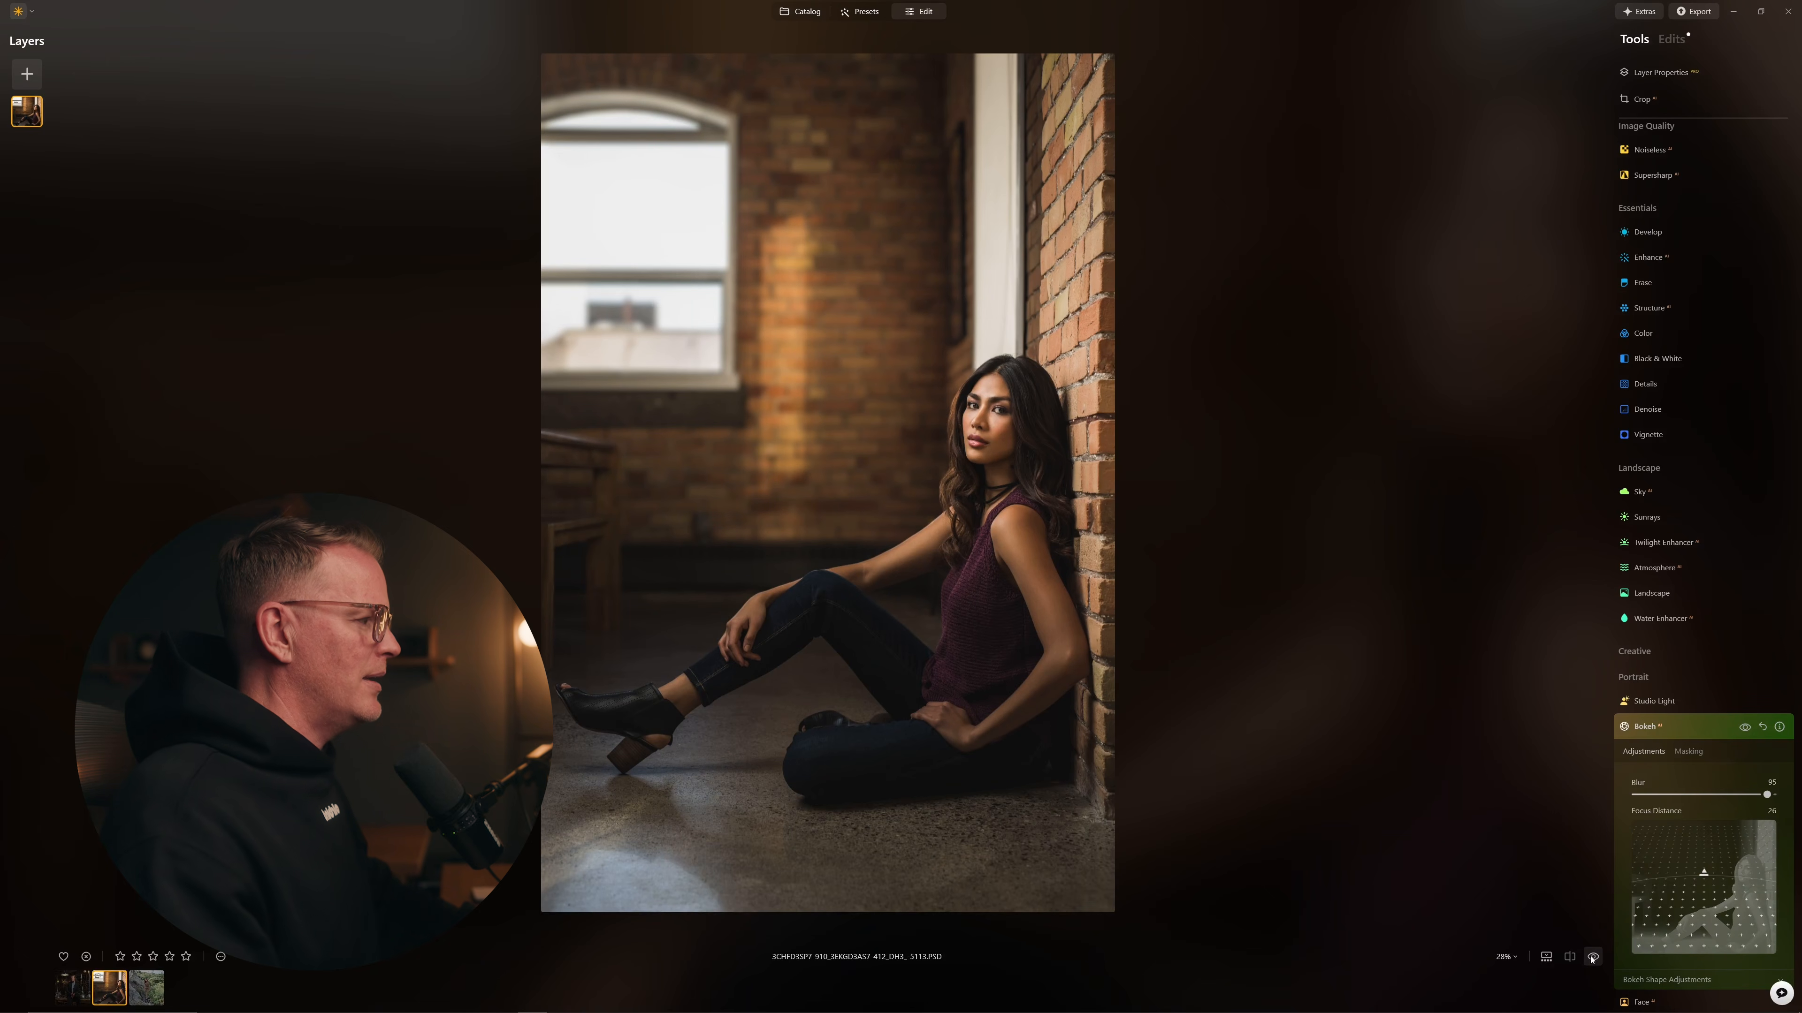
pyautogui.moveTo(1703, 881); pyautogui.dragTo(1703, 904)
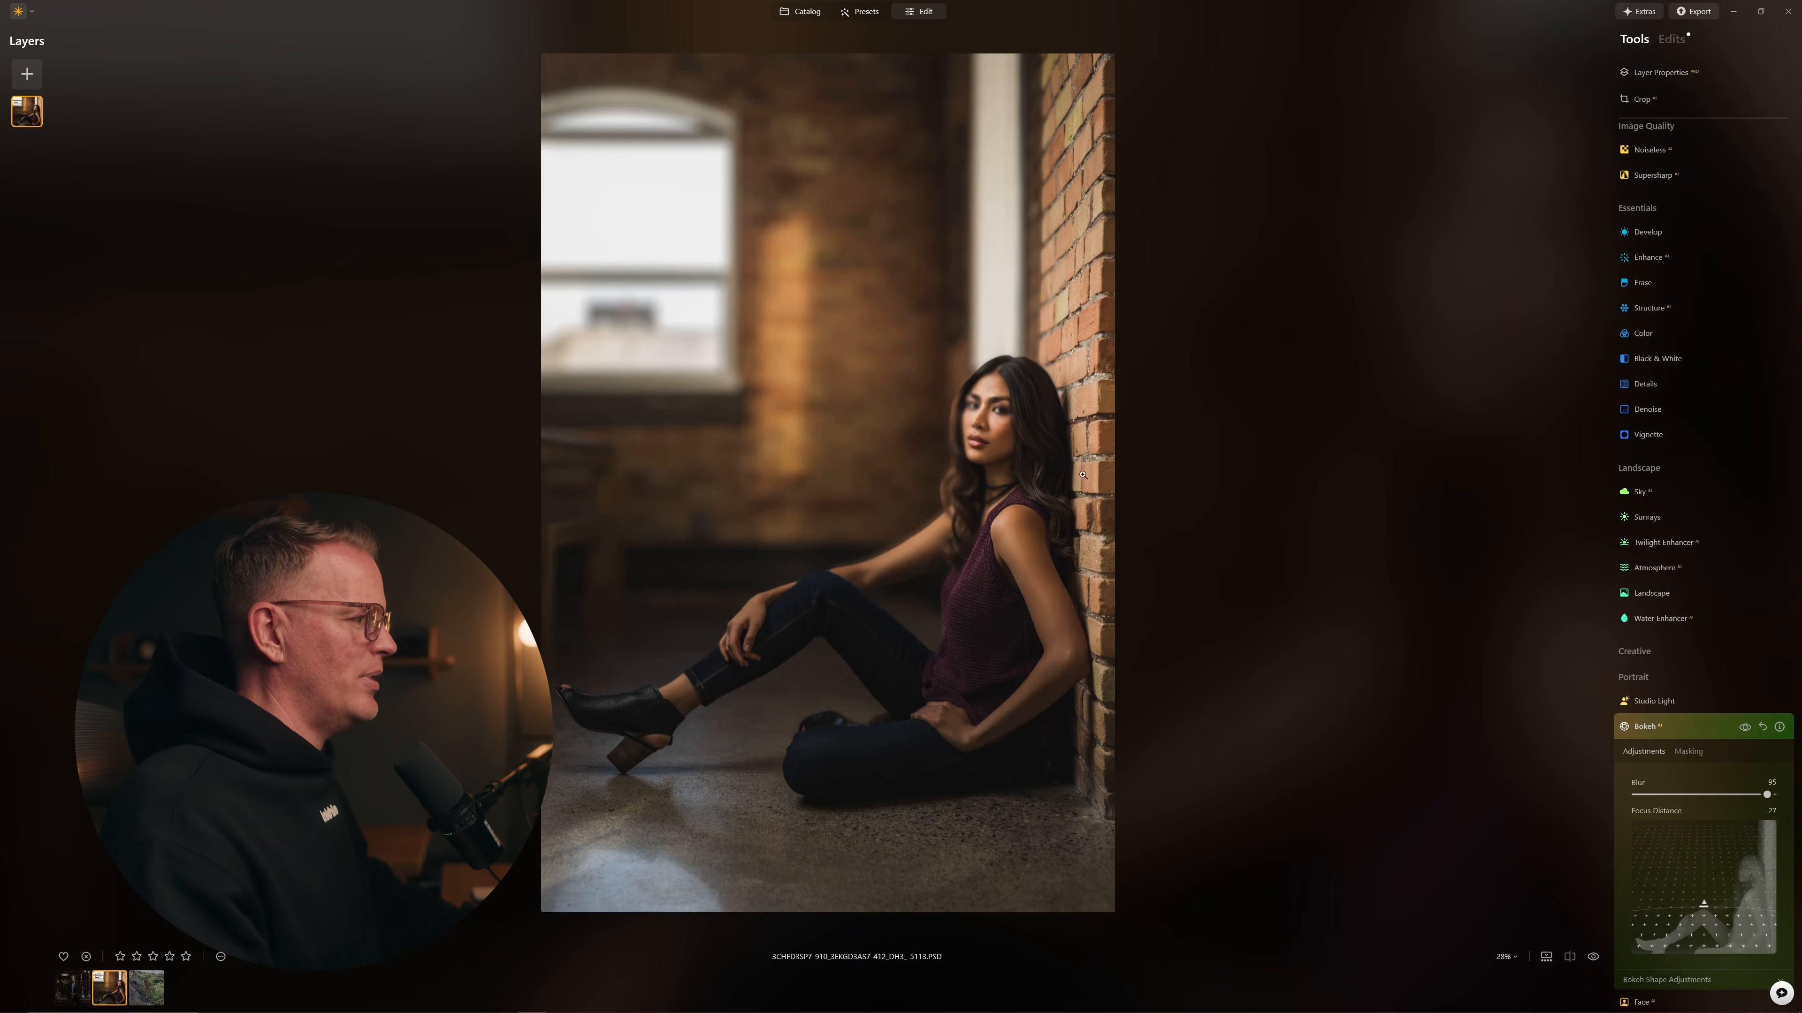
pyautogui.moveTo(1703, 911); pyautogui.dragTo(1703, 928)
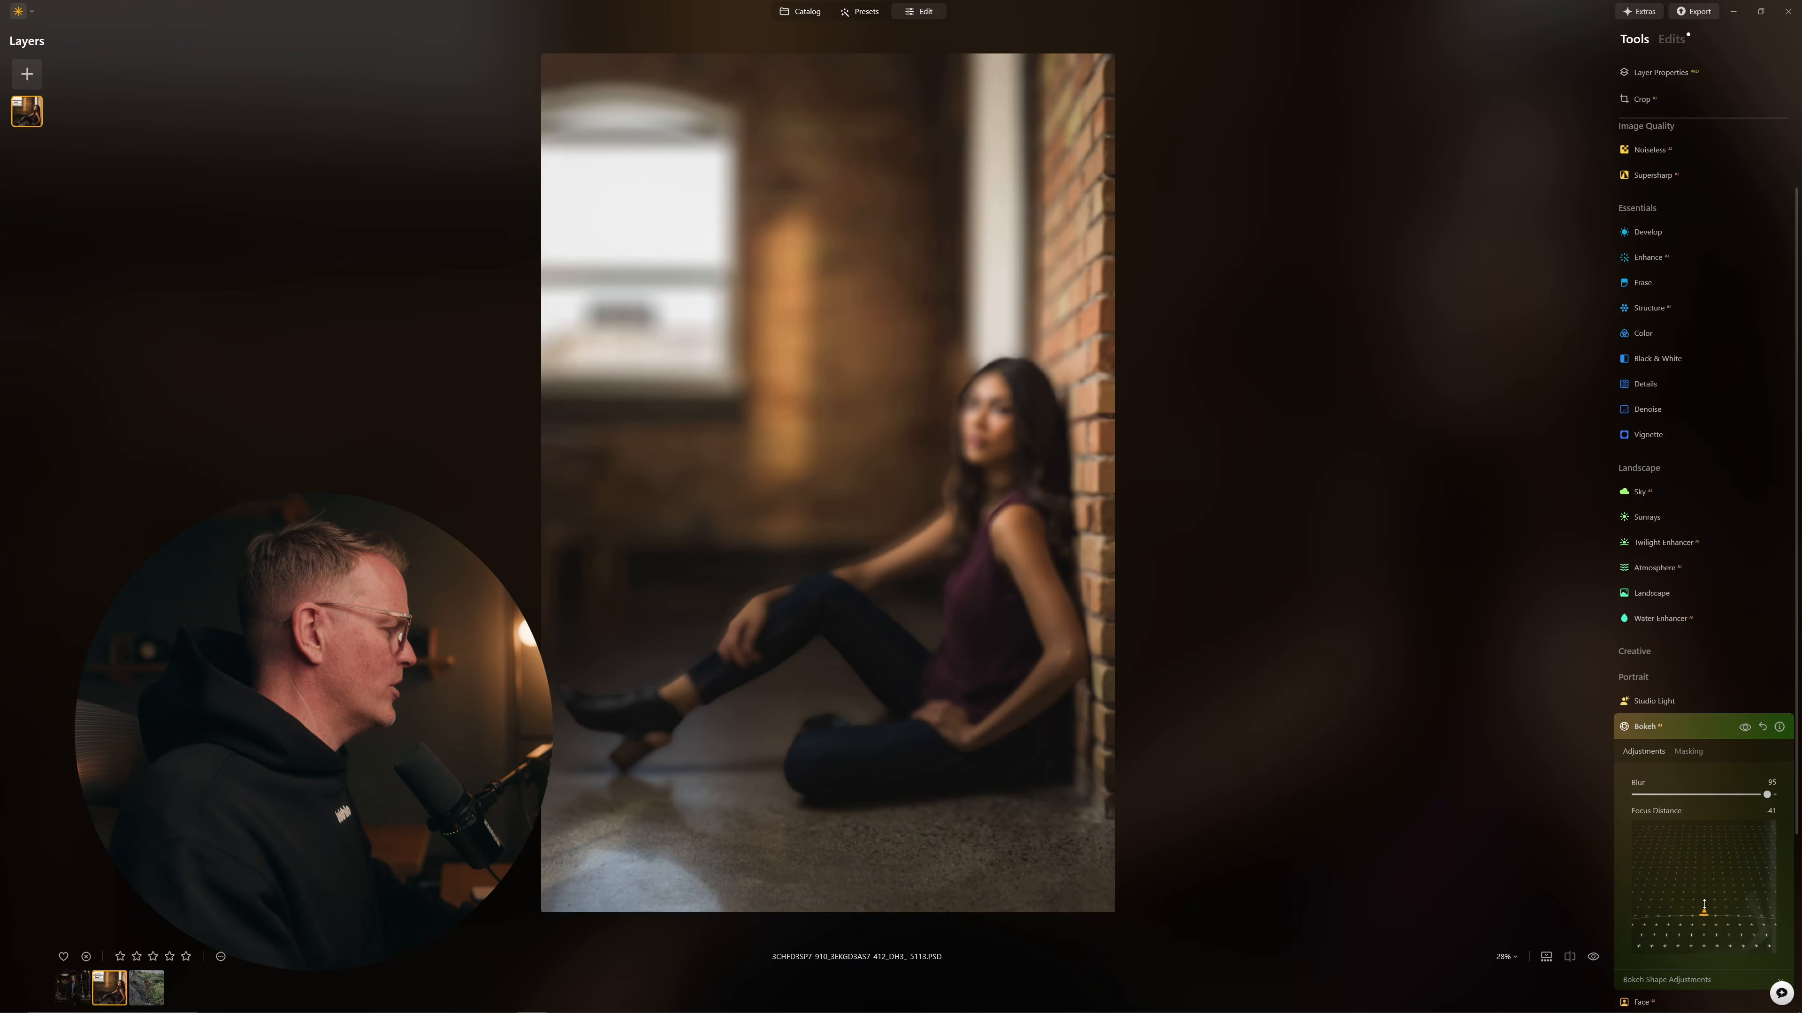
pyautogui.moveTo(1703, 928); pyautogui.dragTo(1702, 877)
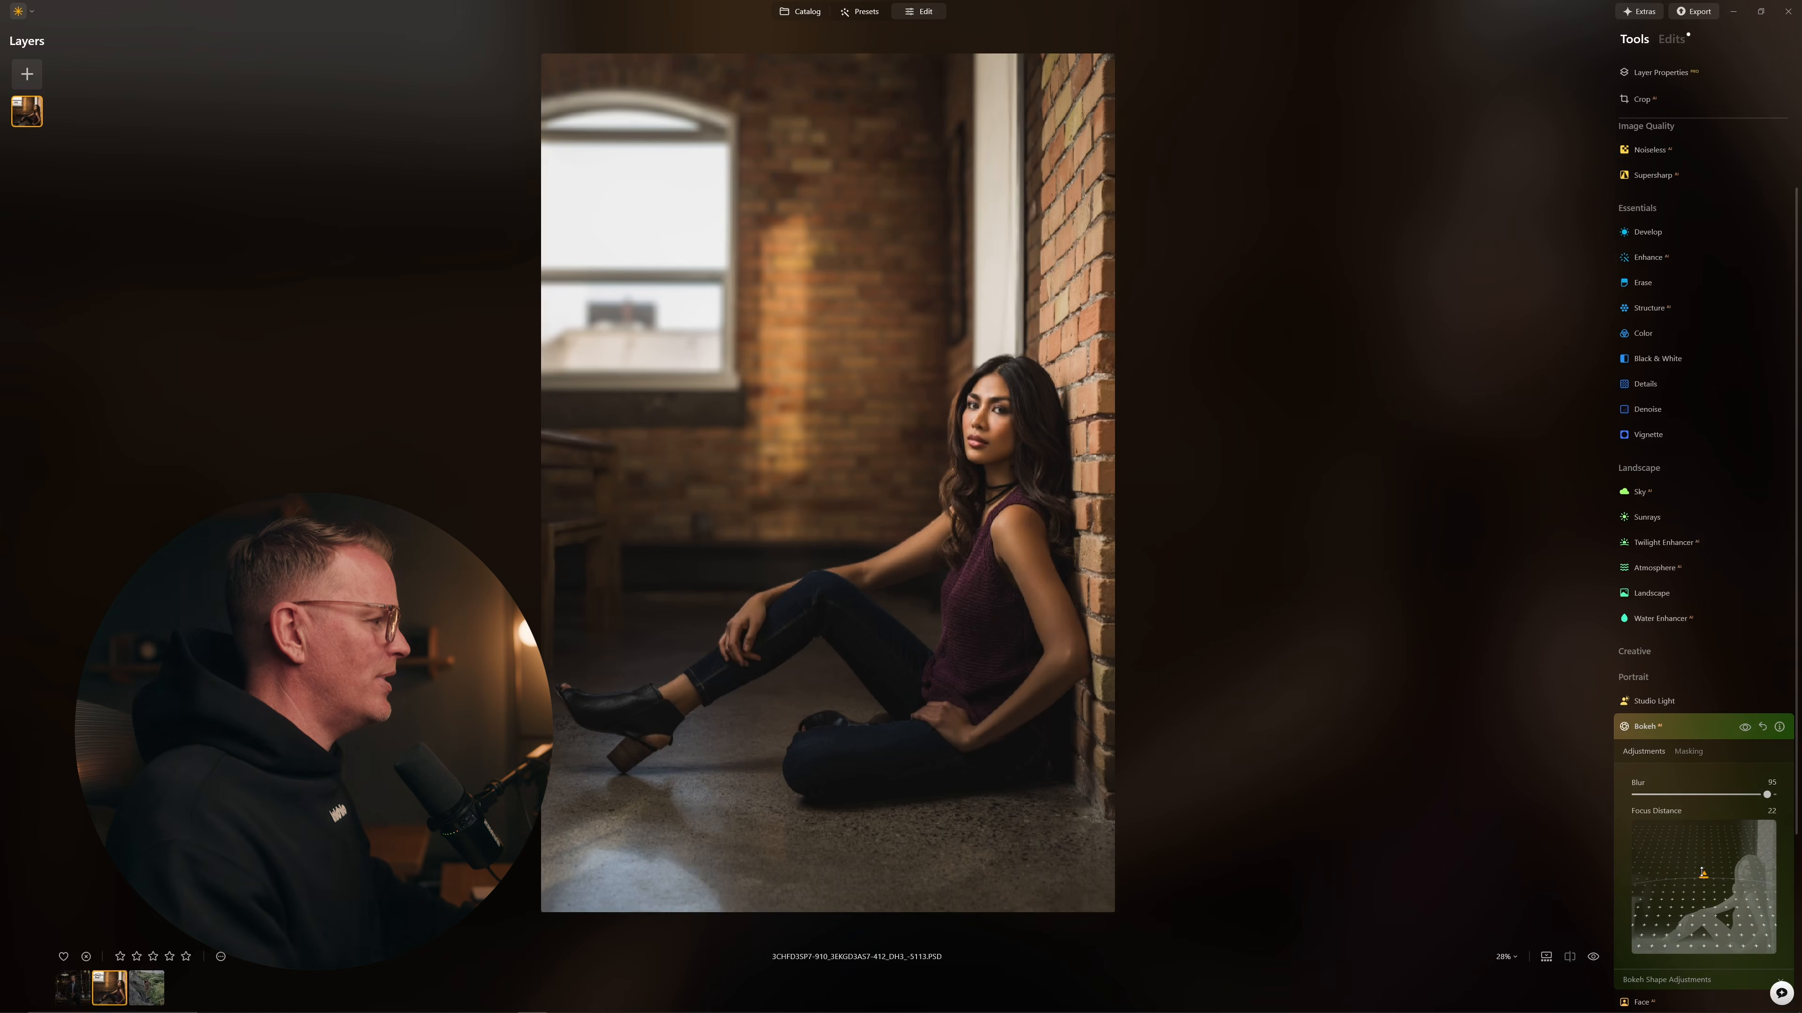
pyautogui.moveTo(1703, 874); pyautogui.dragTo(1701, 877)
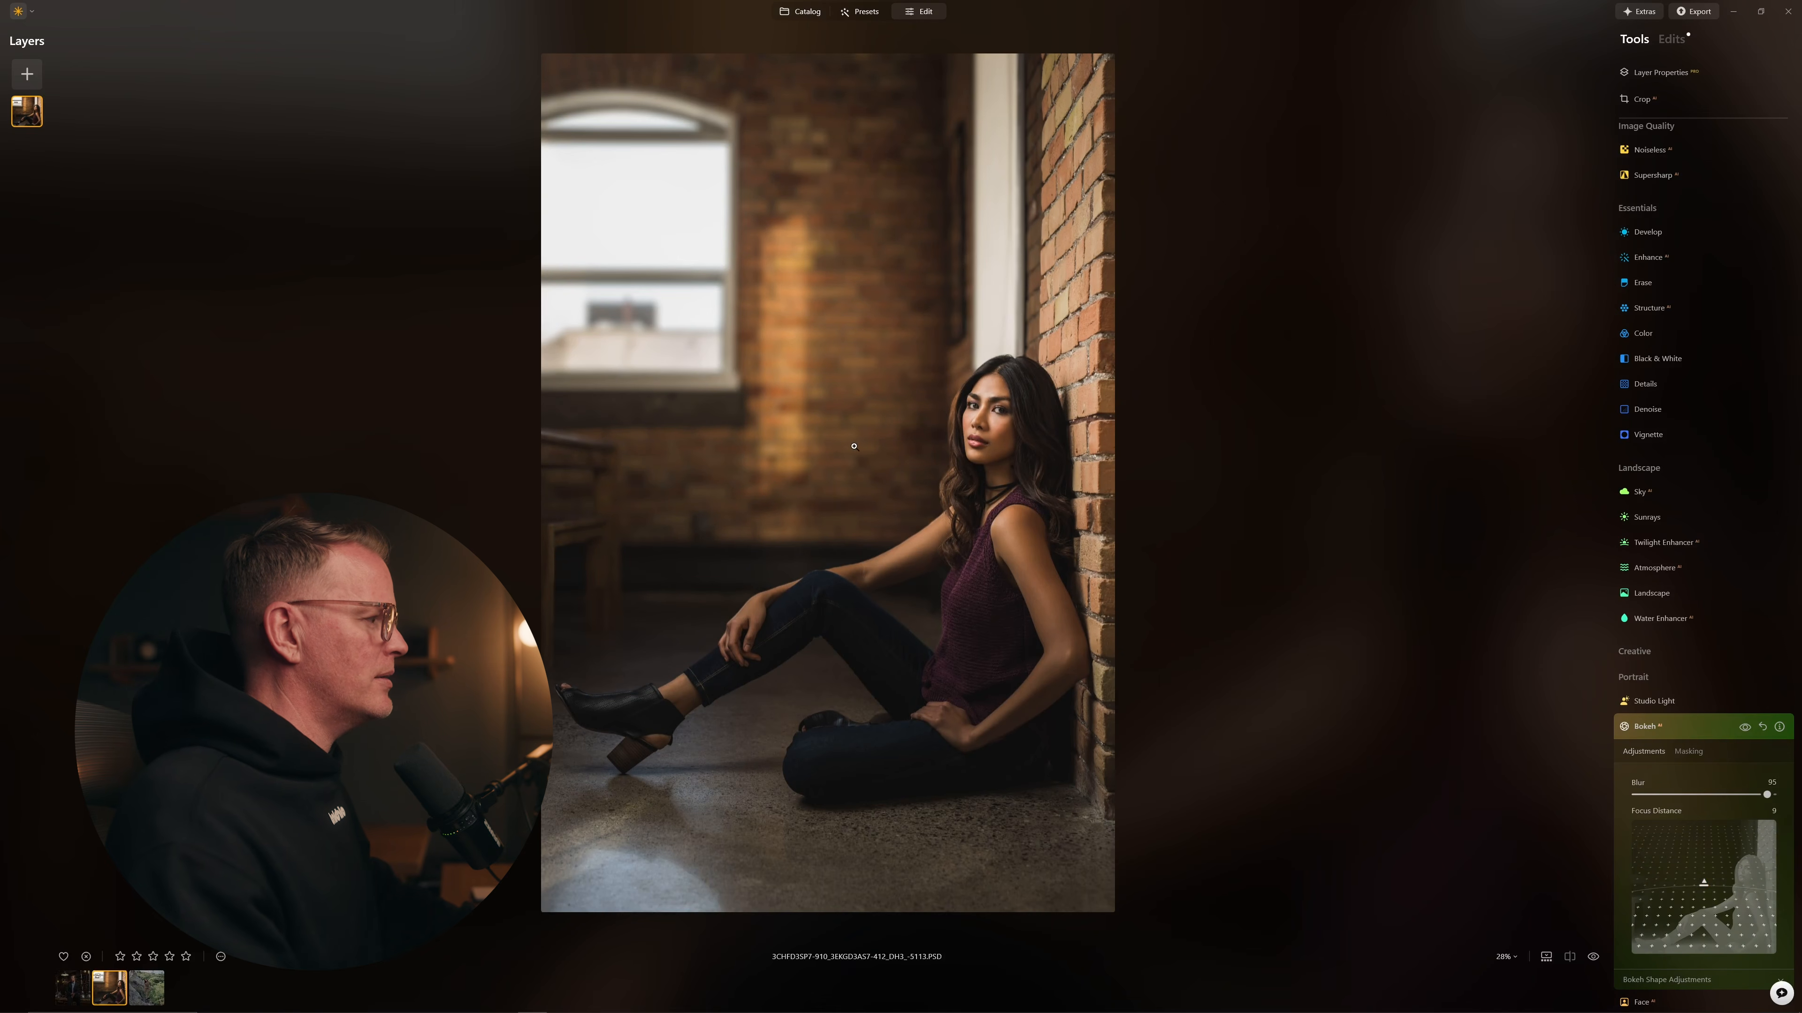
# Step: Zoom to 100% on the woman's face and compare the bokeh with the original
pyautogui.click(976, 378)
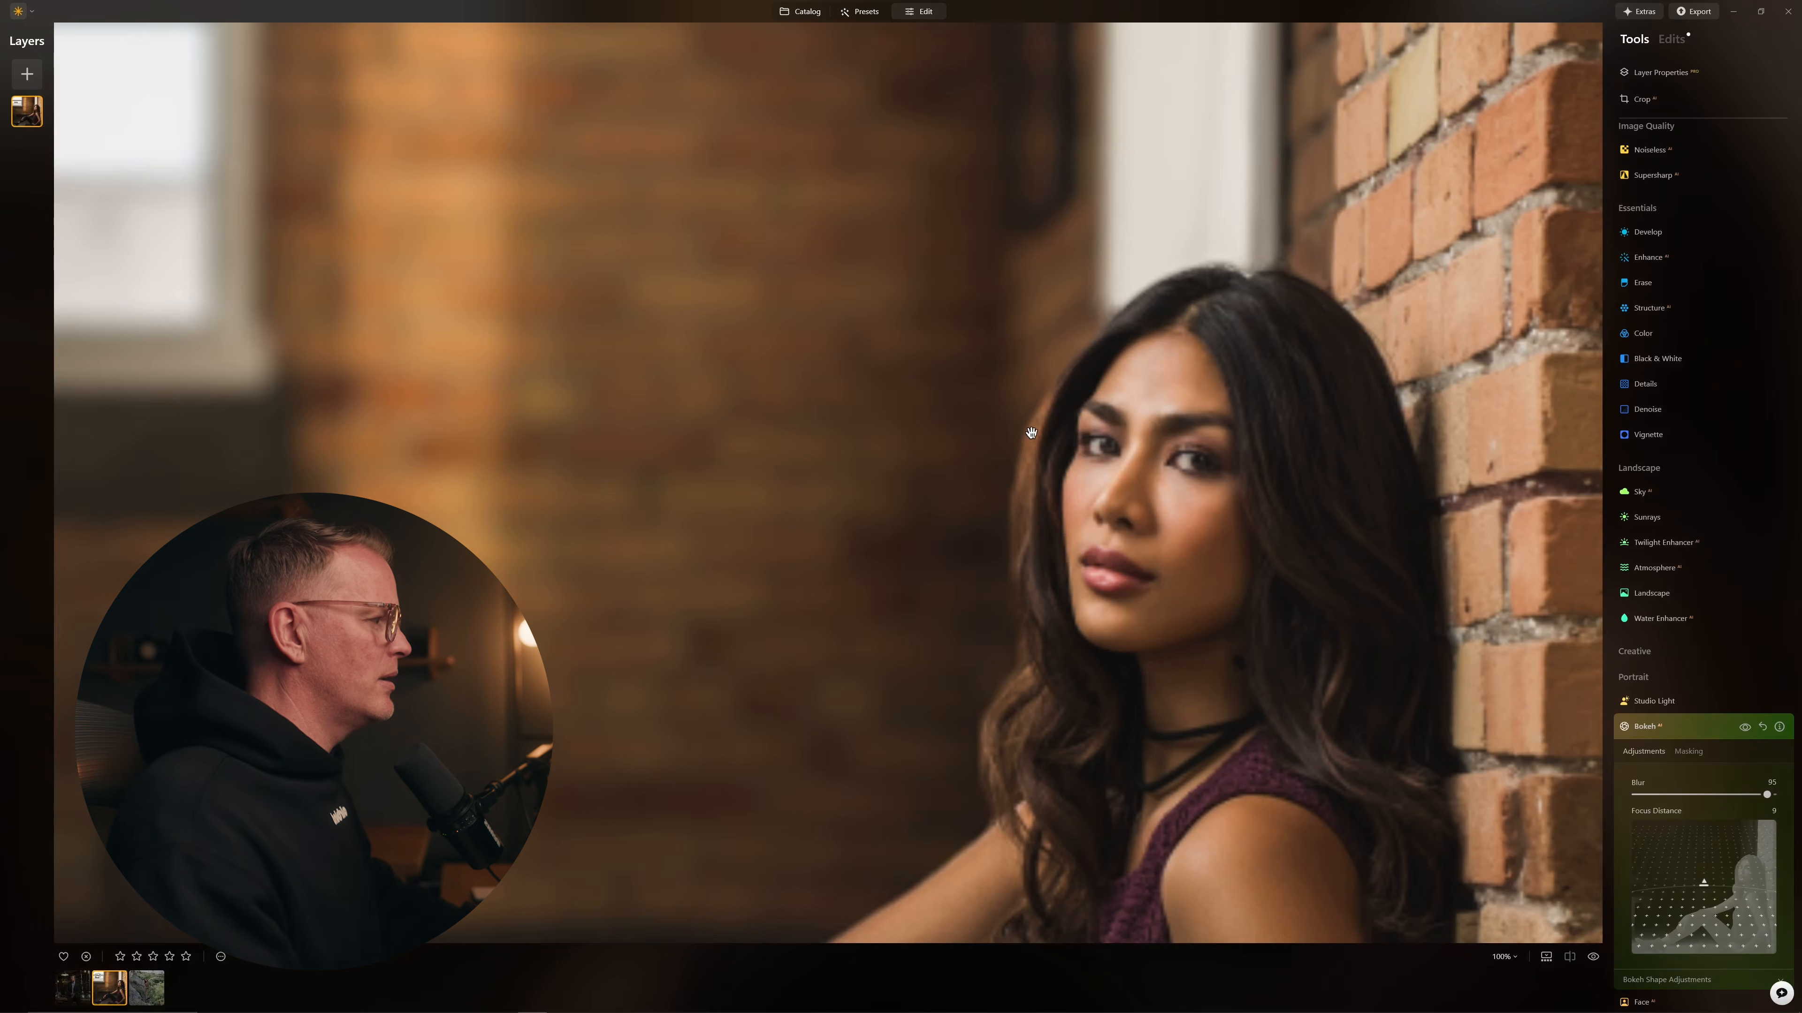
pyautogui.click(1594, 958)
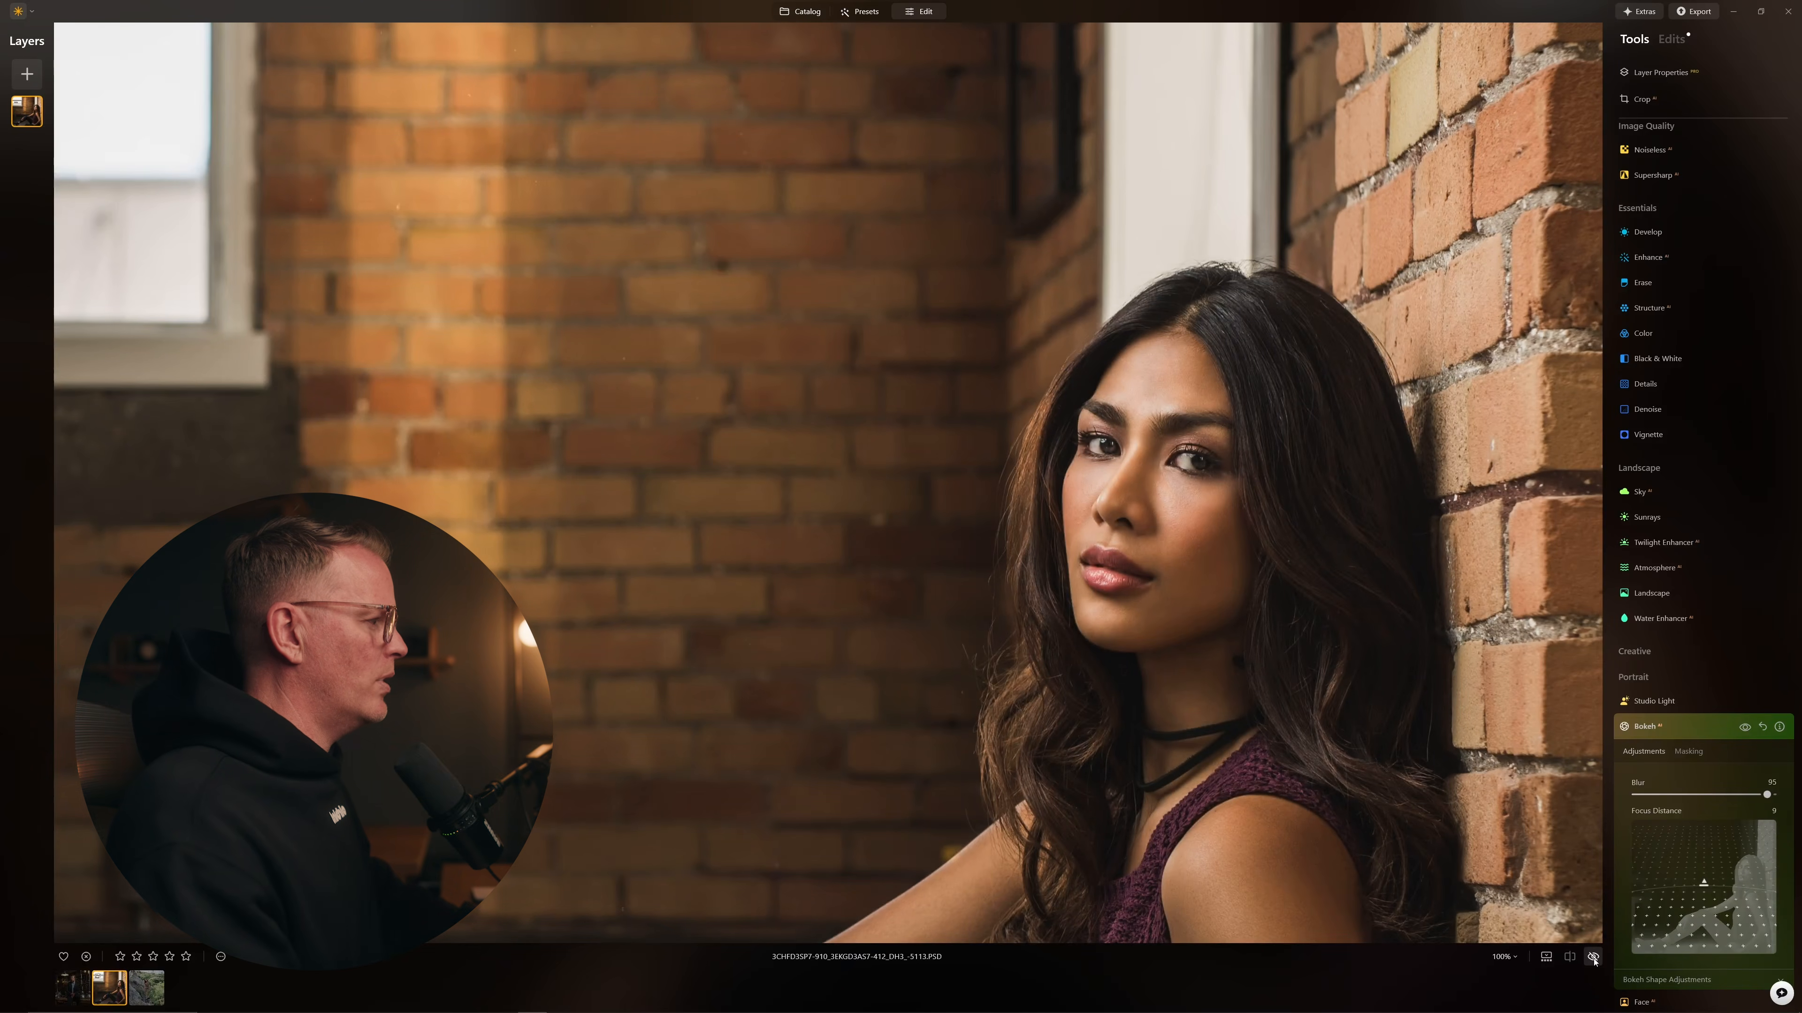
pyautogui.click(1593, 957)
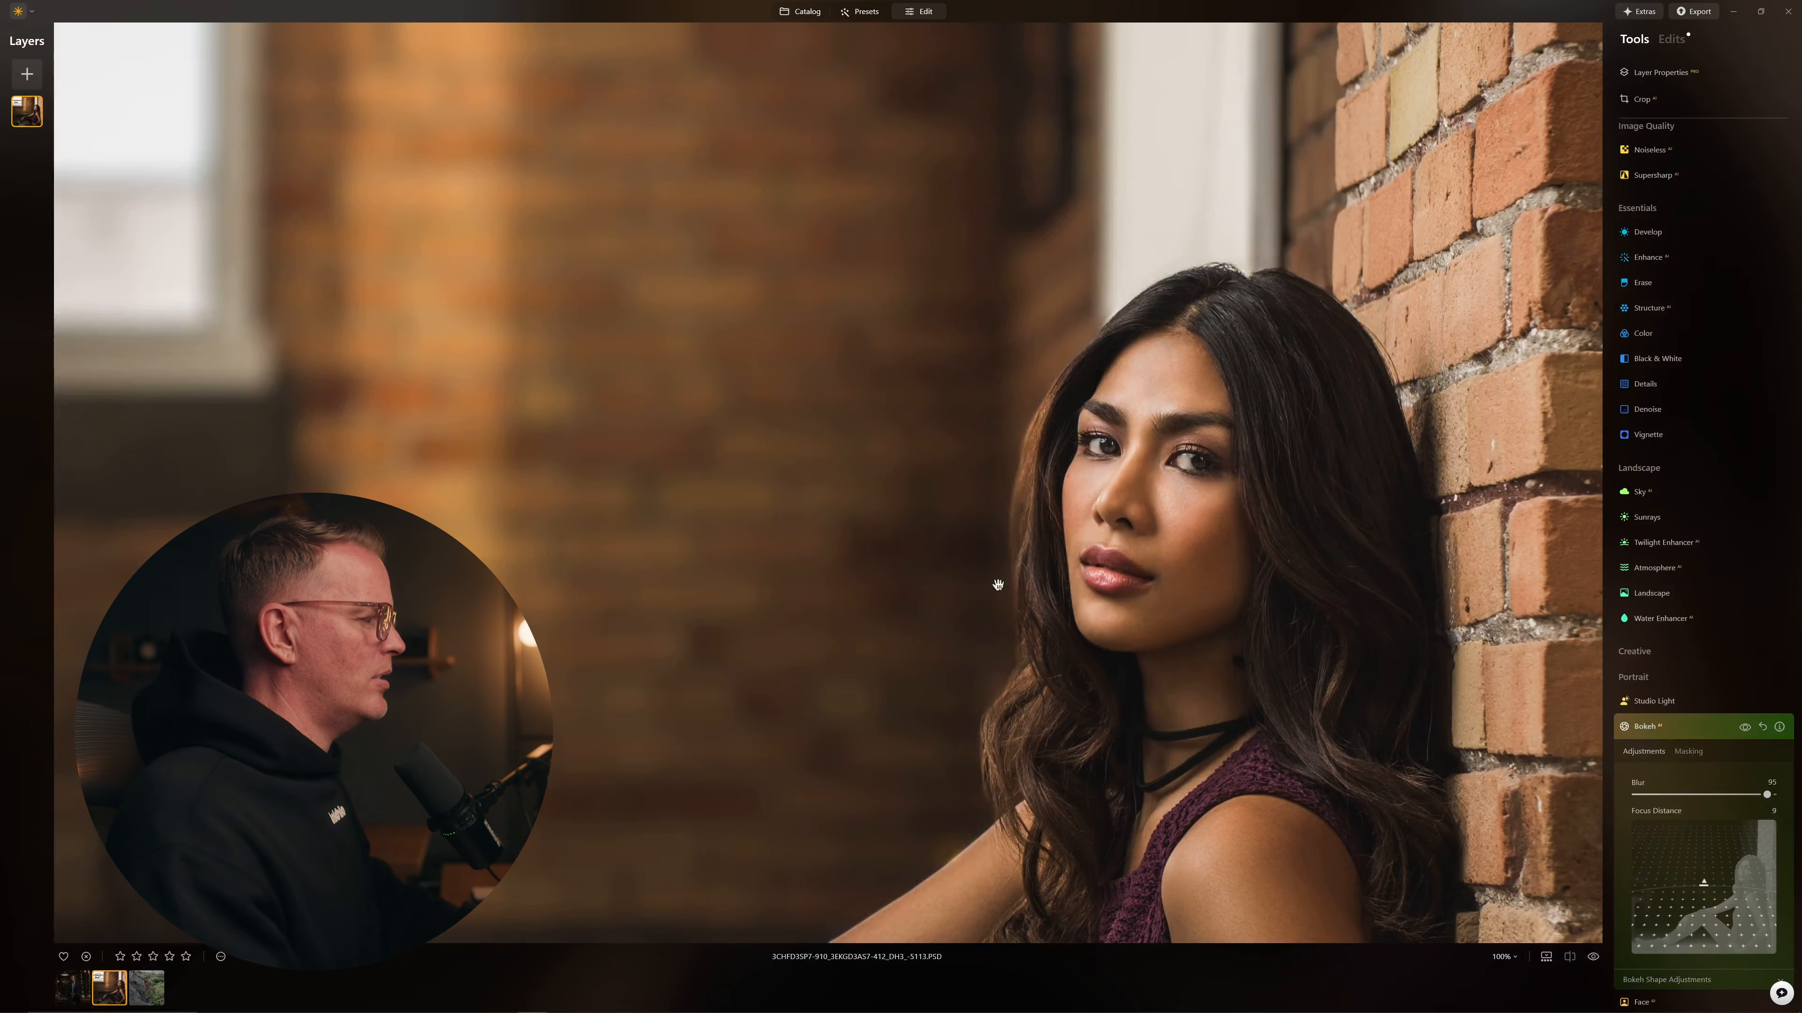
pyautogui.click(1593, 958)
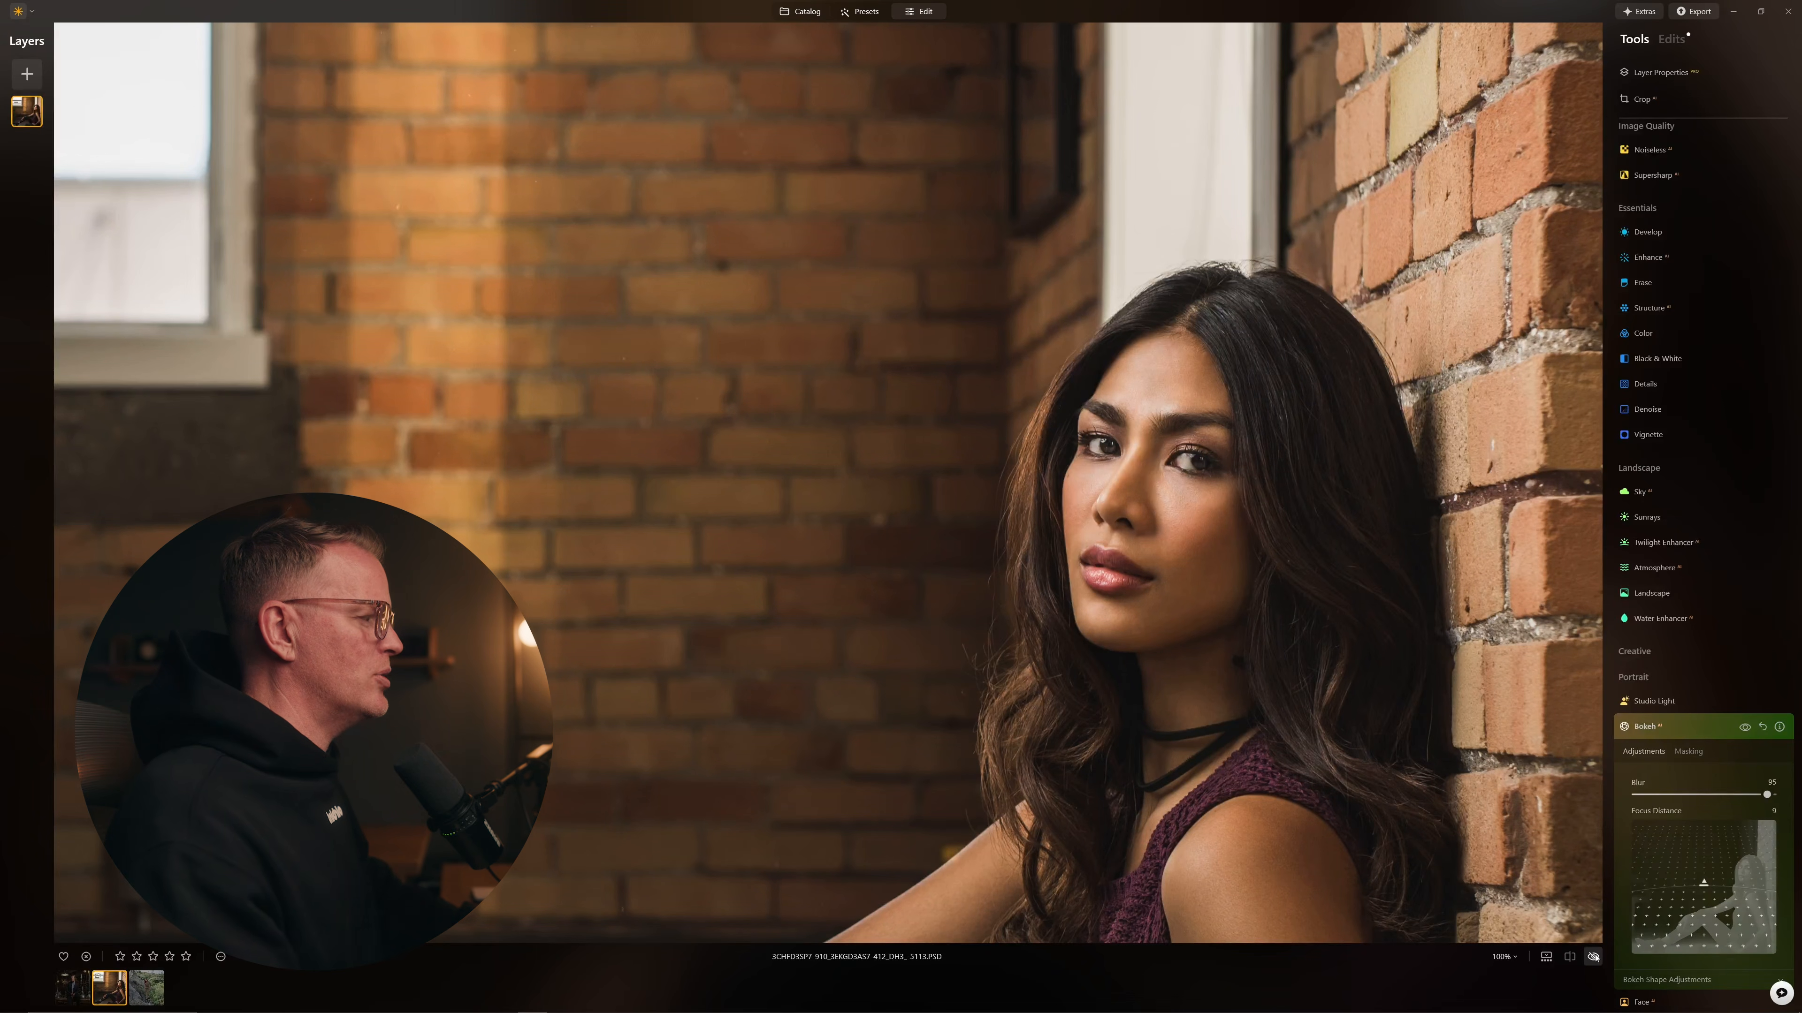
pyautogui.click(1593, 958)
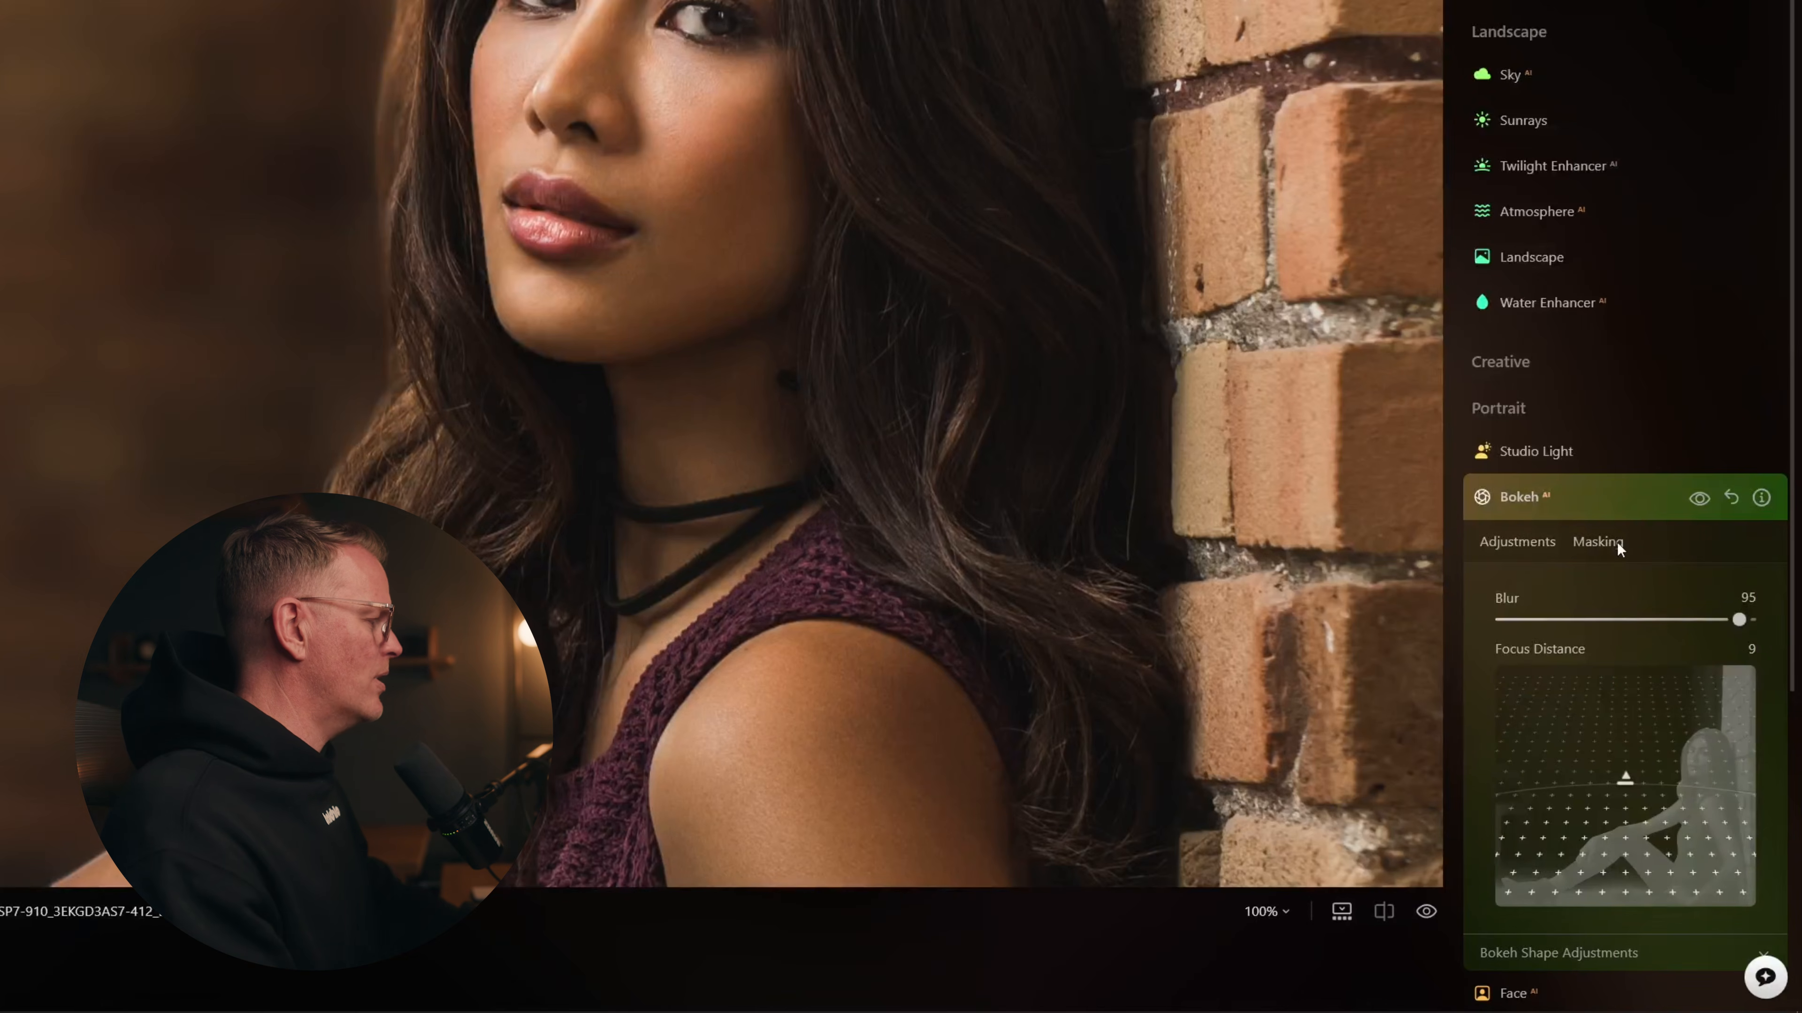
# Step: Preview a Mask AI Human mask in Bokeh's Masking options
pyautogui.click(1597, 542)
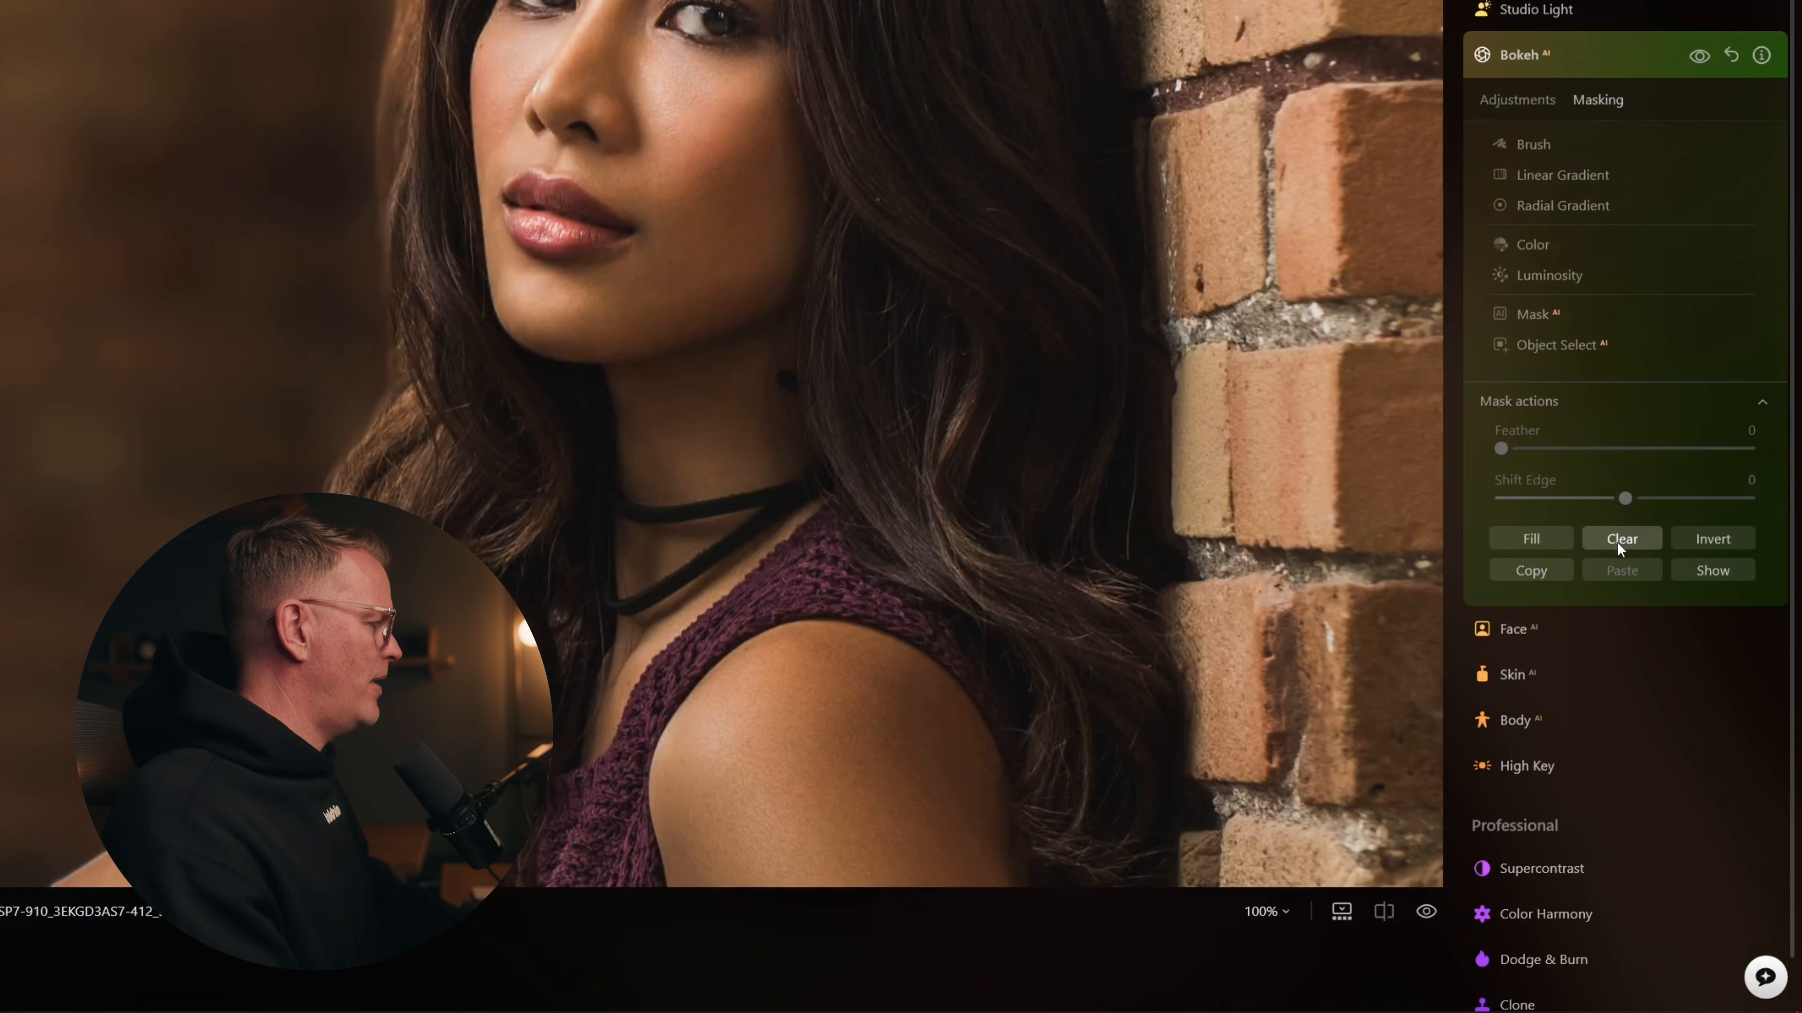
pyautogui.click(1526, 315)
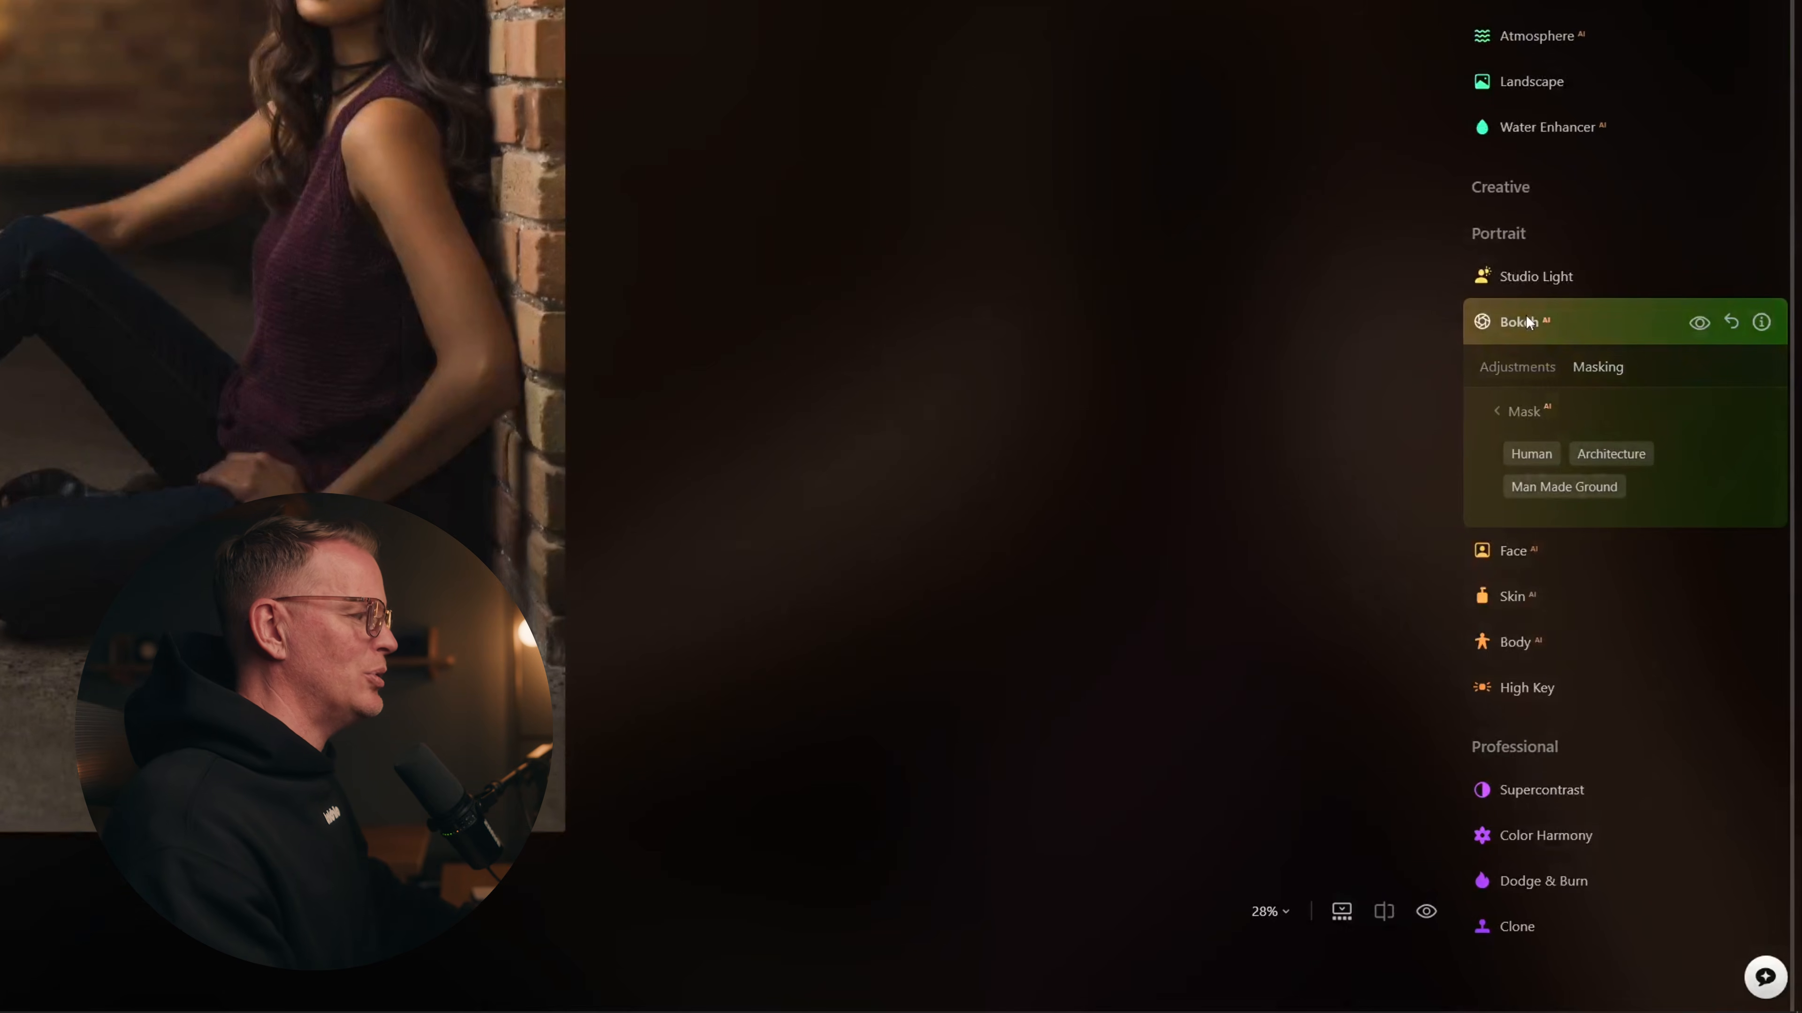
pyautogui.click(1526, 455)
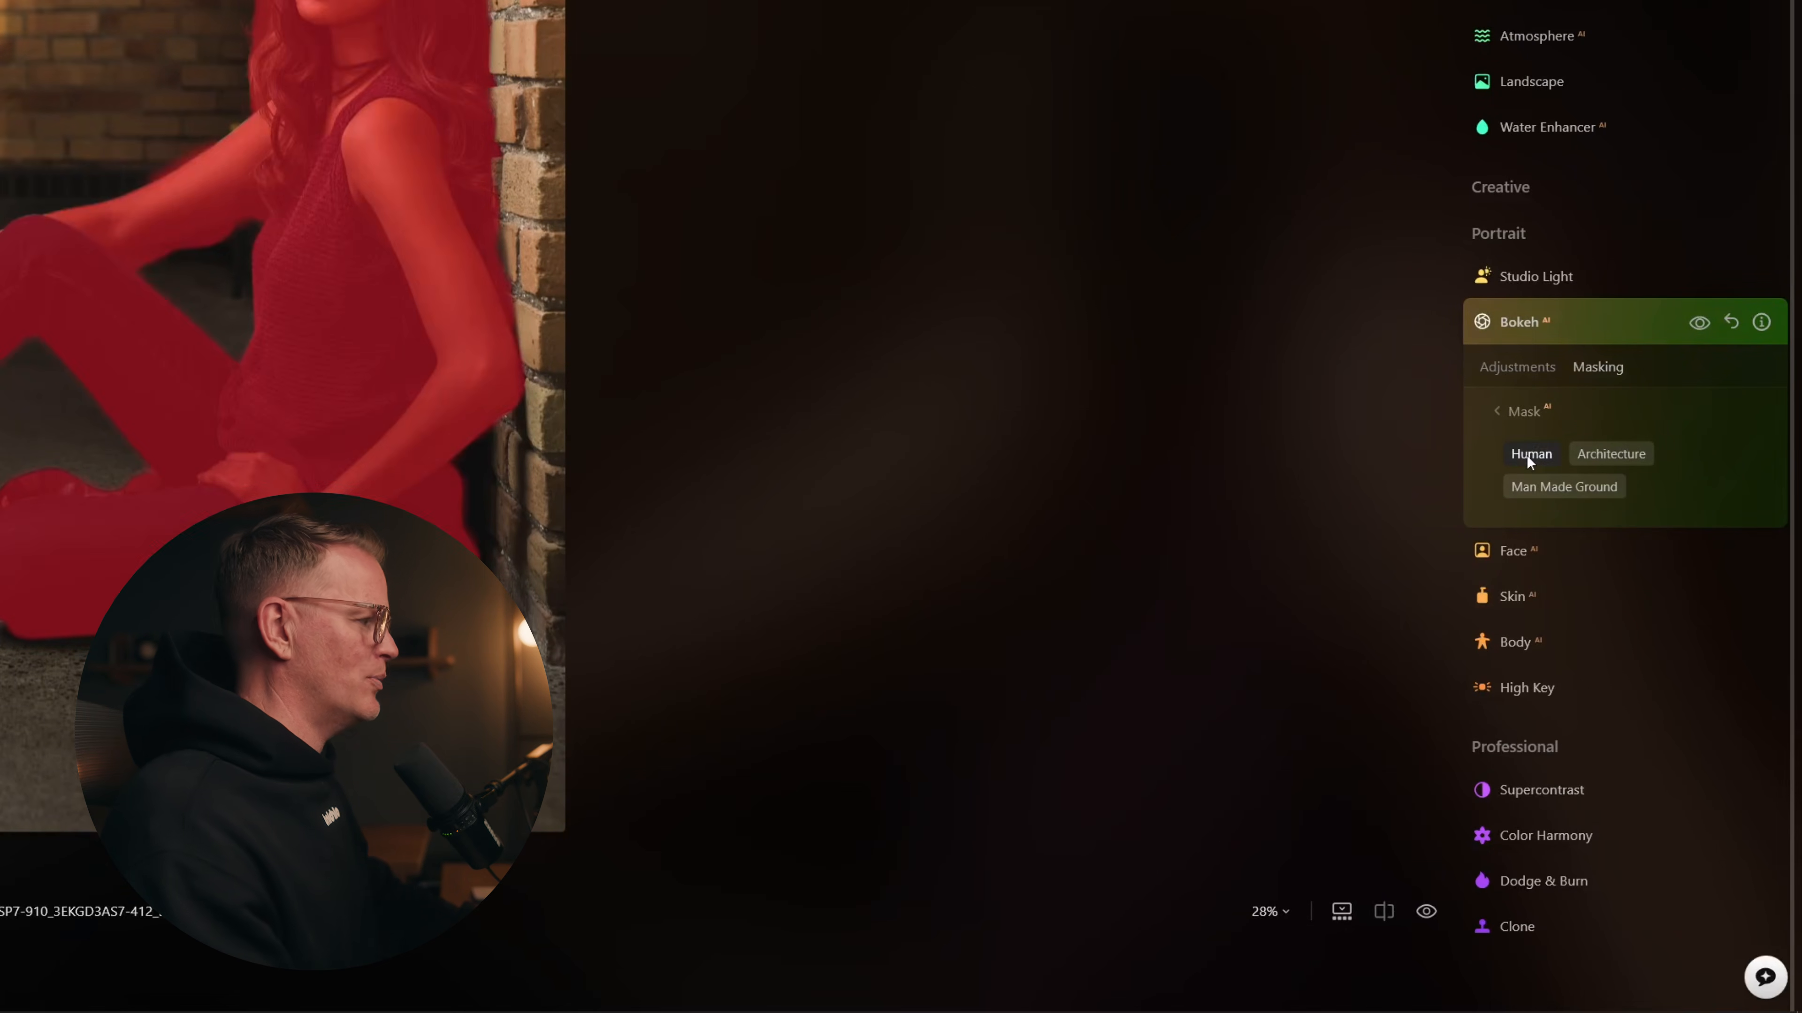
pyautogui.click(1520, 414)
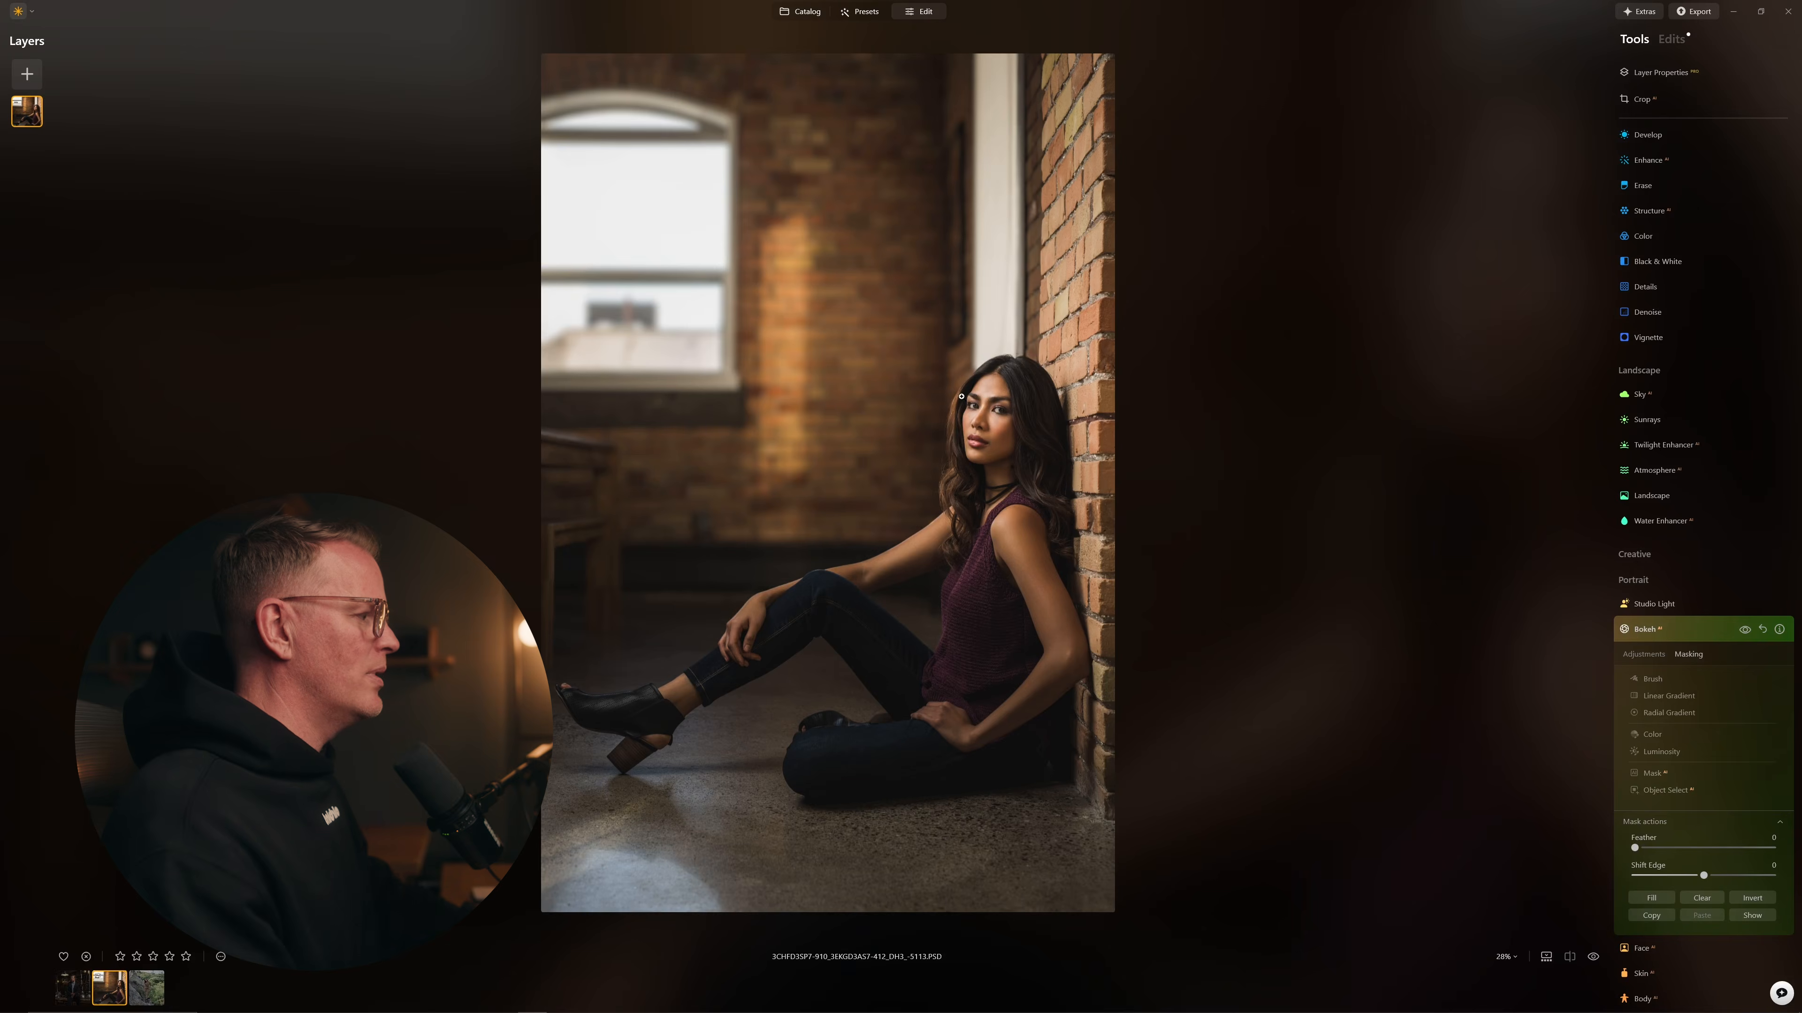
# Step: Recheck the face at 100% against the original, then fit the portrait to the view
pyautogui.click(968, 391)
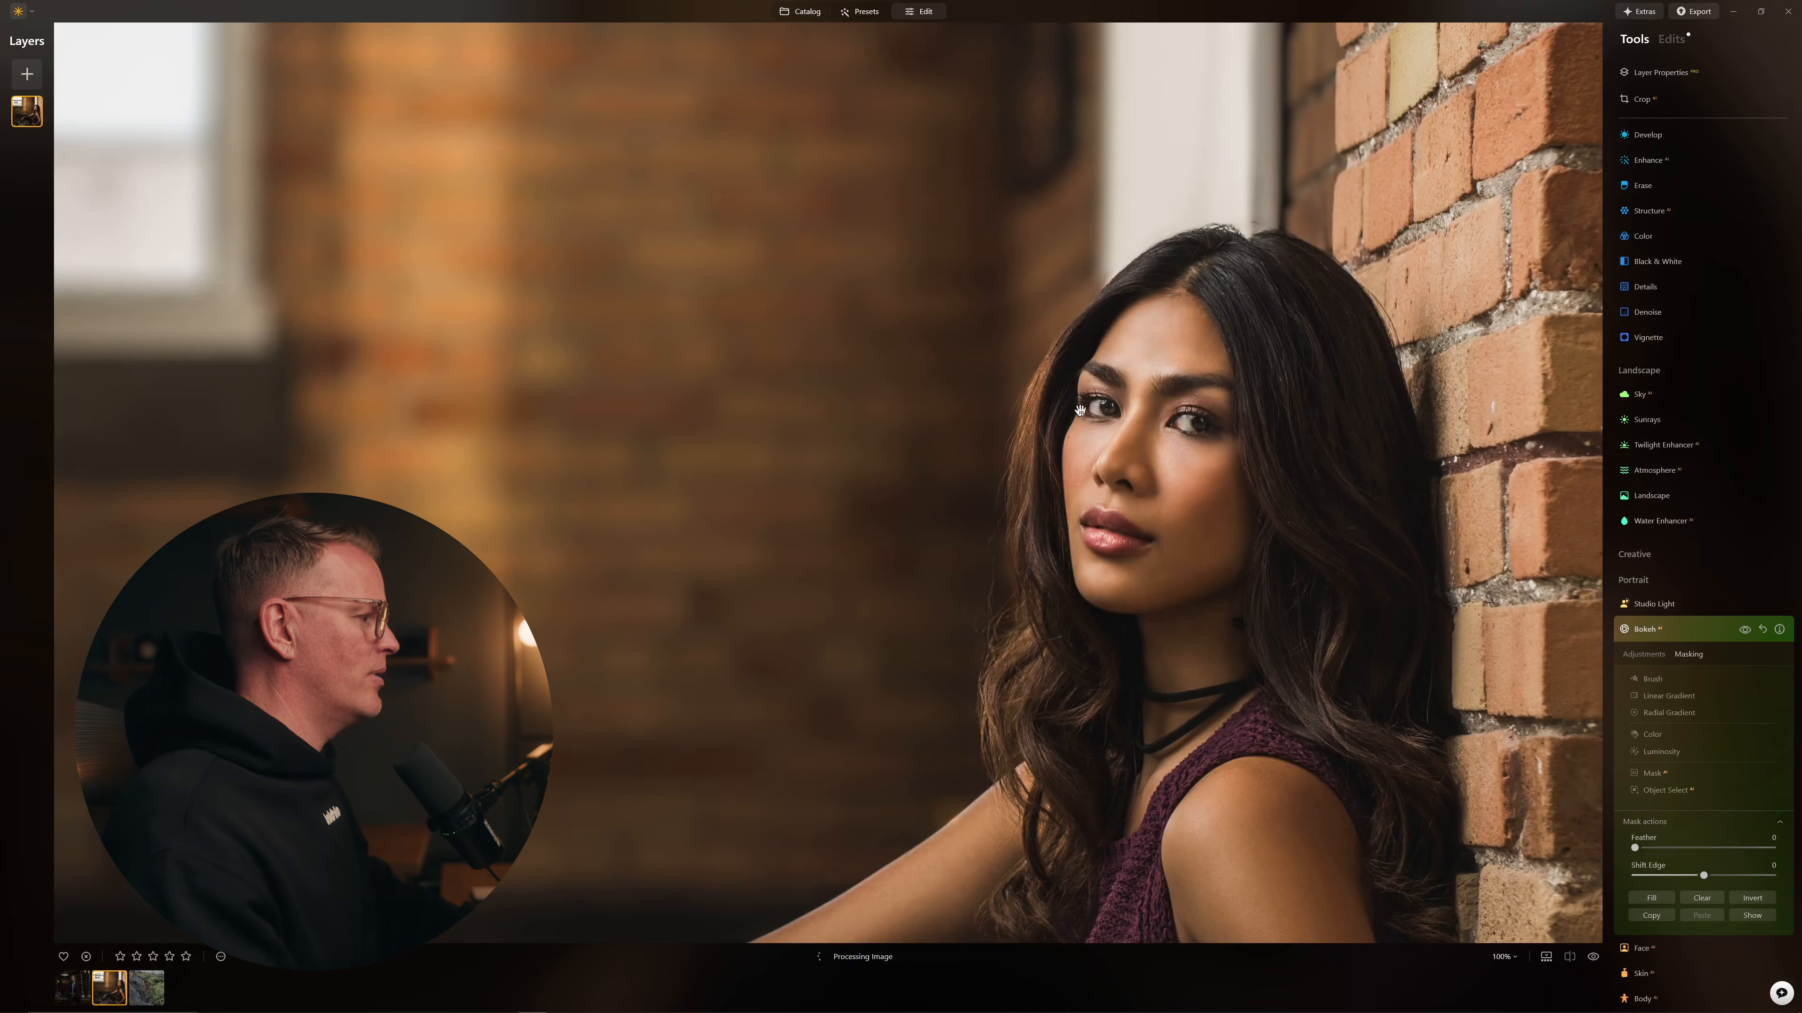
pyautogui.click(1592, 959)
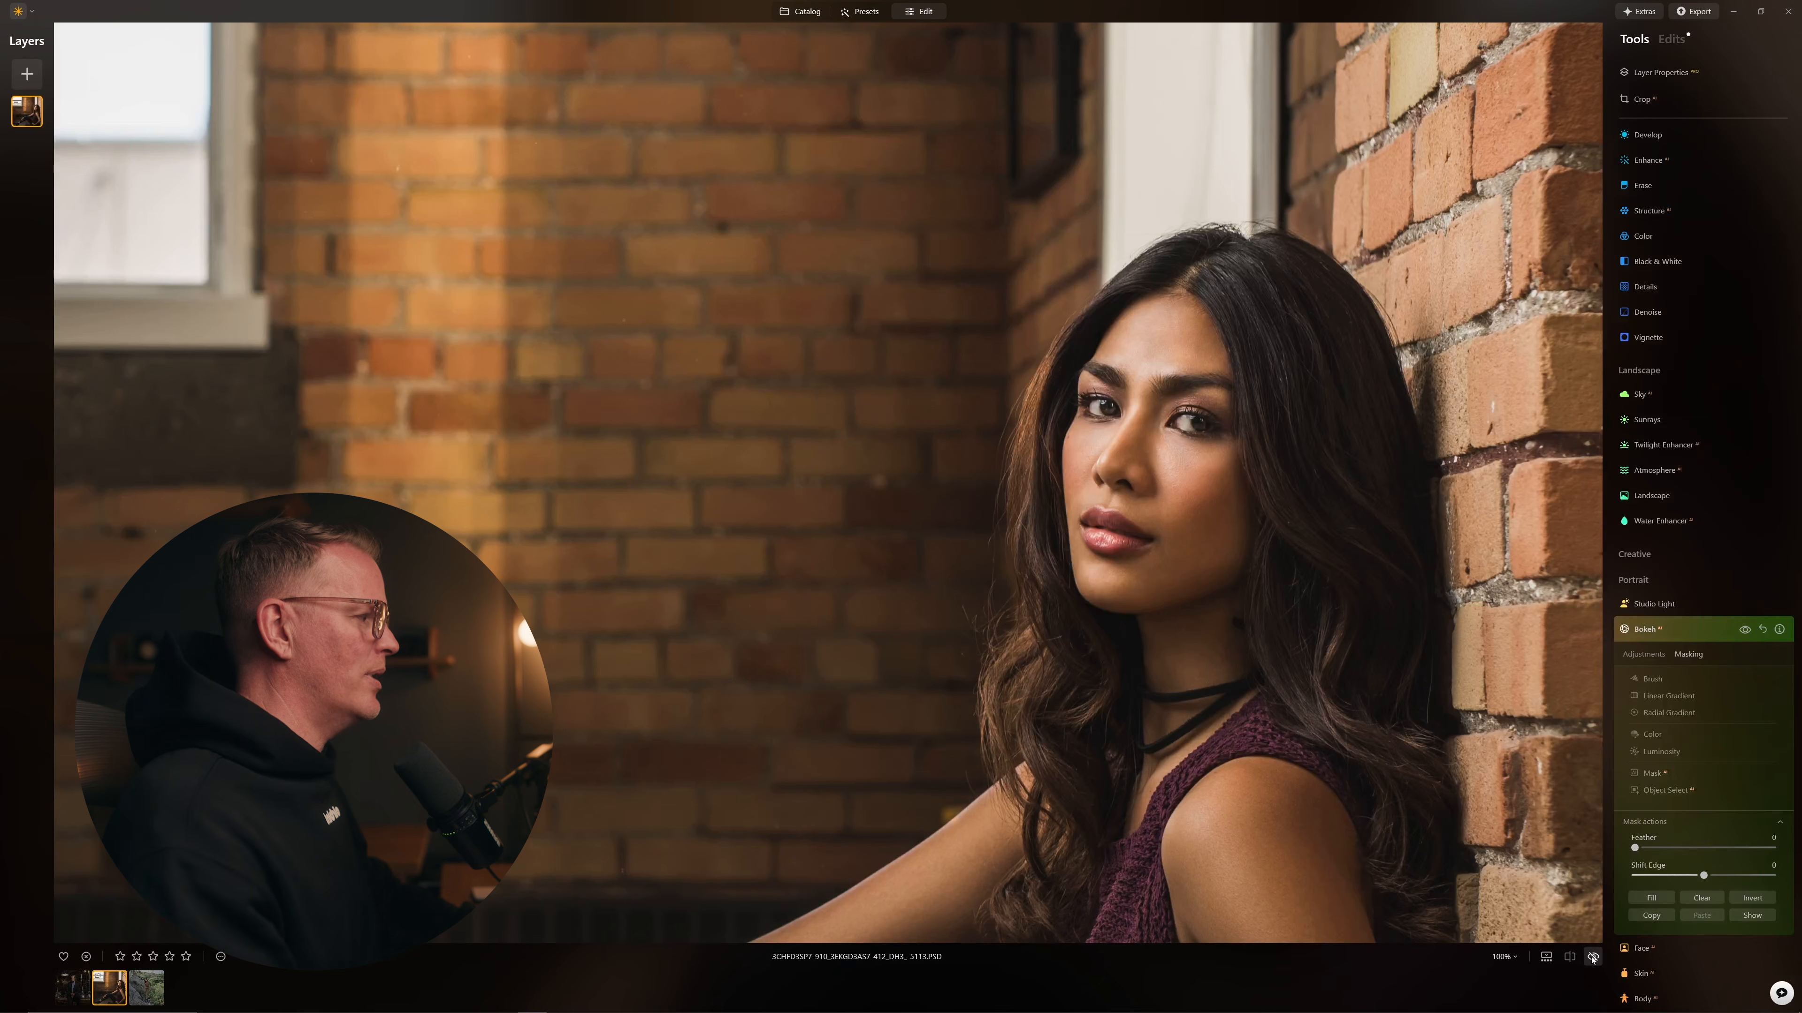
pyautogui.click(1592, 959)
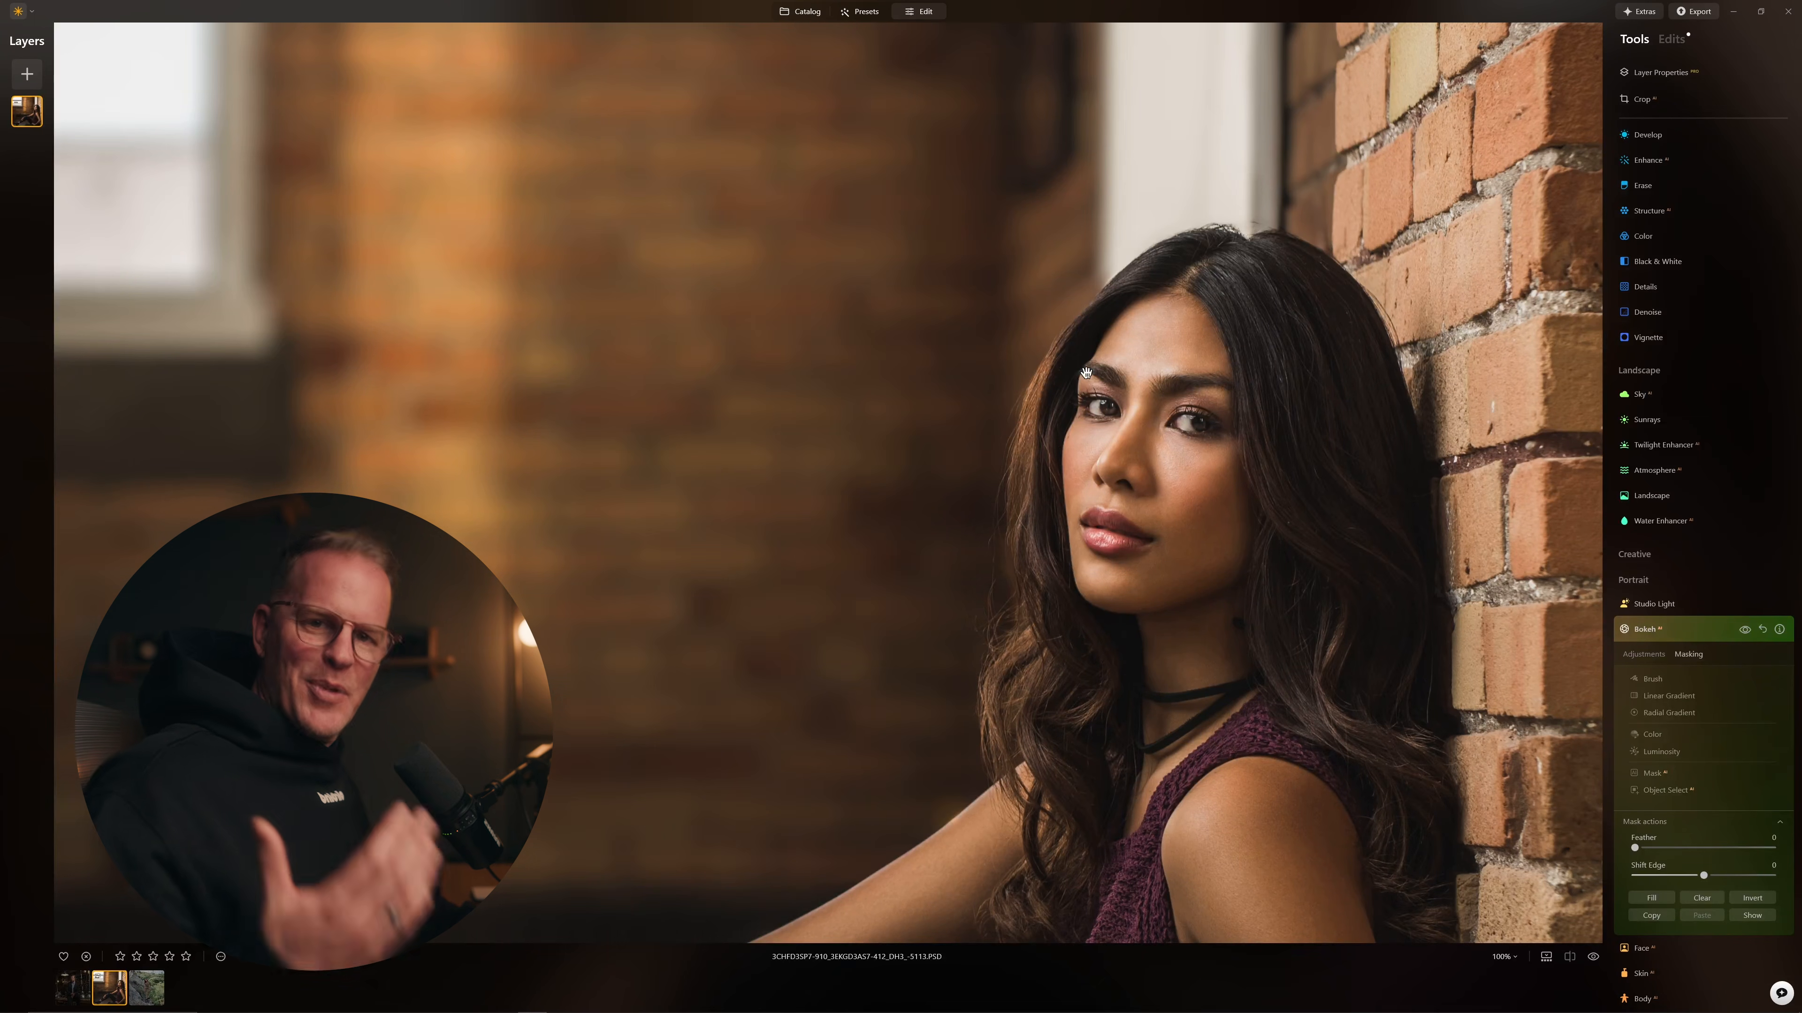
pyautogui.click(1097, 465)
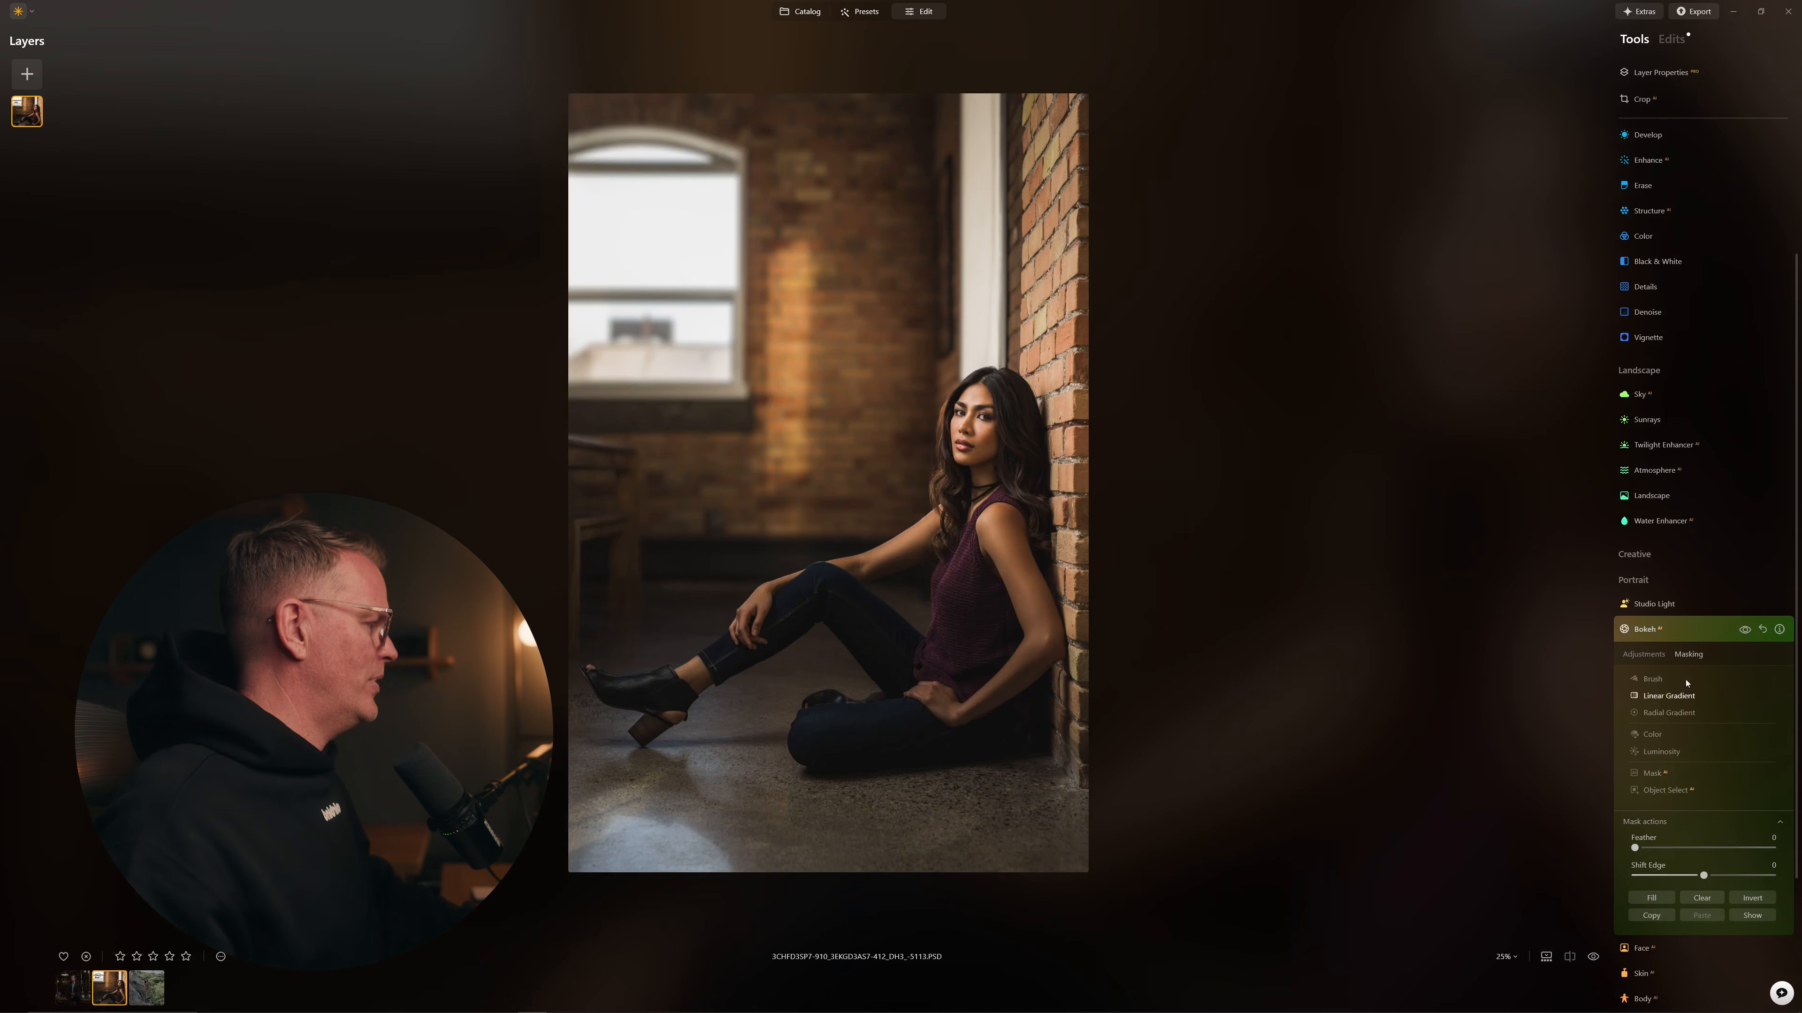
# Step: Collapse Bokeh, compare edited and original with the Before/After split divider, then open Sunrays
pyautogui.click(1655, 630)
pyautogui.click(1570, 958)
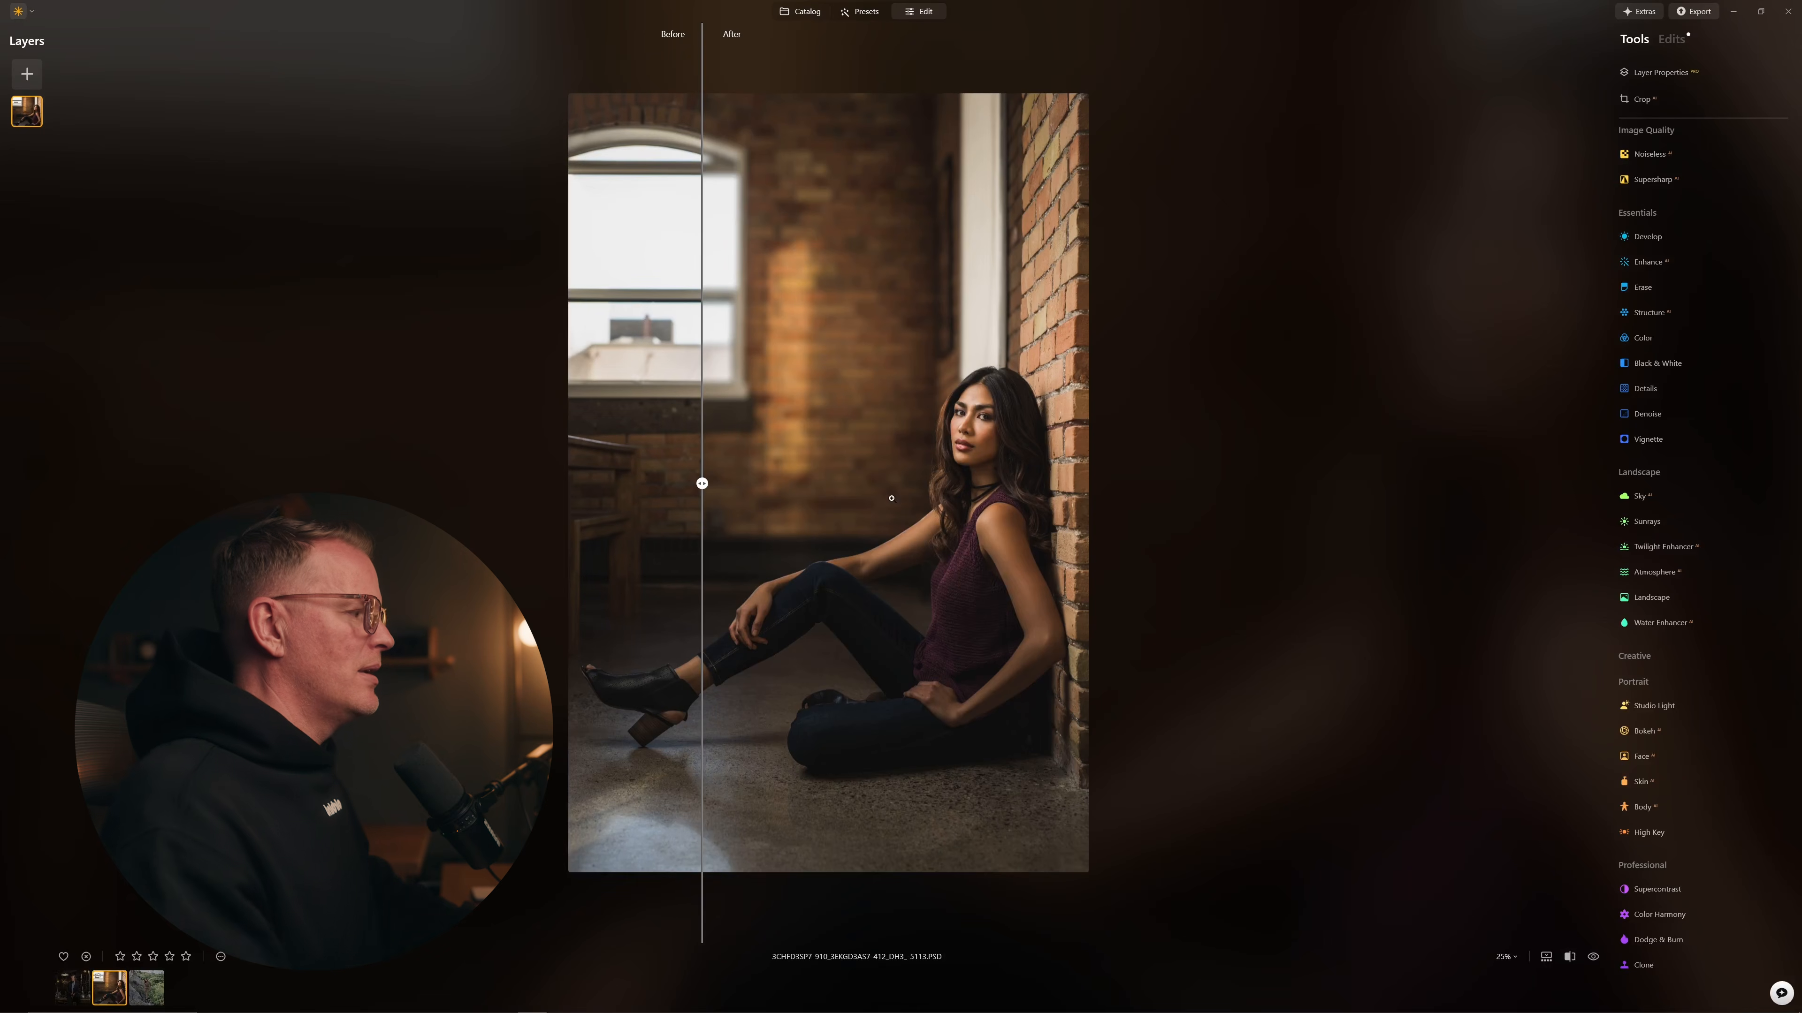
pyautogui.moveTo(784, 482); pyautogui.dragTo(402, 393)
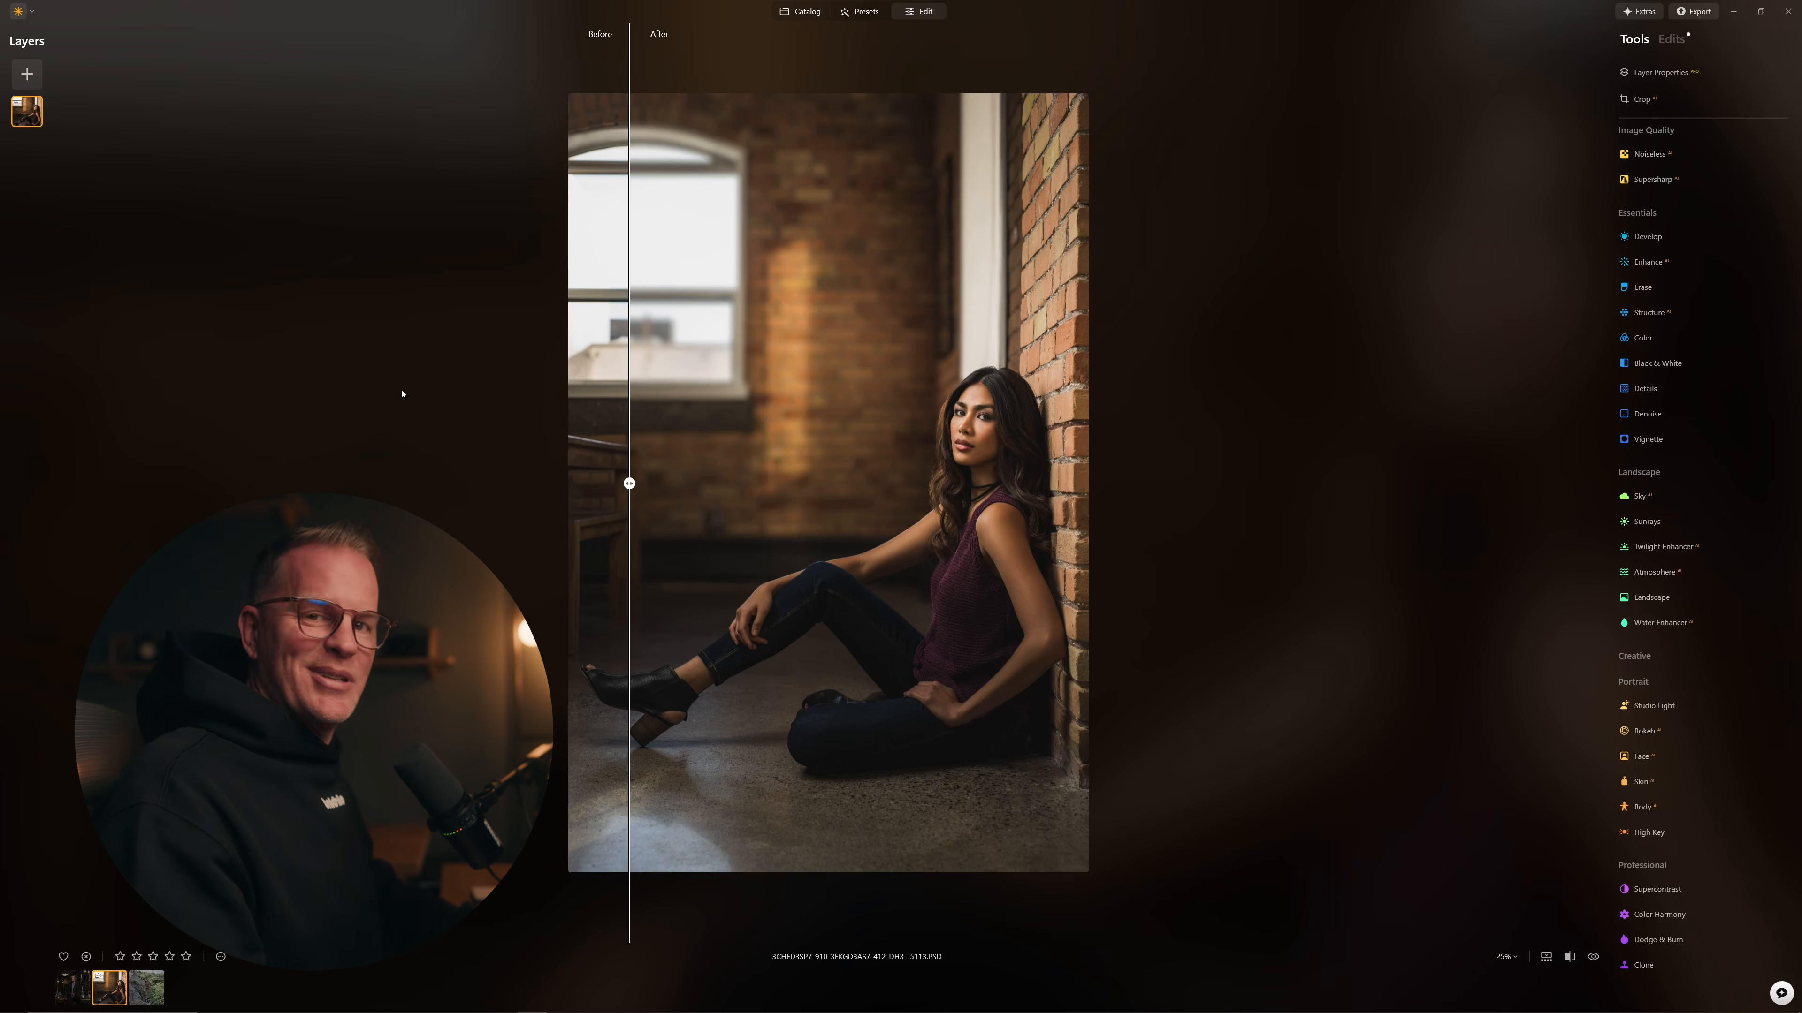
pyautogui.click(1575, 958)
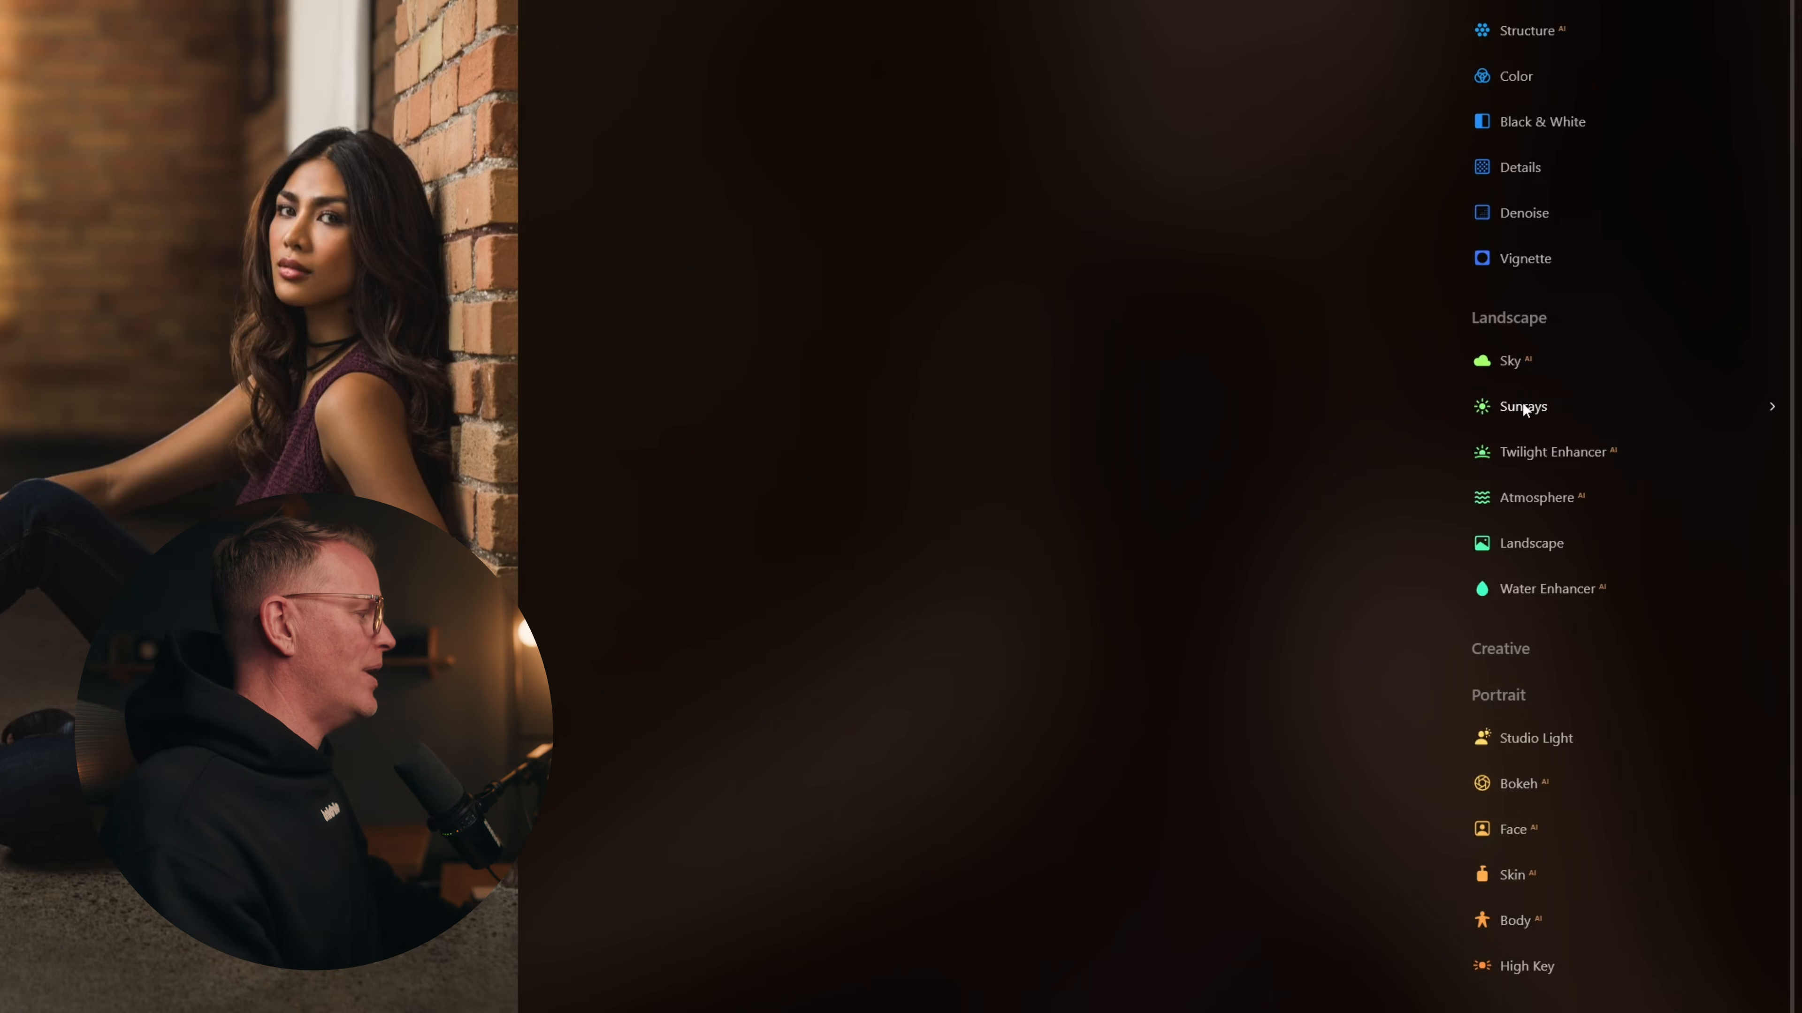
pyautogui.click(1646, 520)
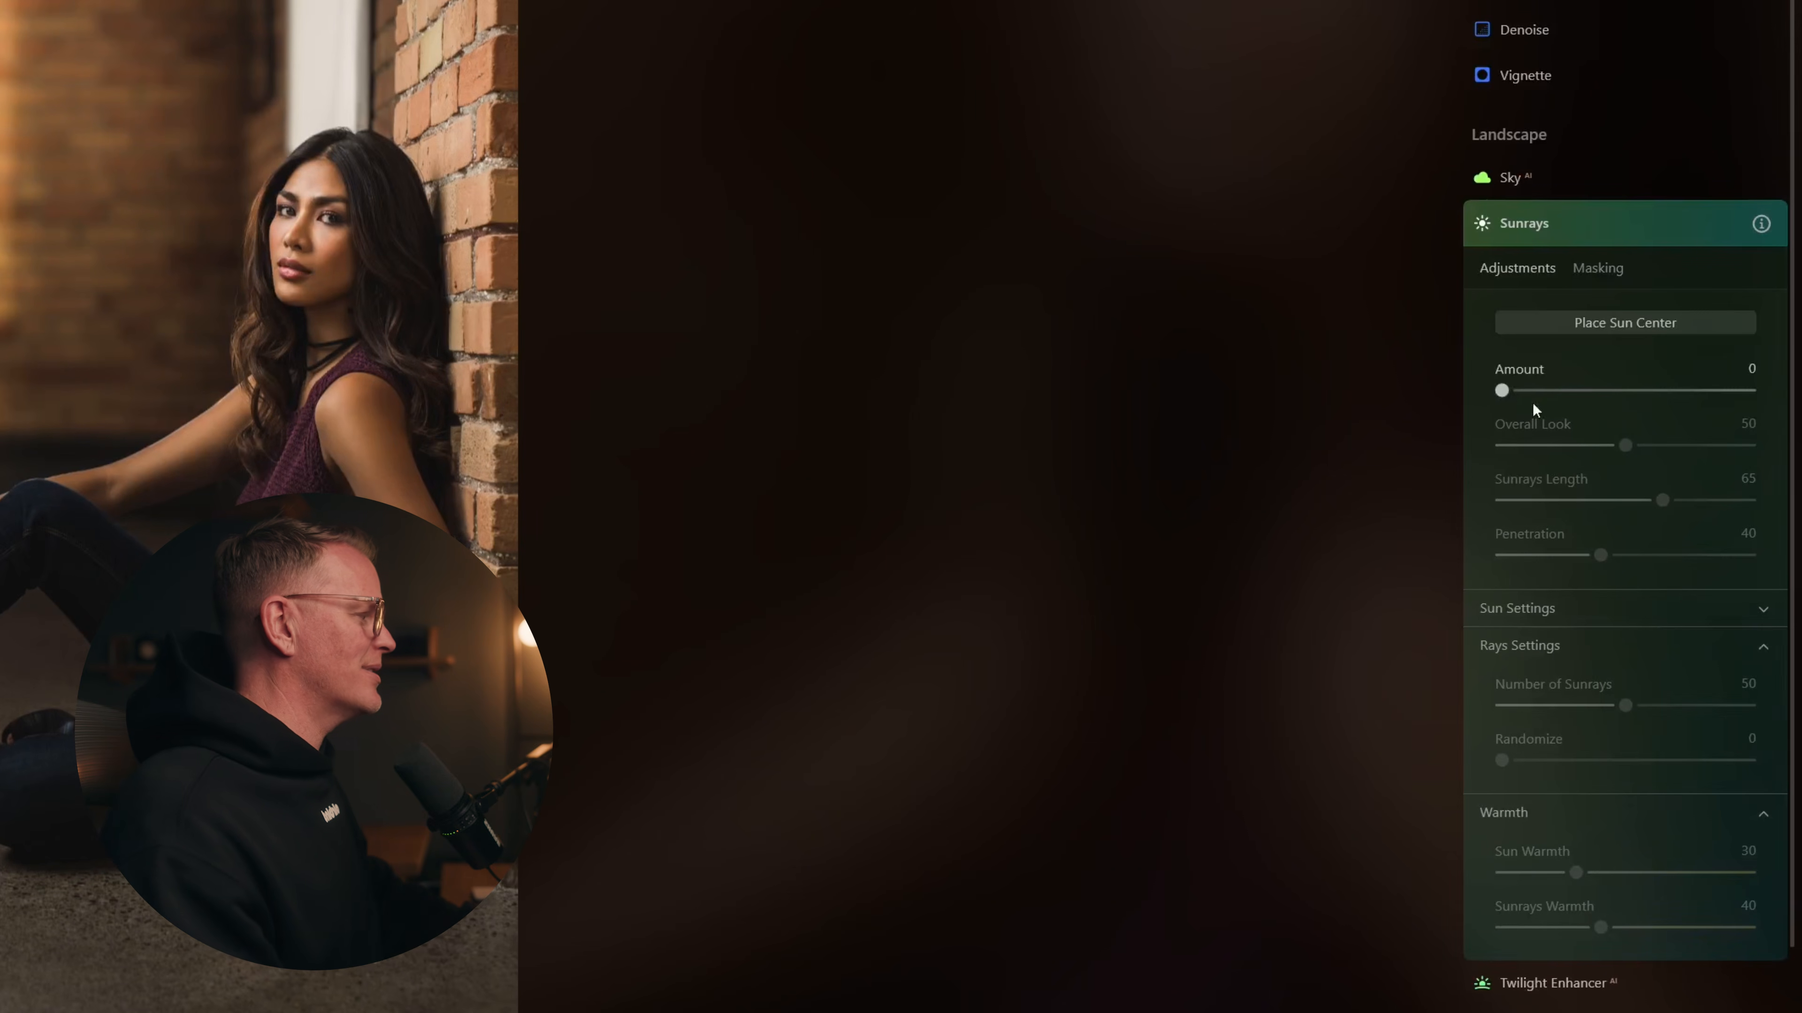
# Step: Raise Sunrays Amount to 54 and place the sun's centre on the upper-left window
pyautogui.moveTo(1501, 391); pyautogui.dragTo(1645, 390)
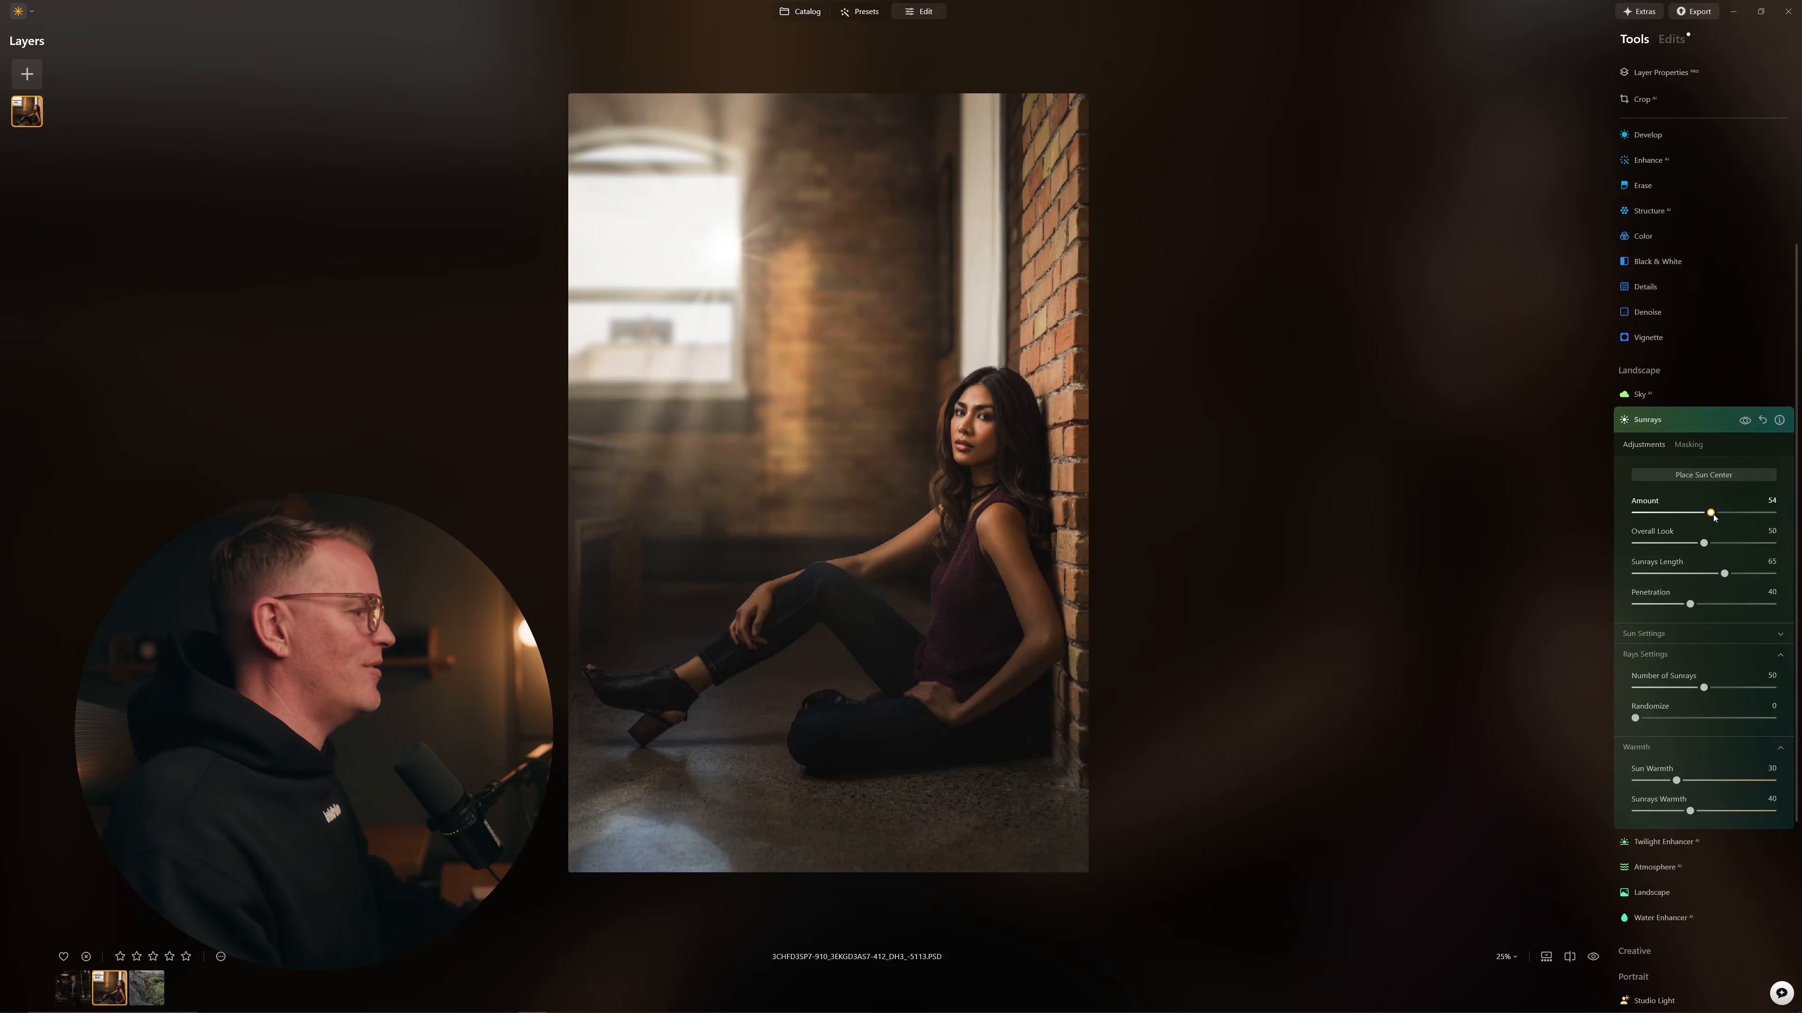
pyautogui.click(1705, 474)
pyautogui.moveTo(716, 222)
pyautogui.mouseDown()
pyautogui.moveTo(643, 173)
pyautogui.moveTo(659, 161)
pyautogui.moveTo(582, 164)
pyautogui.mouseUp()
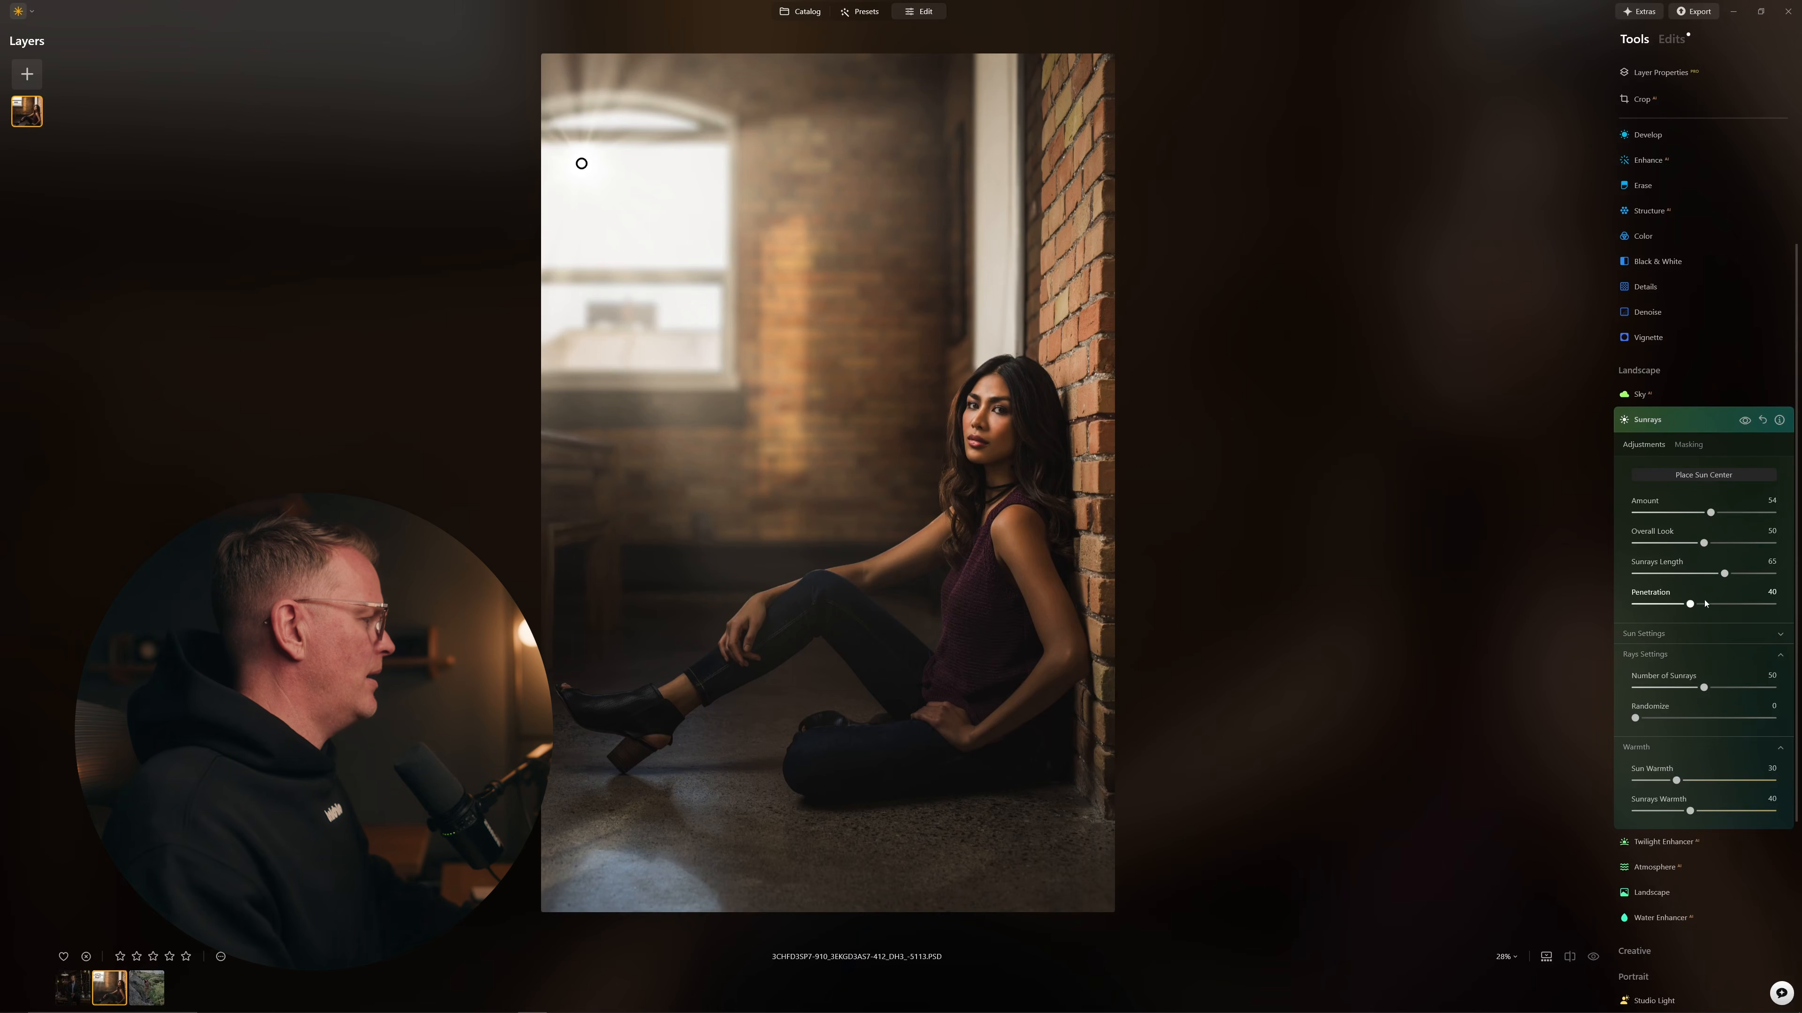
# Step: Set Sunrays Length to 76 and Penetration to 33, then collapse the Sunrays panel
pyautogui.moveTo(1700, 576); pyautogui.dragTo(1741, 580)
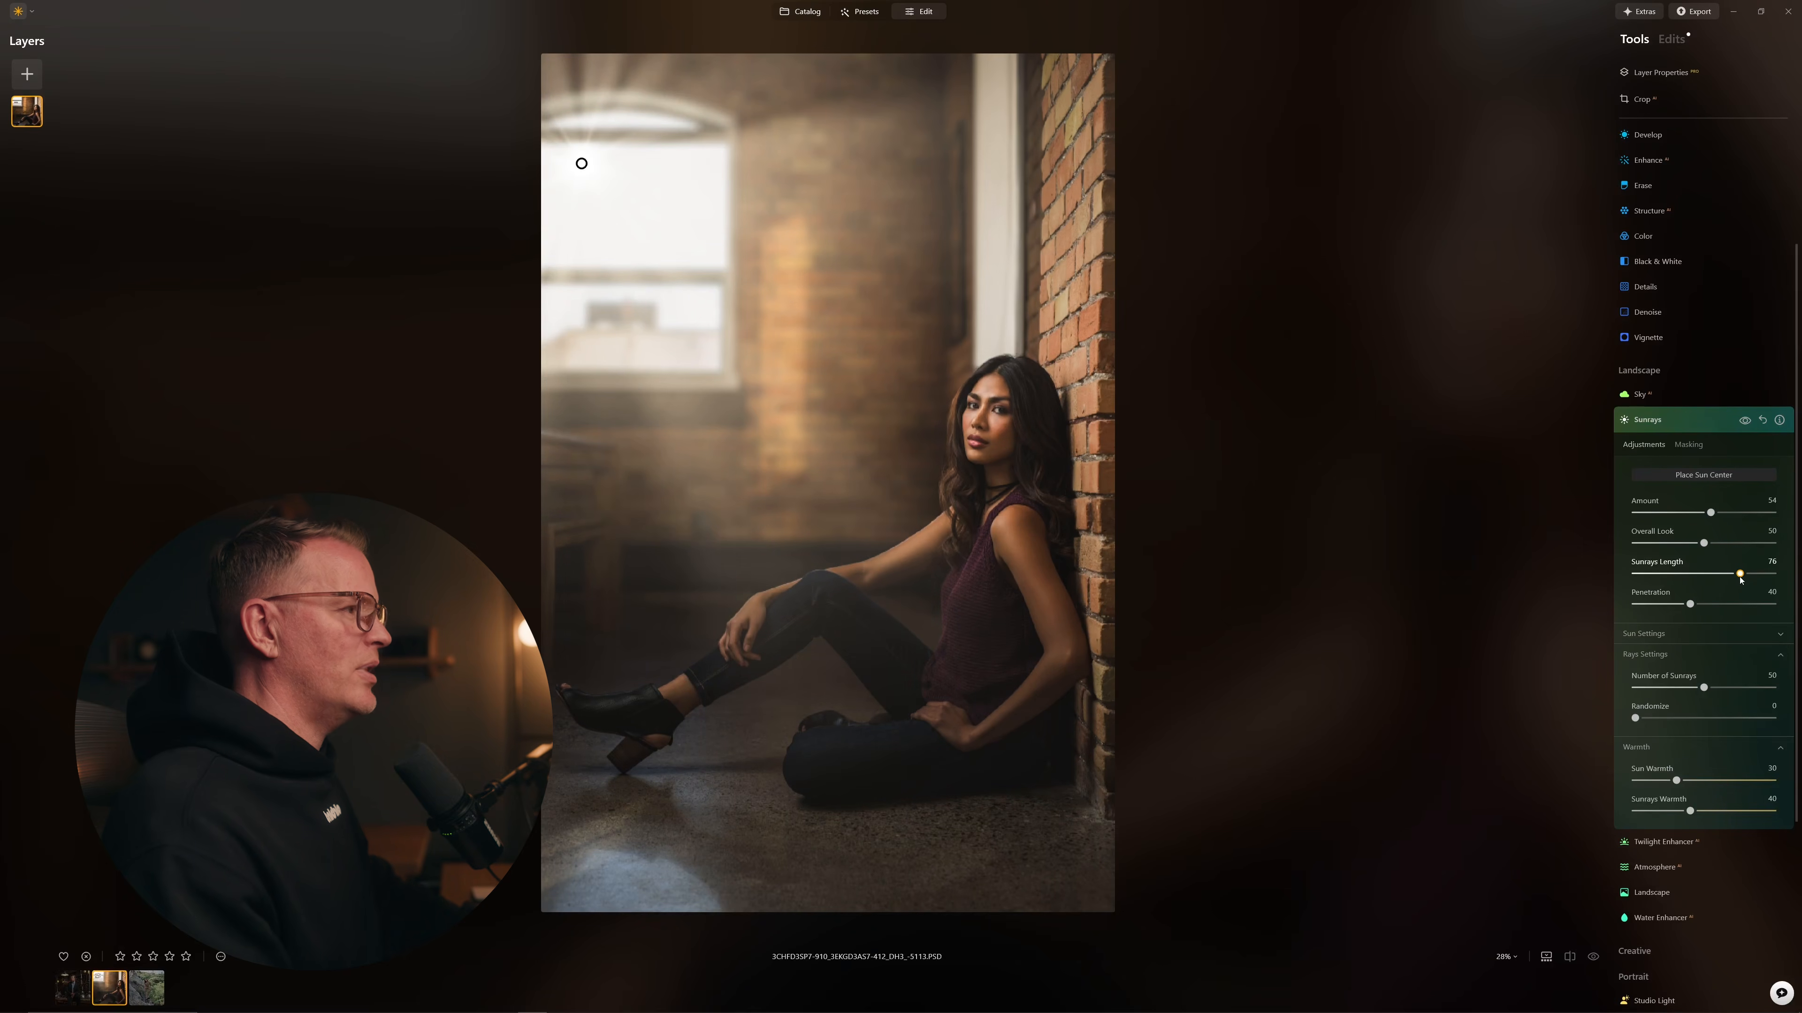
pyautogui.moveTo(1675, 606); pyautogui.dragTo(1687, 609)
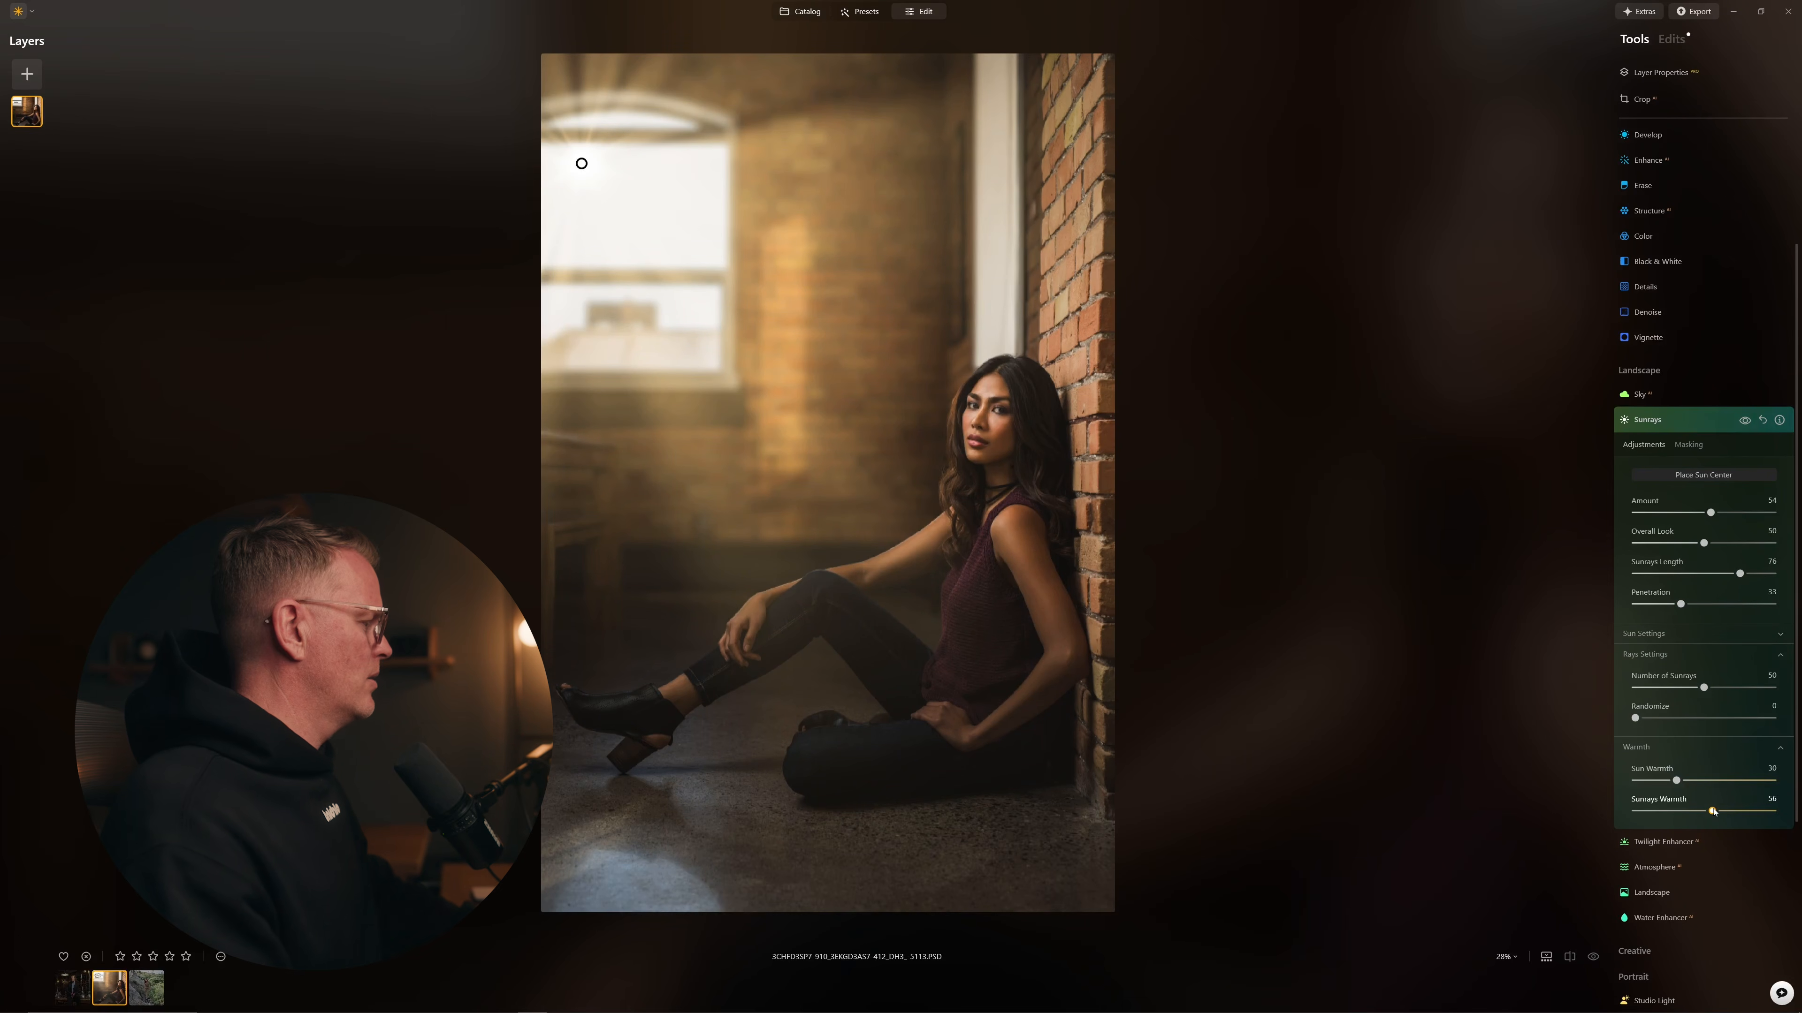
pyautogui.click(1678, 420)
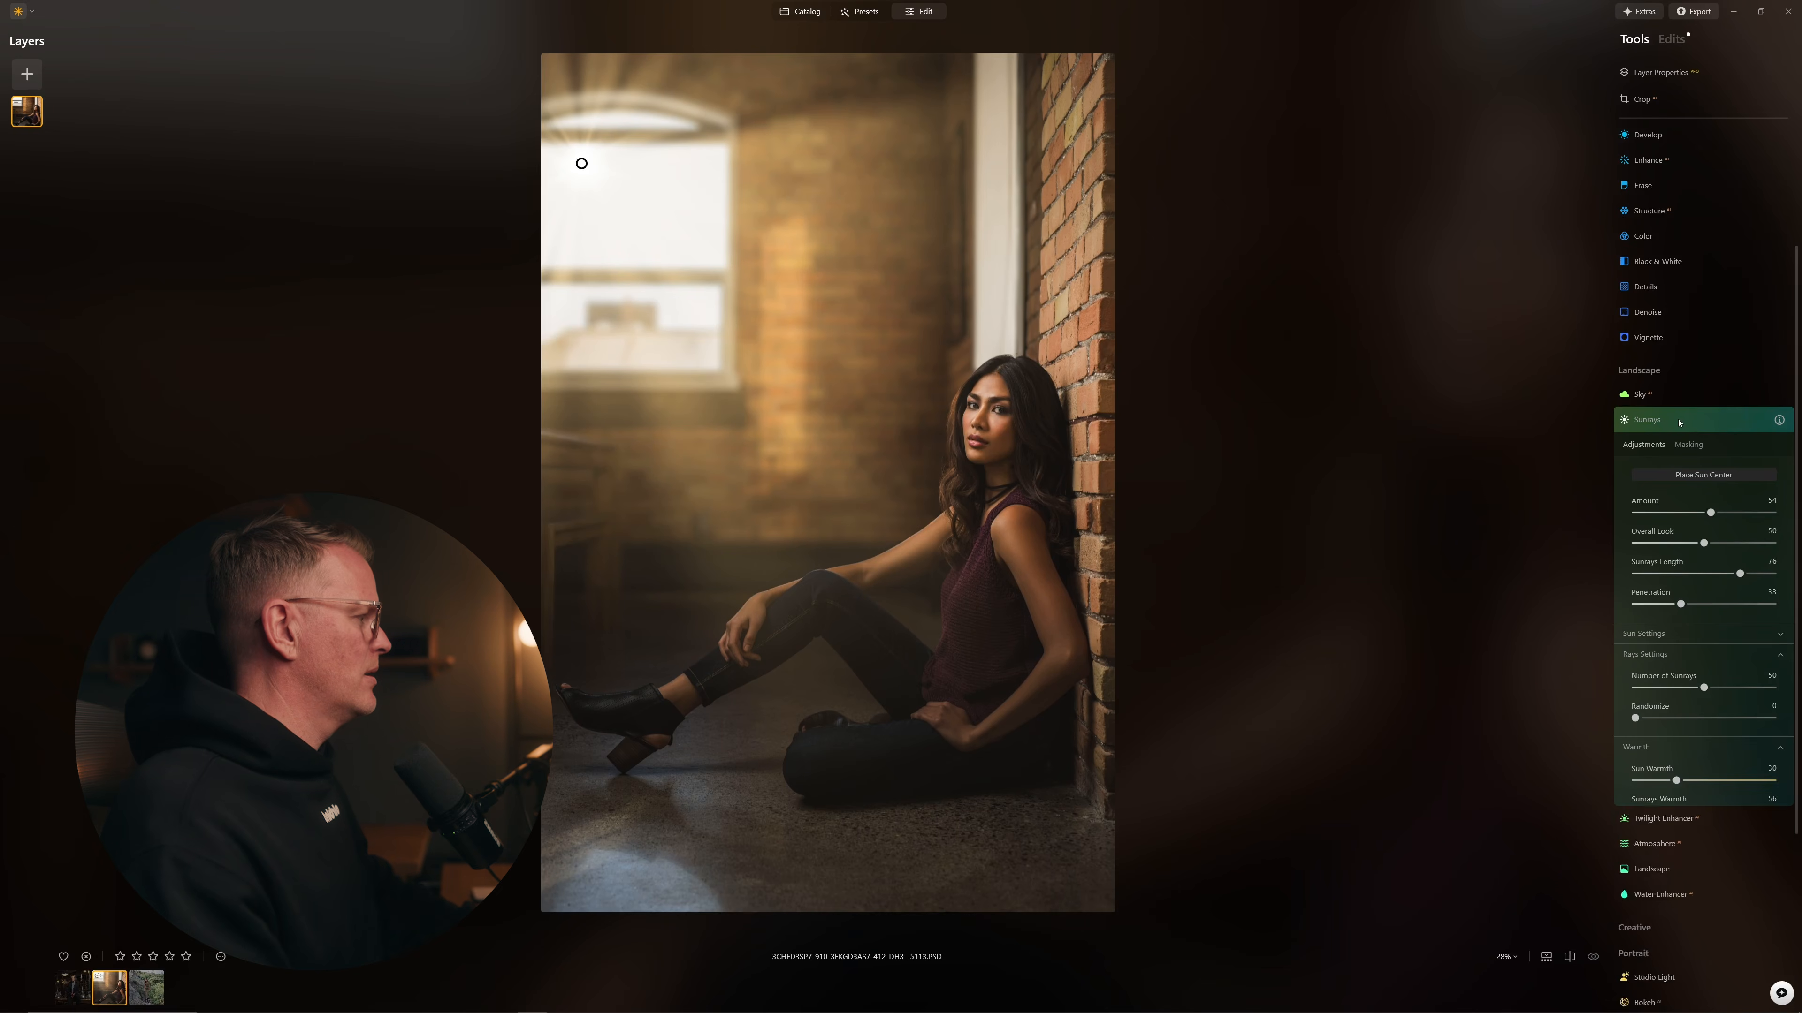
# Step: Compare the portrait with and without sunrays, then switch to LEO-001.JPG
pyautogui.click(1593, 957)
pyautogui.click(1594, 957)
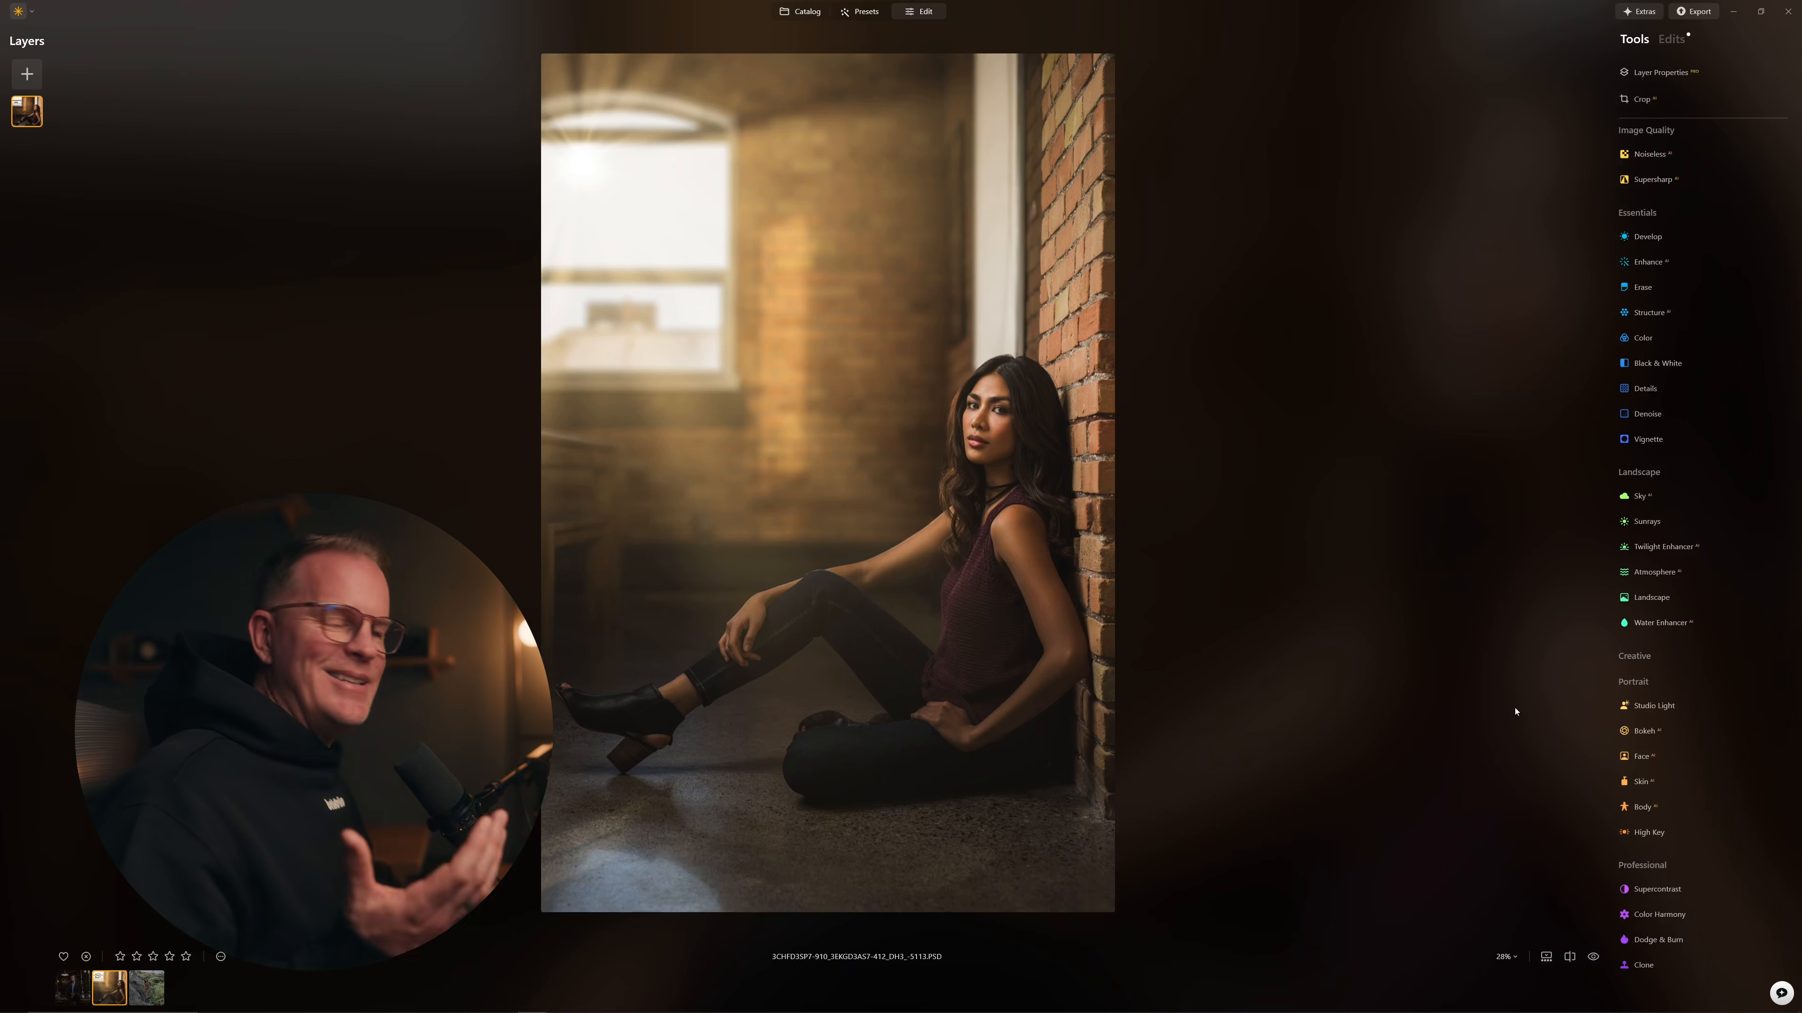
pyautogui.click(1593, 957)
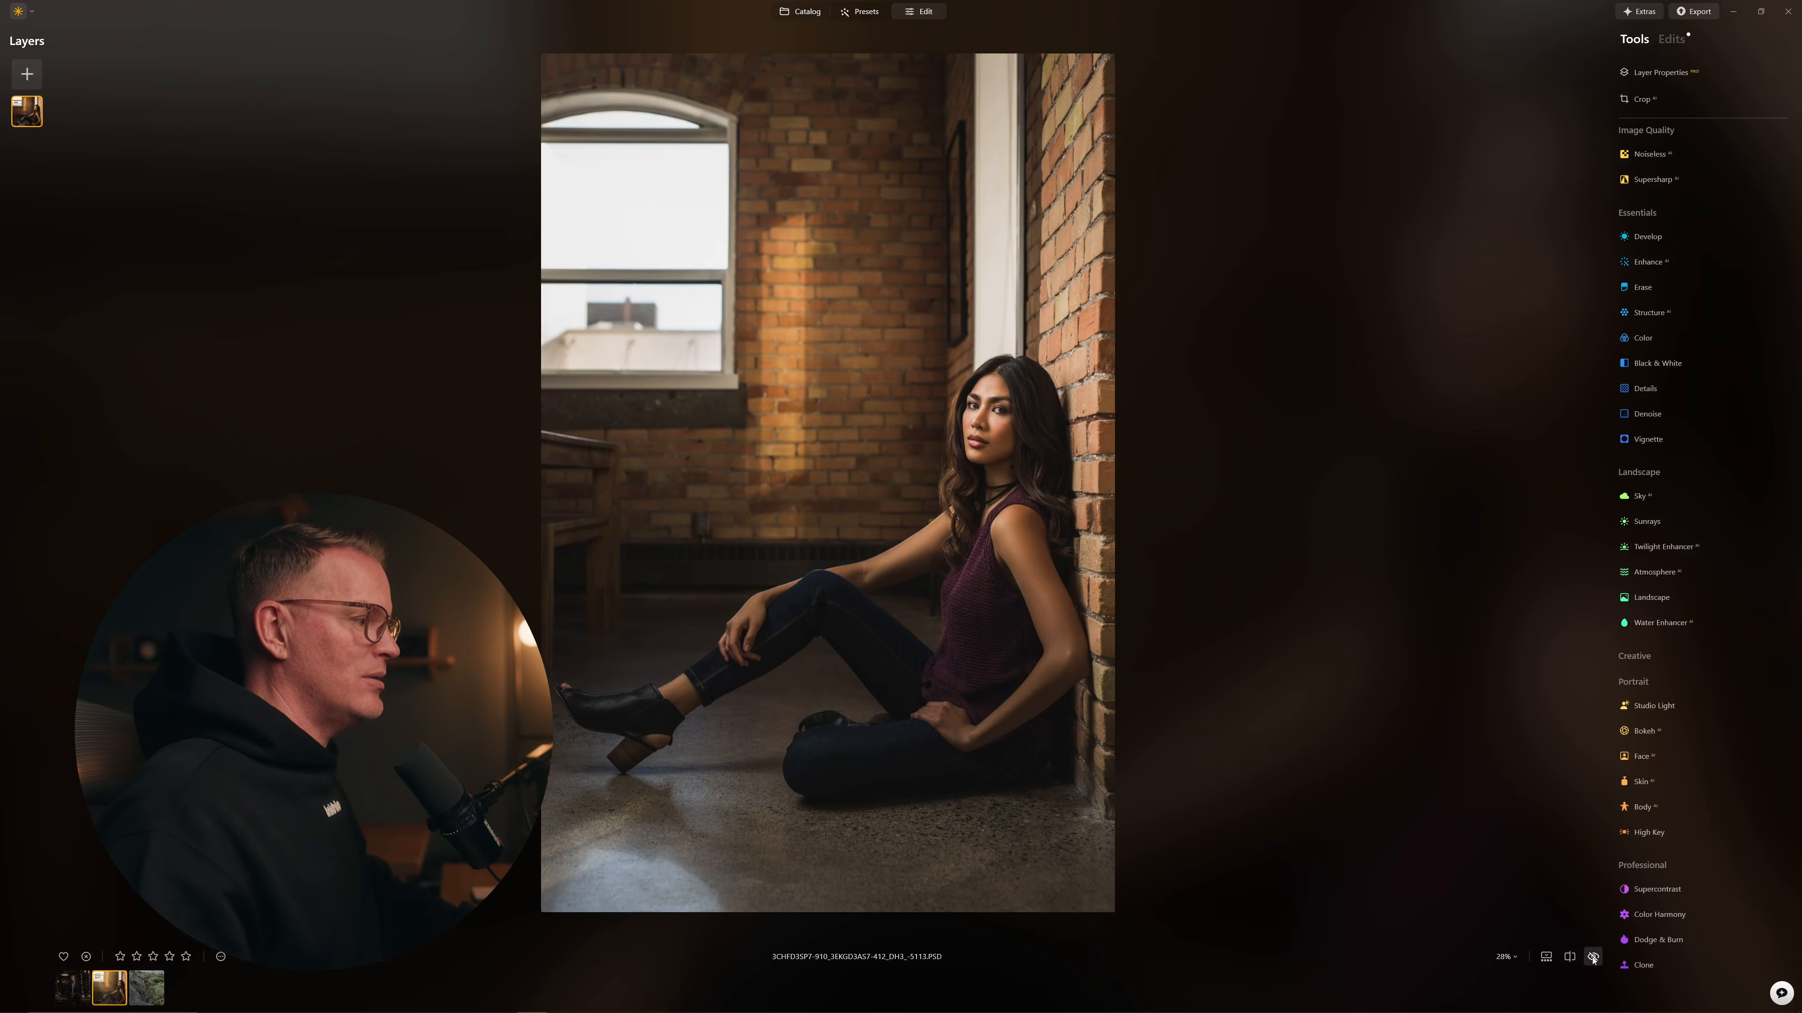
pyautogui.click(1594, 958)
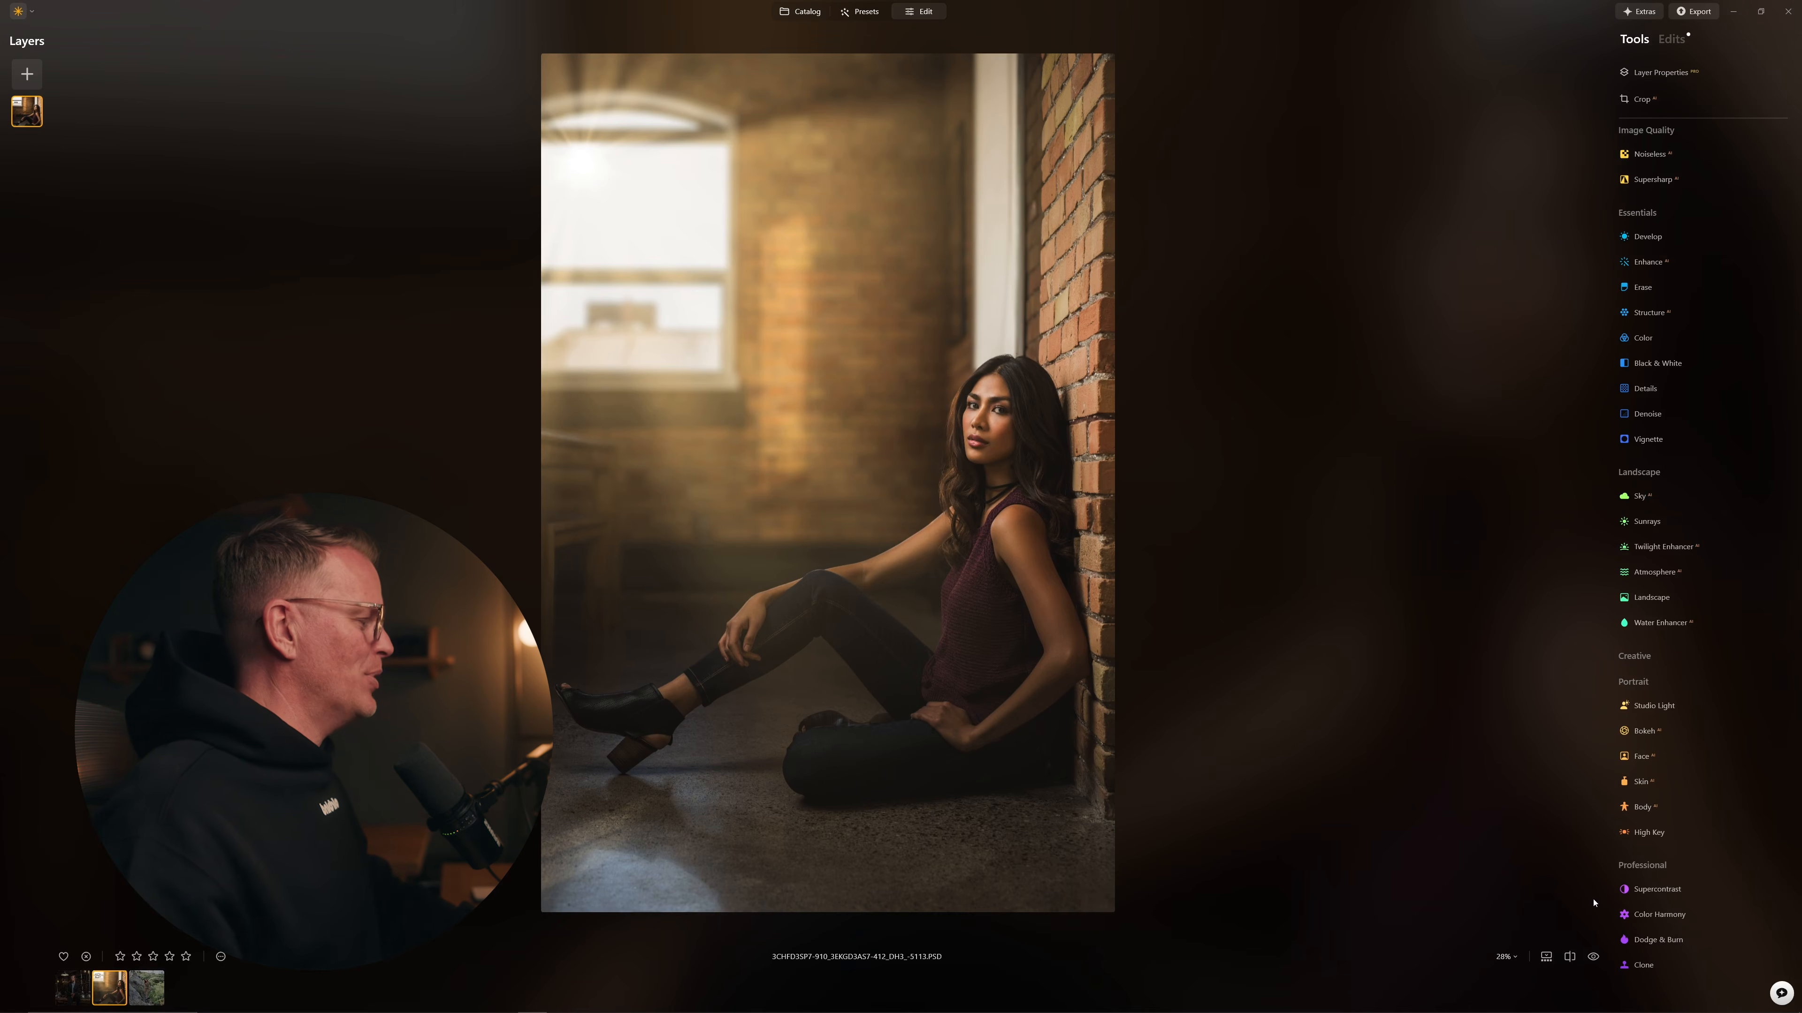
pyautogui.click(1594, 958)
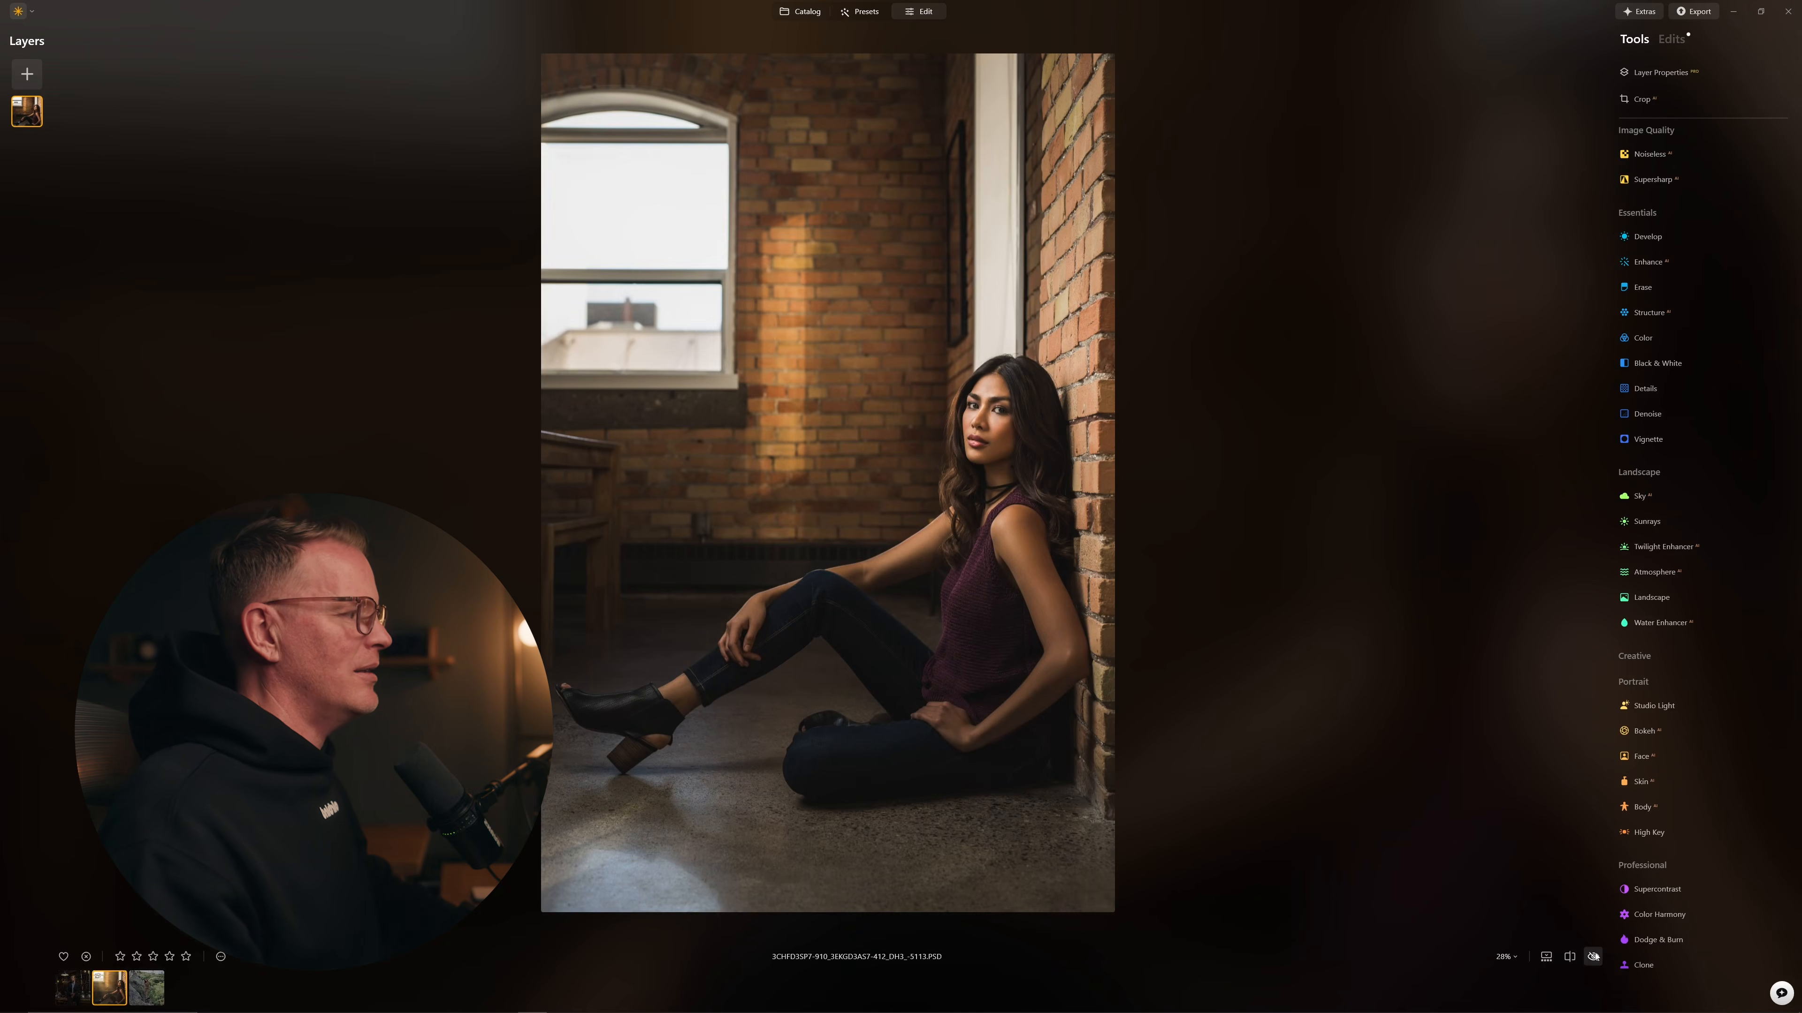
pyautogui.click(1593, 958)
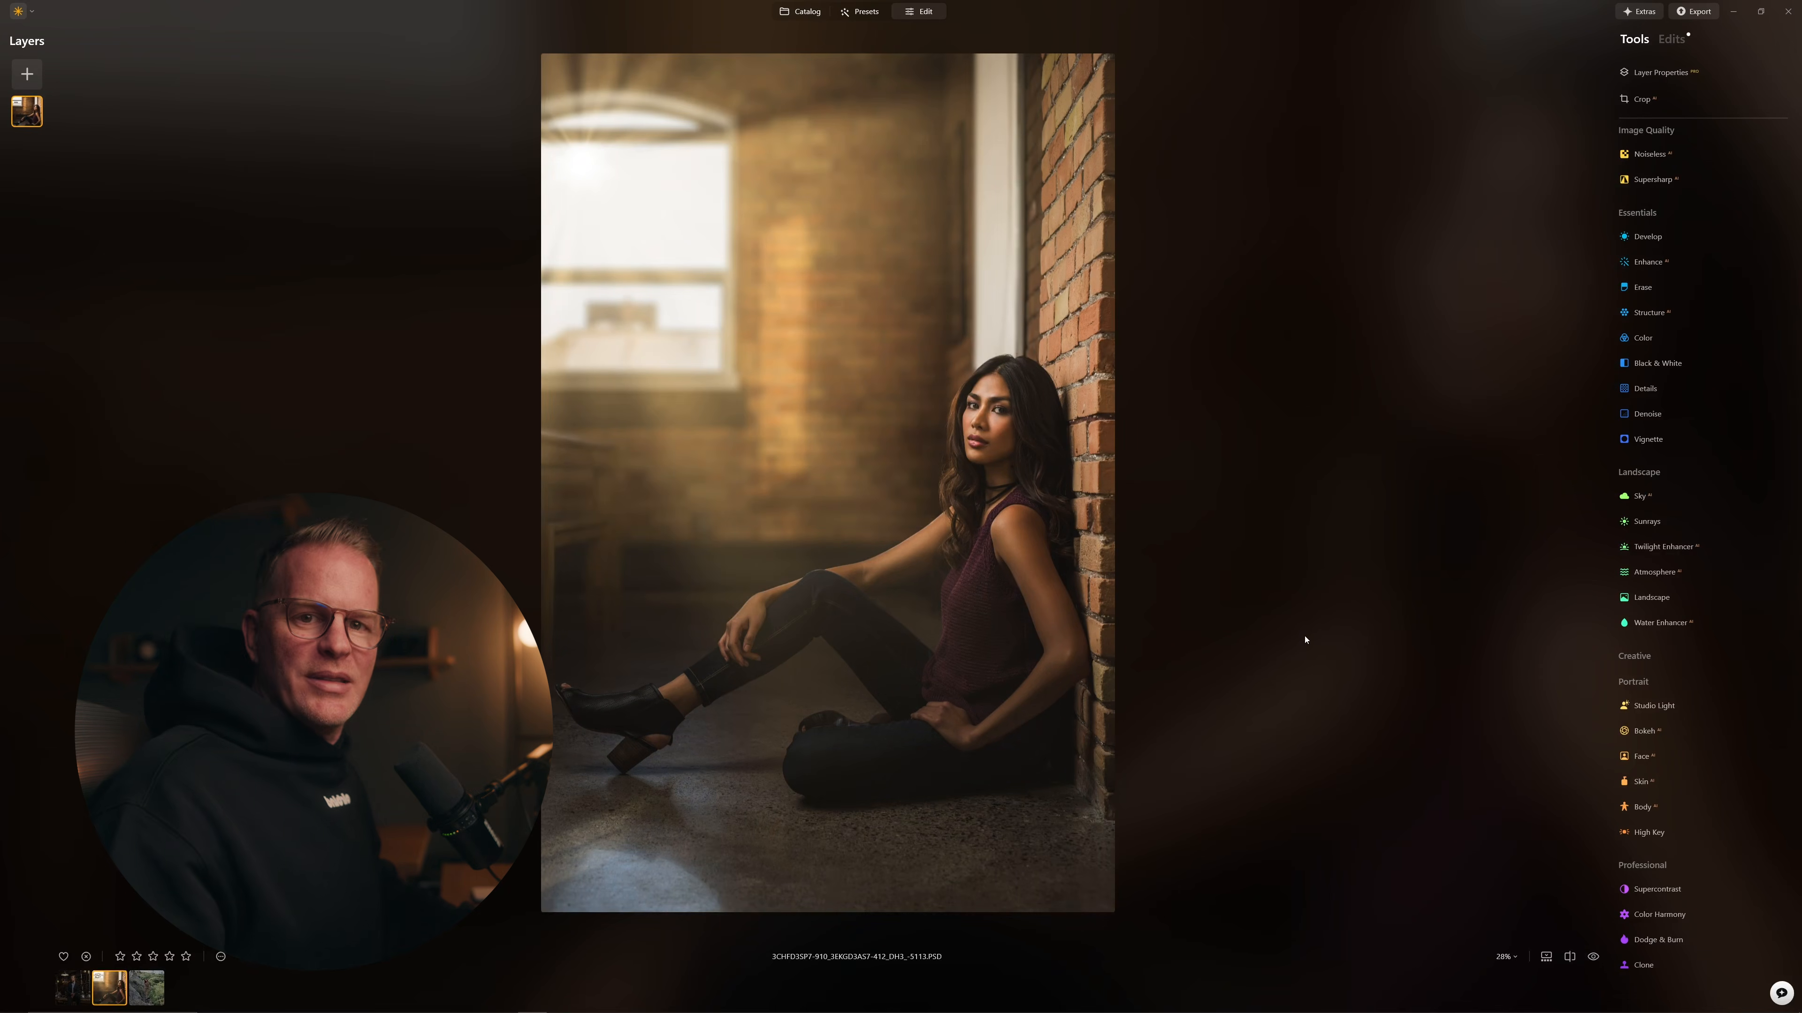
pyautogui.press('Left')
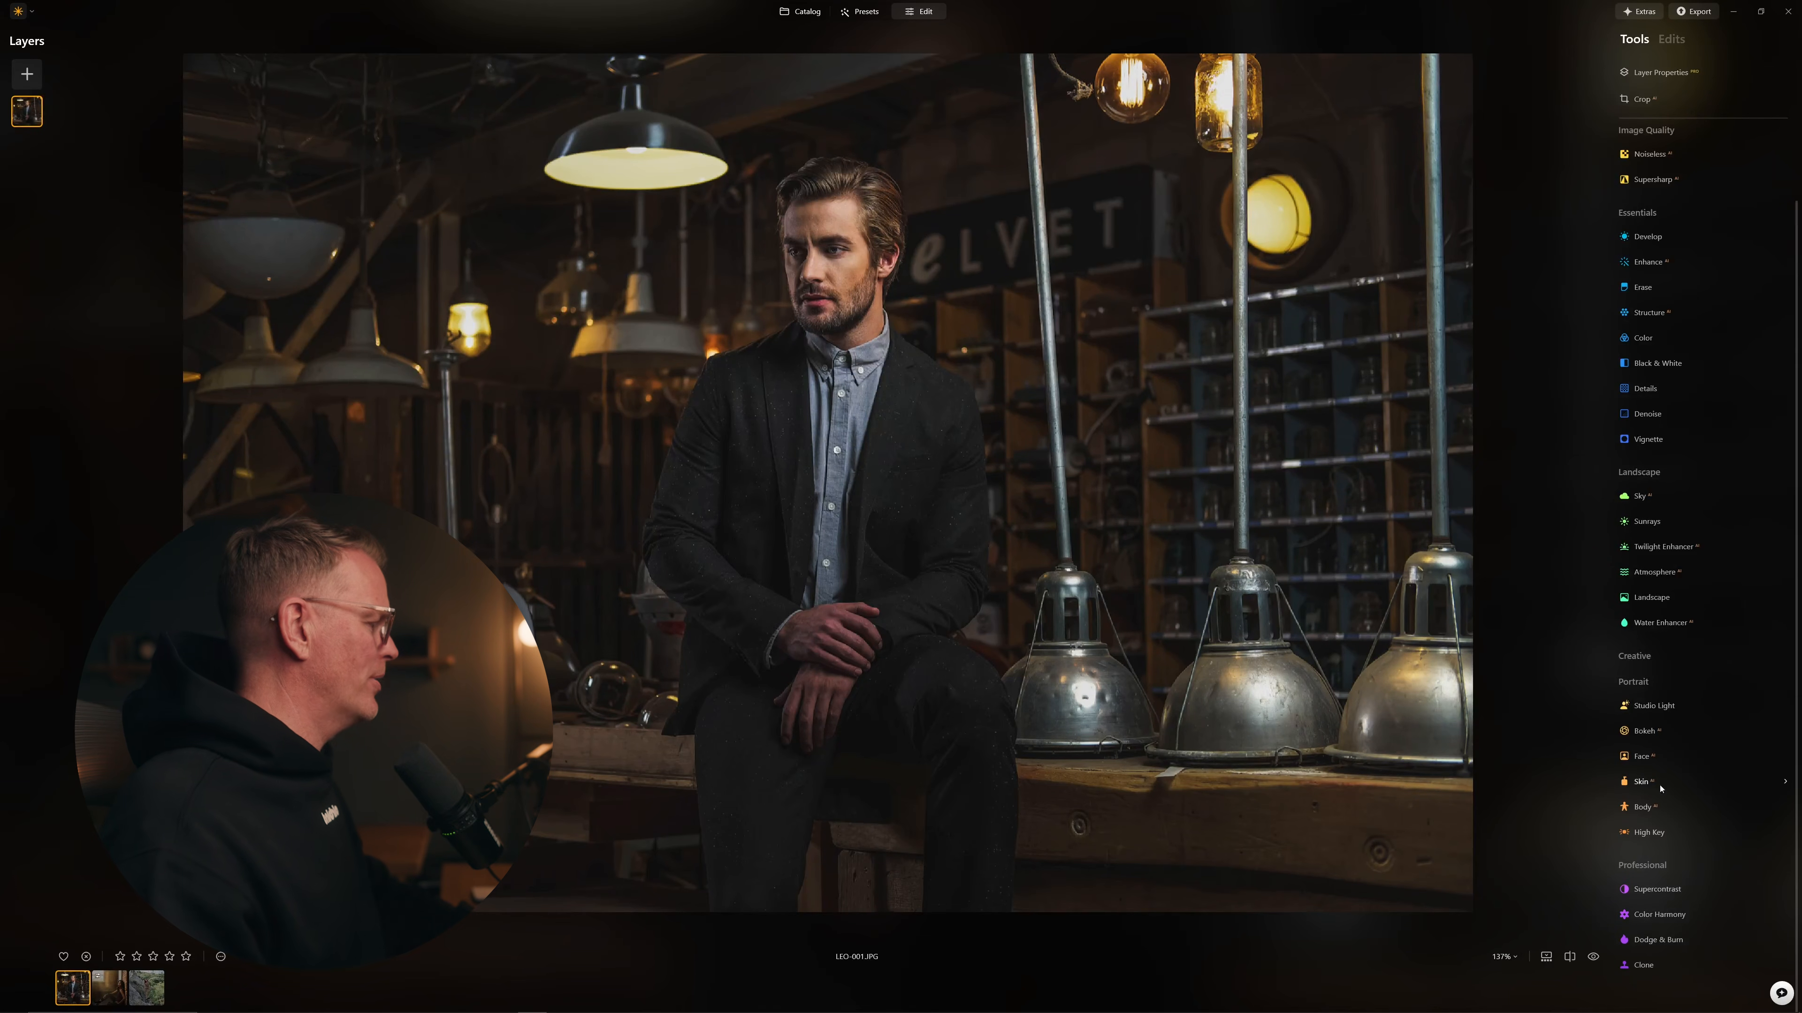
# Step: Blur the workshop behind the man with Bokeh at Blur 92 and Focus Distance 40
pyautogui.click(1642, 733)
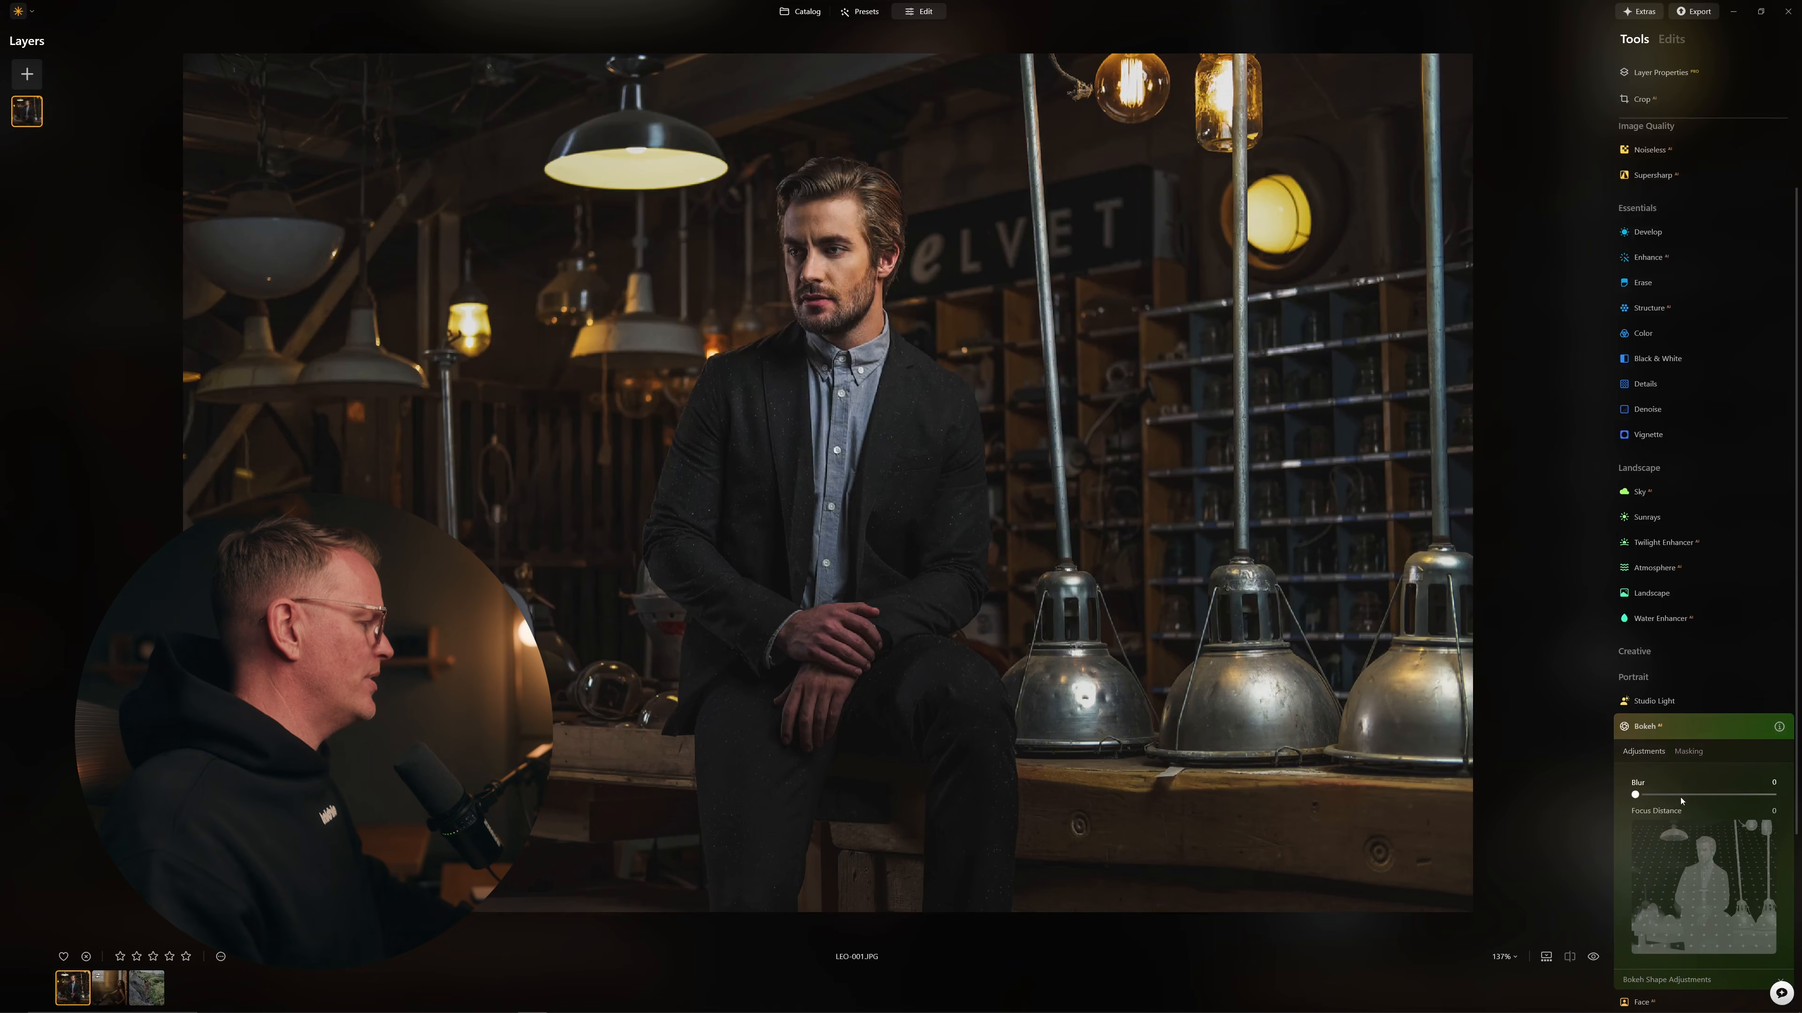
pyautogui.moveTo(1636, 795); pyautogui.dragTo(1725, 795)
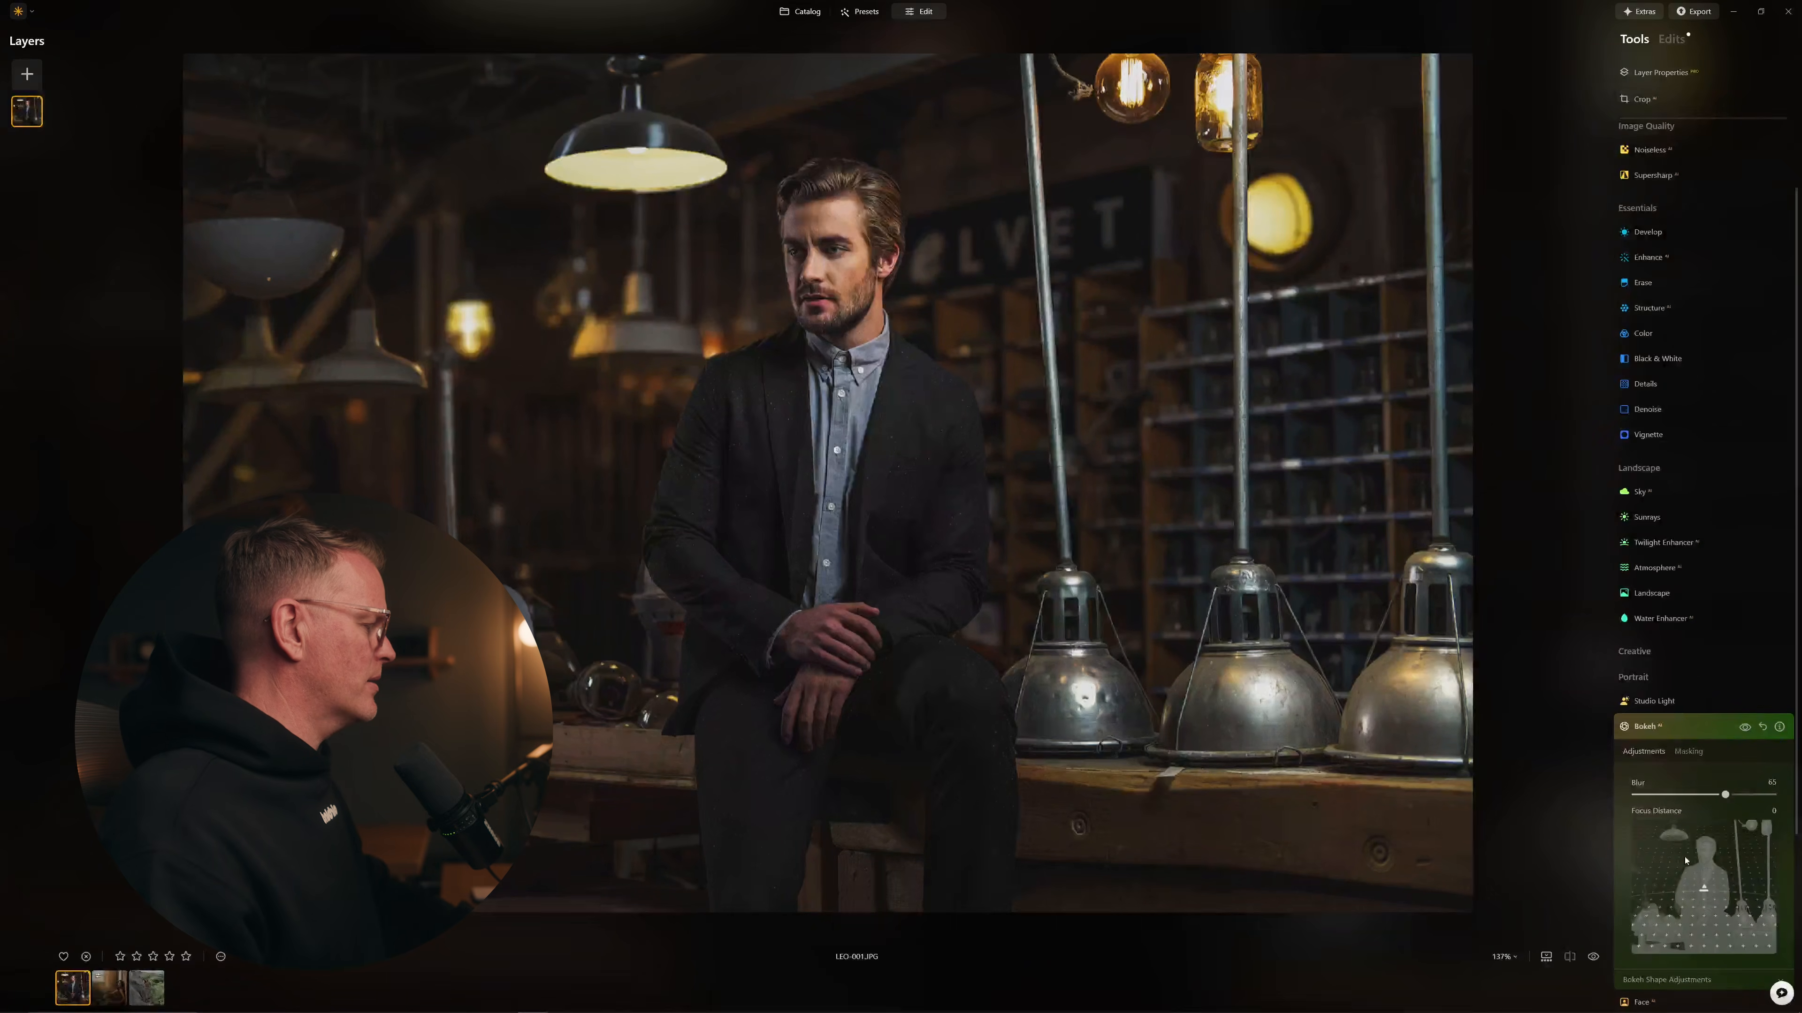
pyautogui.moveTo(1725, 795); pyautogui.dragTo(1754, 795)
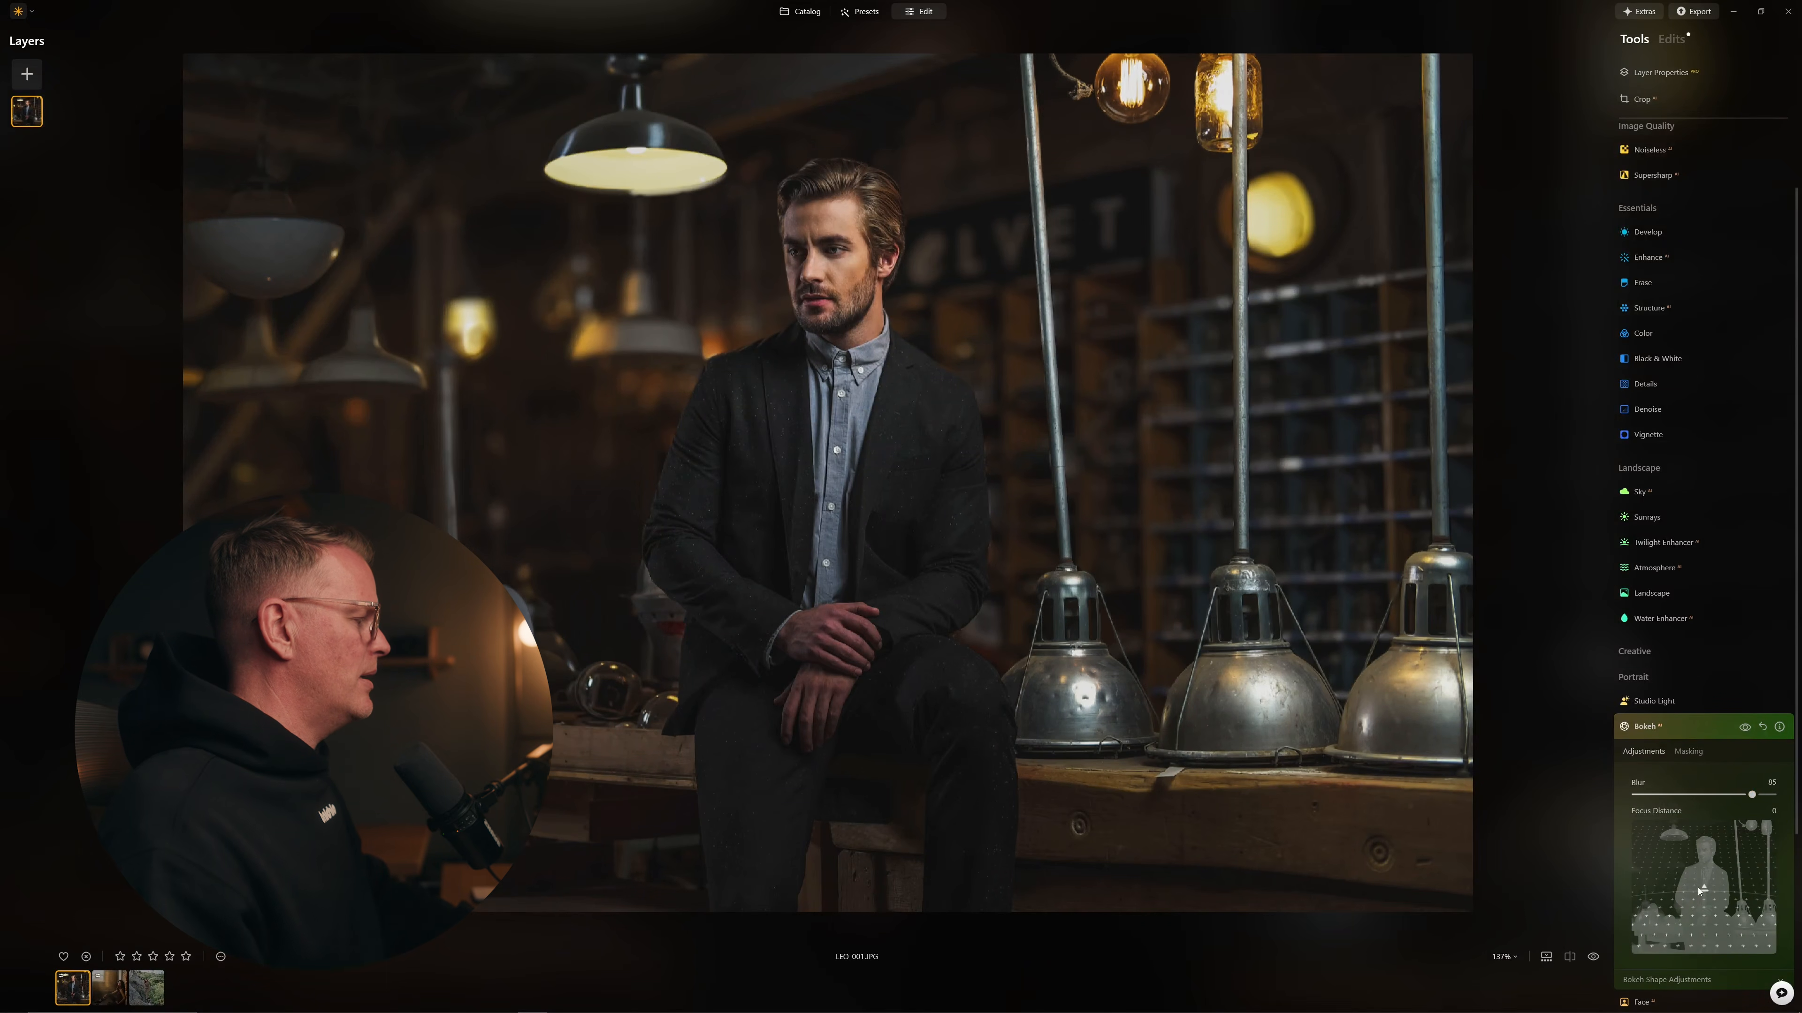
pyautogui.moveTo(1704, 888); pyautogui.dragTo(1704, 867)
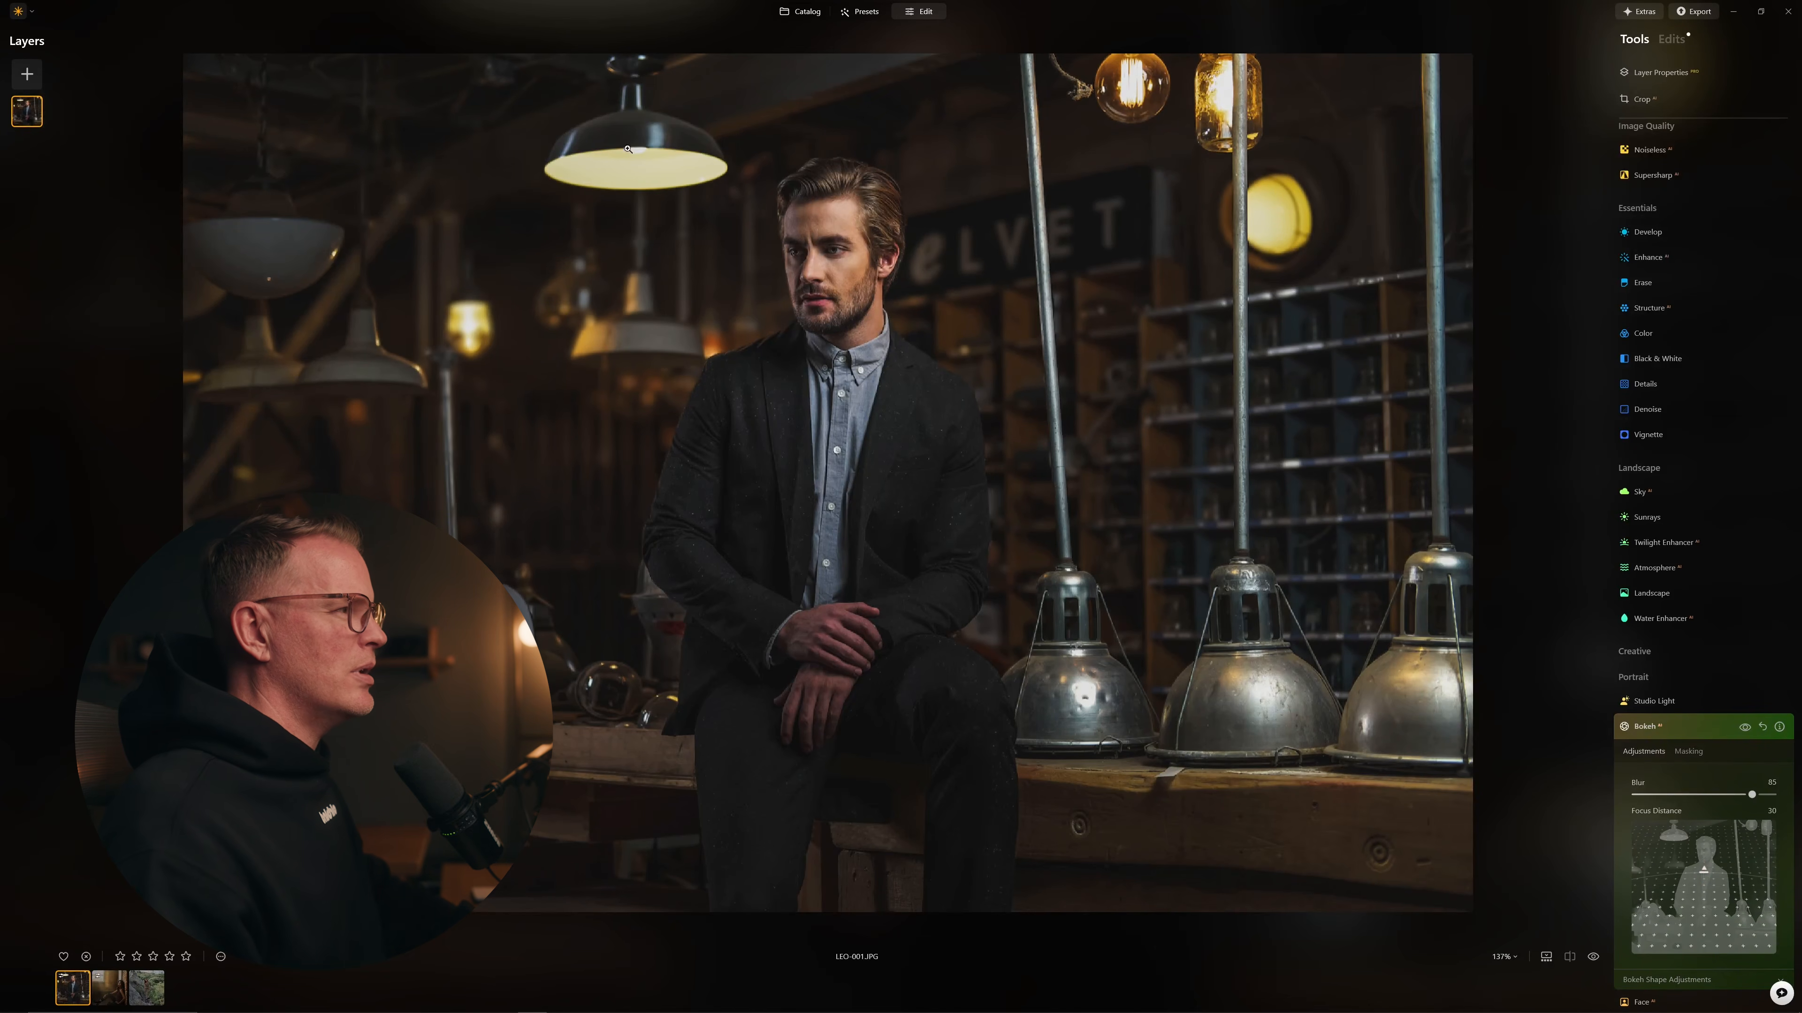
pyautogui.moveTo(1703, 867)
pyautogui.mouseDown()
pyautogui.moveTo(1698, 903)
pyautogui.moveTo(1702, 856)
pyautogui.mouseUp()
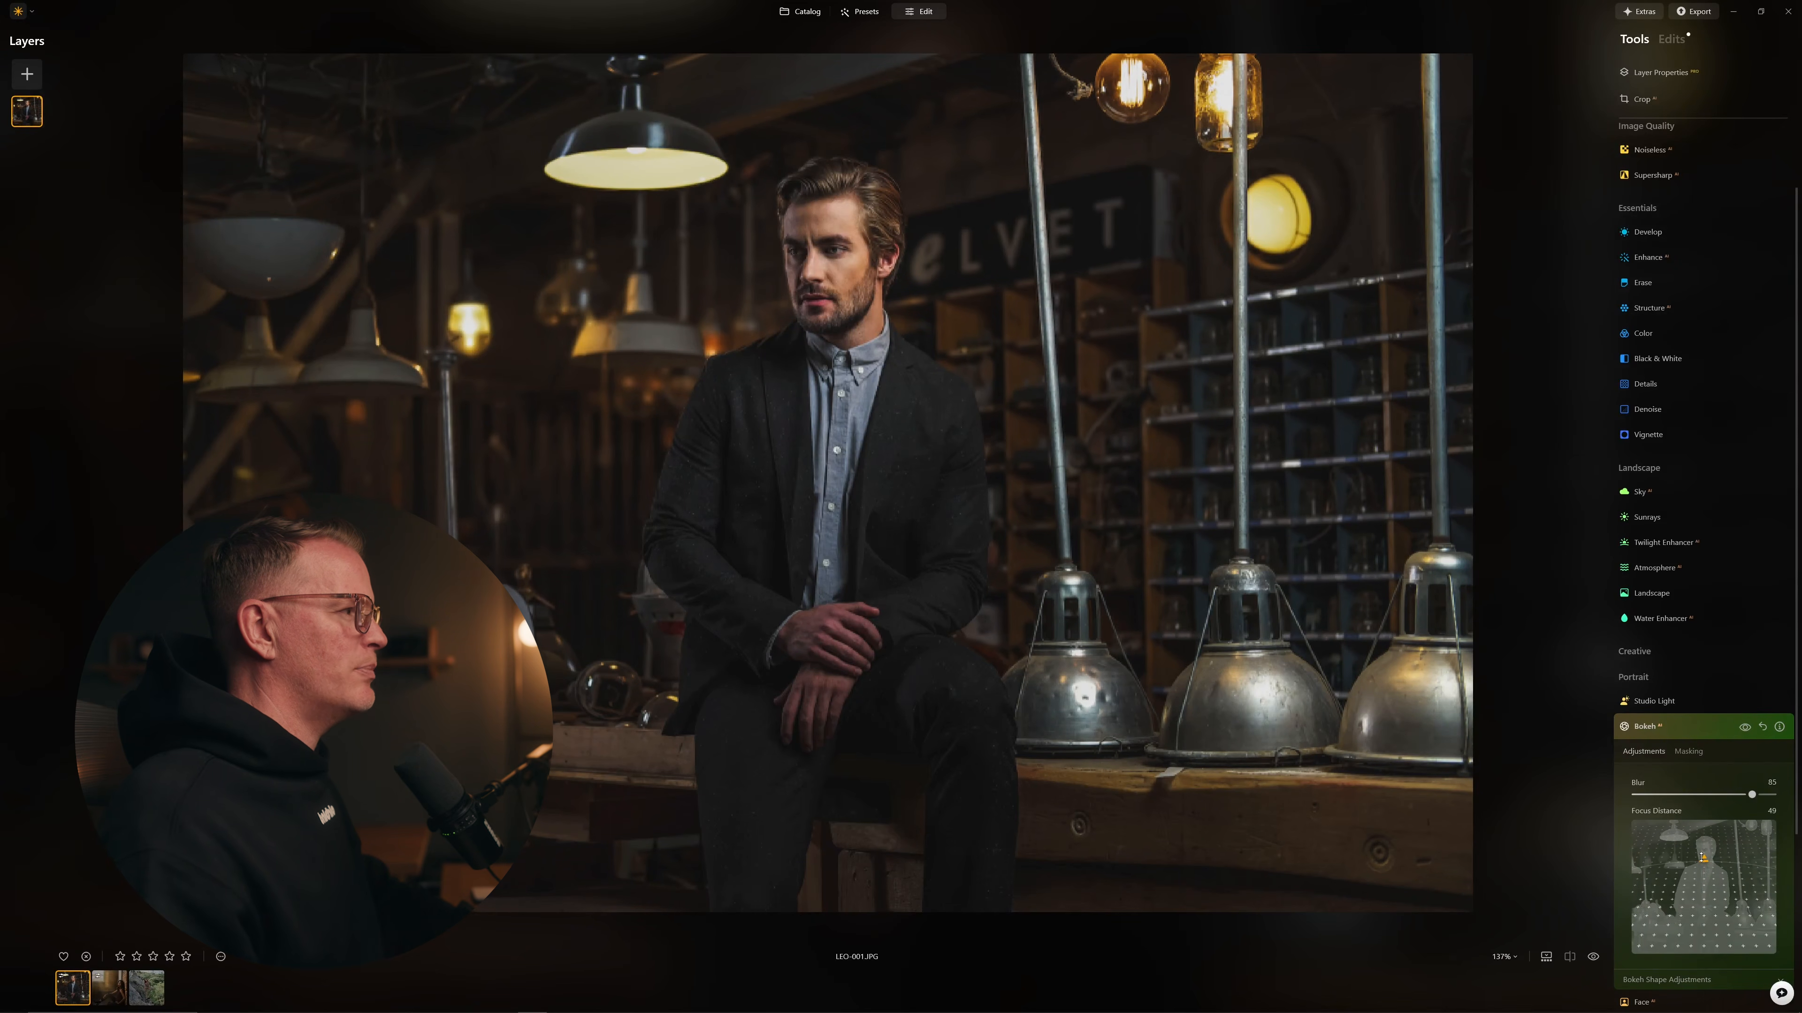
pyautogui.moveTo(1703, 862); pyautogui.dragTo(1703, 864)
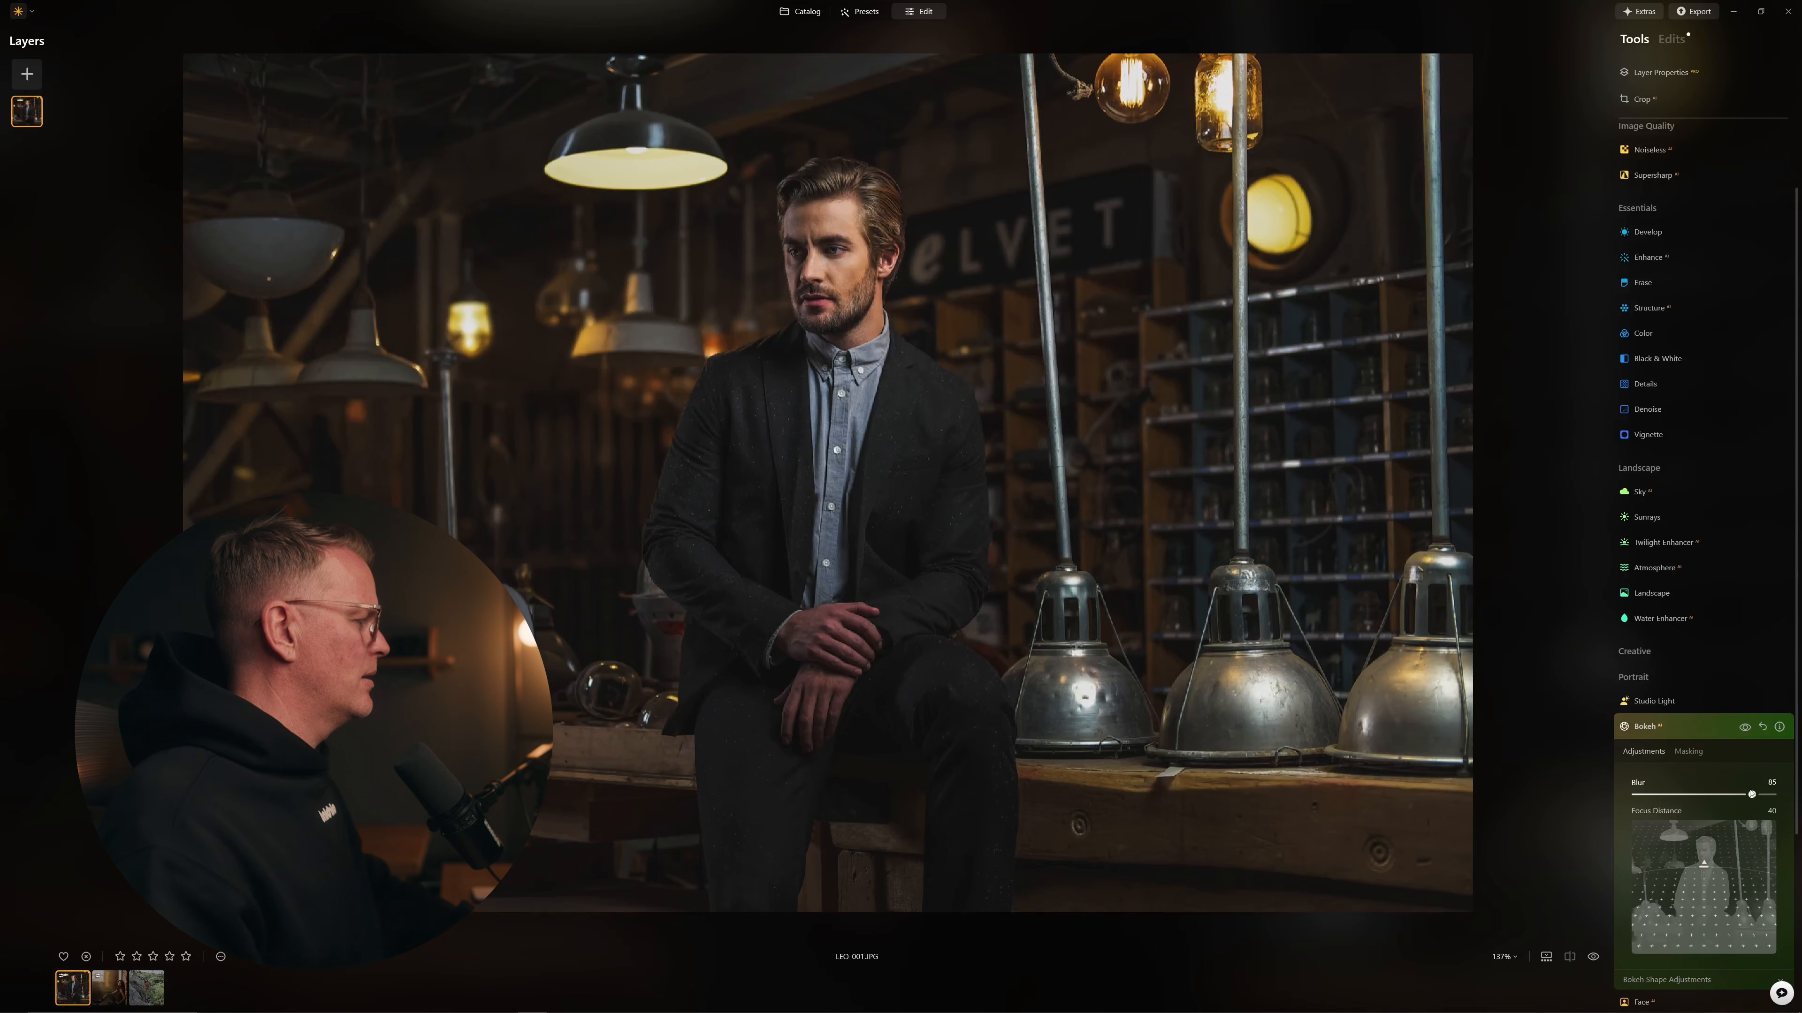
pyautogui.moveTo(1751, 794); pyautogui.dragTo(1762, 794)
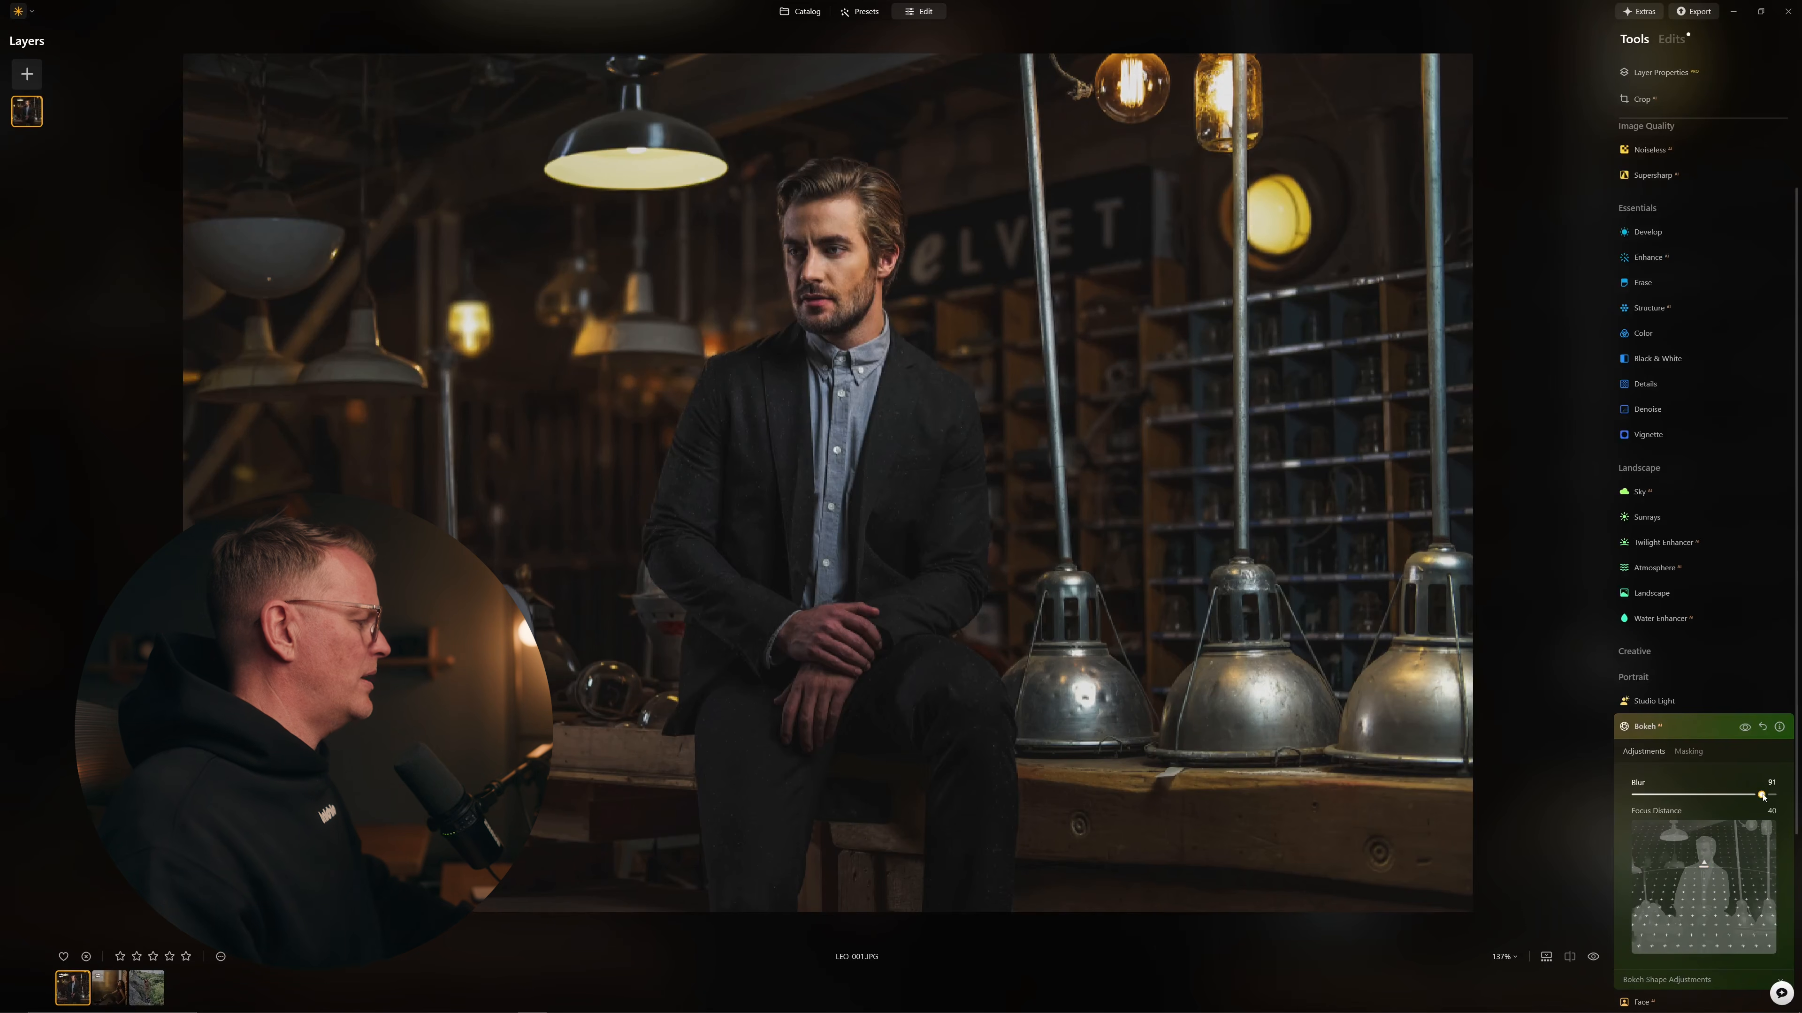
# Step: Compare the Bokeh blur against the original, then bring up Bokeh's masking options
pyautogui.click(1593, 957)
pyautogui.click(1593, 956)
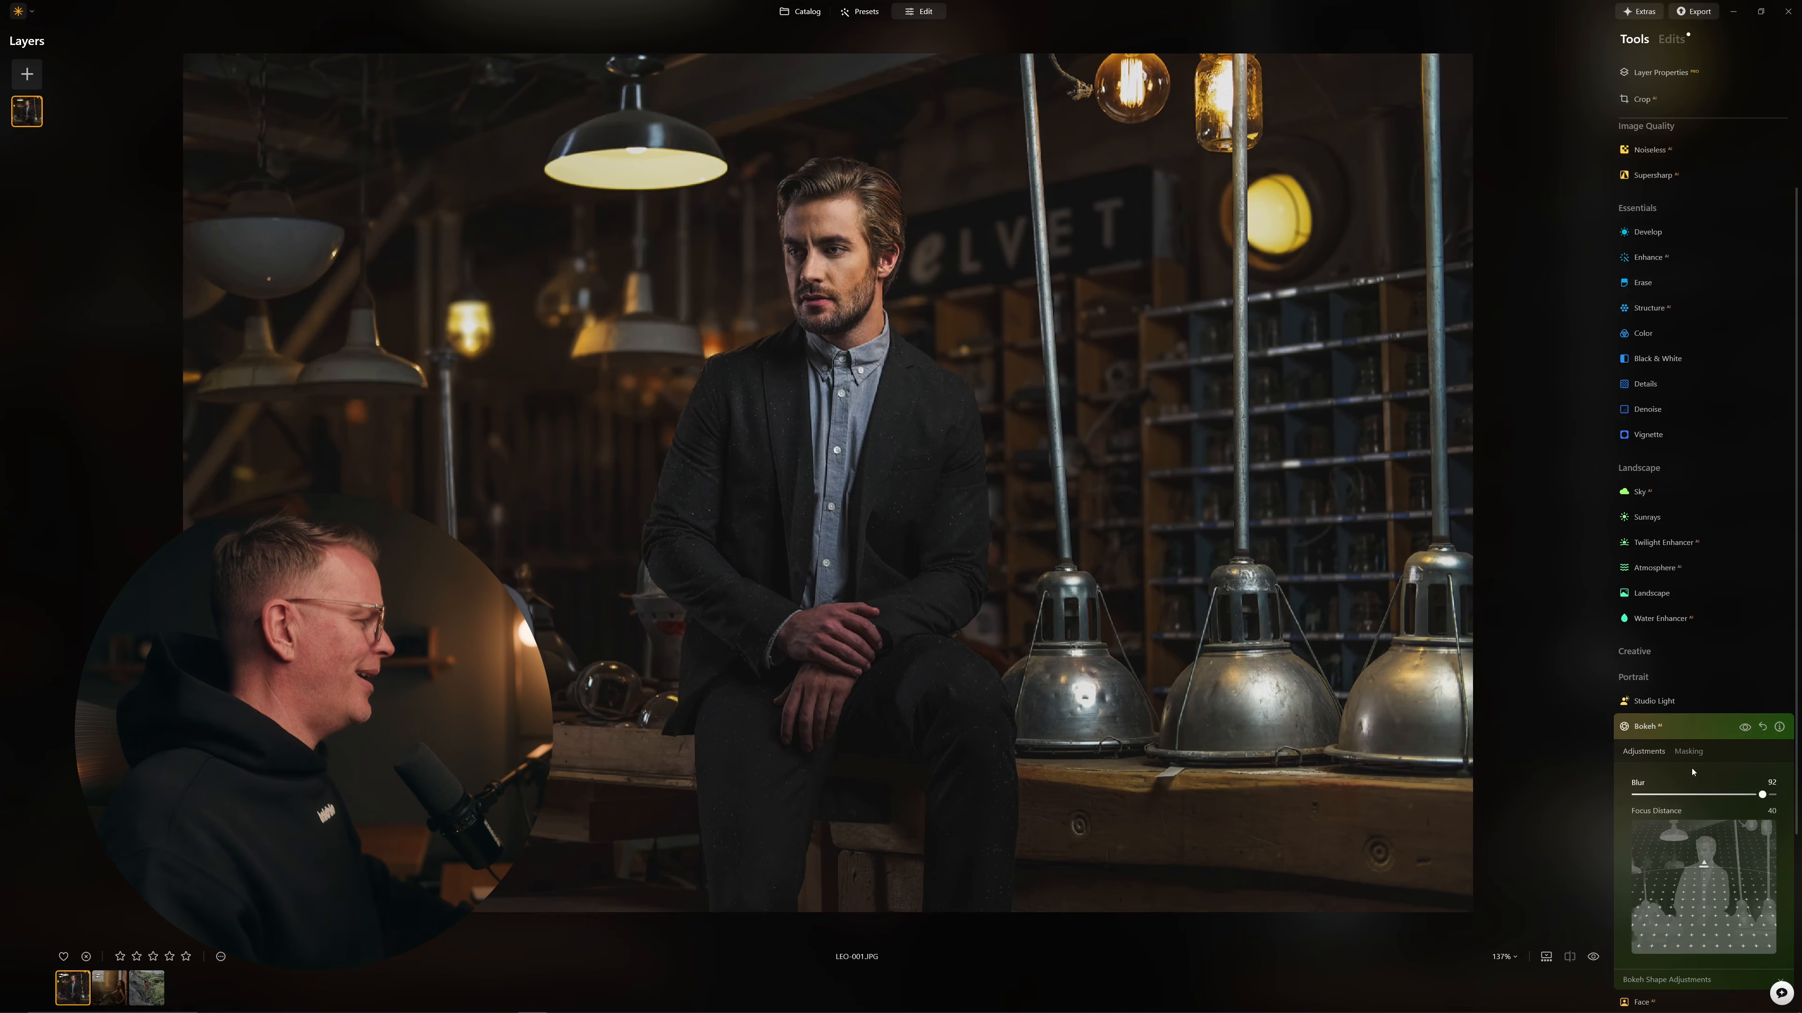
pyautogui.click(1688, 752)
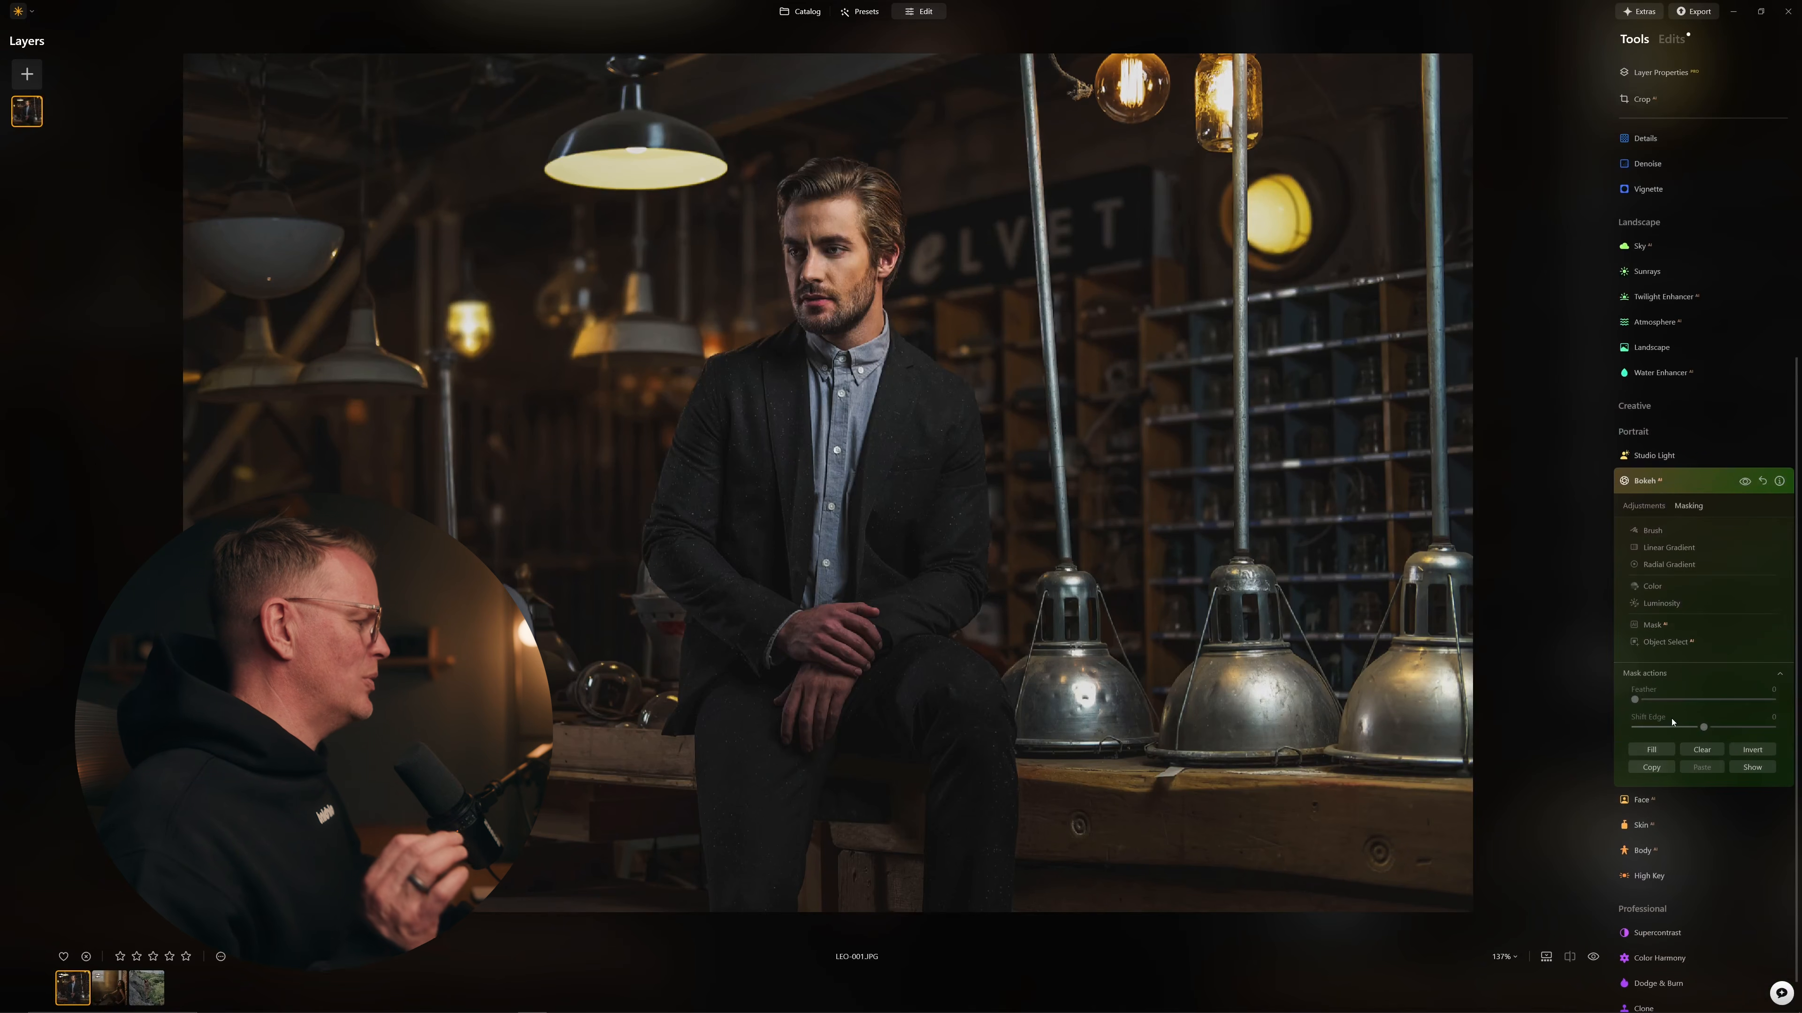
# Step: Add a Mask AI Human mask of the man to Bokeh and hide the overlay
pyautogui.click(1647, 626)
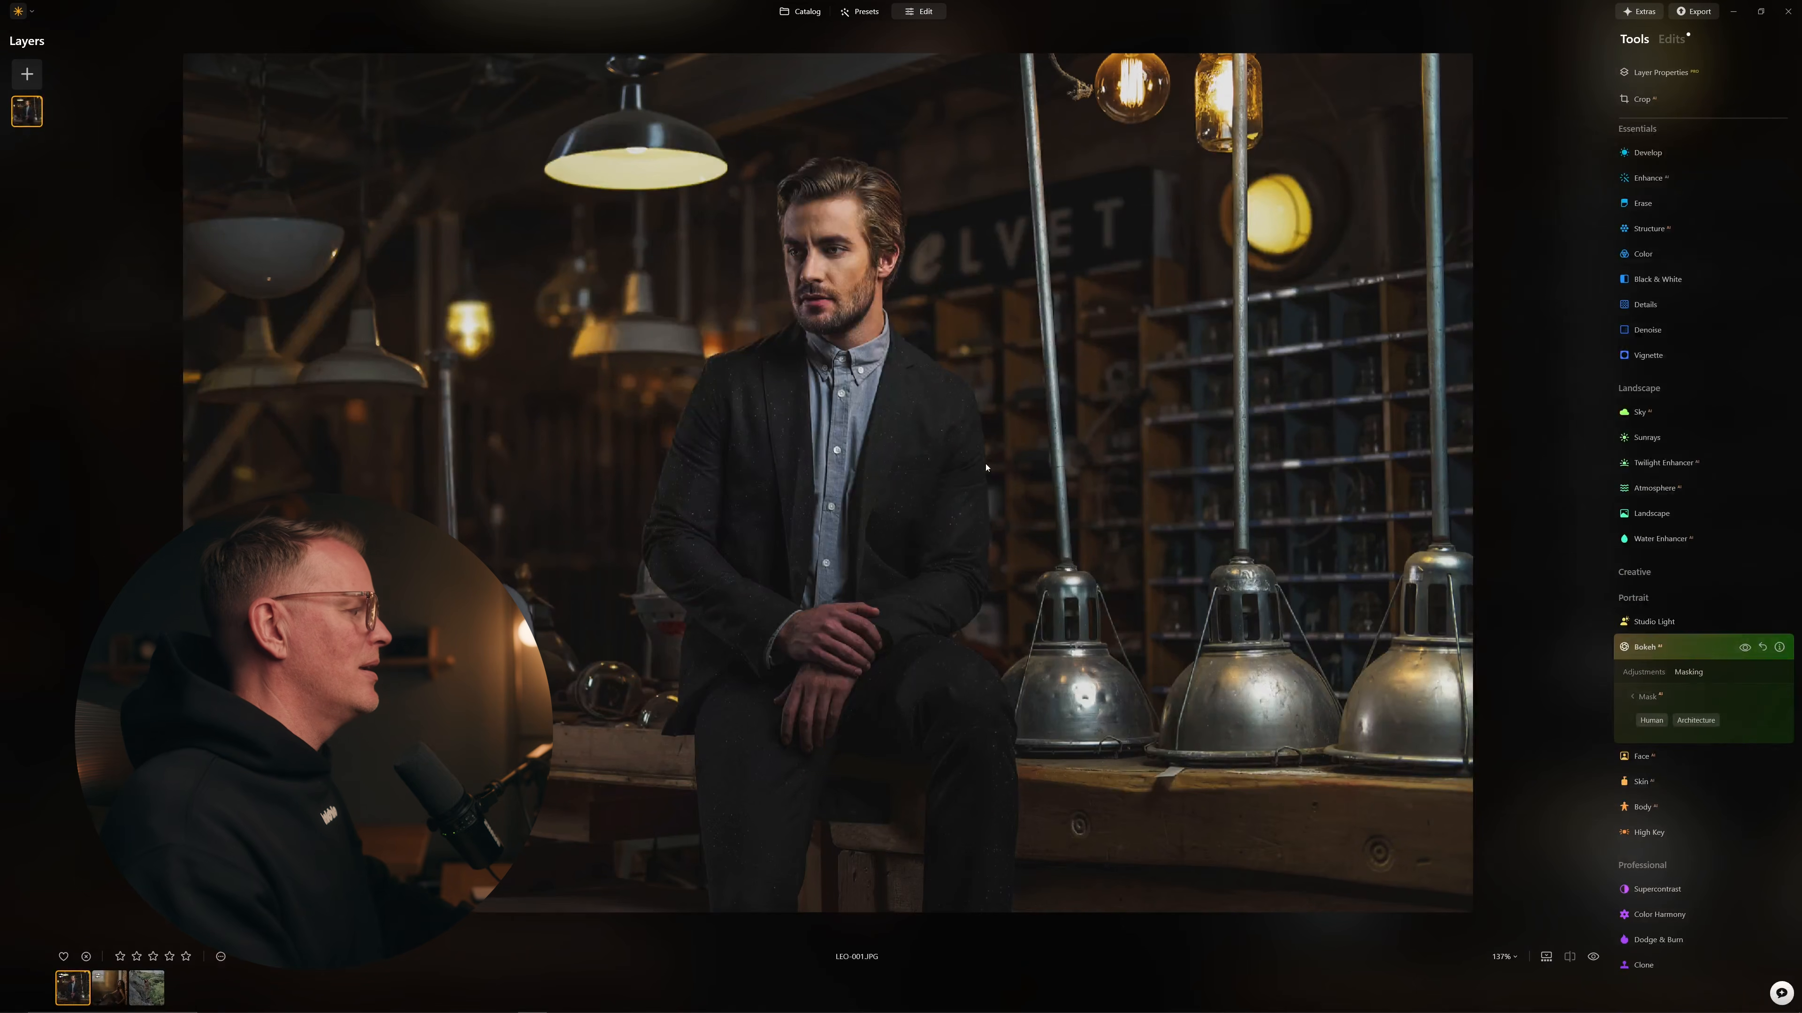
pyautogui.click(1650, 721)
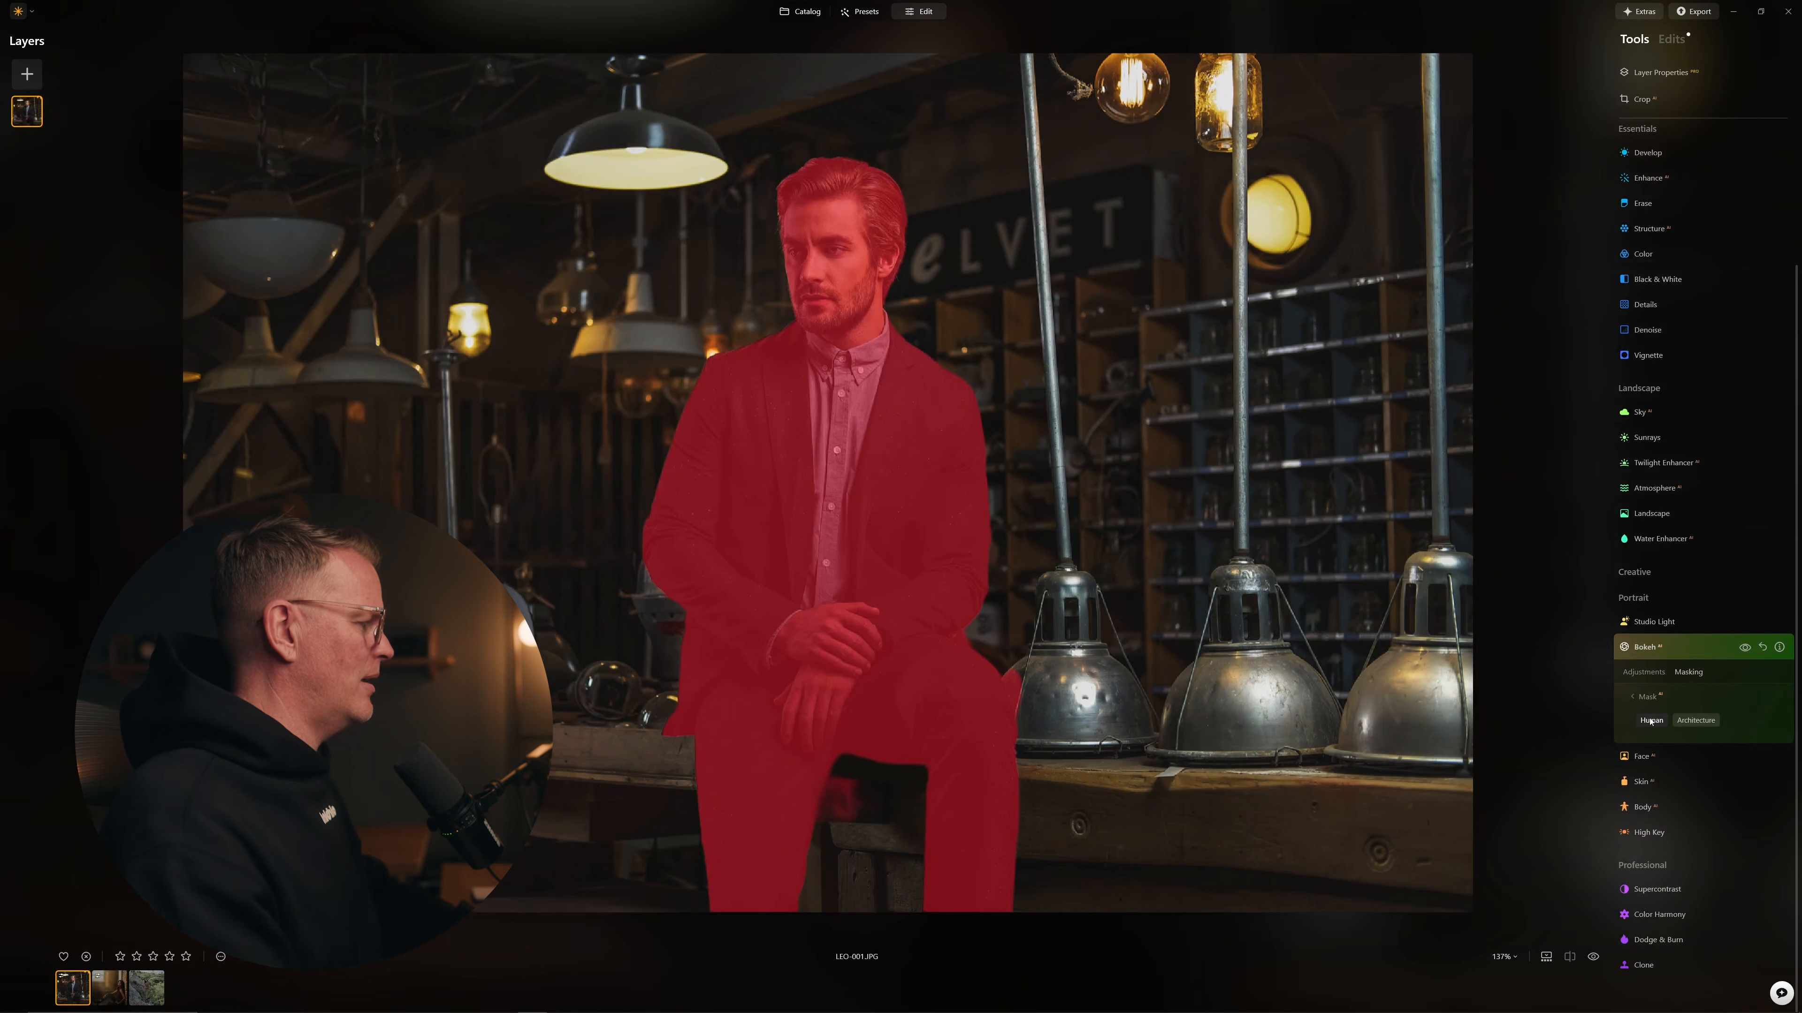
pyautogui.click(1643, 698)
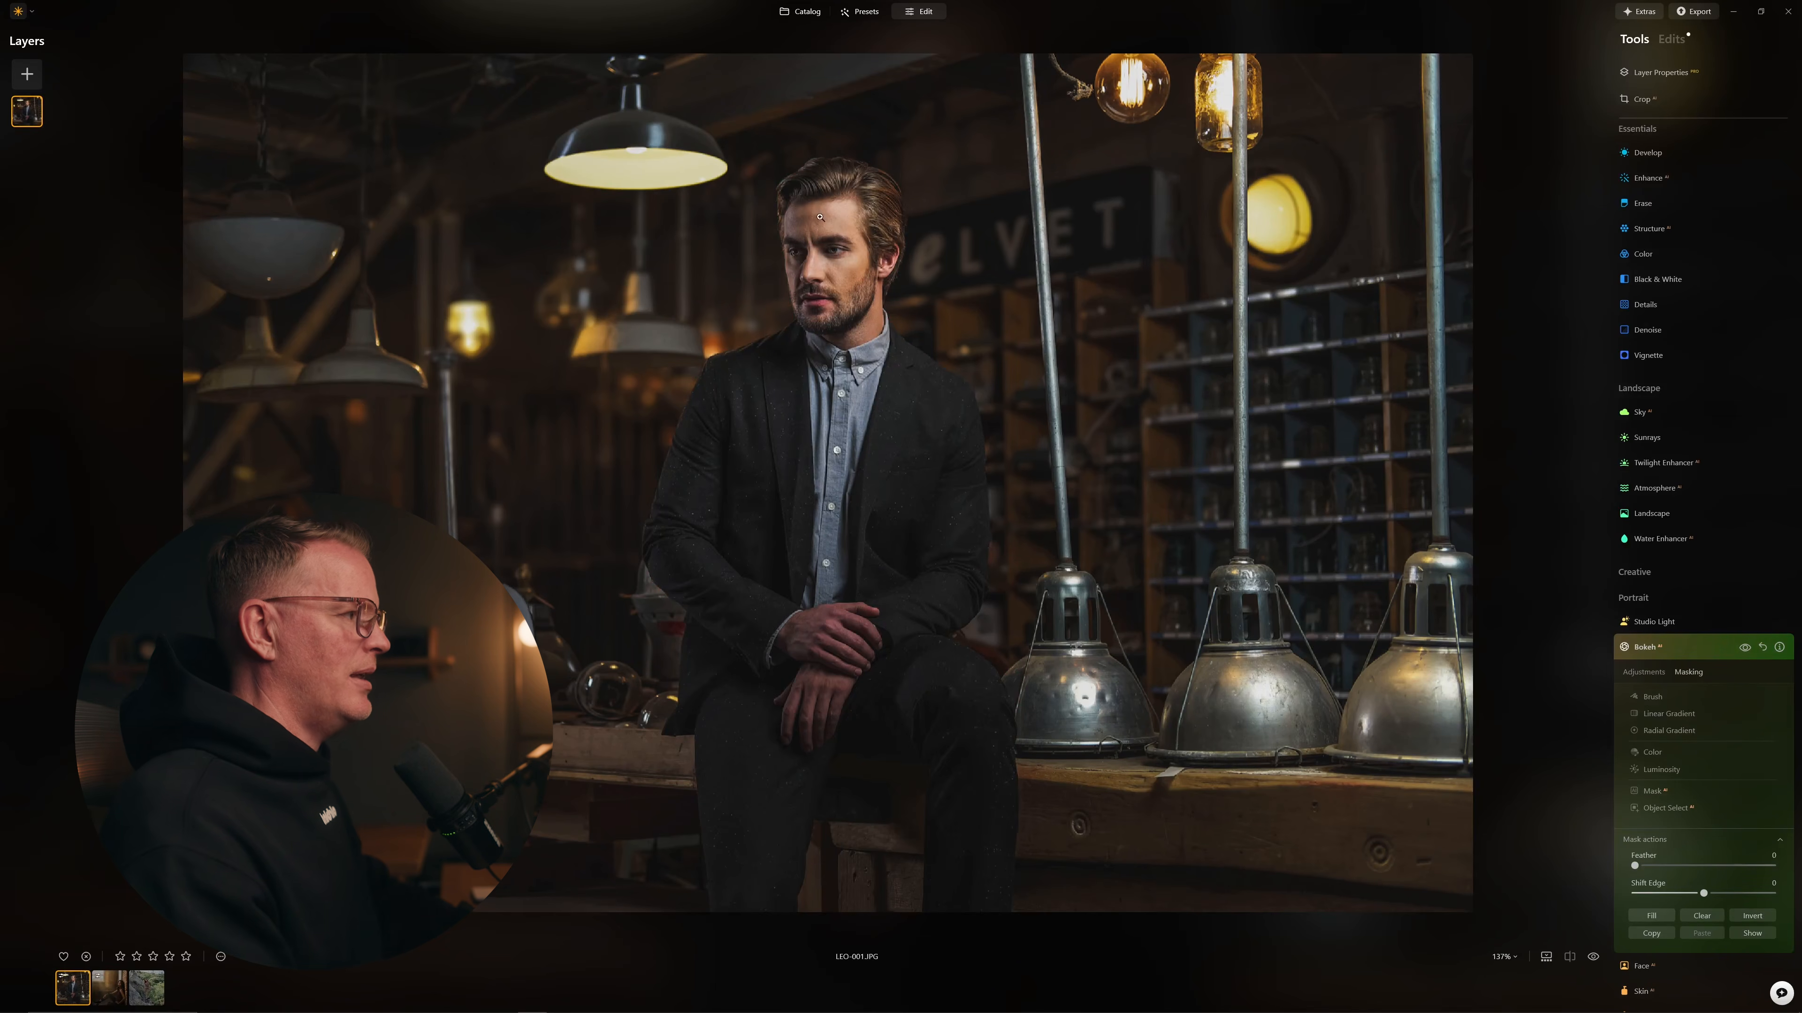
# Step: Zoom in on the man's face to check sharpness, then return to the whole-photo view
pyautogui.click(857, 164)
pyautogui.scroll(10, 834, 260)
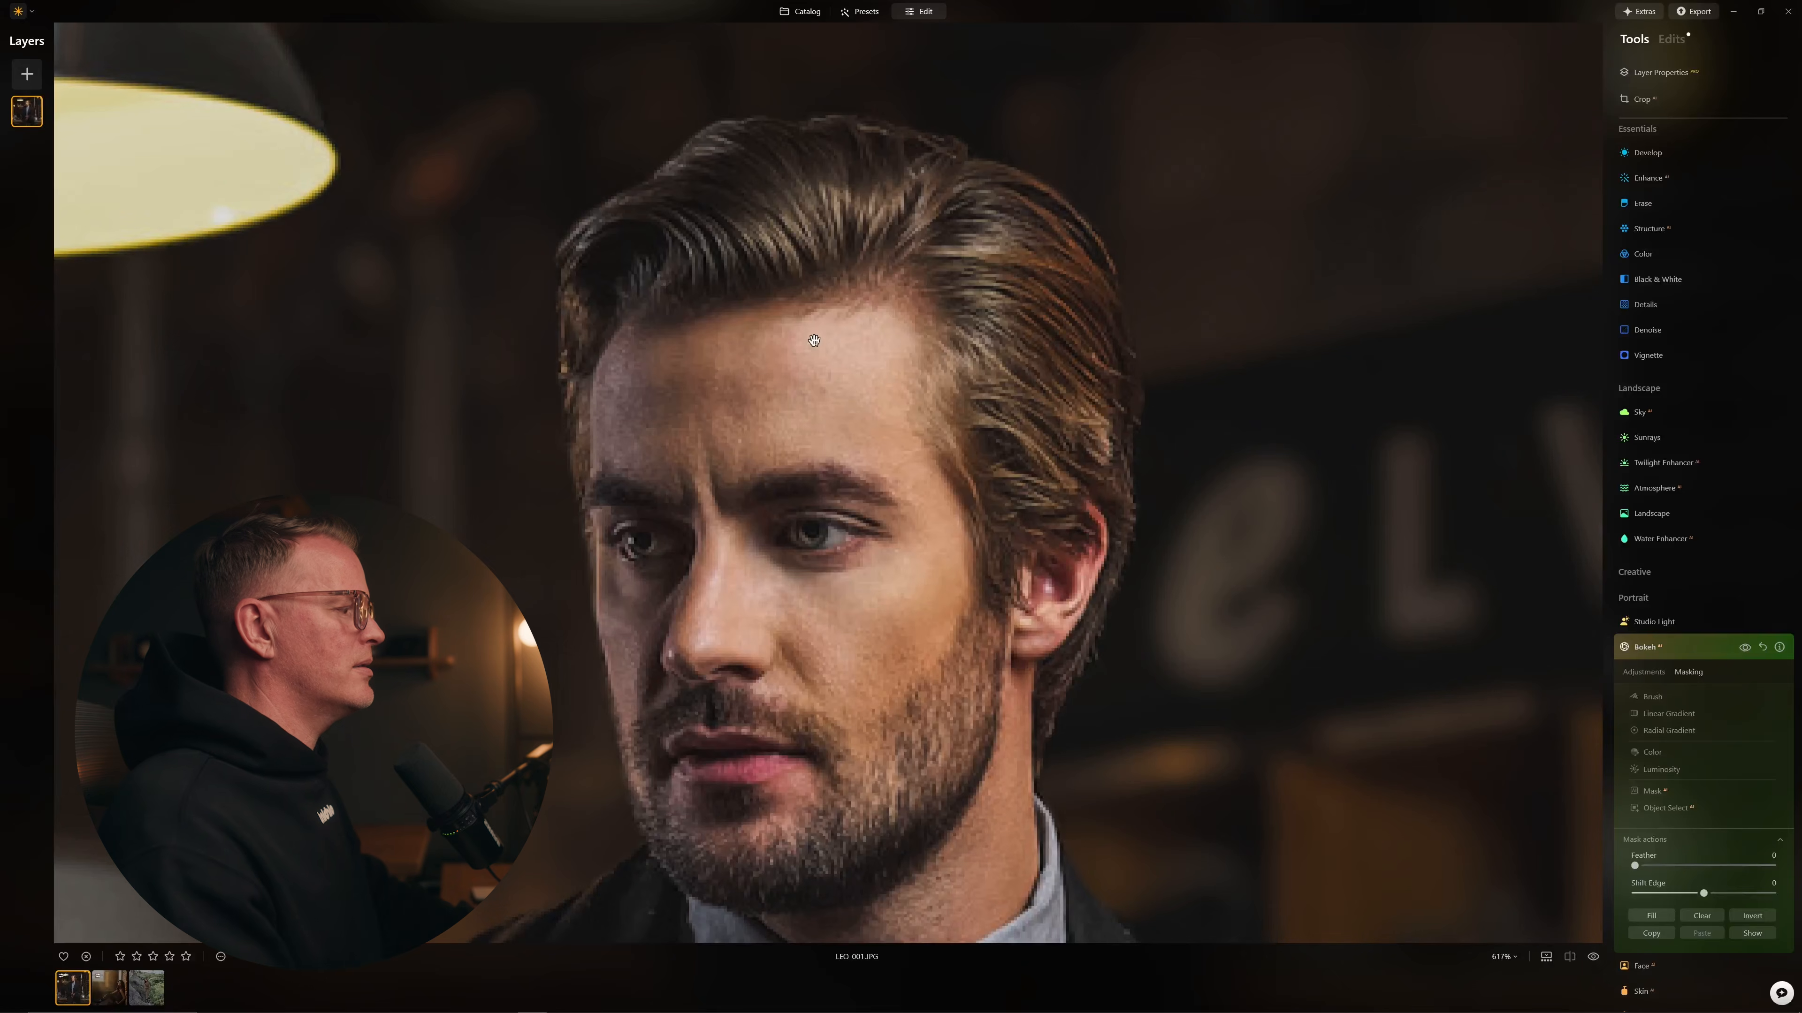
pyautogui.click(845, 440)
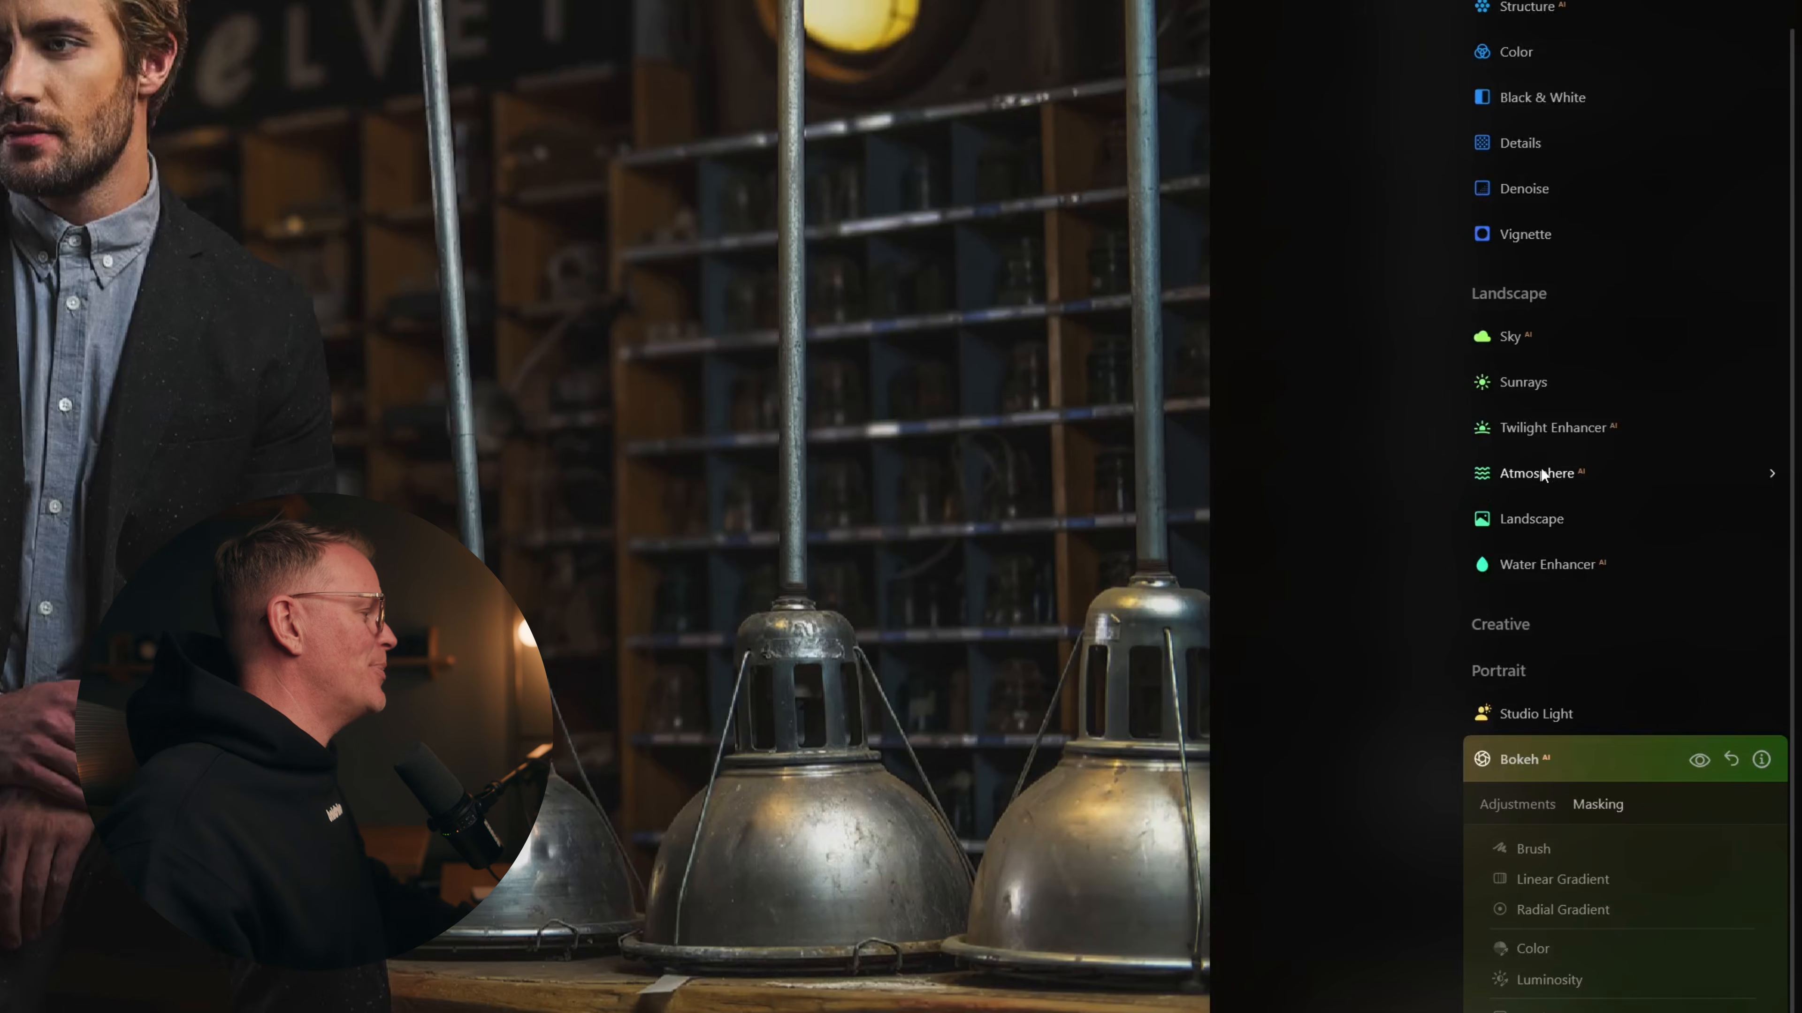
pyautogui.click(1541, 468)
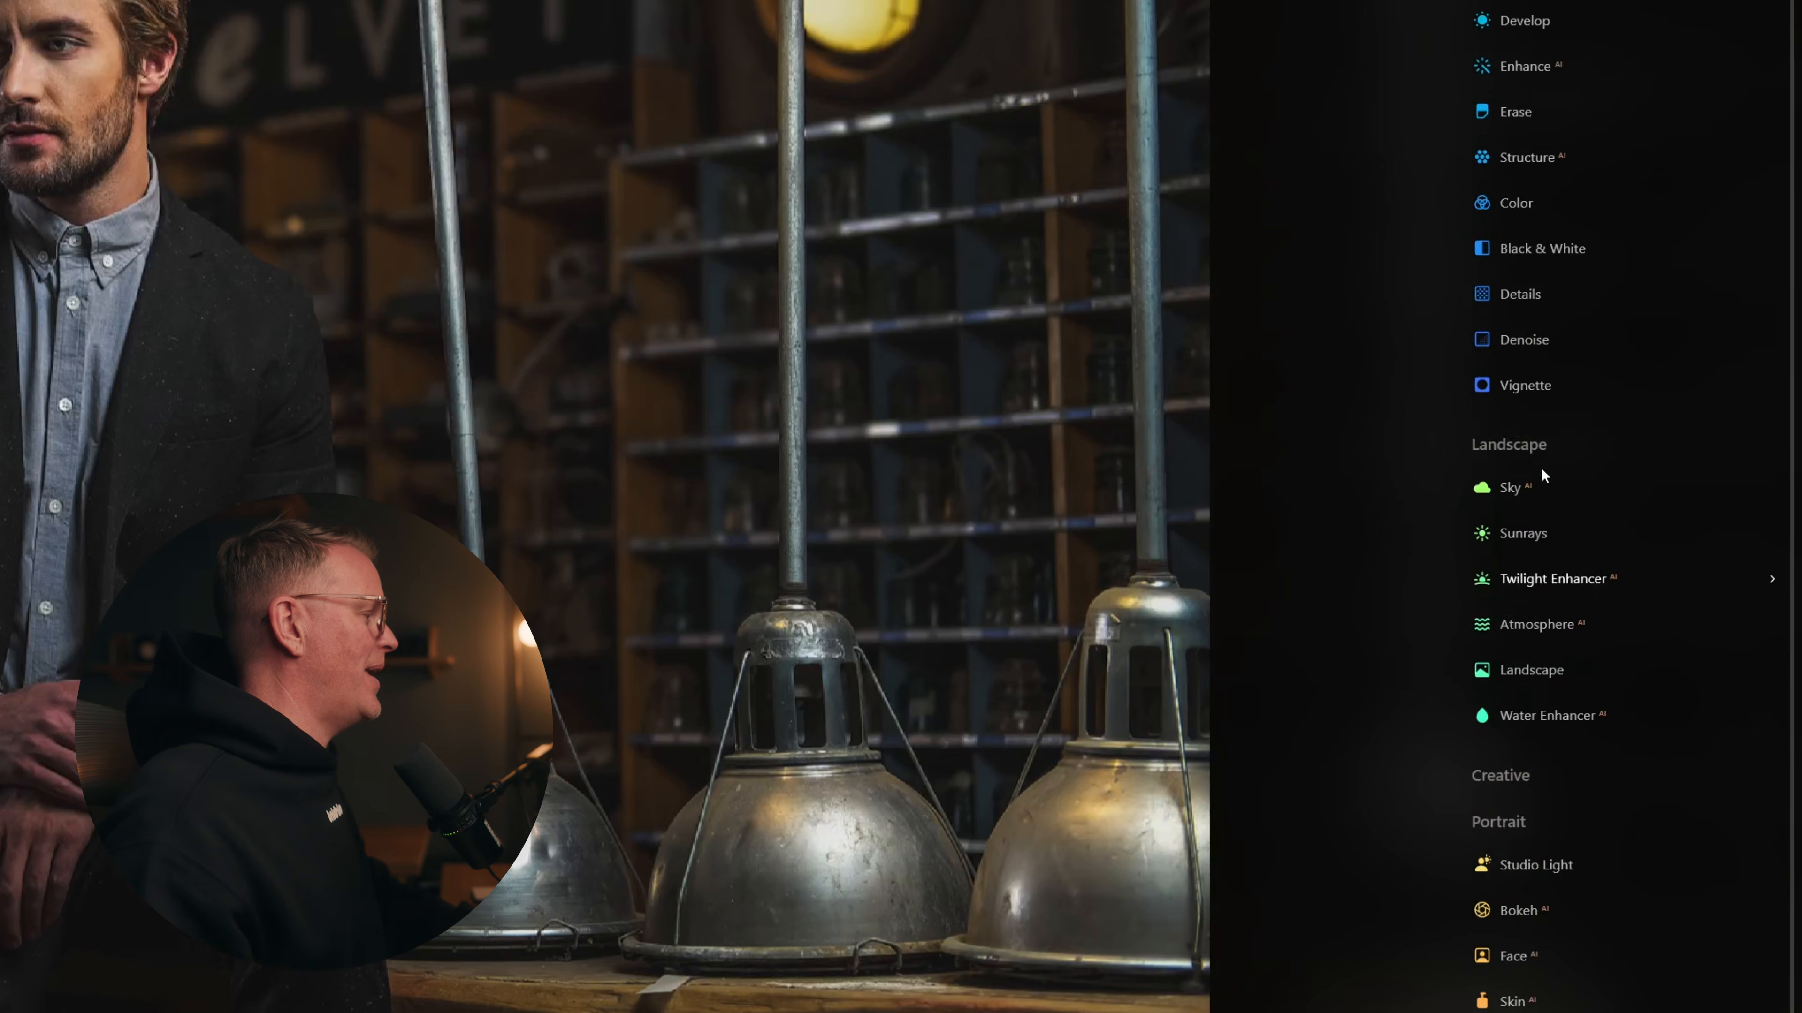
pyautogui.click(1593, 573)
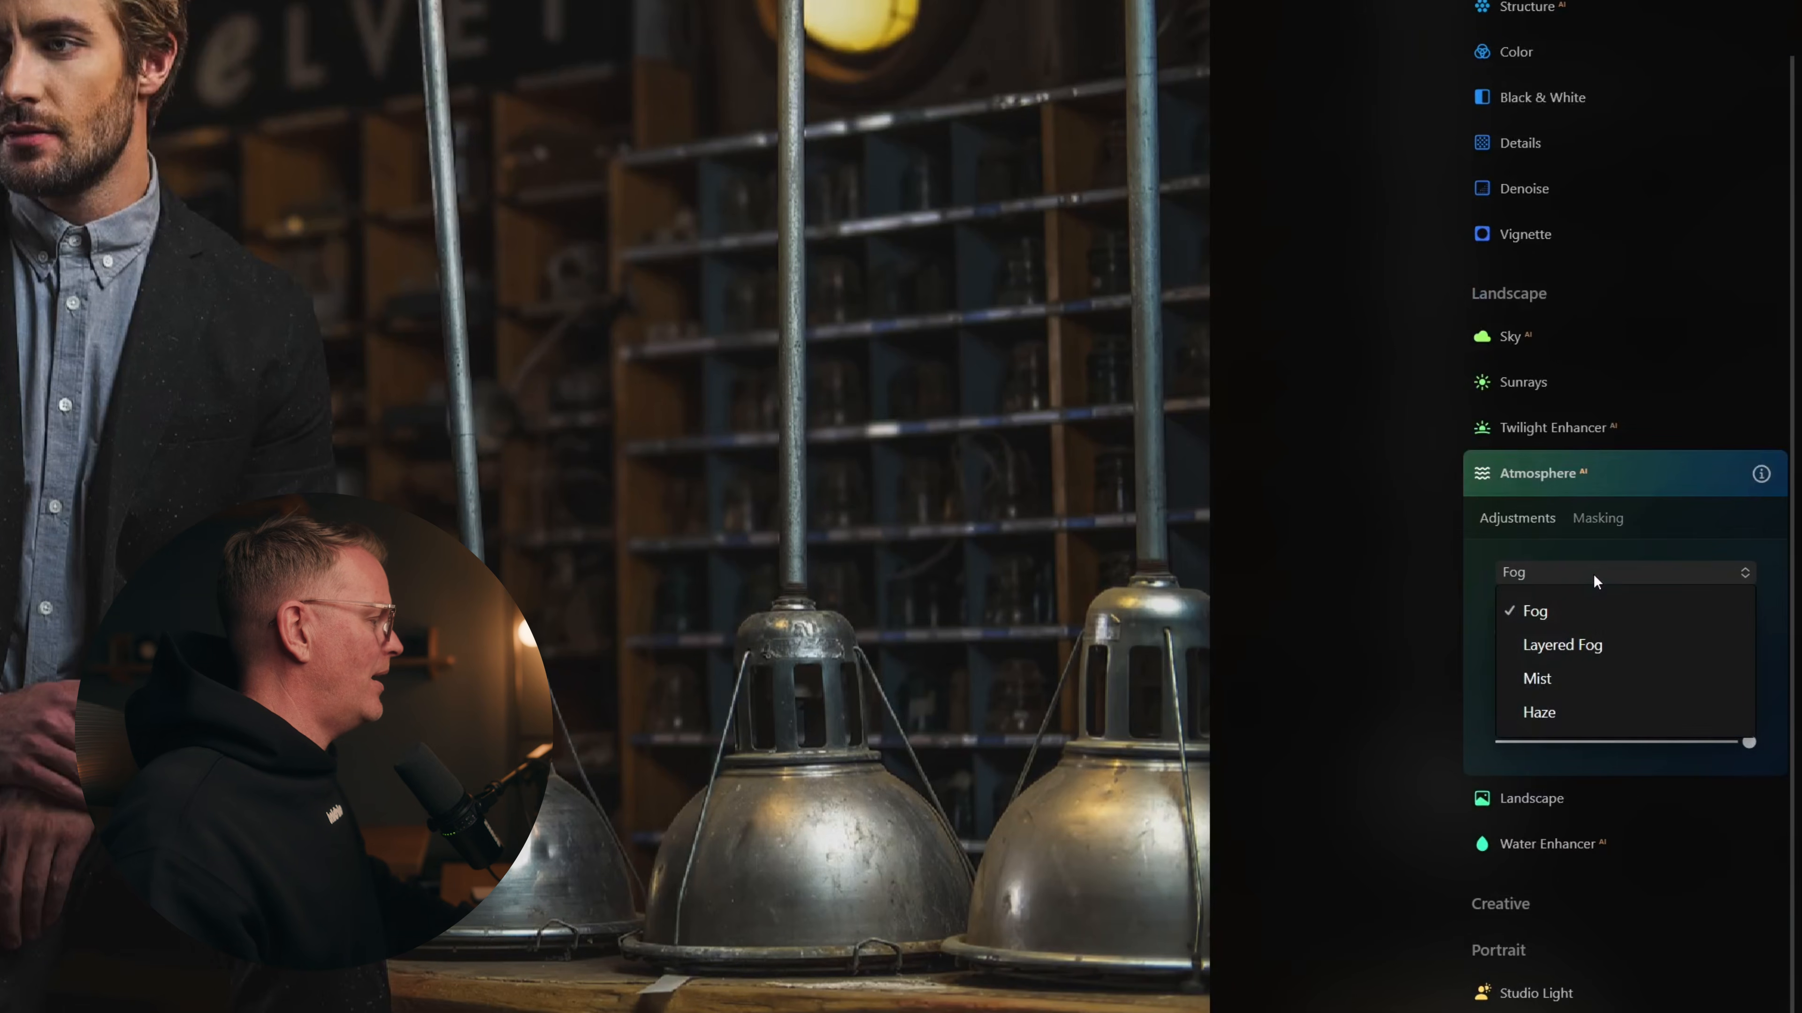
pyautogui.click(1557, 671)
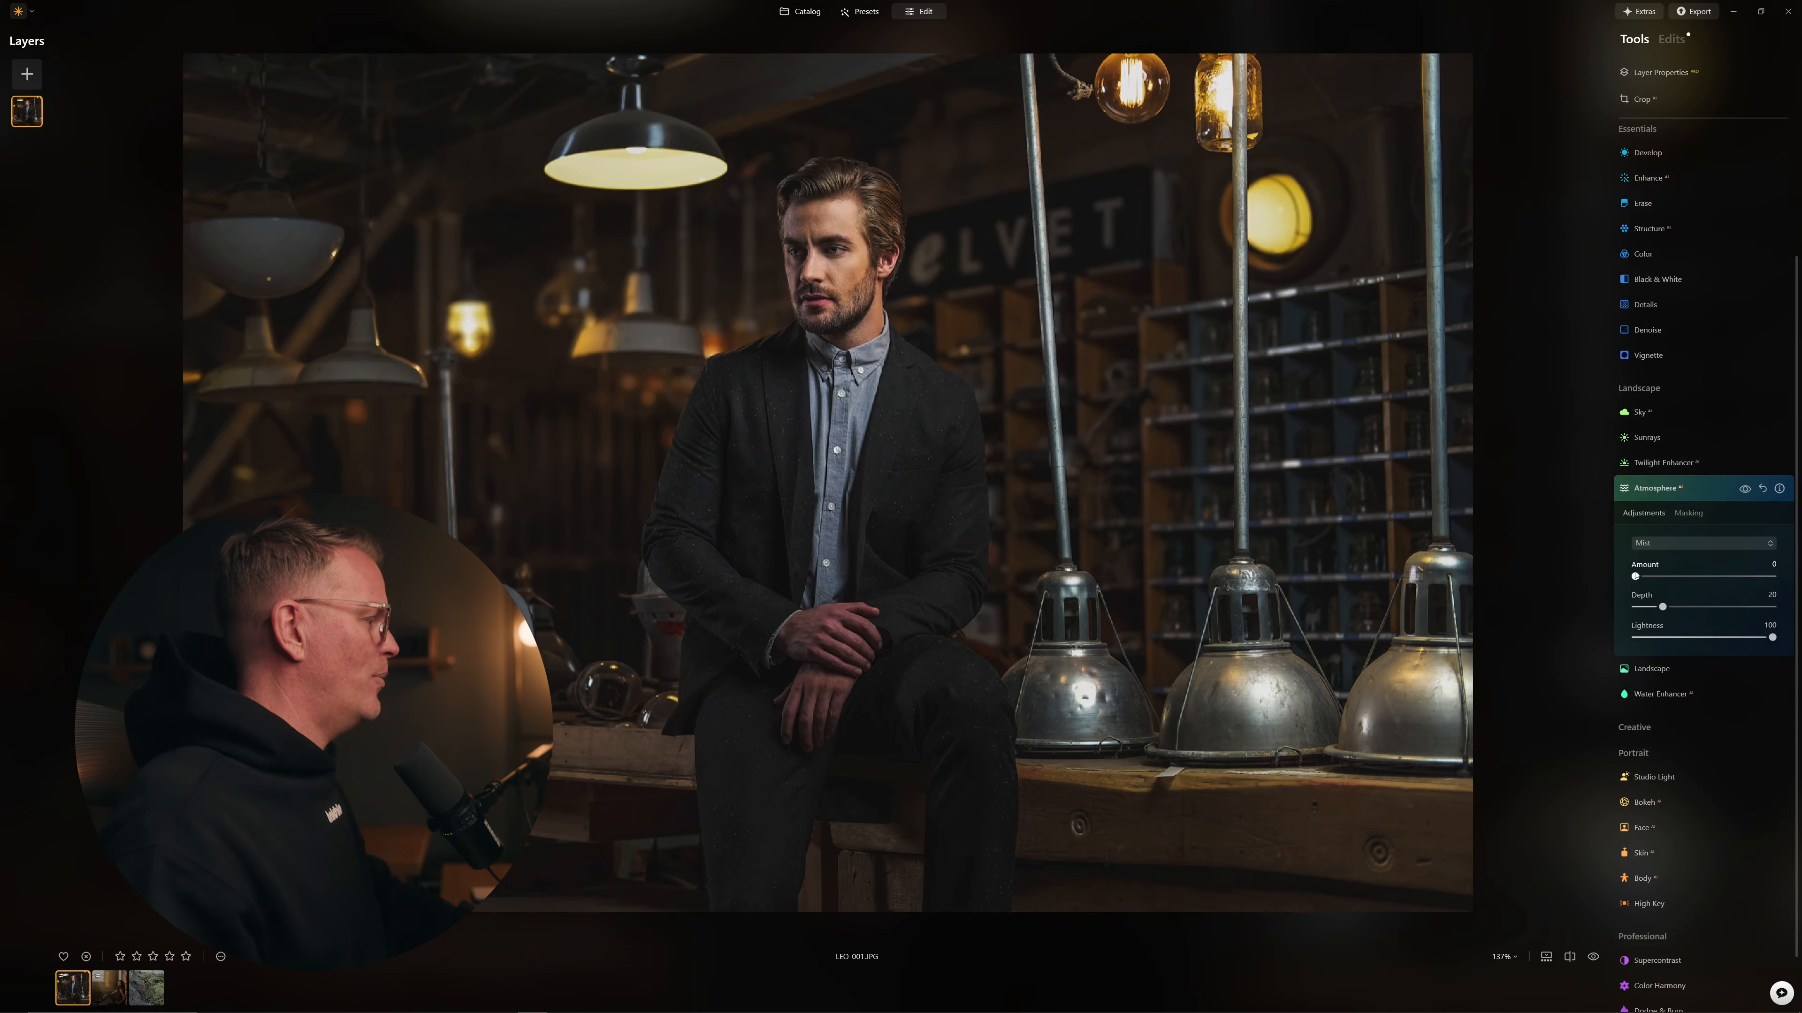
pyautogui.moveTo(1653, 579); pyautogui.dragTo(1655, 578)
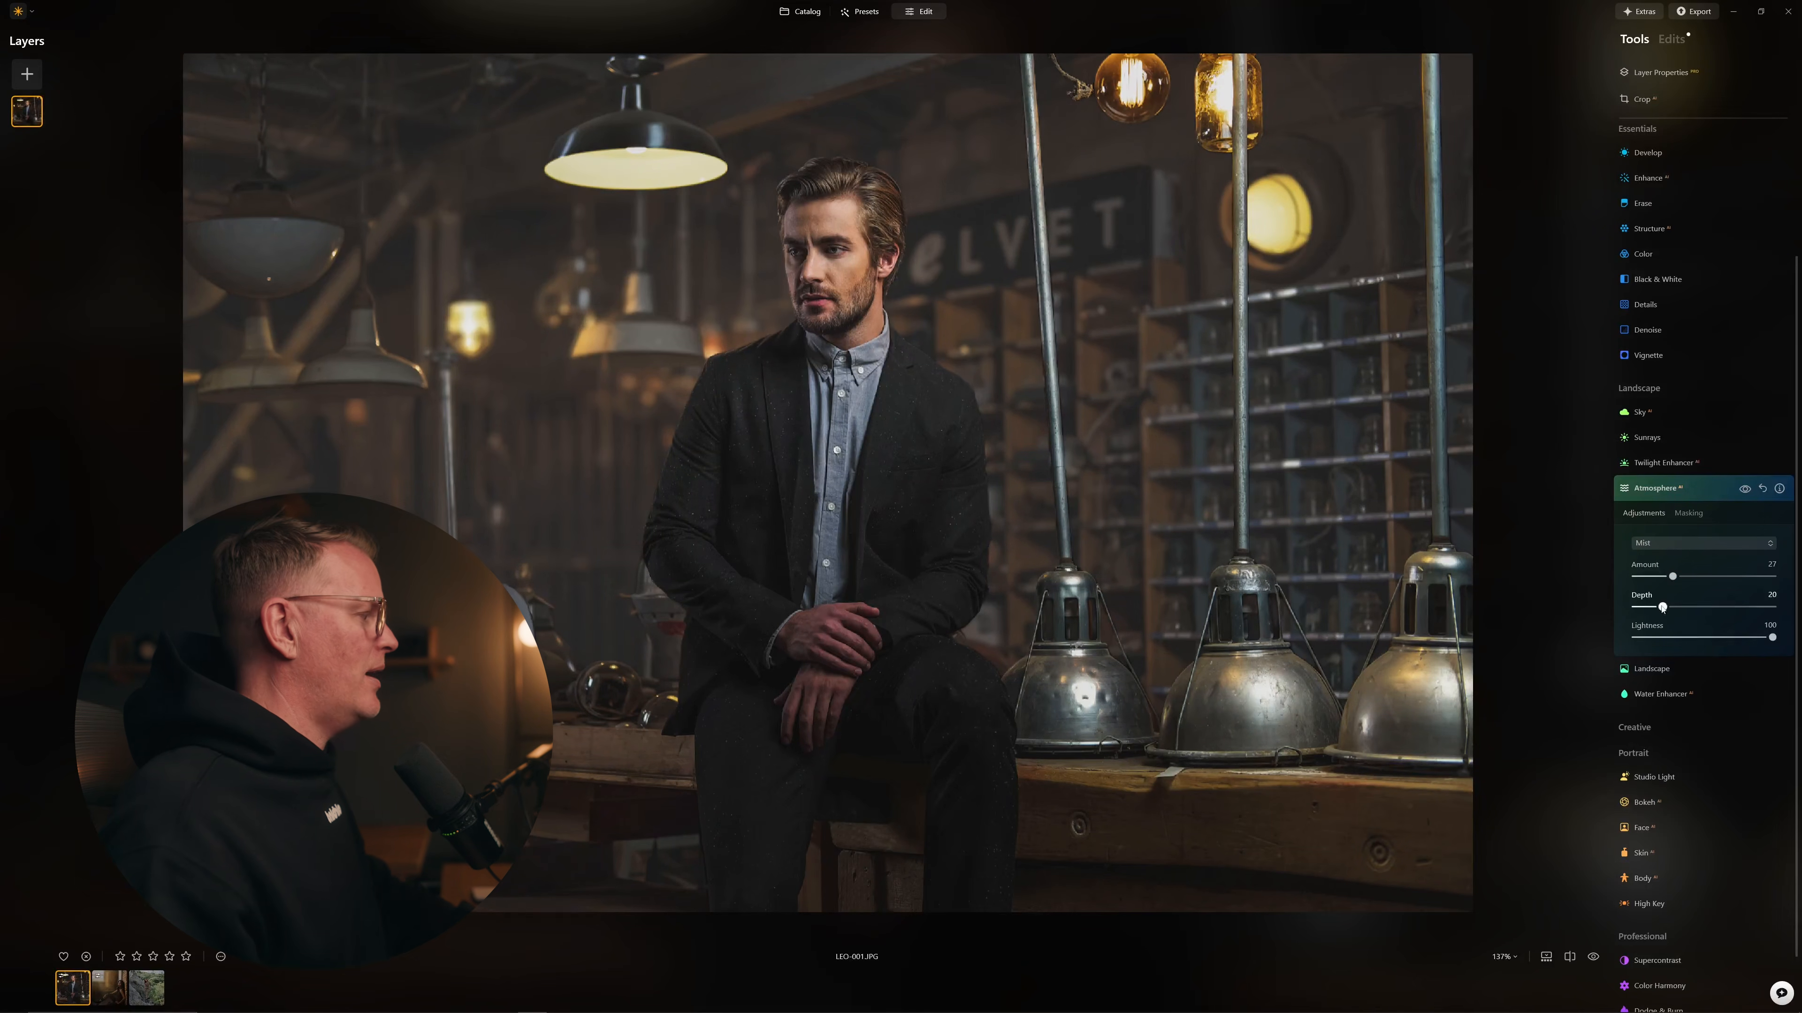
pyautogui.moveTo(1692, 608); pyautogui.dragTo(1656, 578)
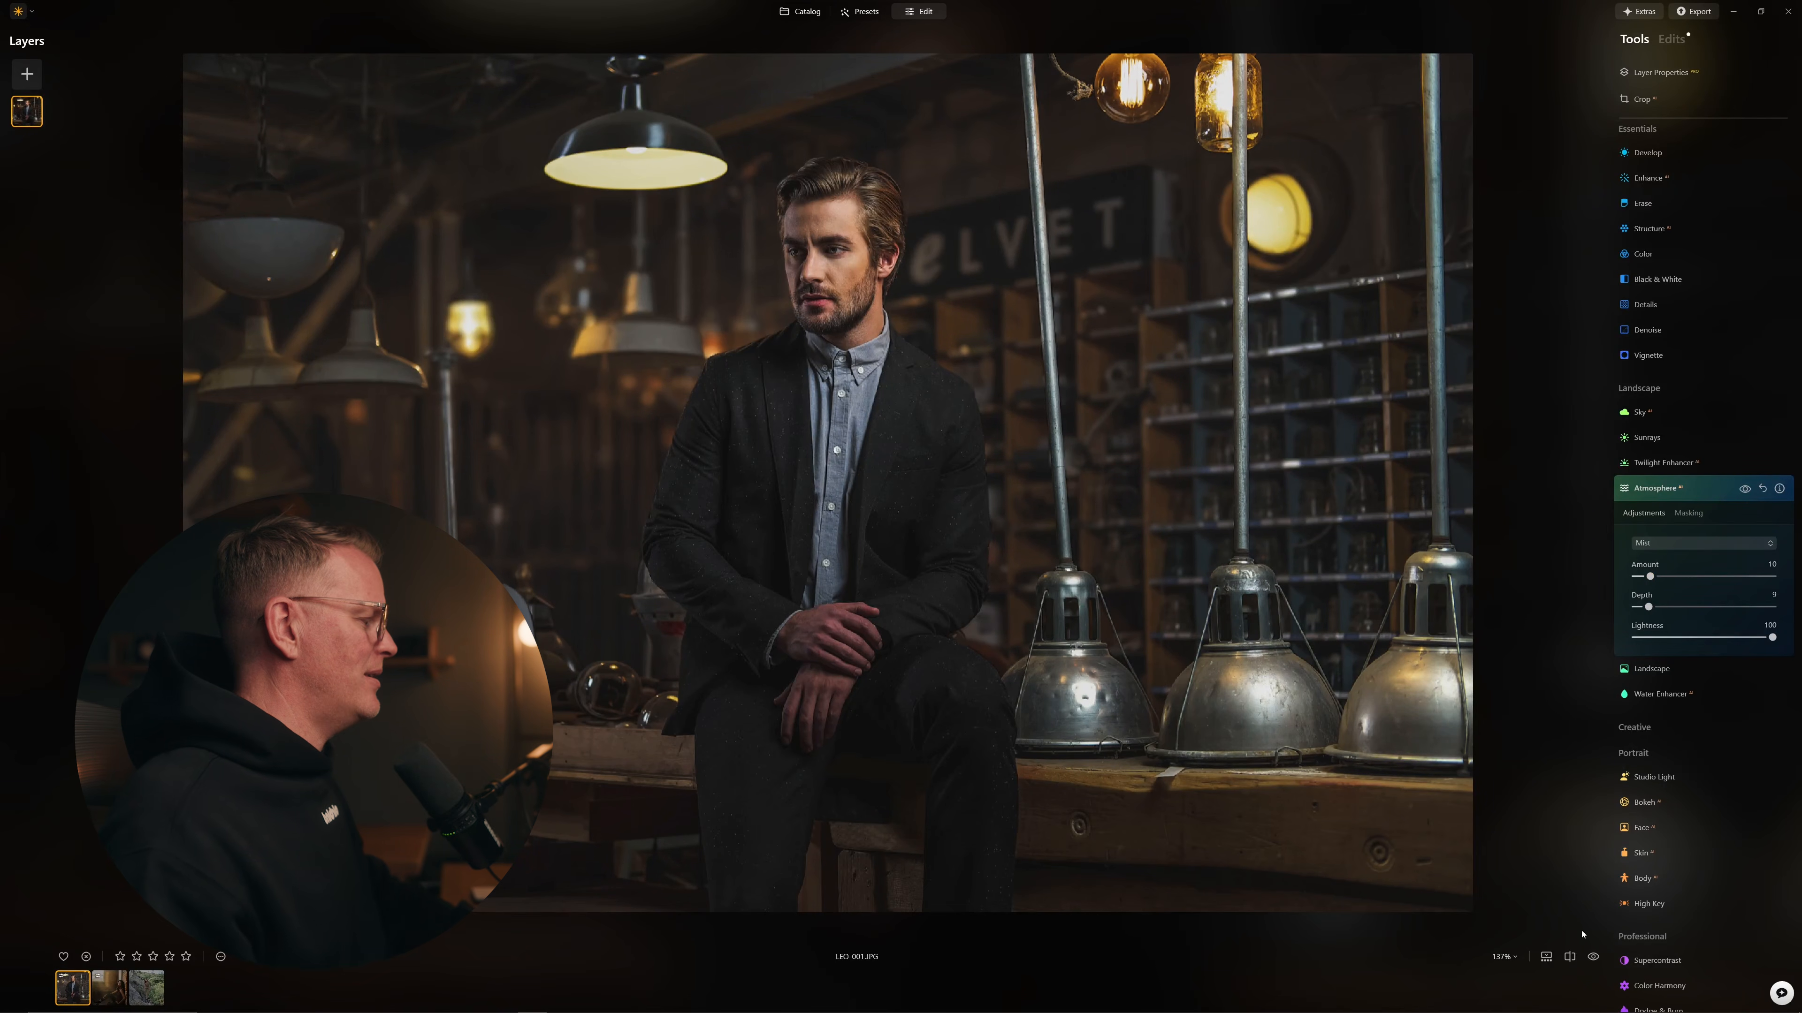
pyautogui.click(1744, 489)
pyautogui.click(1744, 489)
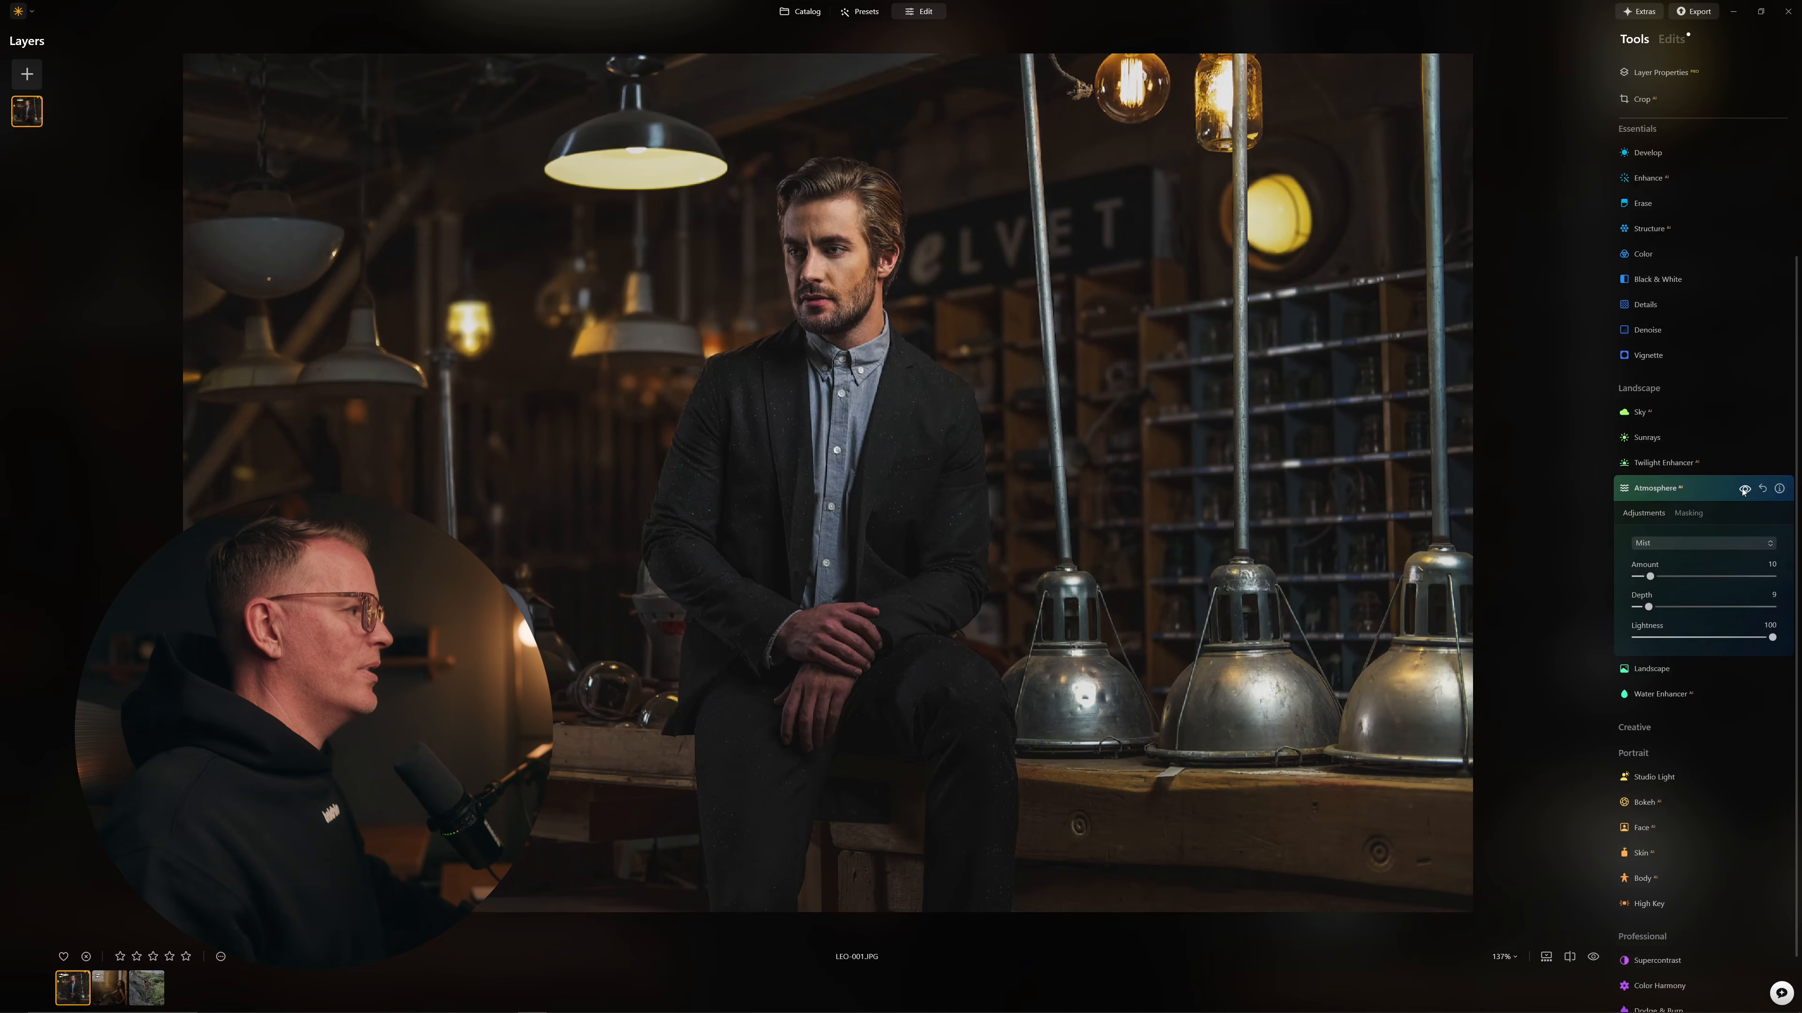
pyautogui.click(1592, 956)
pyautogui.click(1593, 957)
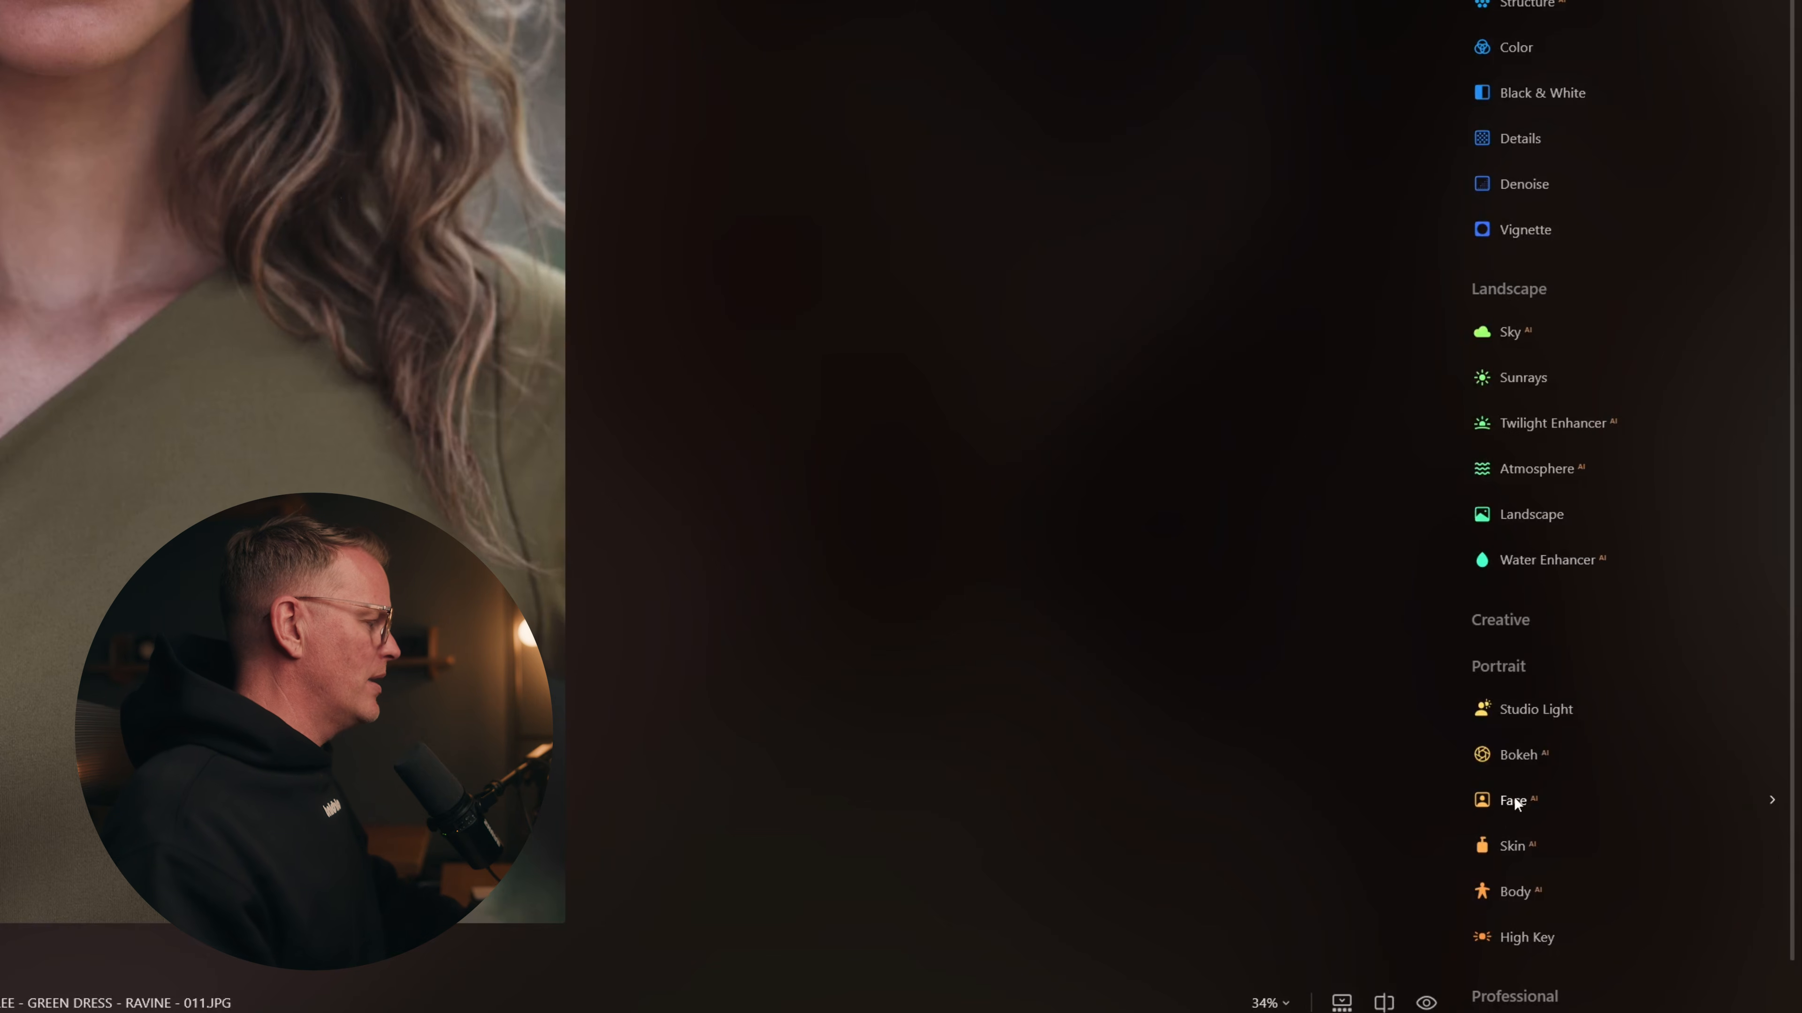
# Step: Set Face Dark Circles Removal to 65, comparing the under-eyes with the original
pyautogui.click(1513, 797)
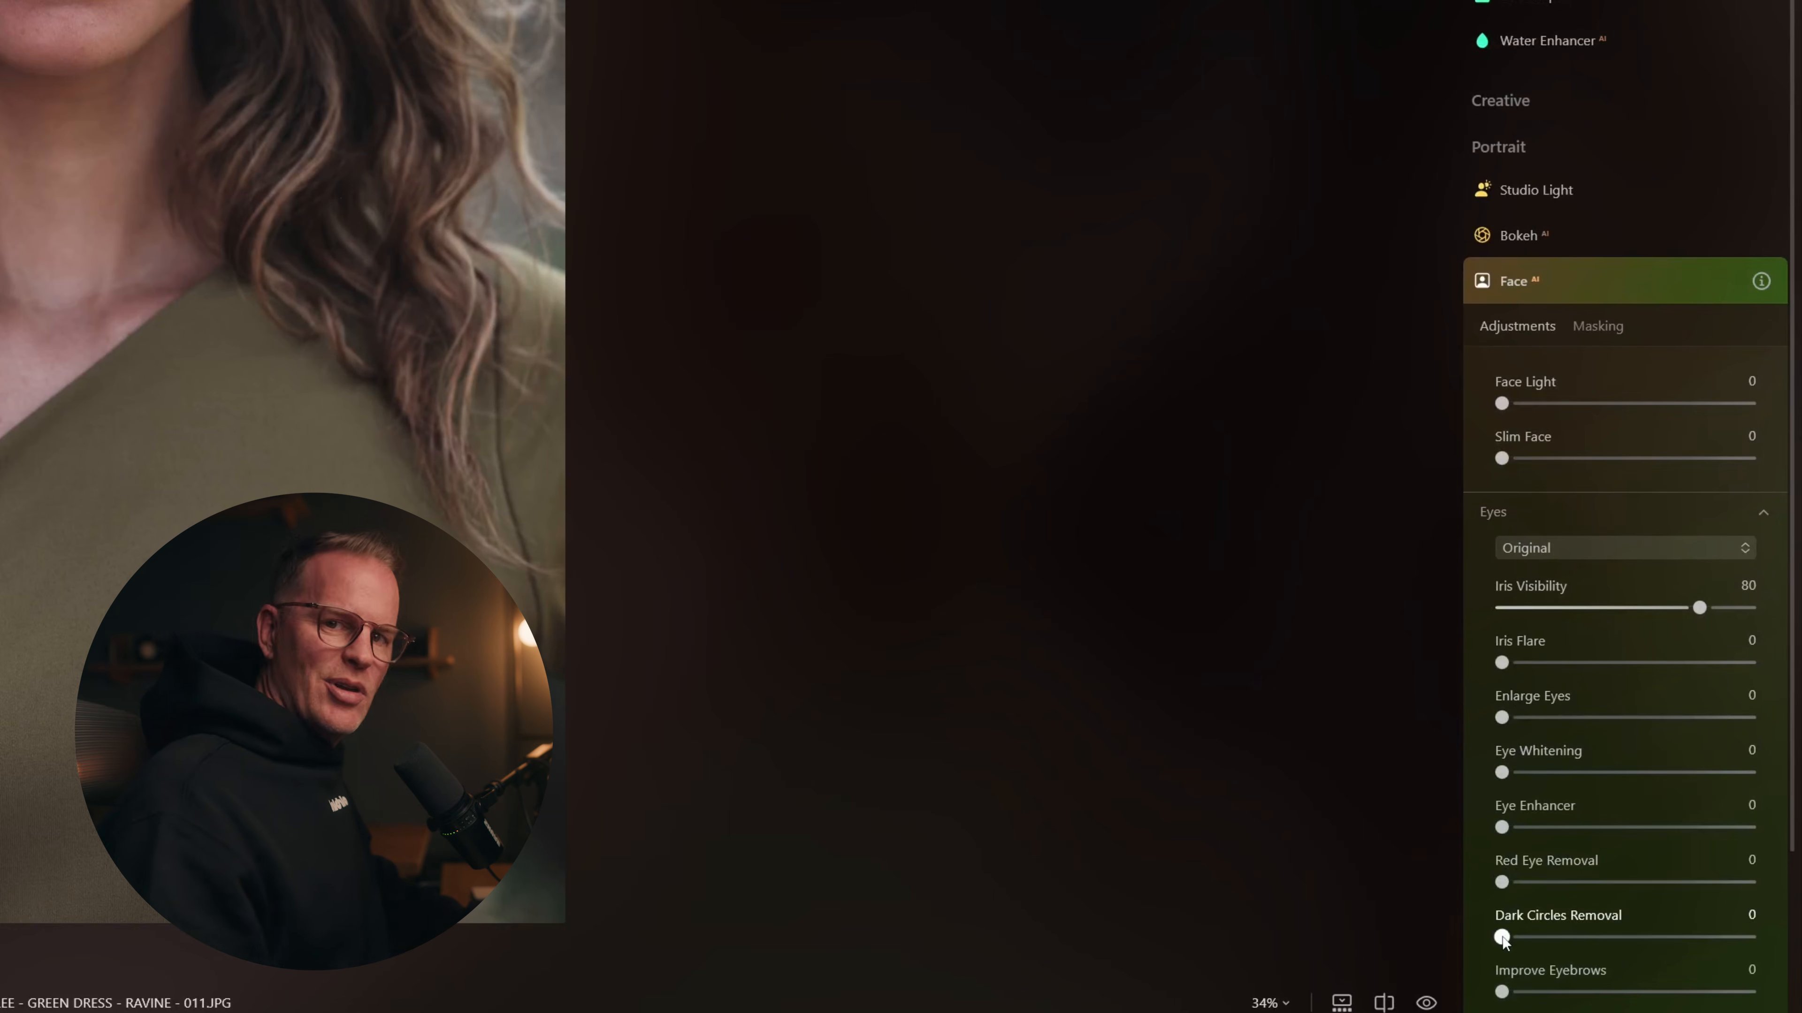
pyautogui.moveTo(1504, 938); pyautogui.dragTo(1510, 938)
pyautogui.moveTo(1510, 938); pyautogui.dragTo(1539, 938)
pyautogui.moveTo(1717, 921); pyautogui.dragTo(1722, 921)
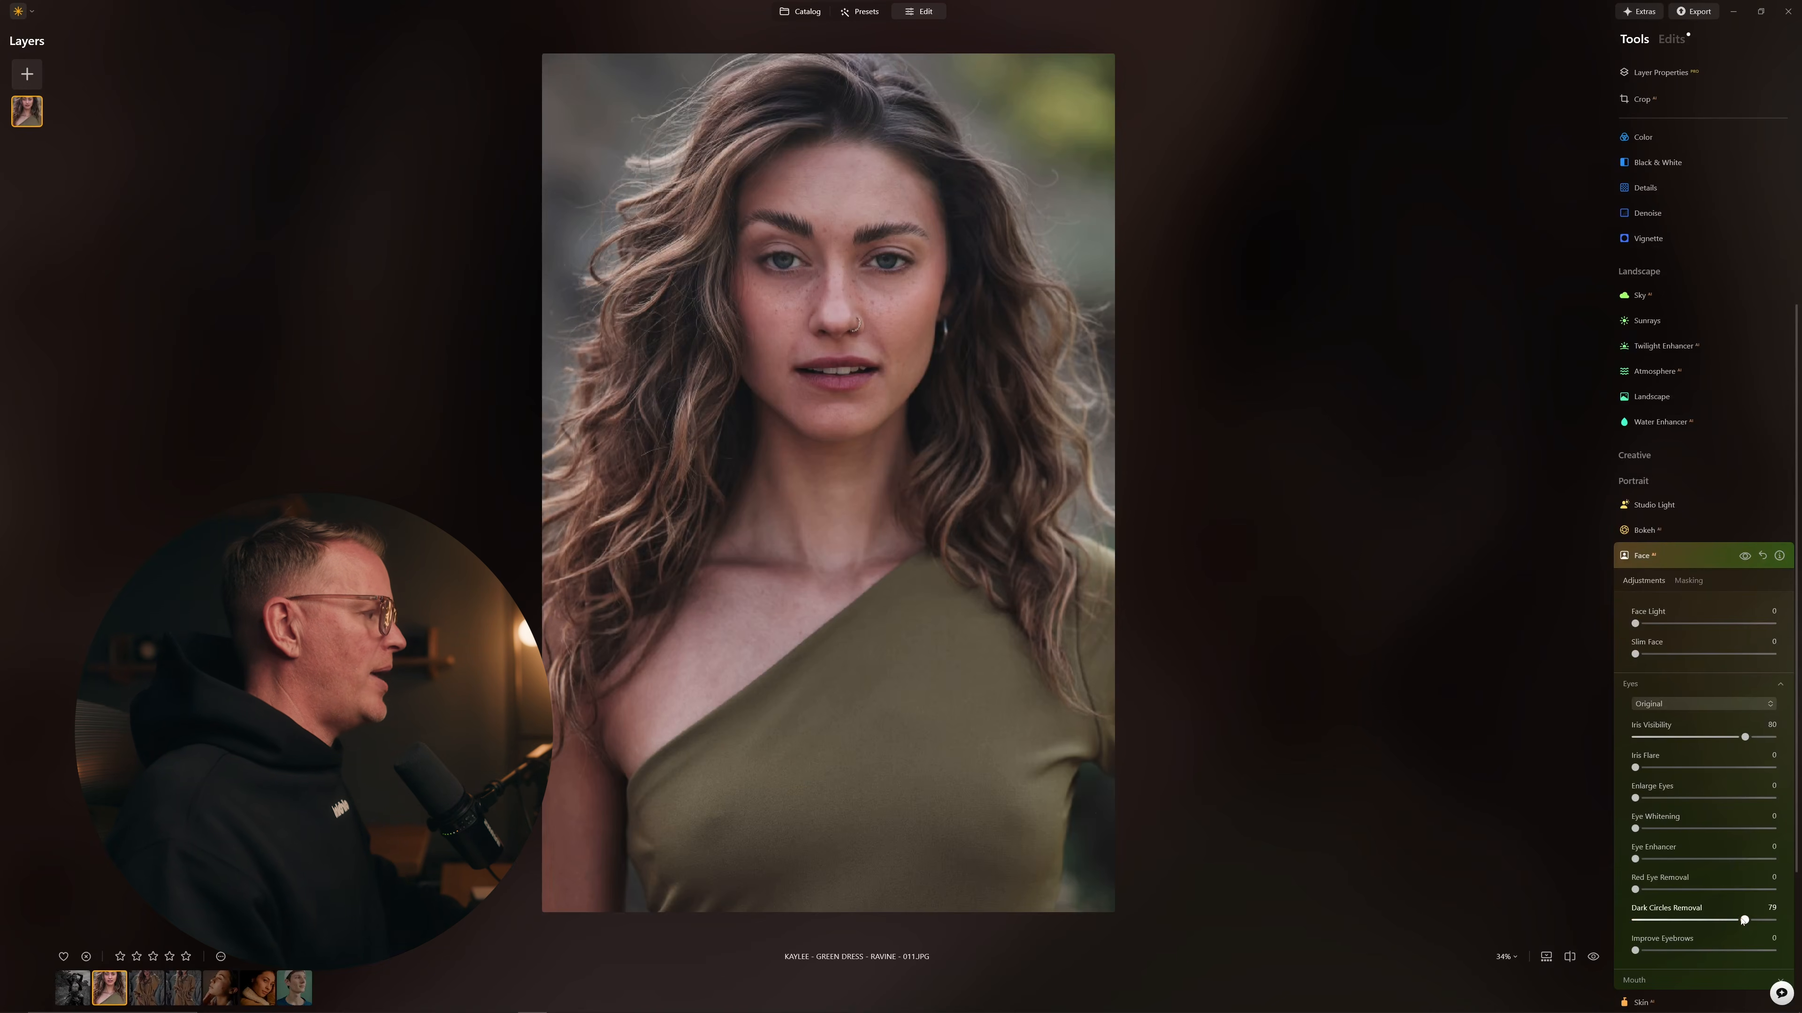
pyautogui.click(1592, 957)
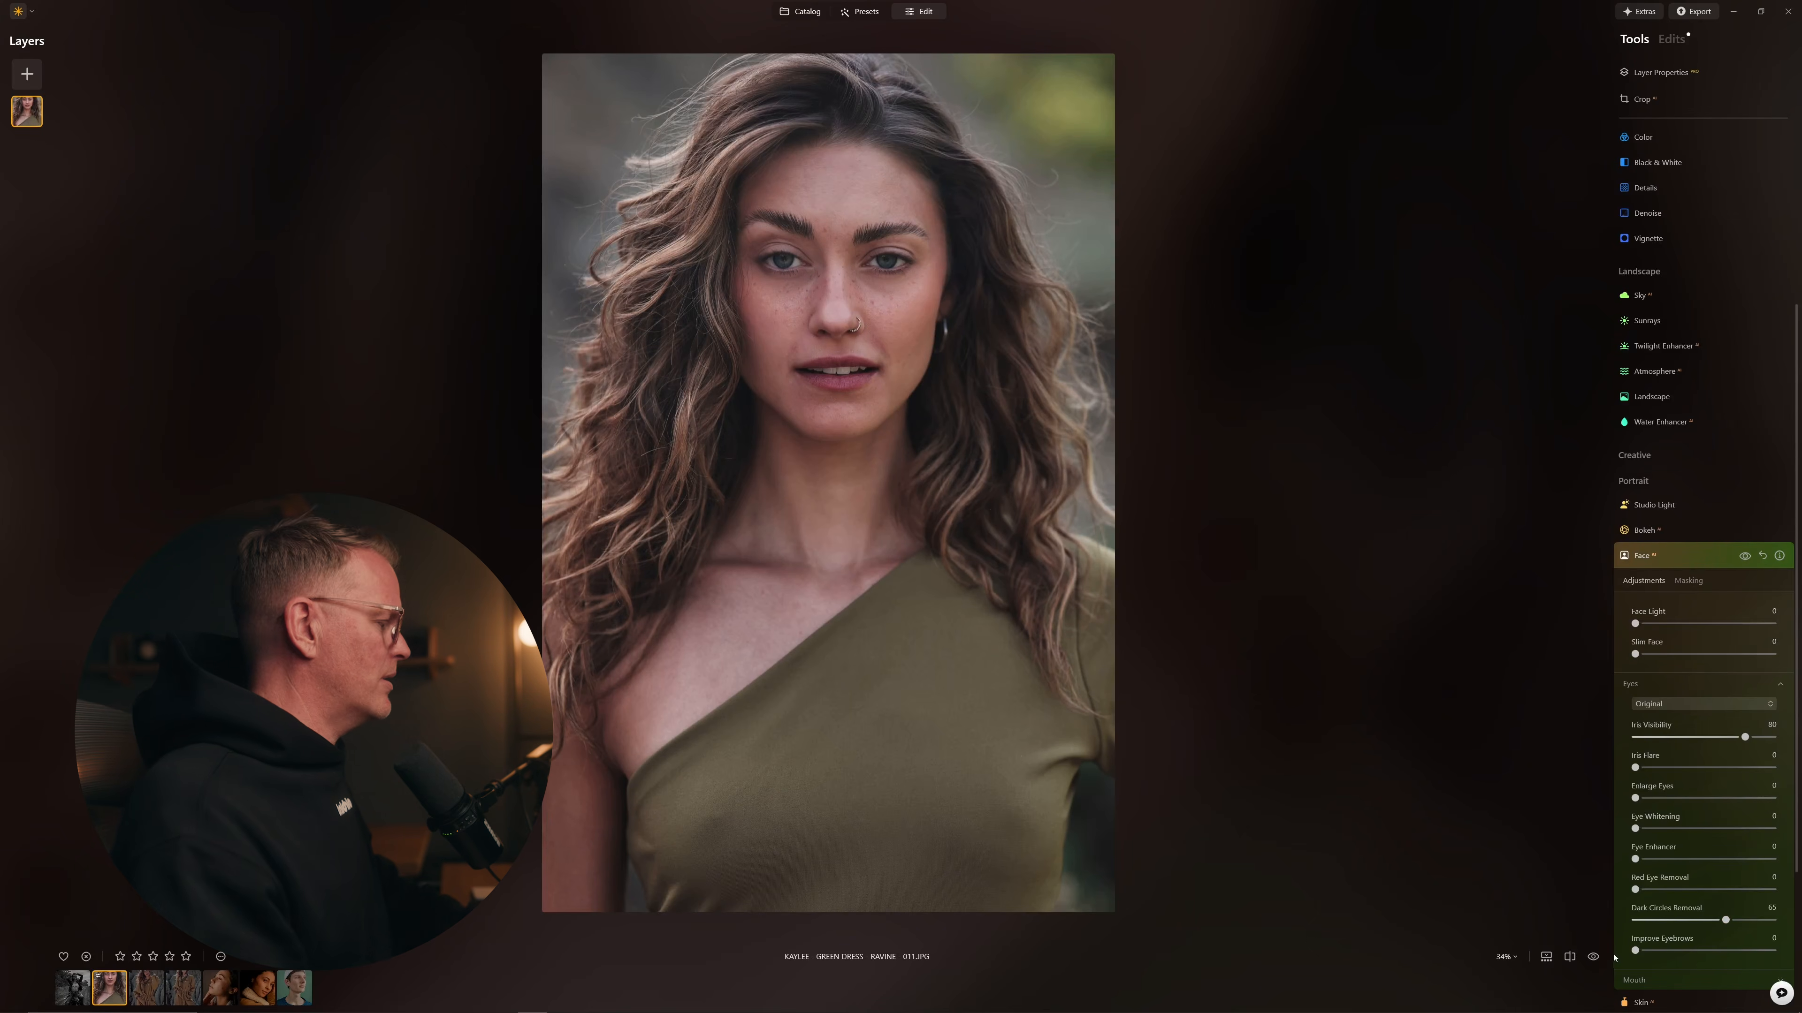
pyautogui.click(1592, 958)
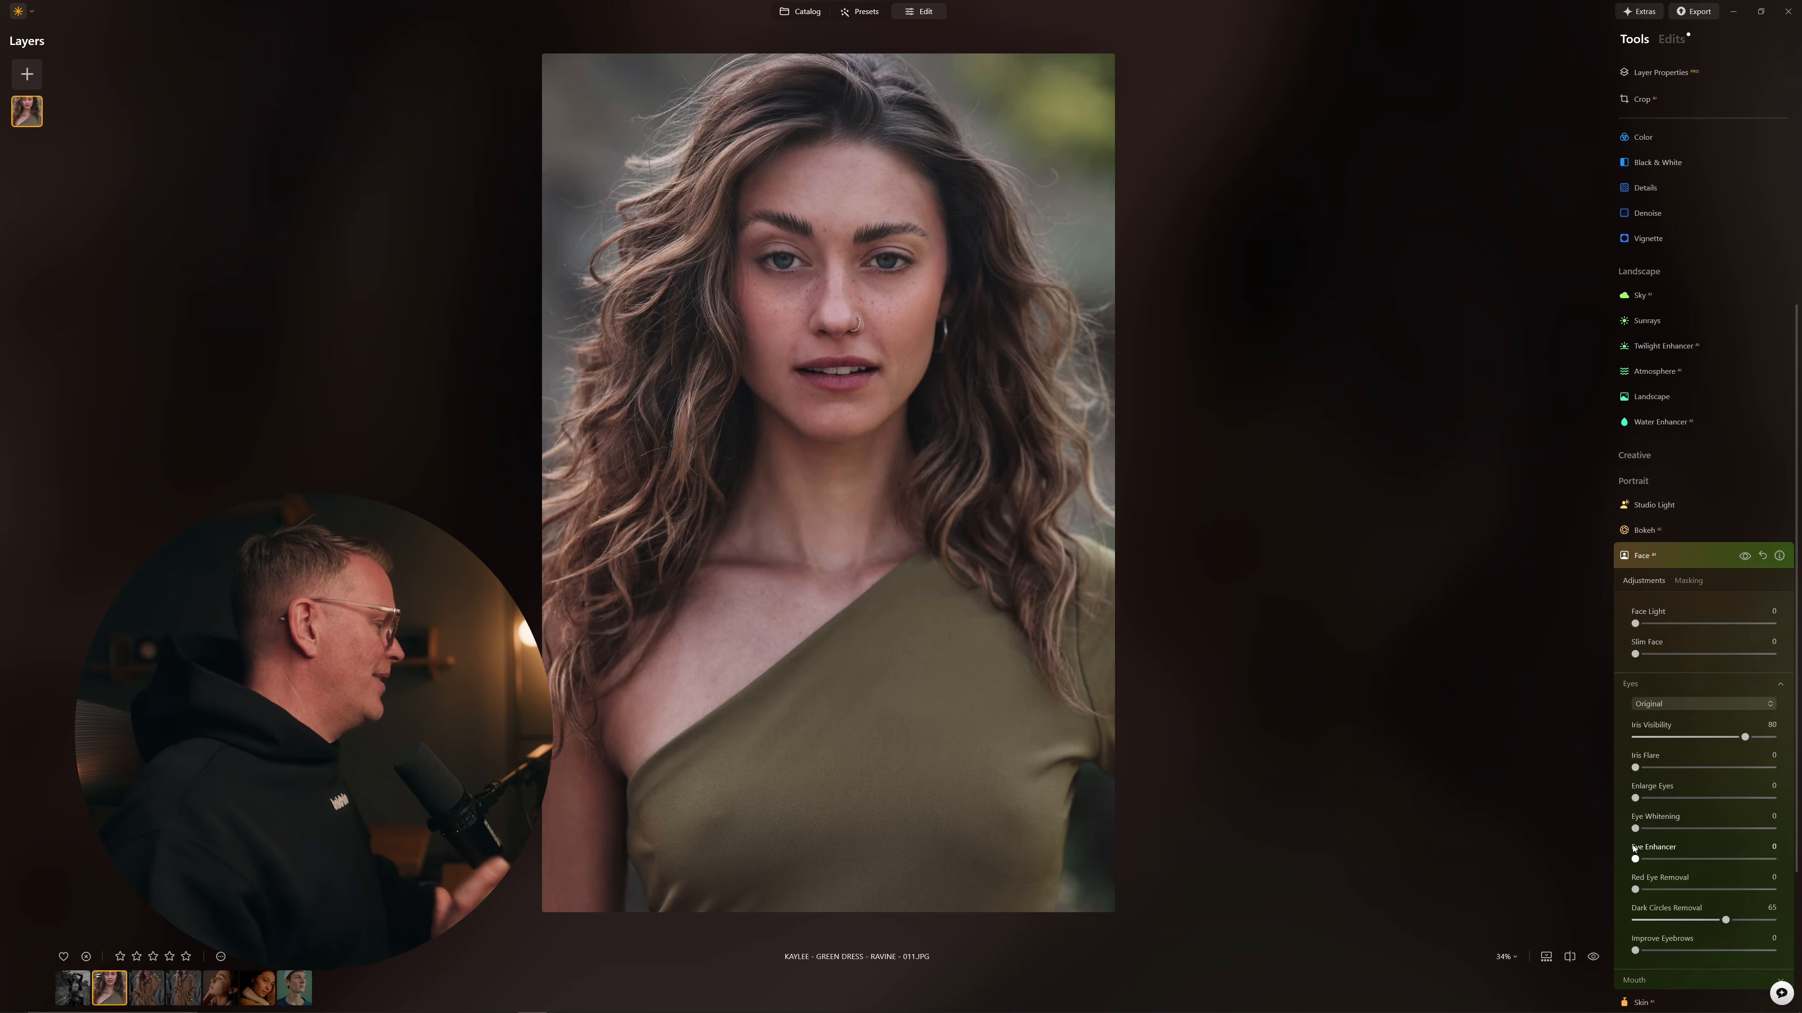
# Step: Raise Eye Enhancer to 32
pyautogui.scroll(4, 844, 320)
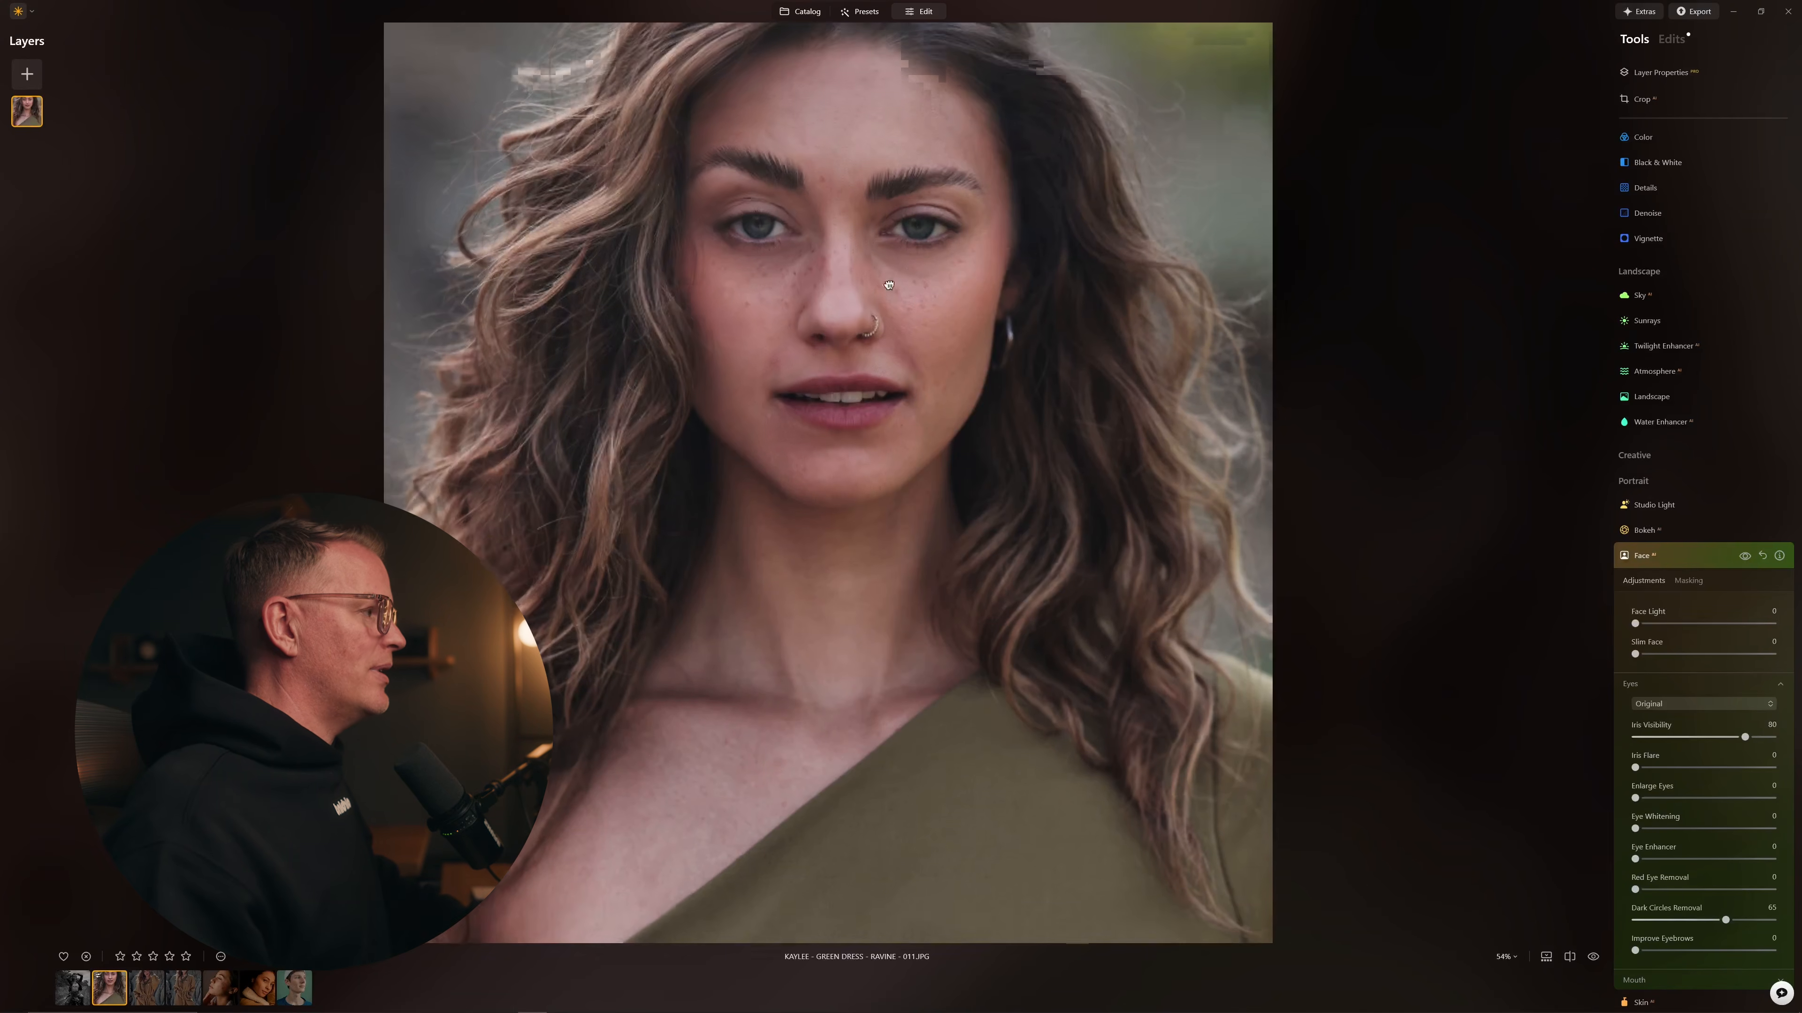
pyautogui.moveTo(1636, 859); pyautogui.dragTo(1659, 860)
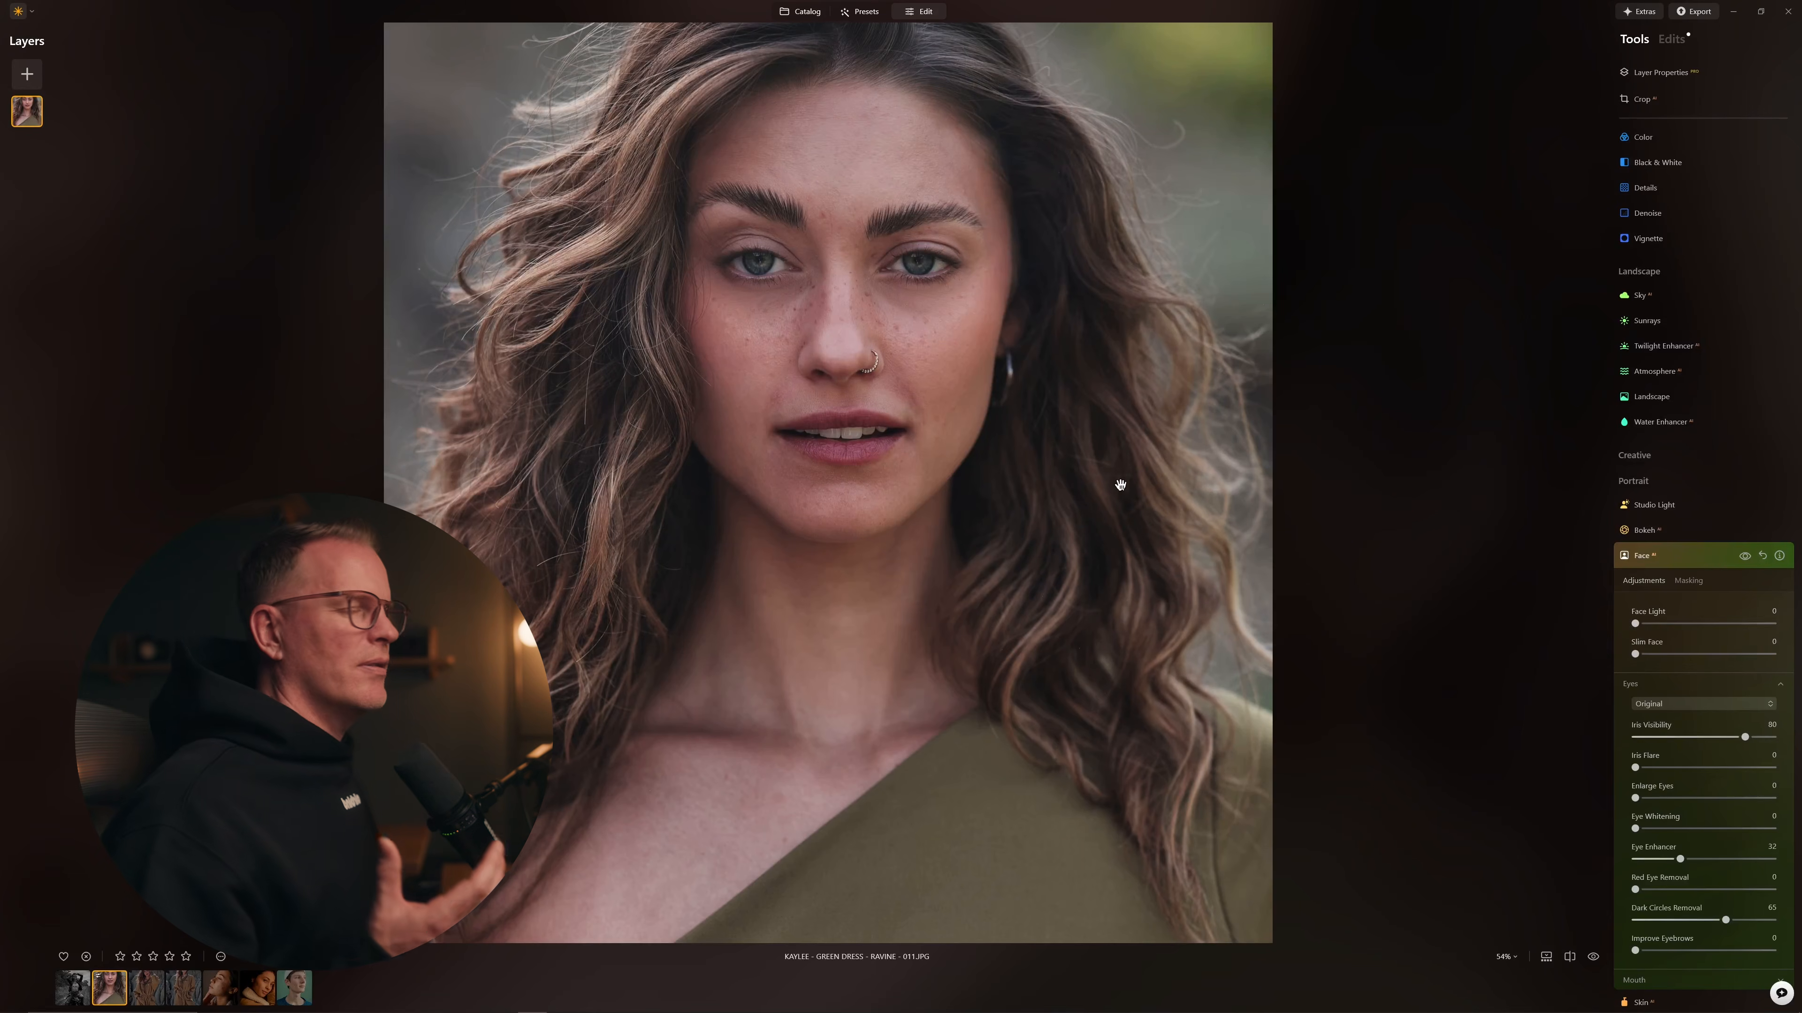
pyautogui.scroll(-3, 819, 275)
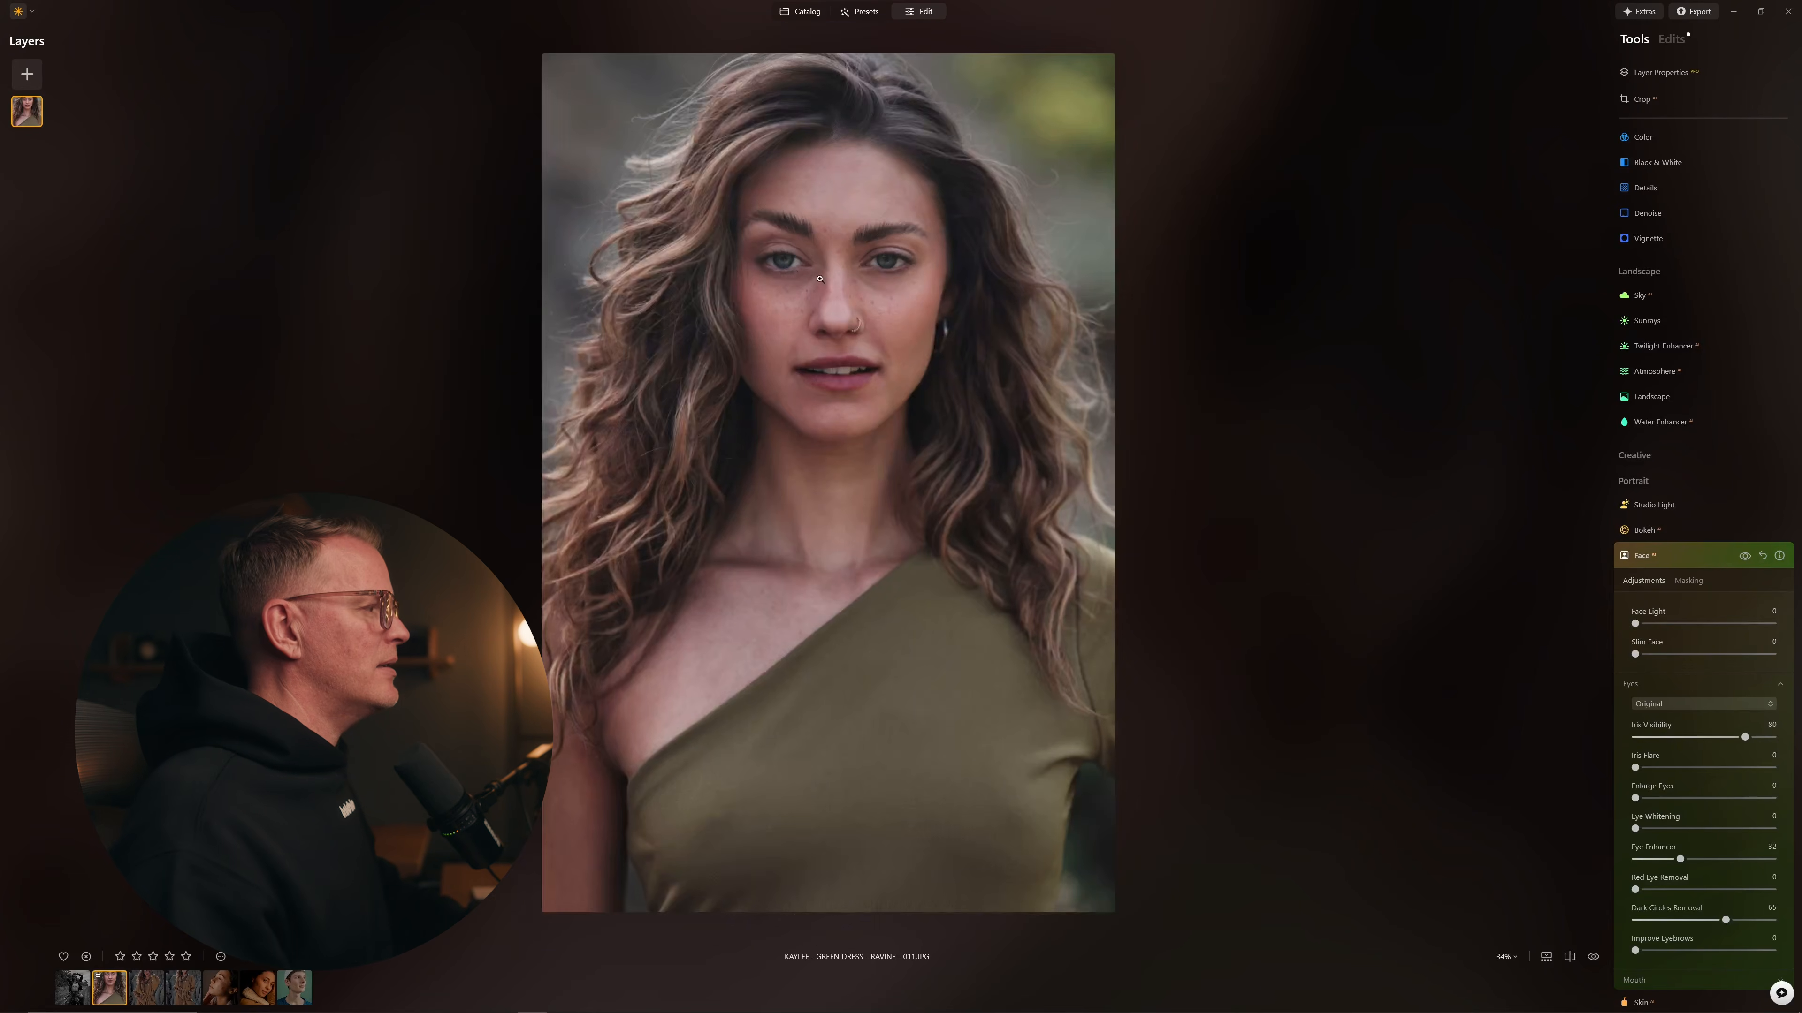
# Step: Set Face Light to 32 to brighten the woman's face
pyautogui.moveTo(1635, 624); pyautogui.dragTo(1772, 624)
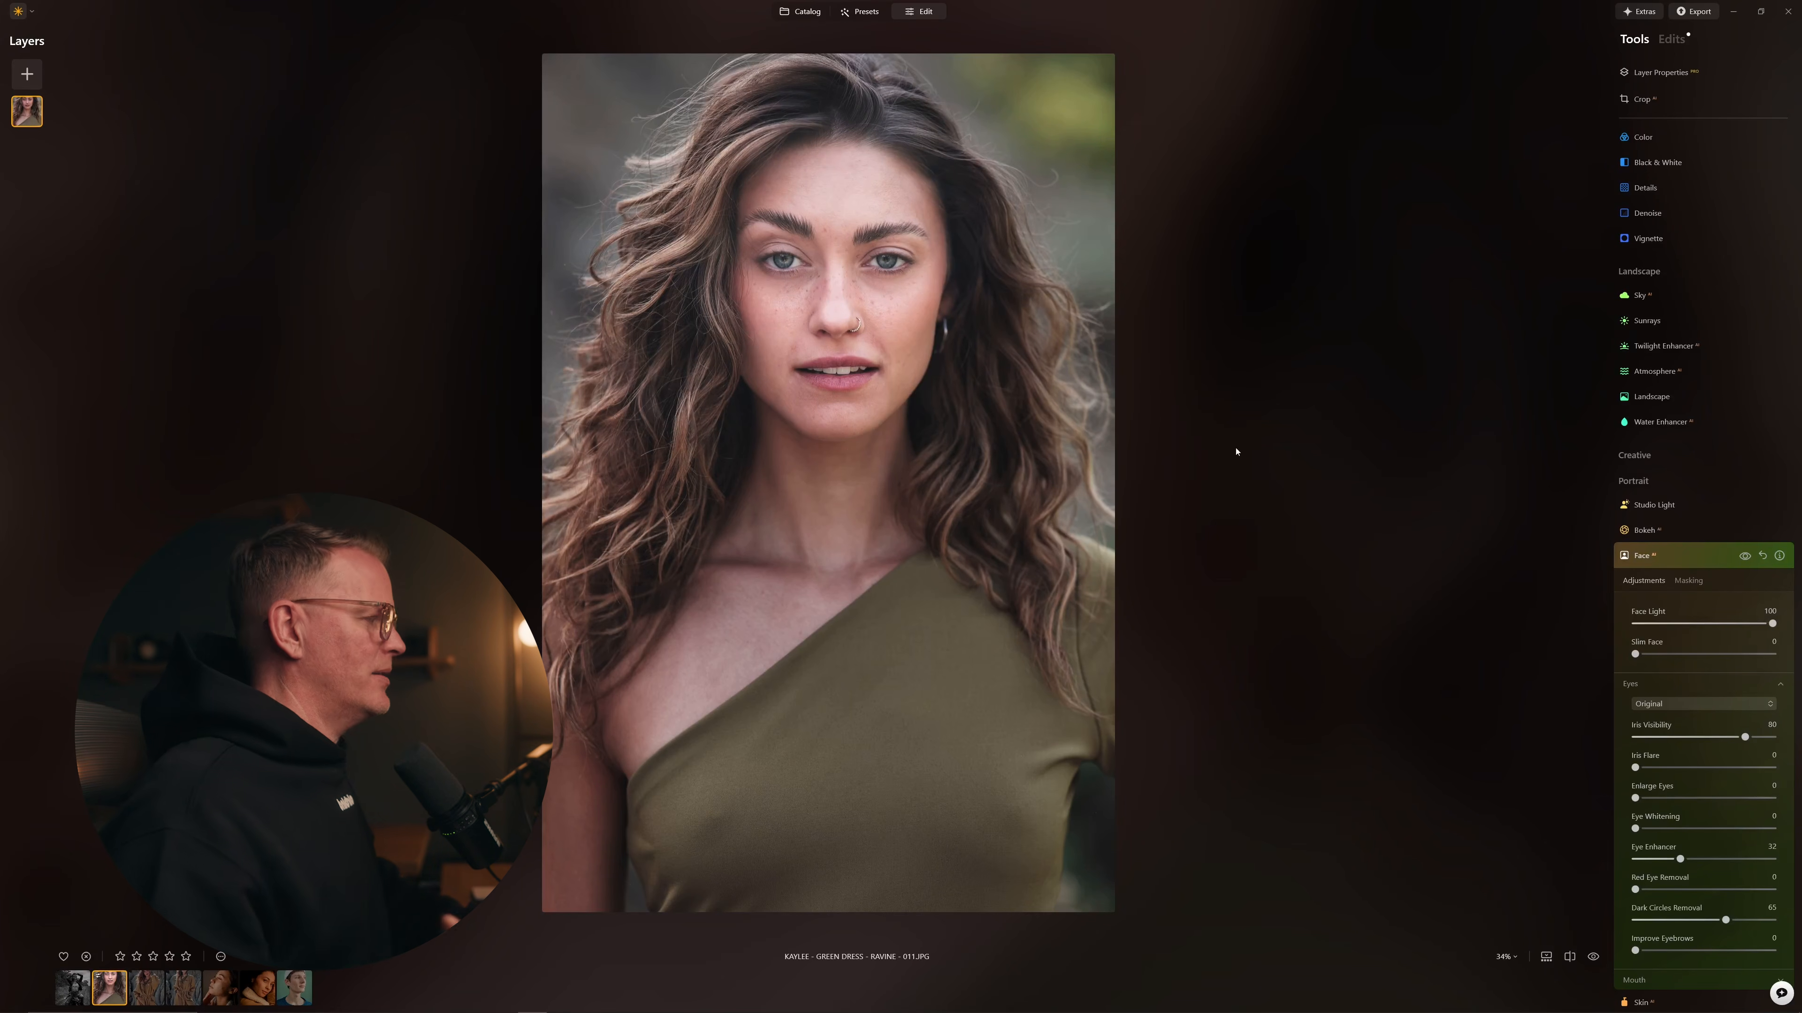
pyautogui.moveTo(1772, 624); pyautogui.dragTo(1640, 625)
pyautogui.click(1660, 629)
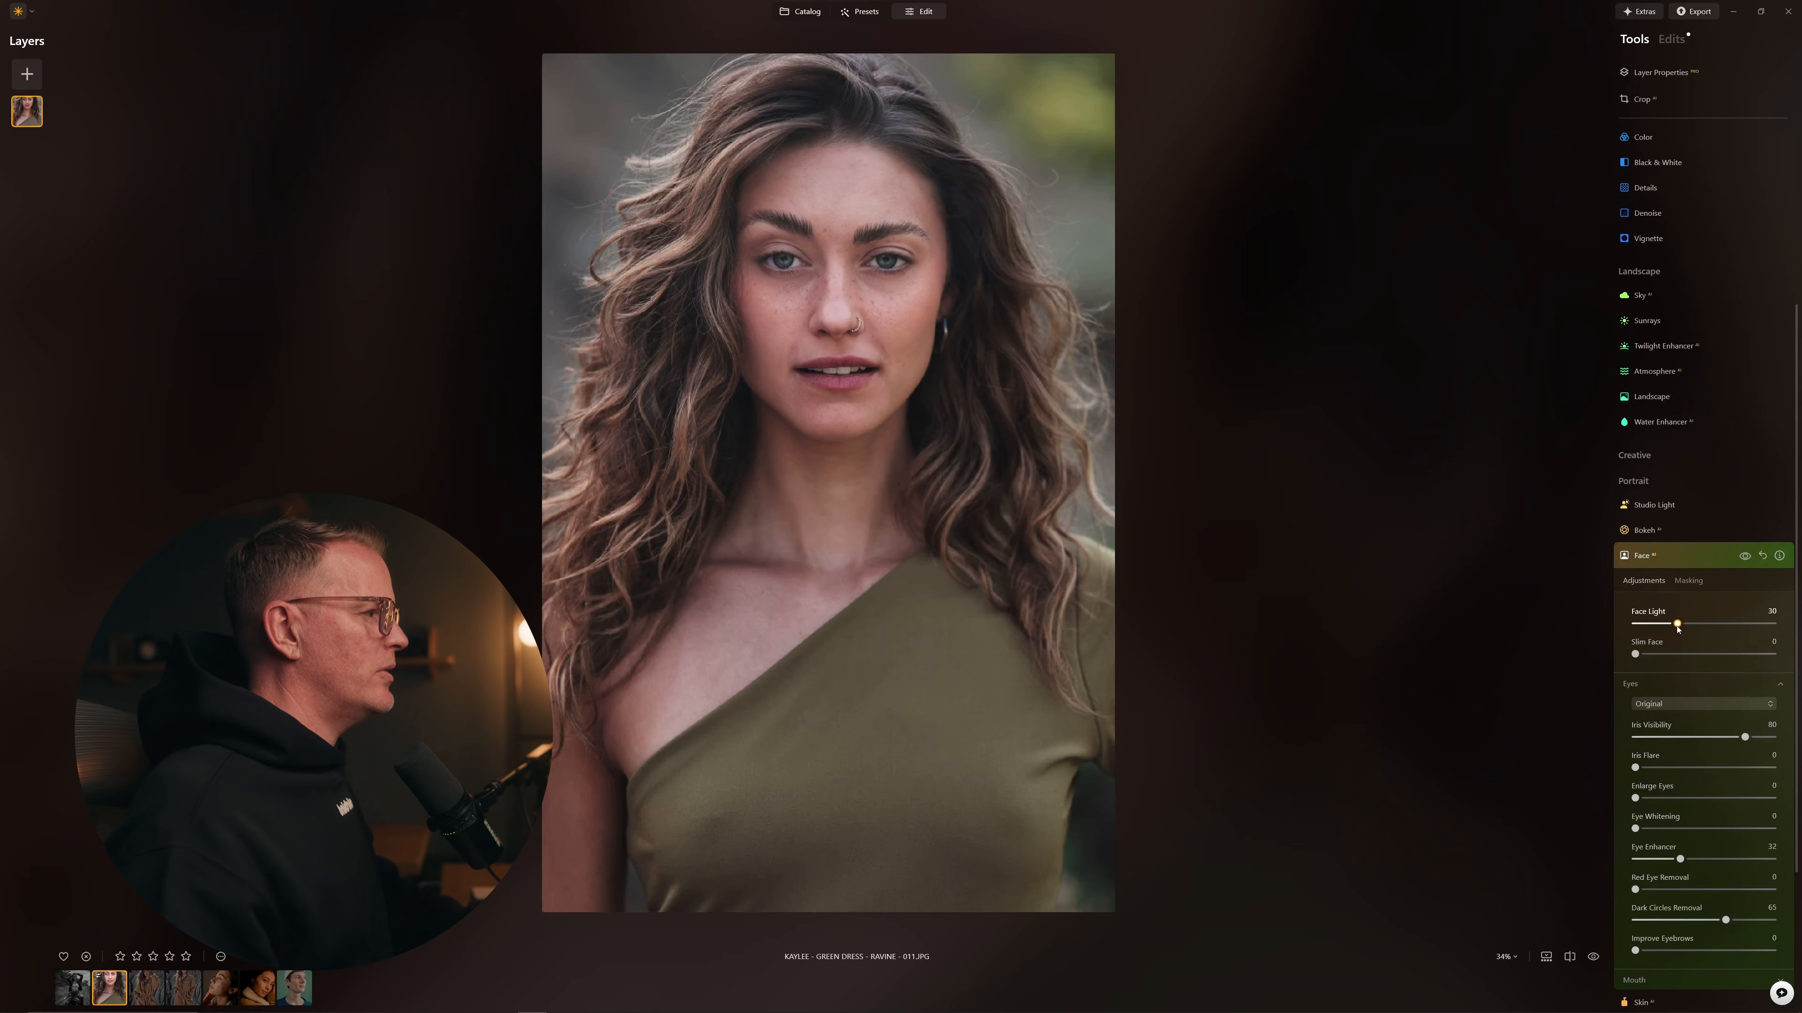
# Step: Compare the Face adjustments on and off, leaving them enabled, and collapse the Face panel
pyautogui.click(1745, 556)
pyautogui.click(1745, 556)
pyautogui.click(1745, 556)
pyautogui.click(1744, 556)
pyautogui.click(1745, 557)
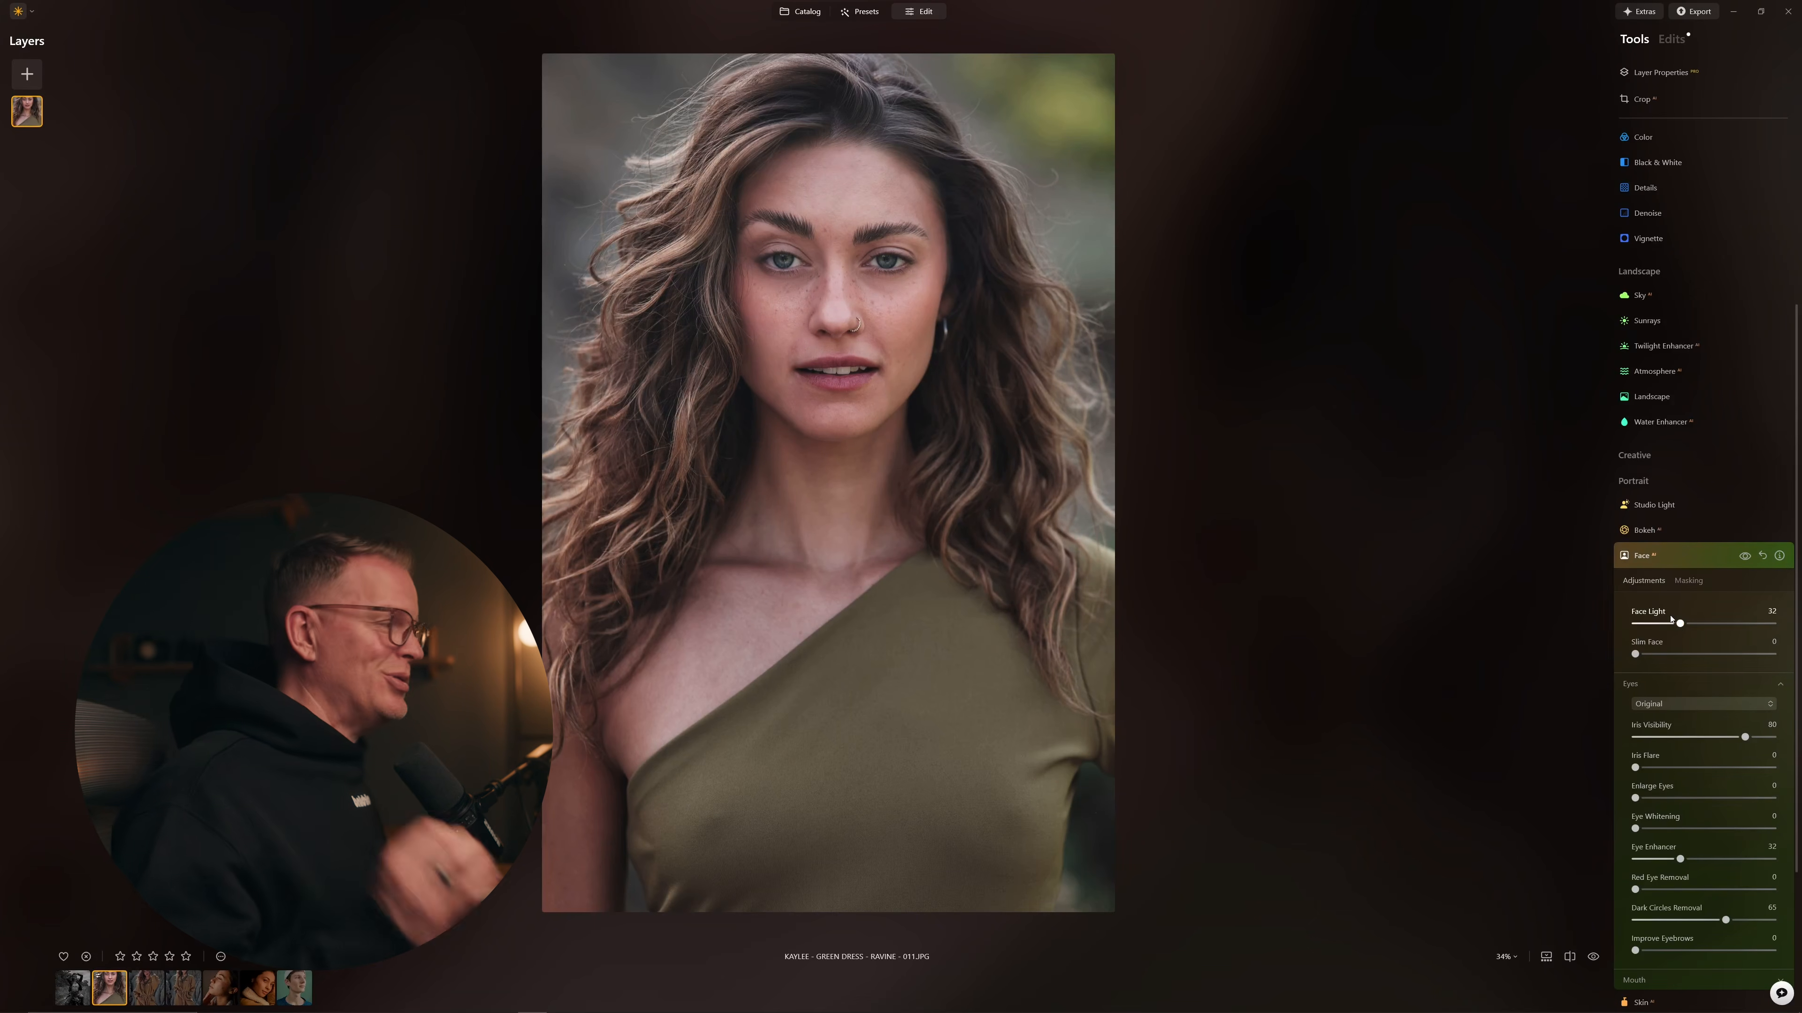
pyautogui.click(1640, 555)
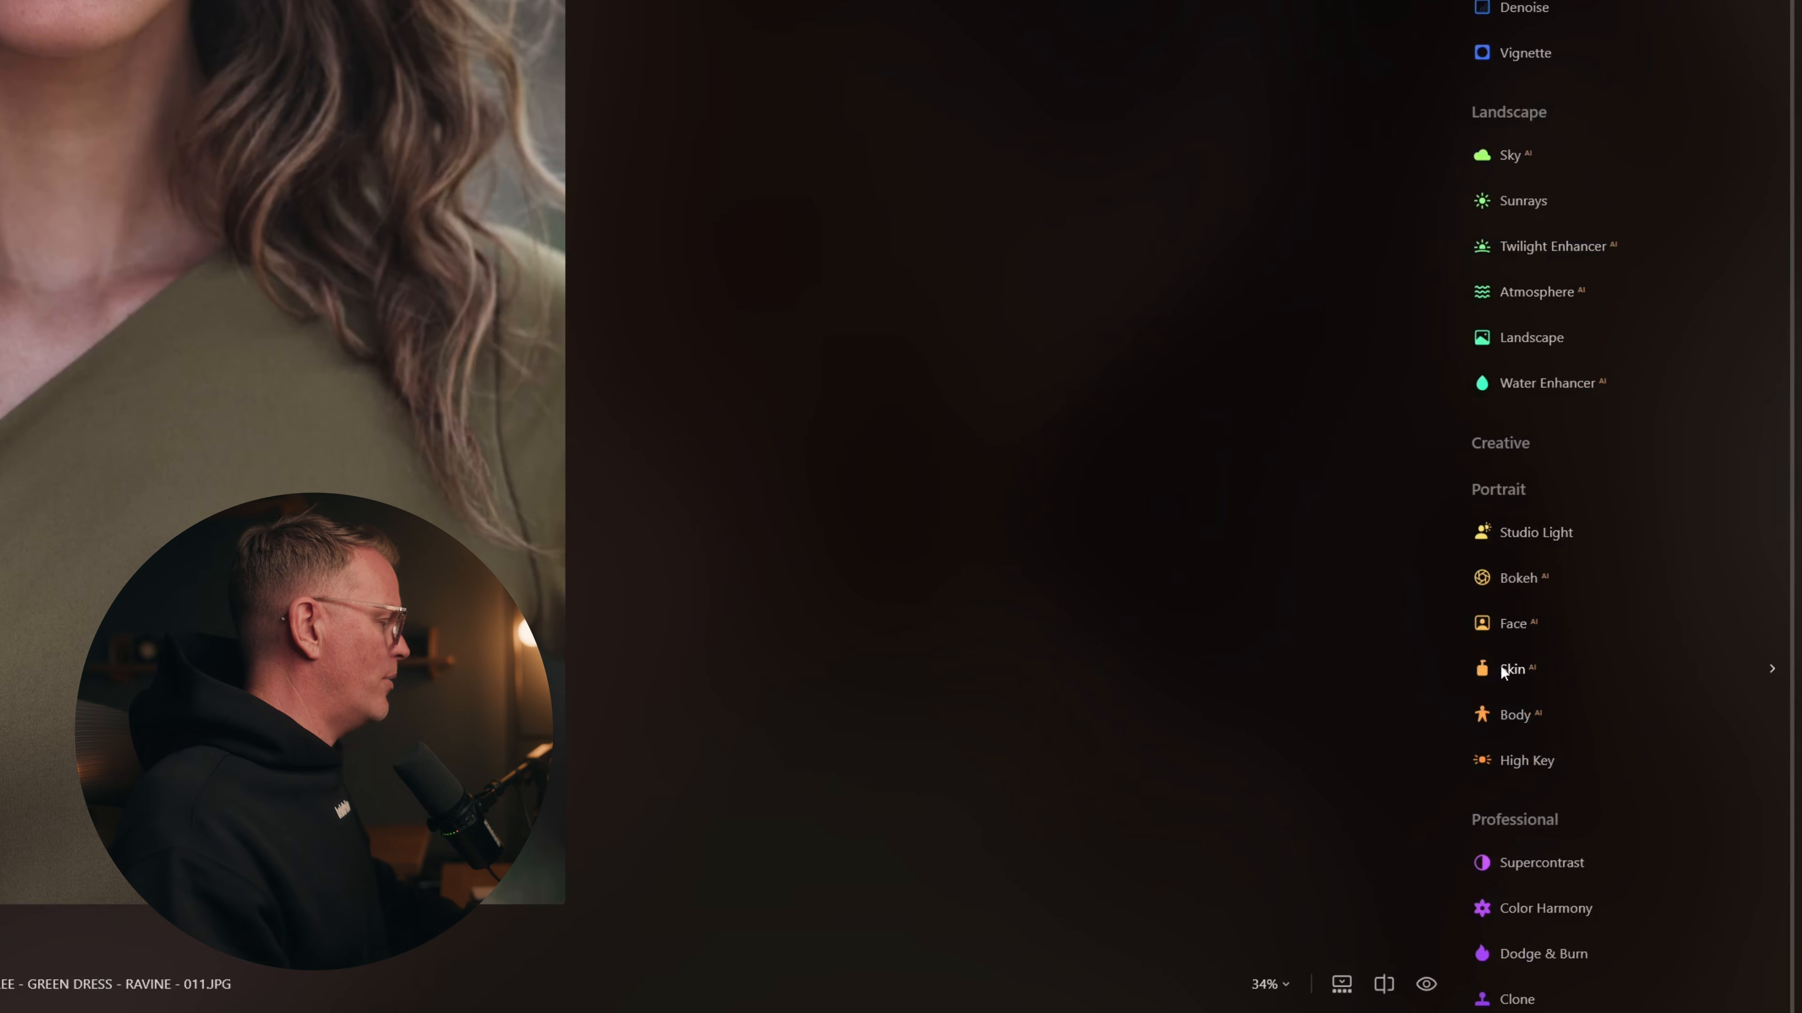
# Step: Expand Portrait > Skin and zoom to 87%, centring the woman's freckled face
pyautogui.click(1499, 666)
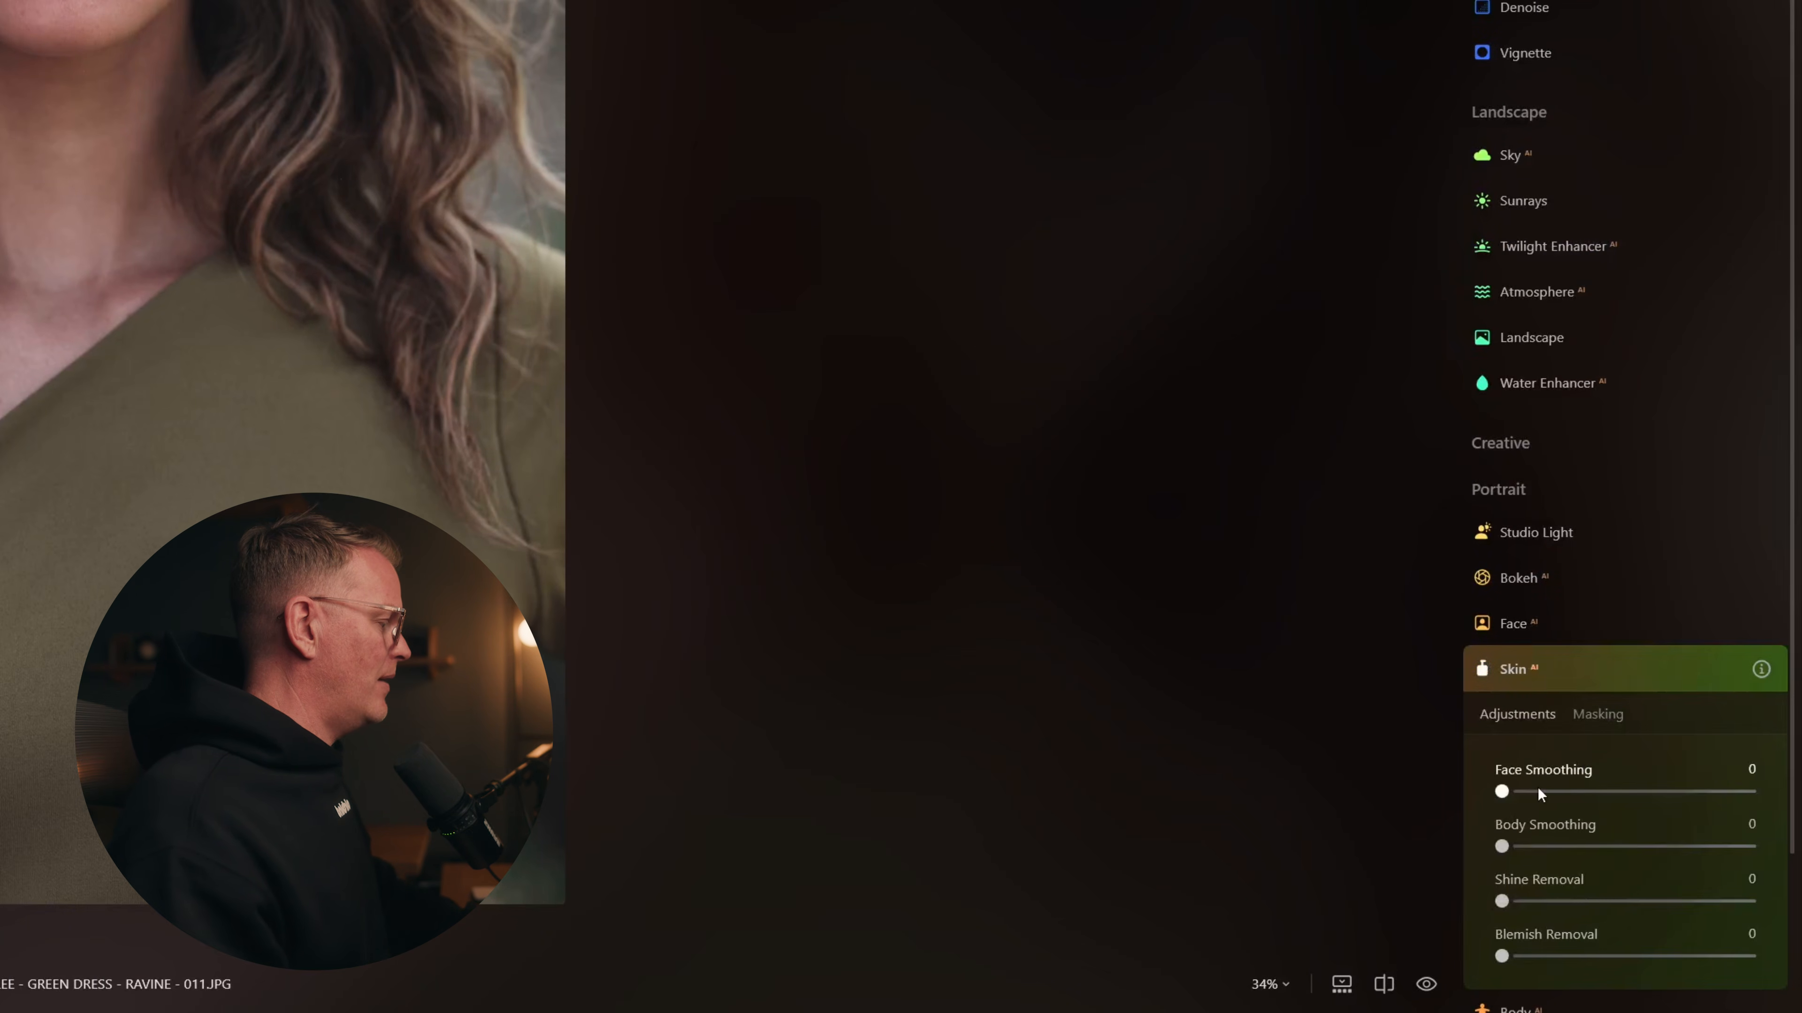
pyautogui.scroll(-2, 1532, 789)
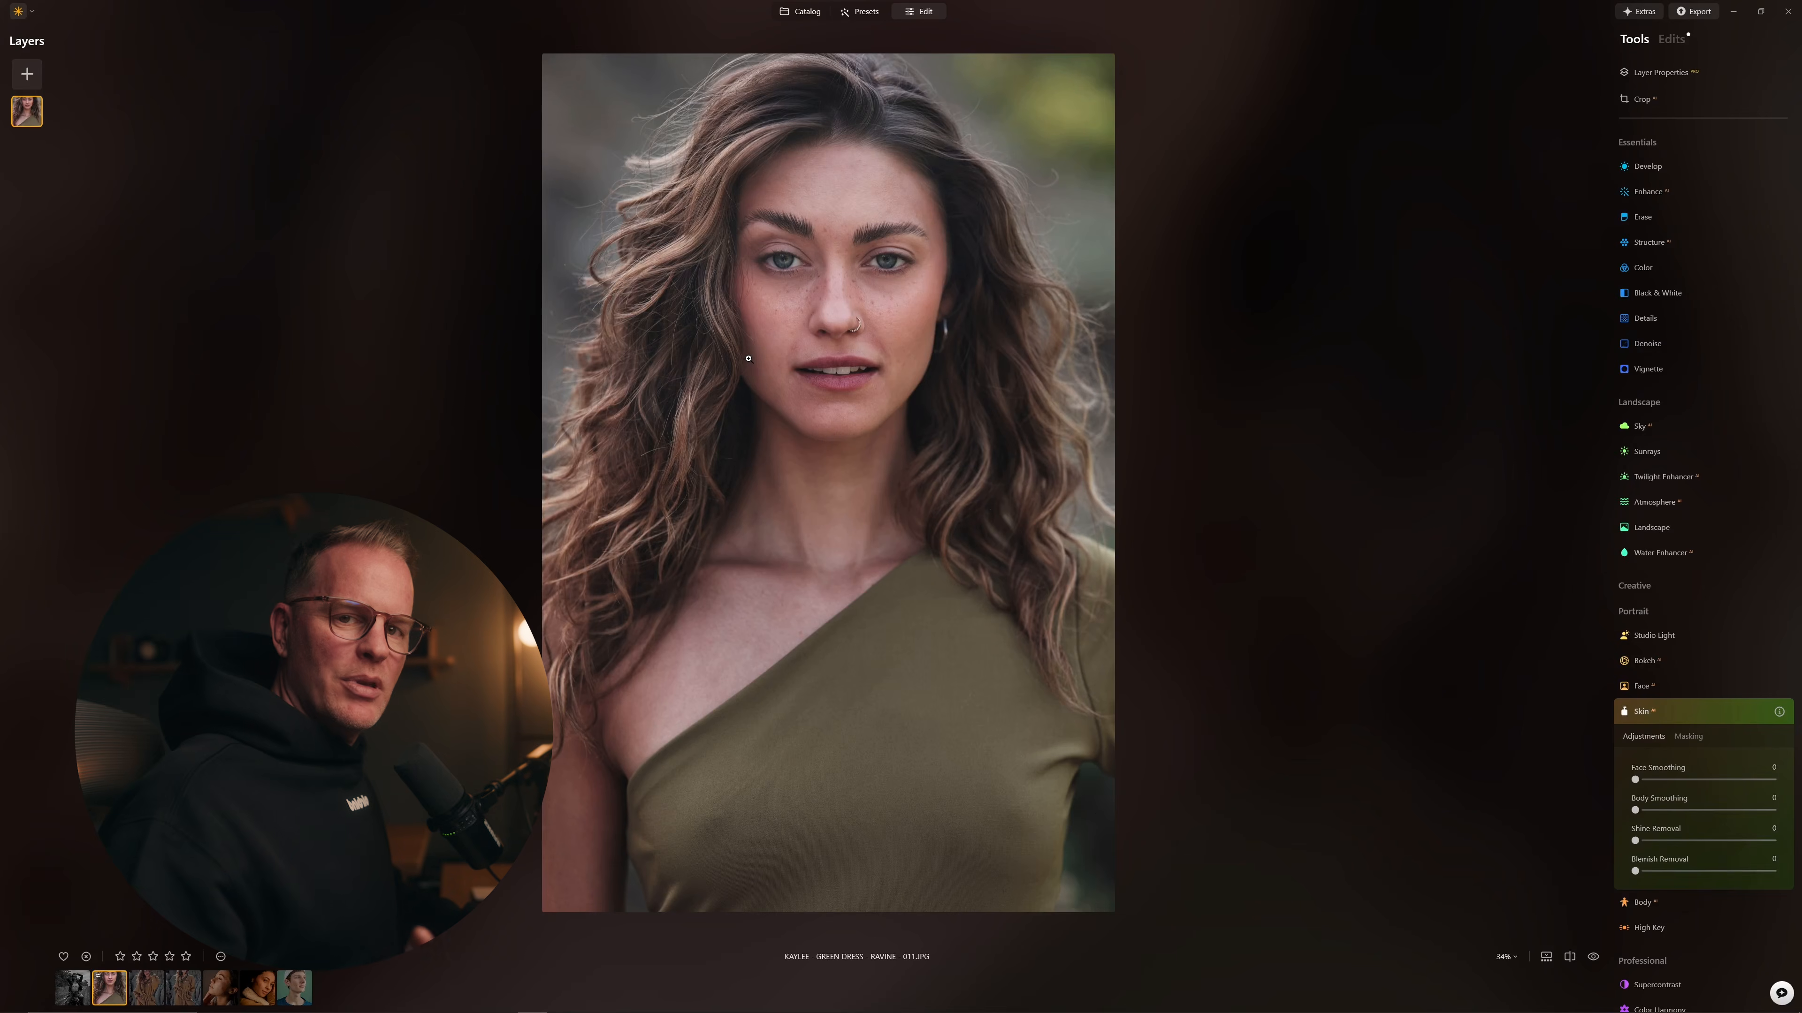
pyautogui.scroll(4, 748, 359)
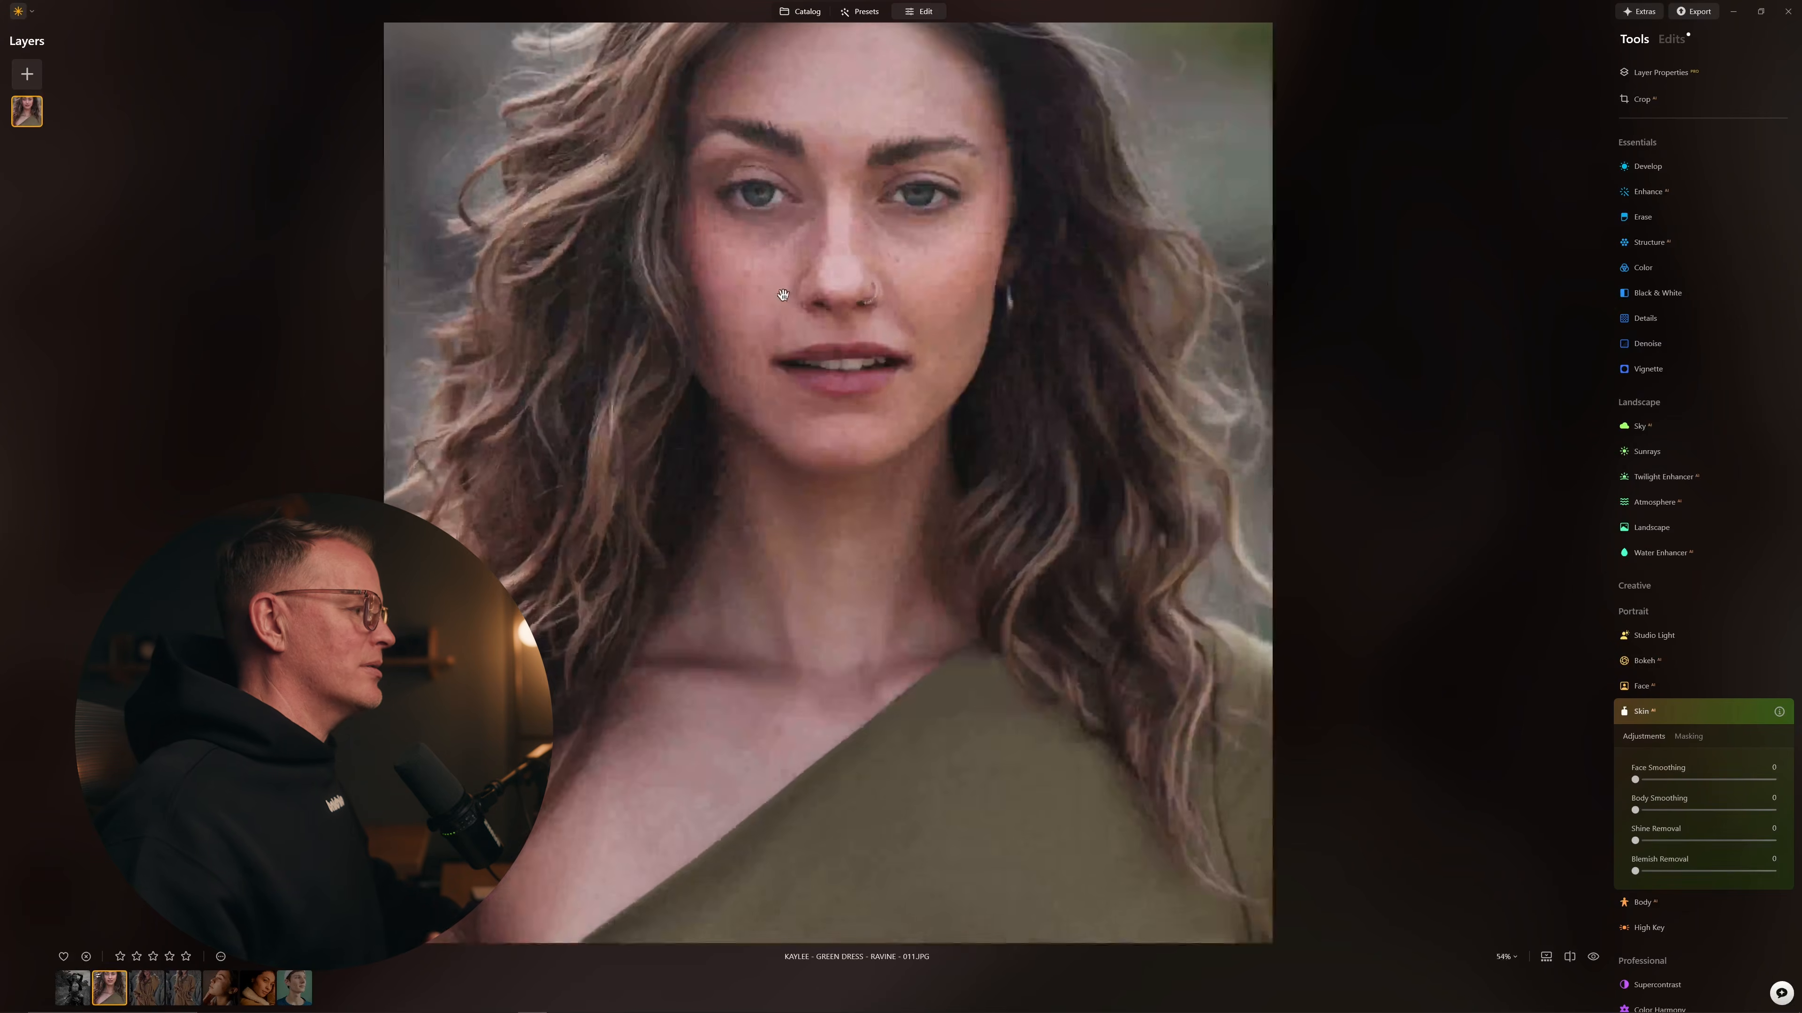
pyautogui.moveTo(800, 225); pyautogui.dragTo(801, 351)
pyautogui.scroll(1, 798, 235)
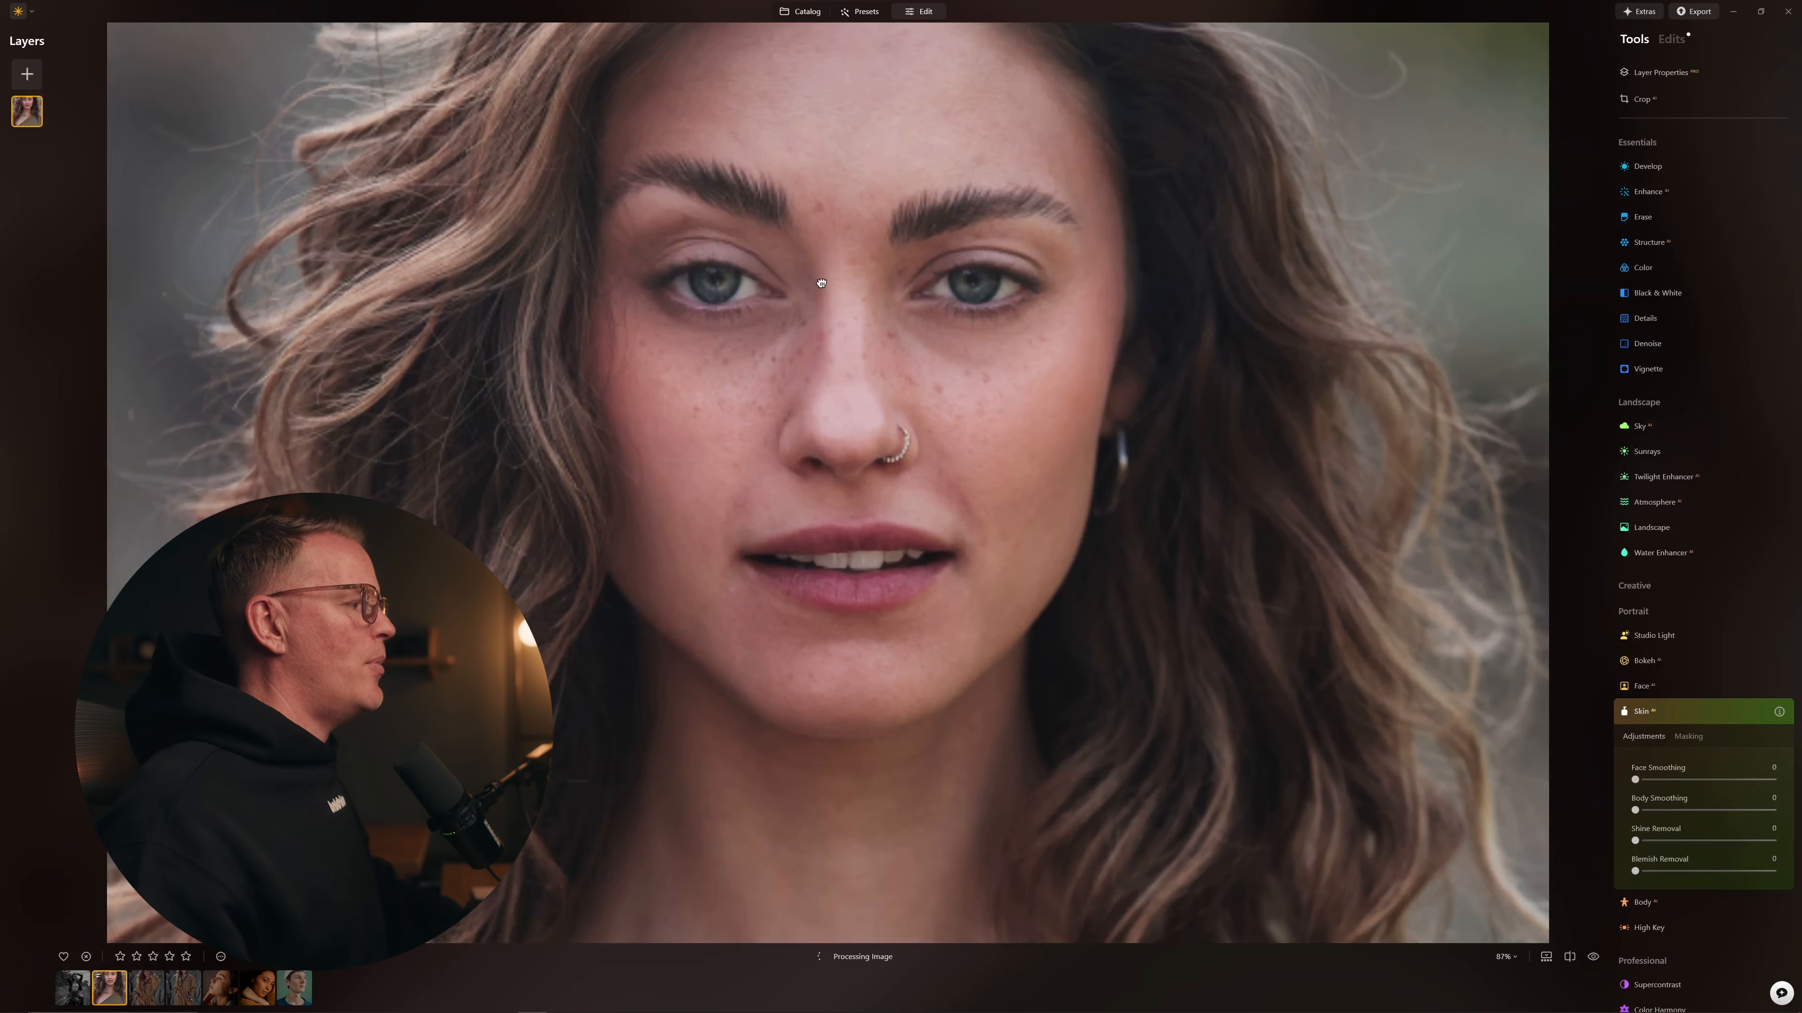
pyautogui.moveTo(821, 285); pyautogui.dragTo(848, 362)
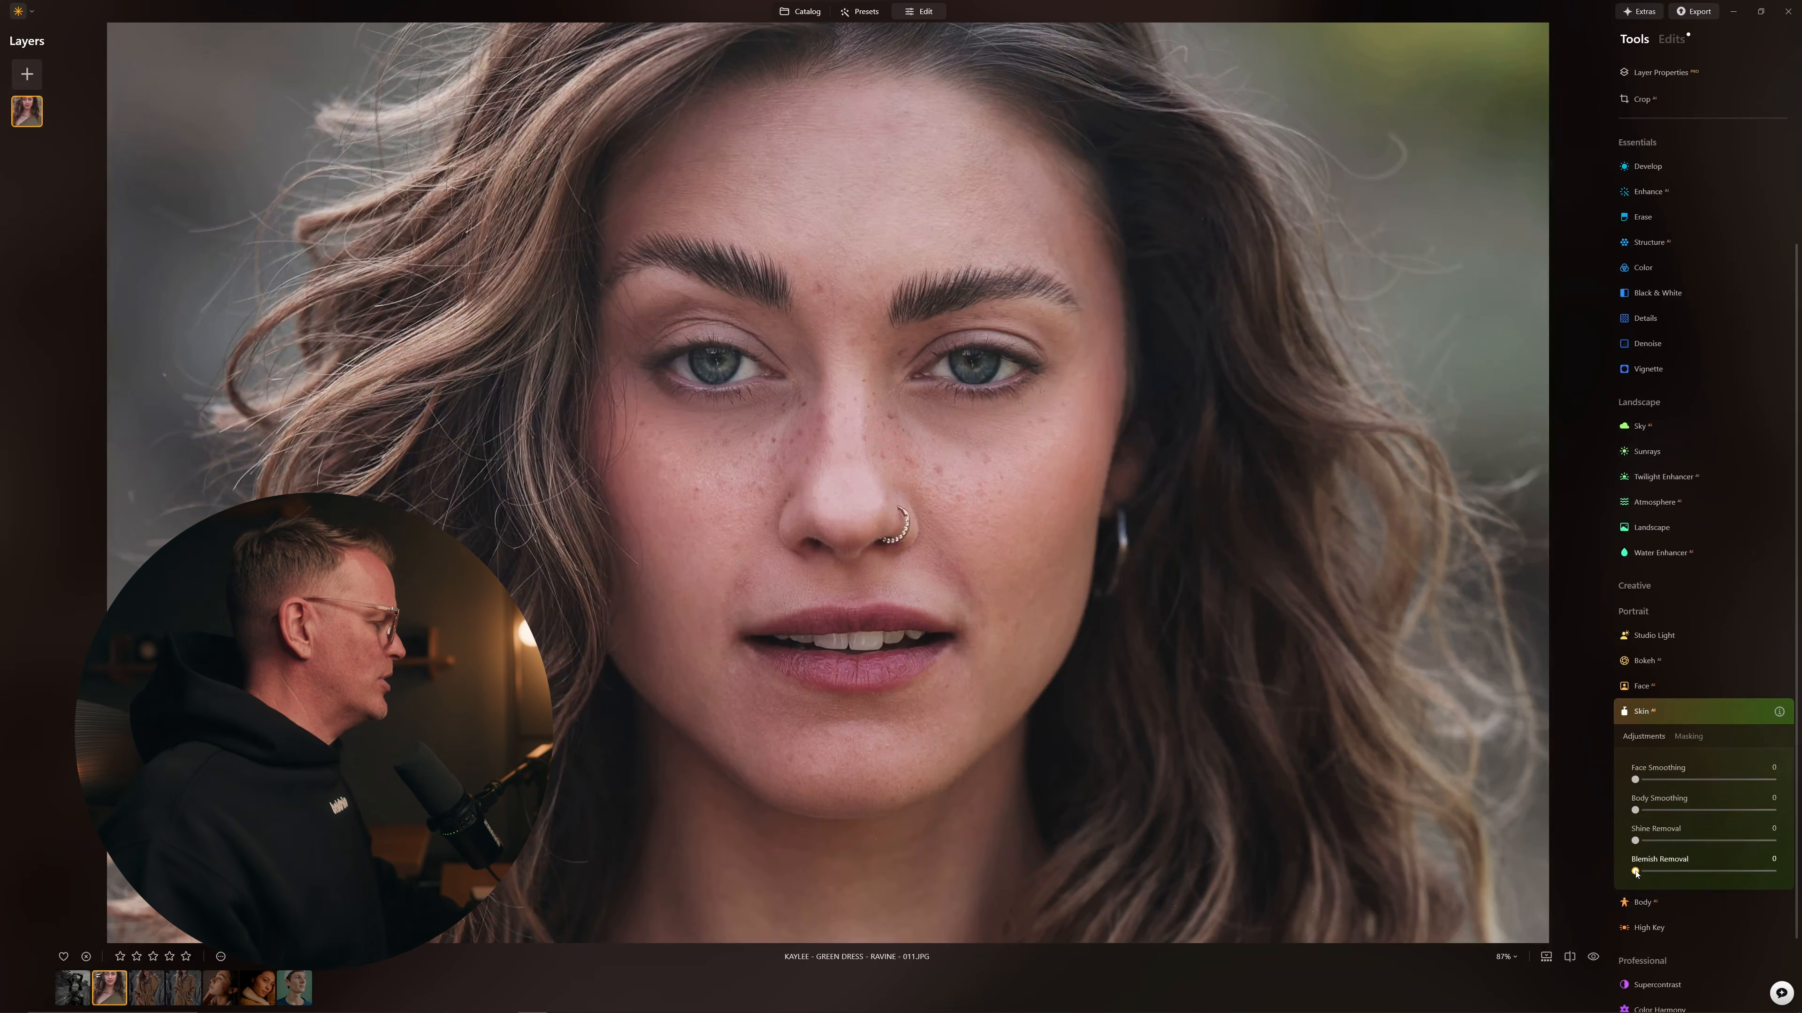
# Step: Set Skin Blemish Removal to 100 and toggle the Skin effect off and on twice to compare
pyautogui.moveTo(1643, 874); pyautogui.dragTo(1773, 873)
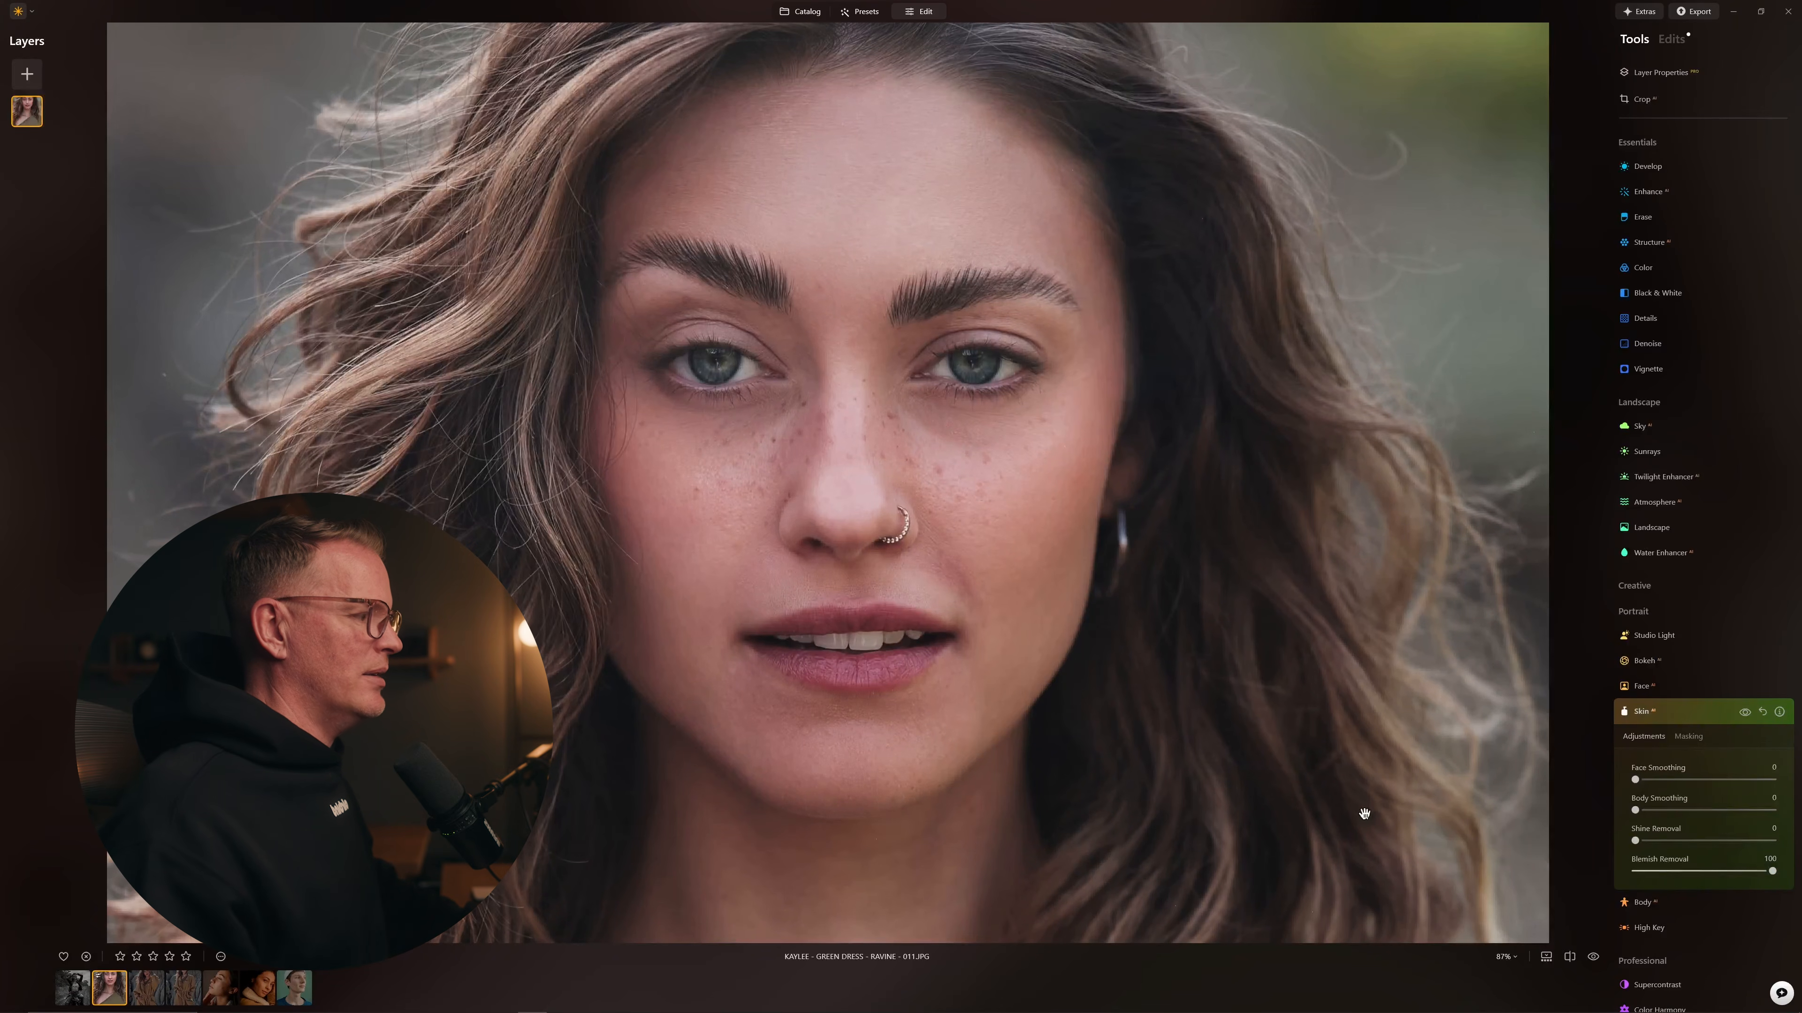
pyautogui.click(1745, 713)
pyautogui.click(1745, 713)
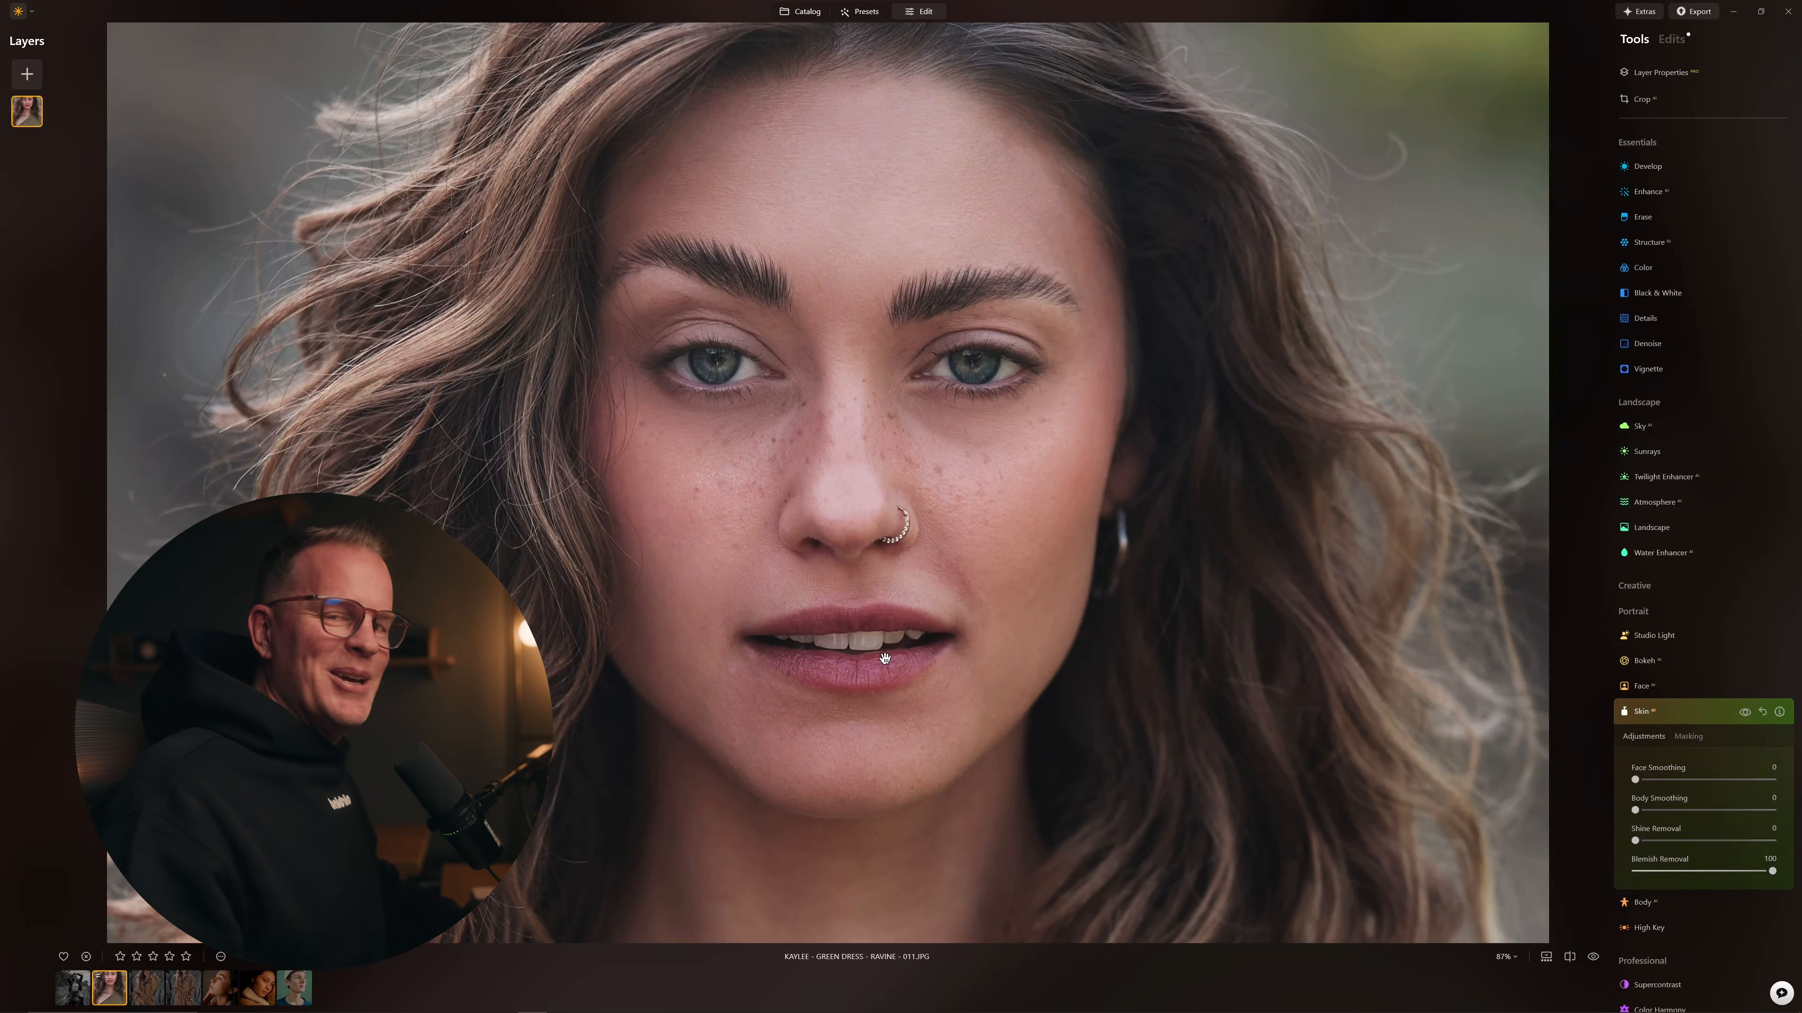
pyautogui.click(1747, 715)
pyautogui.click(1747, 714)
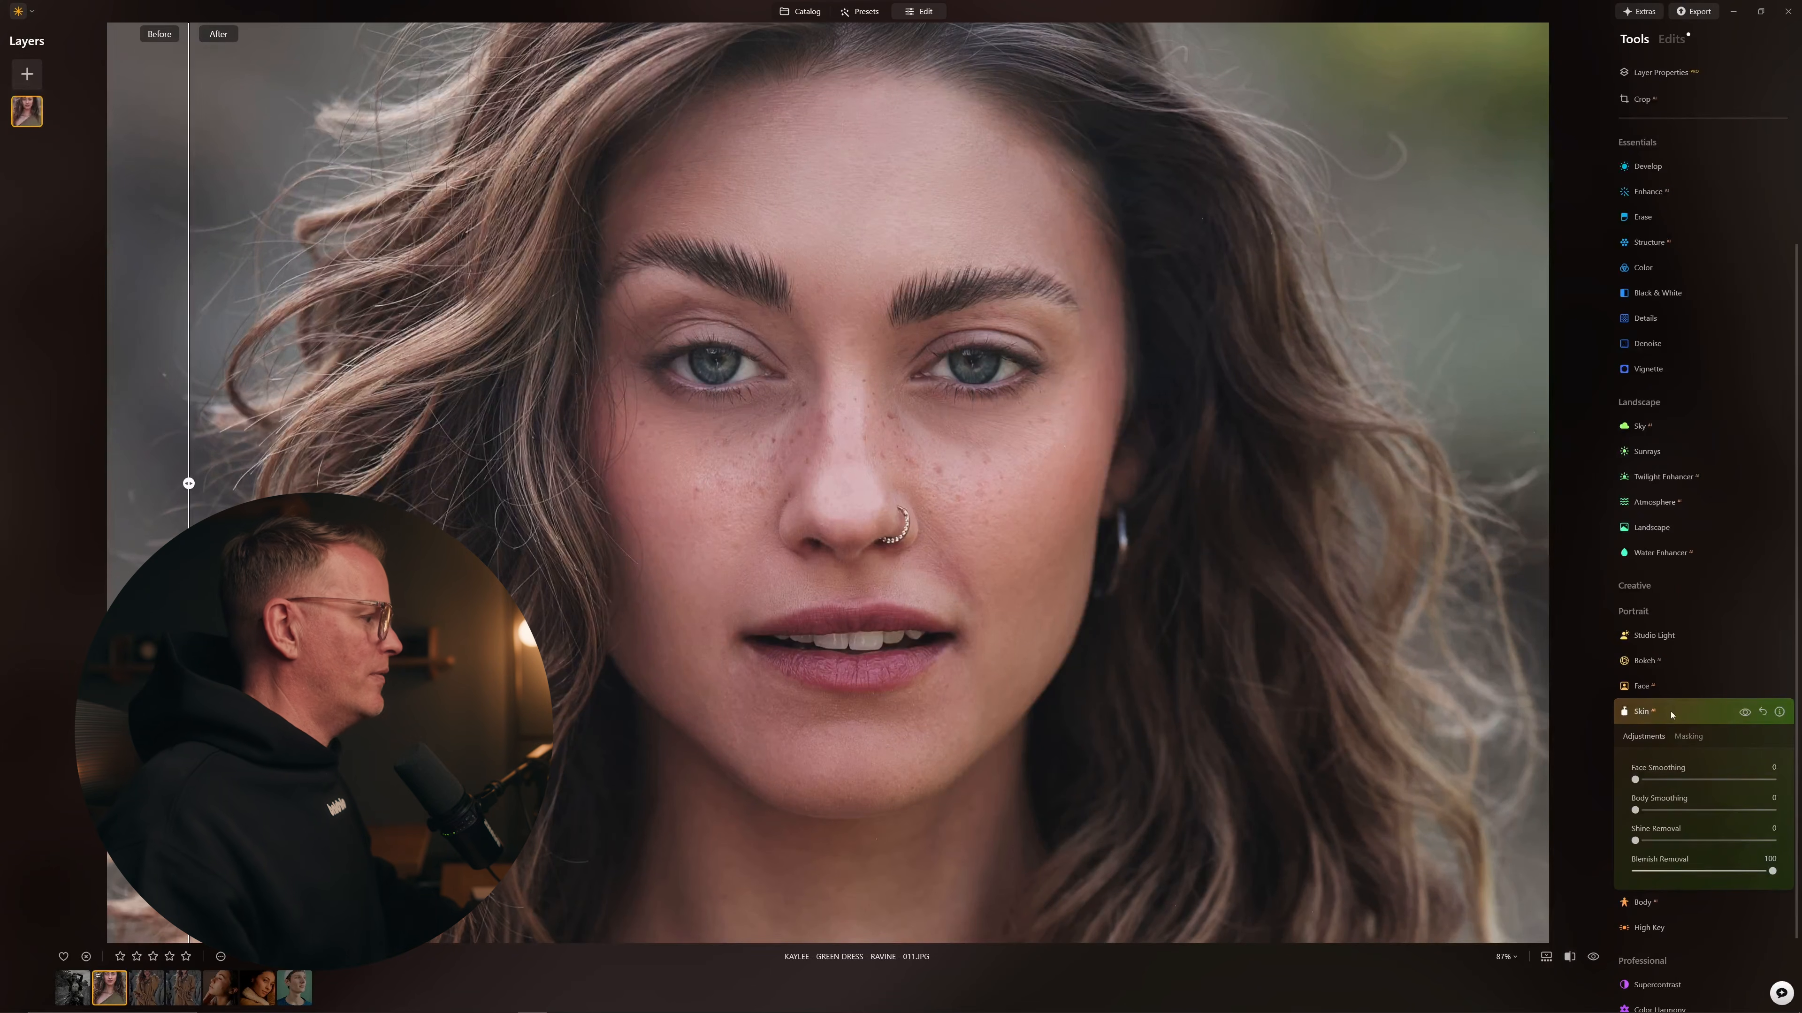
# Step: Slide the before/after divider across the face, then exit split view and open the zoom choices
pyautogui.moveTo(188, 483); pyautogui.dragTo(601, 426)
pyautogui.moveTo(400, 392); pyautogui.dragTo(273, 426)
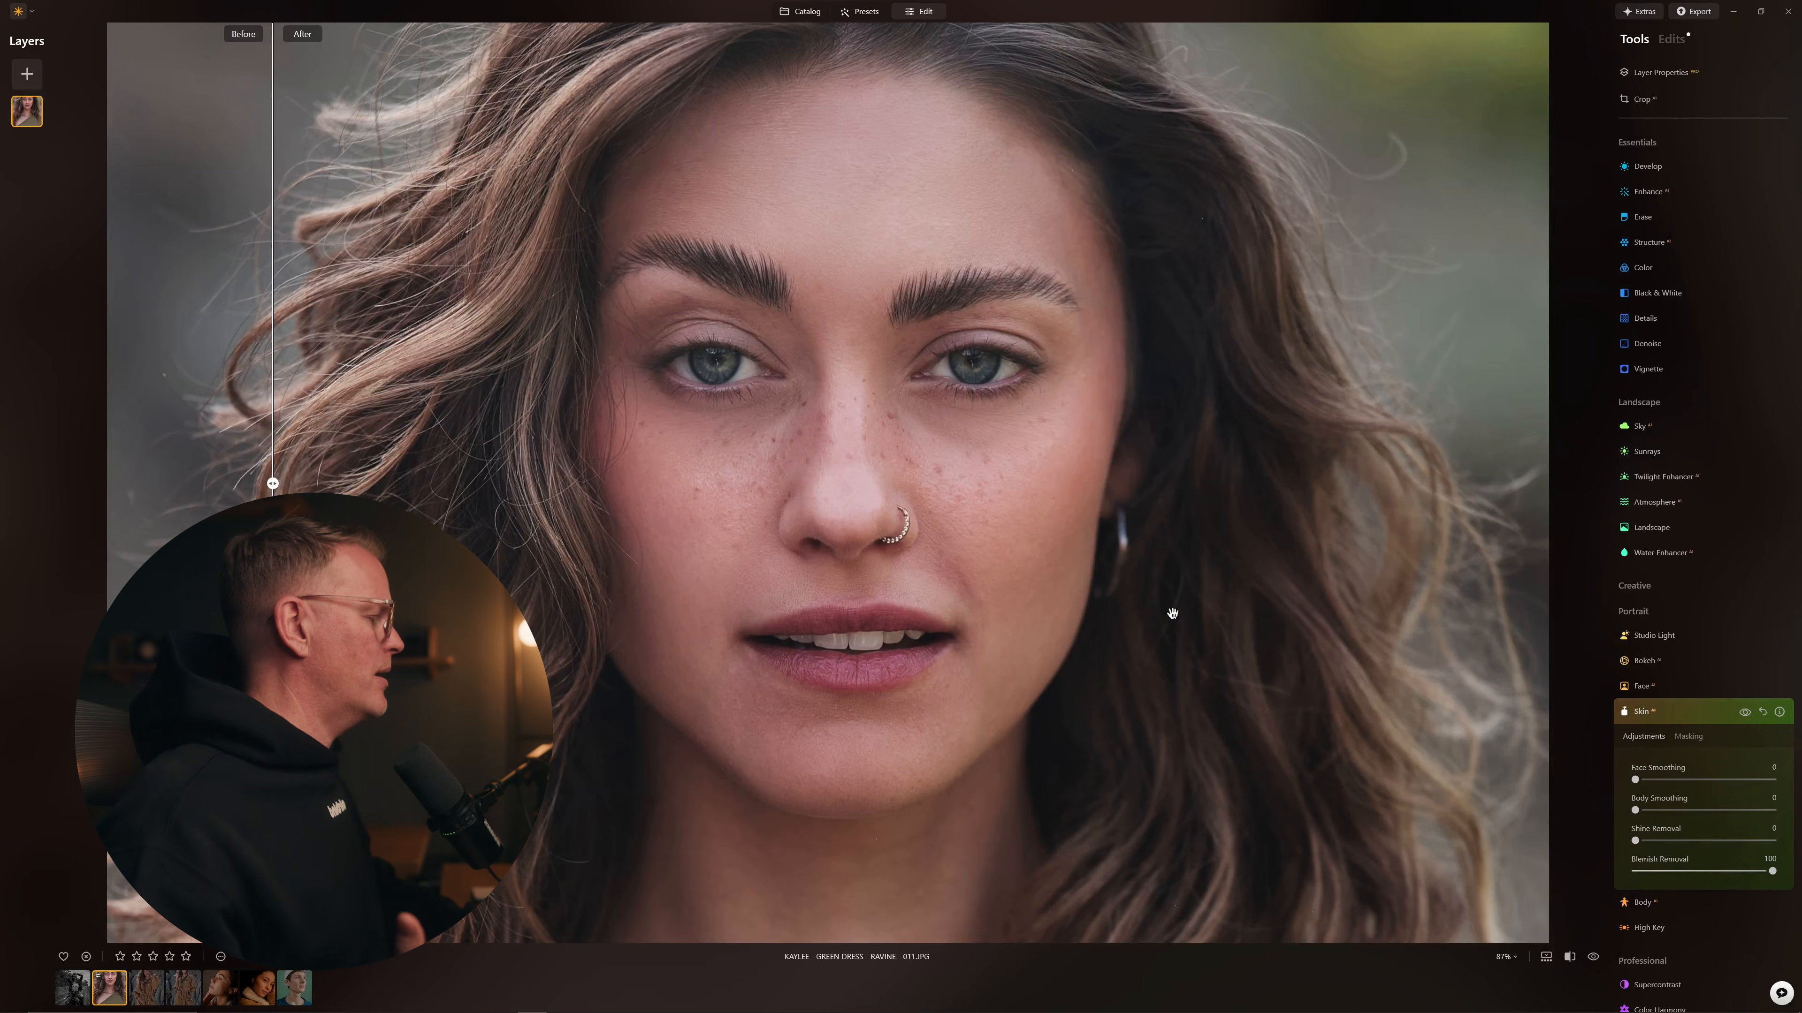
pyautogui.click(1570, 957)
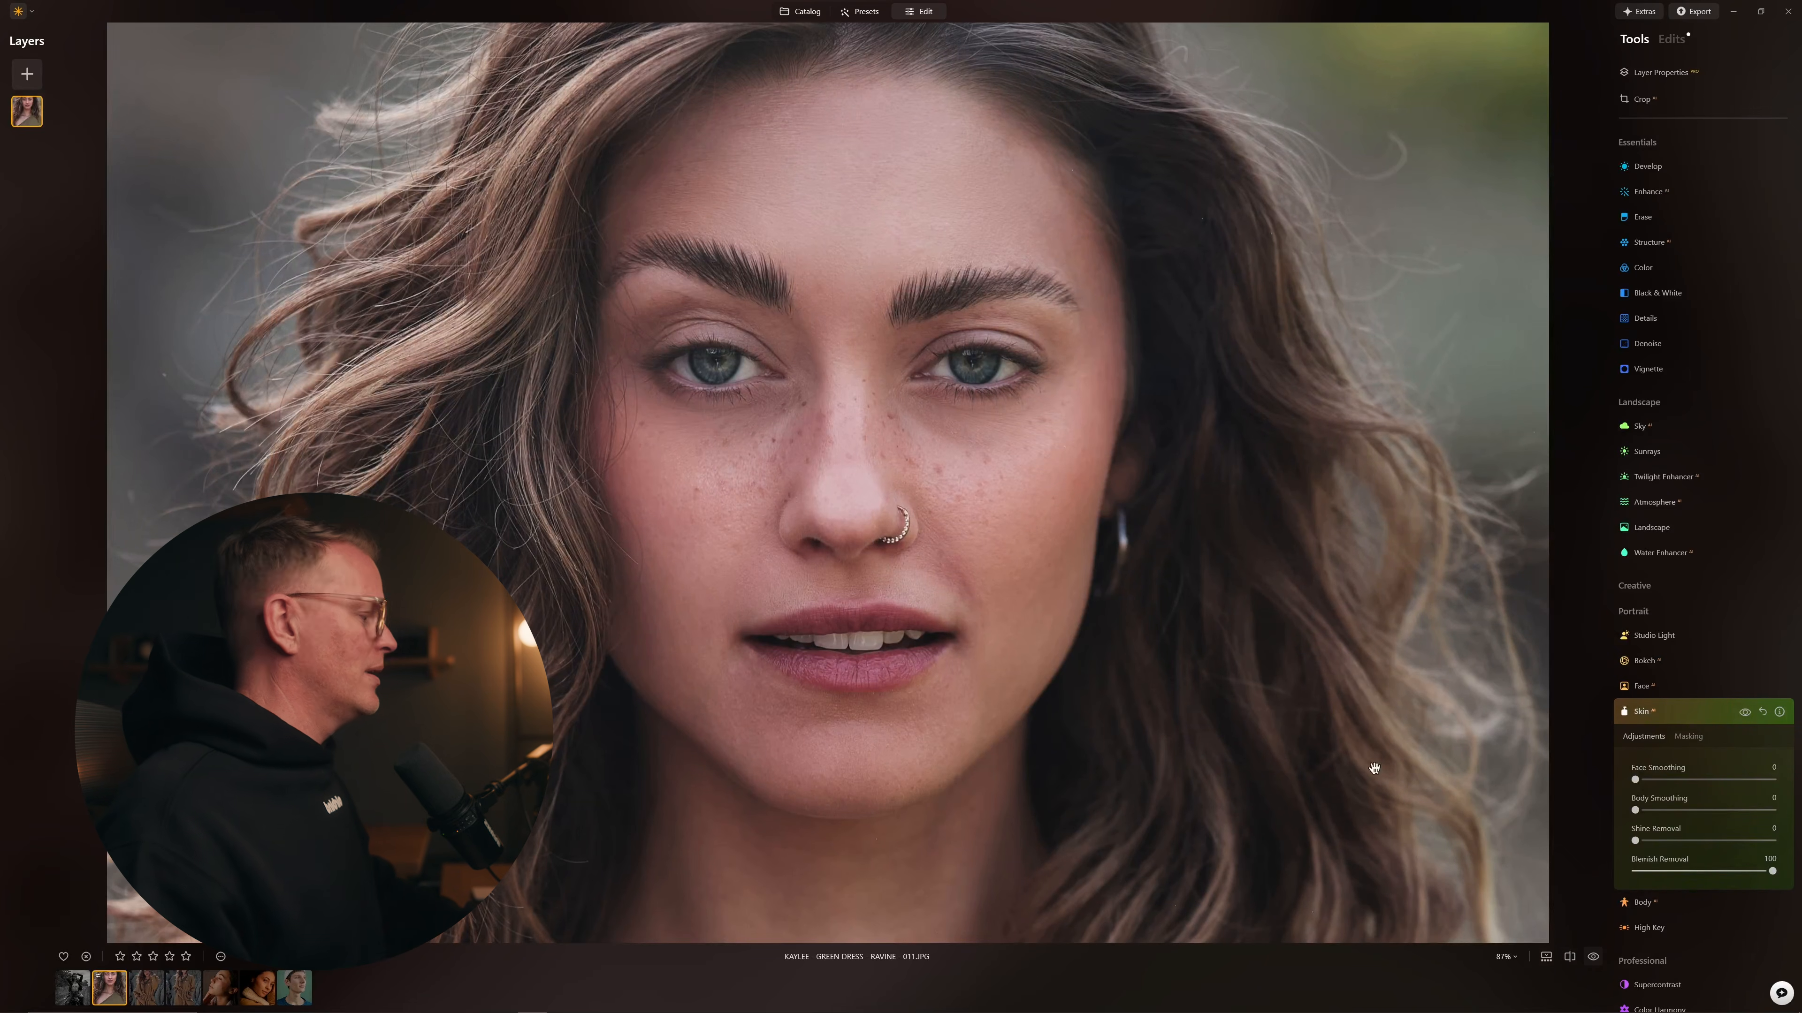
pyautogui.click(1505, 957)
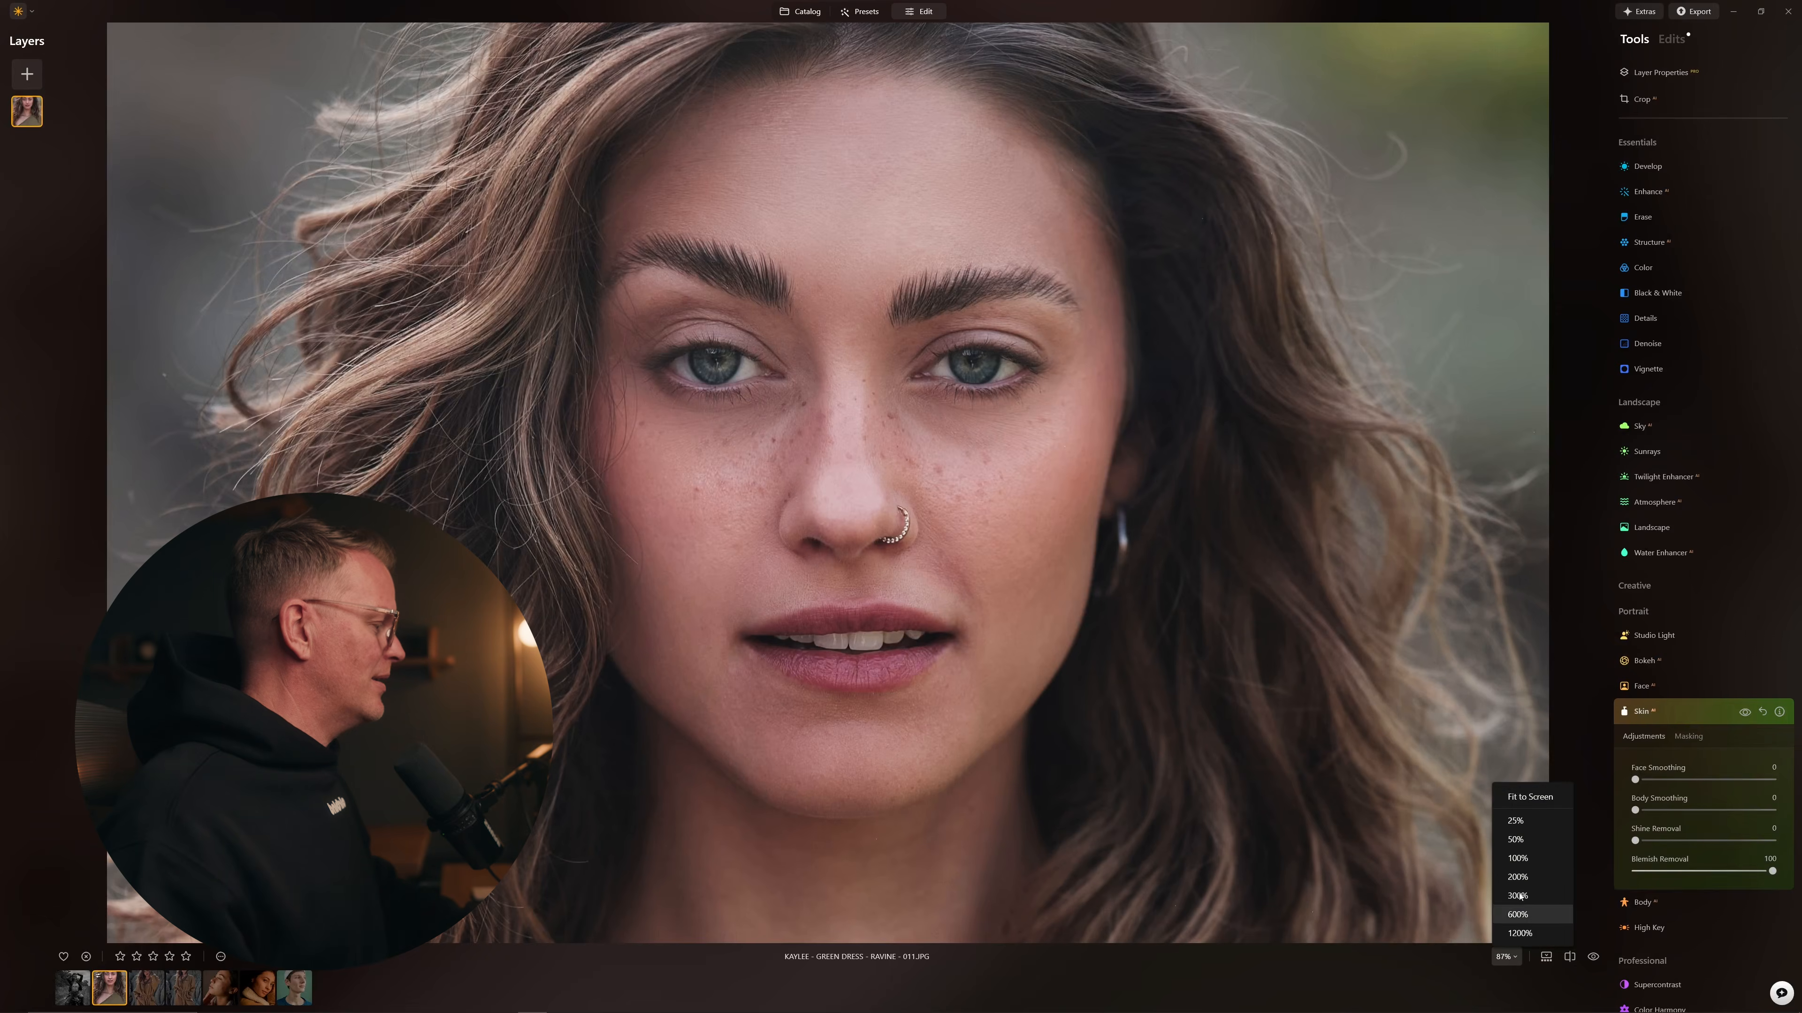
# Step: Fit the photo to the view and briefly compare it with the original
pyautogui.click(1530, 797)
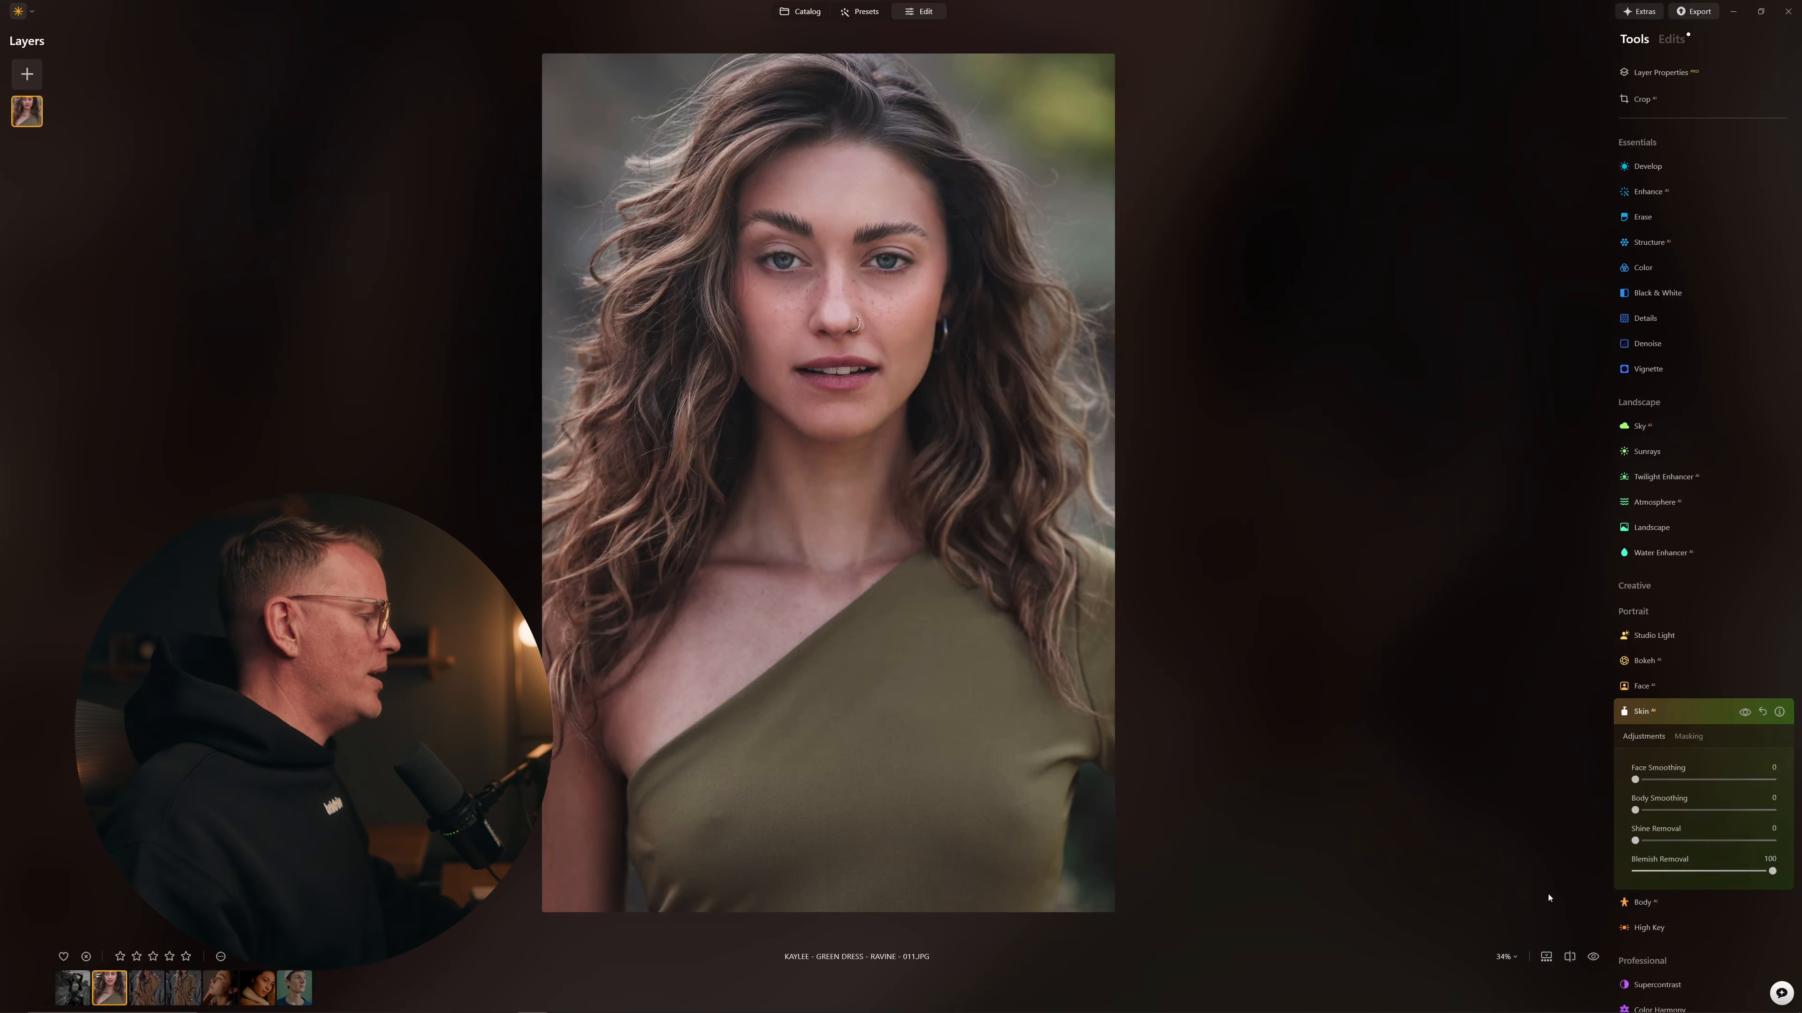
pyautogui.click(1592, 957)
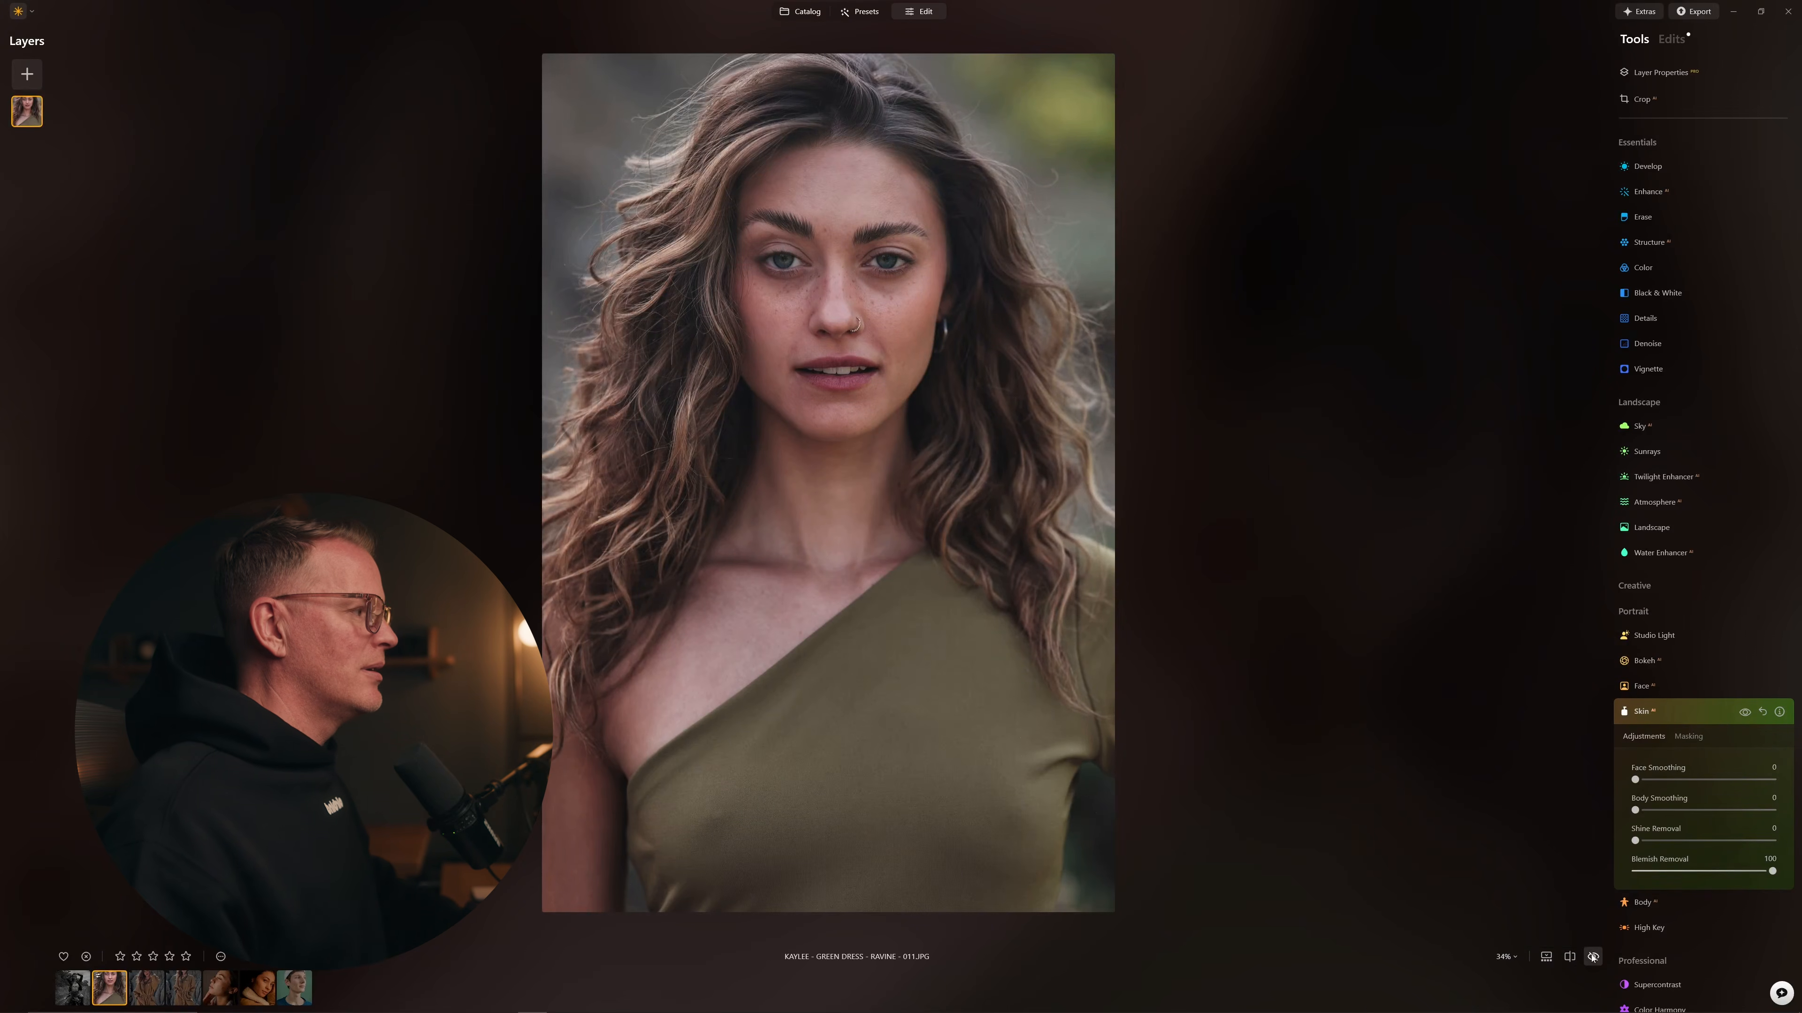
pyautogui.click(1593, 956)
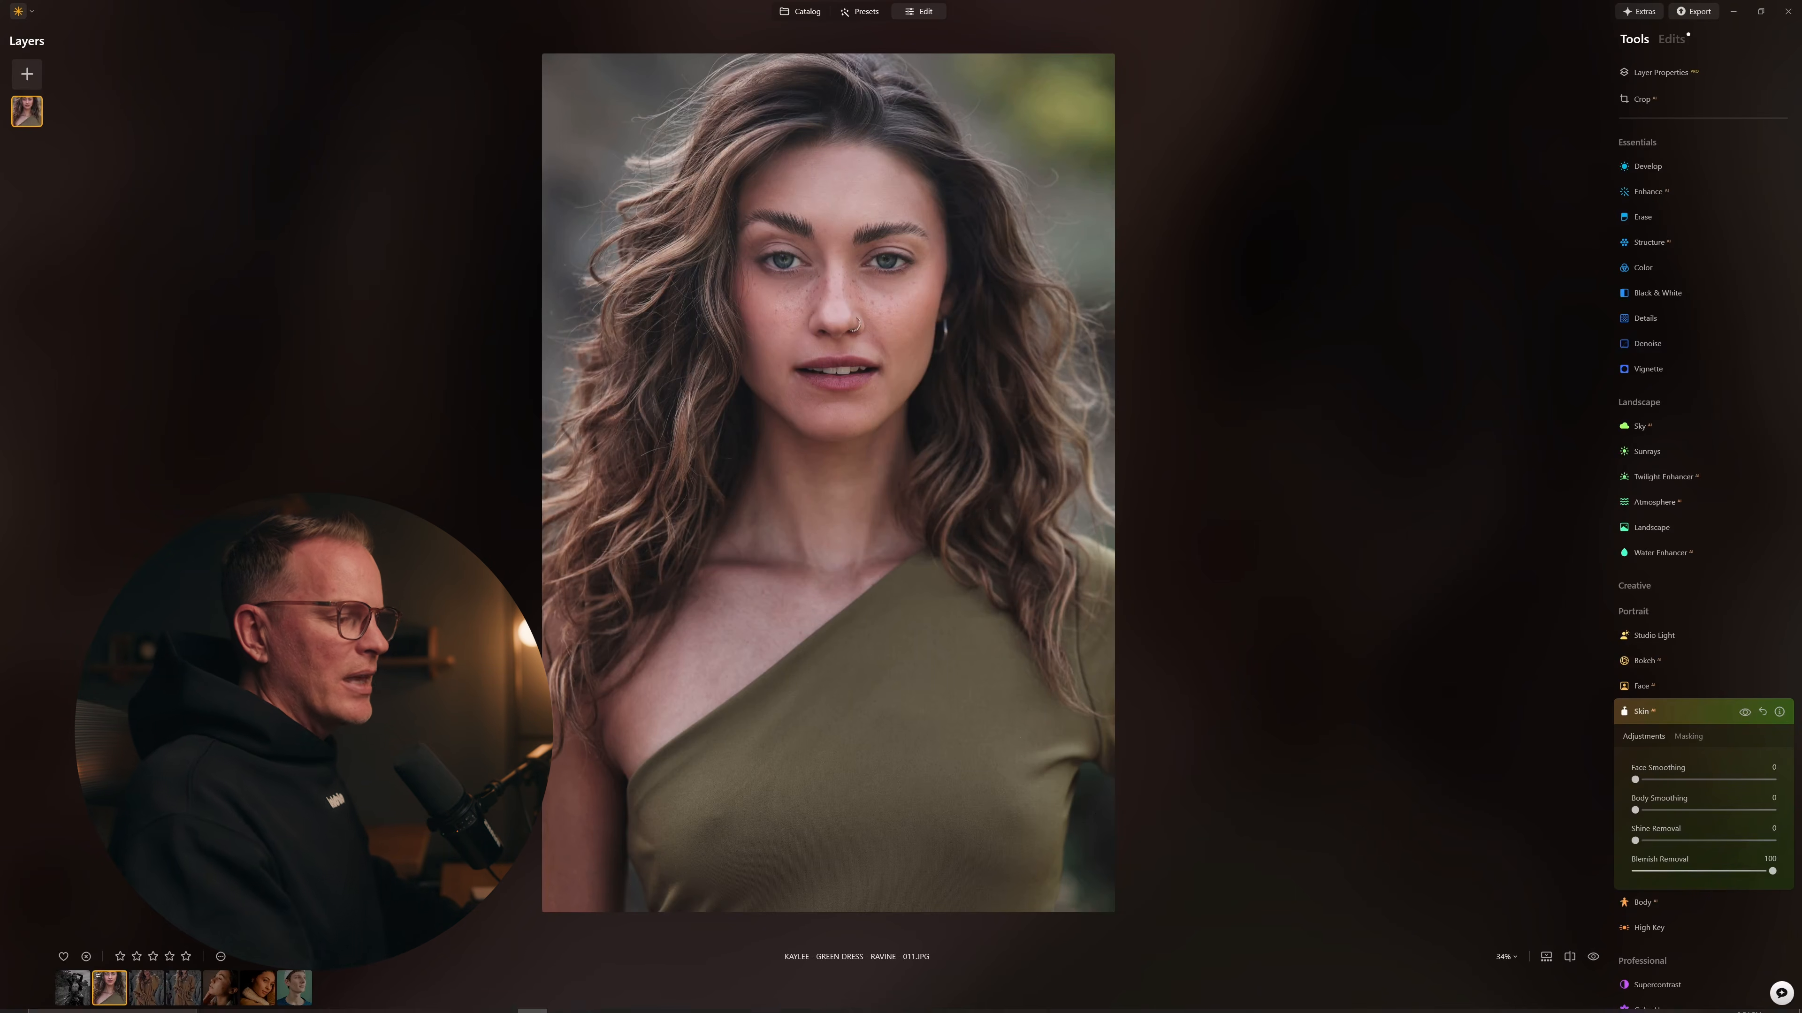
# Step: Browse the trench-coat thumbnails, then open the green-dress portrait
pyautogui.click(144, 983)
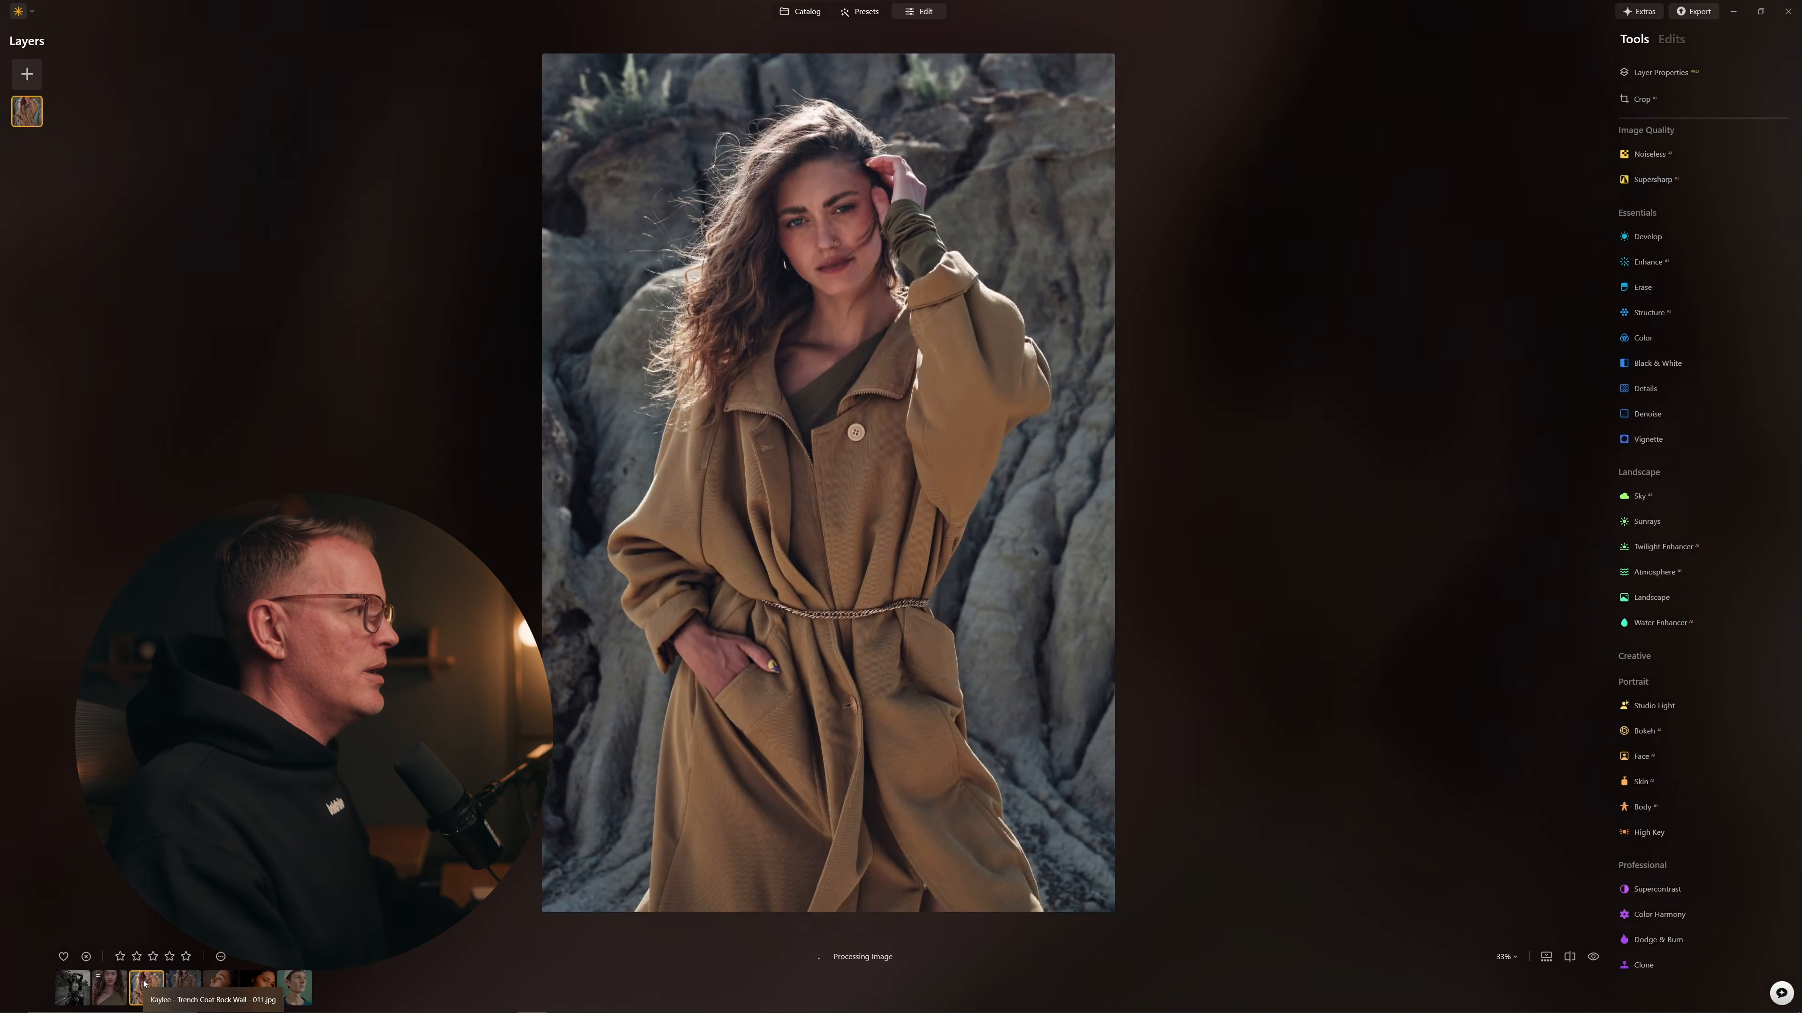
pyautogui.click(188, 982)
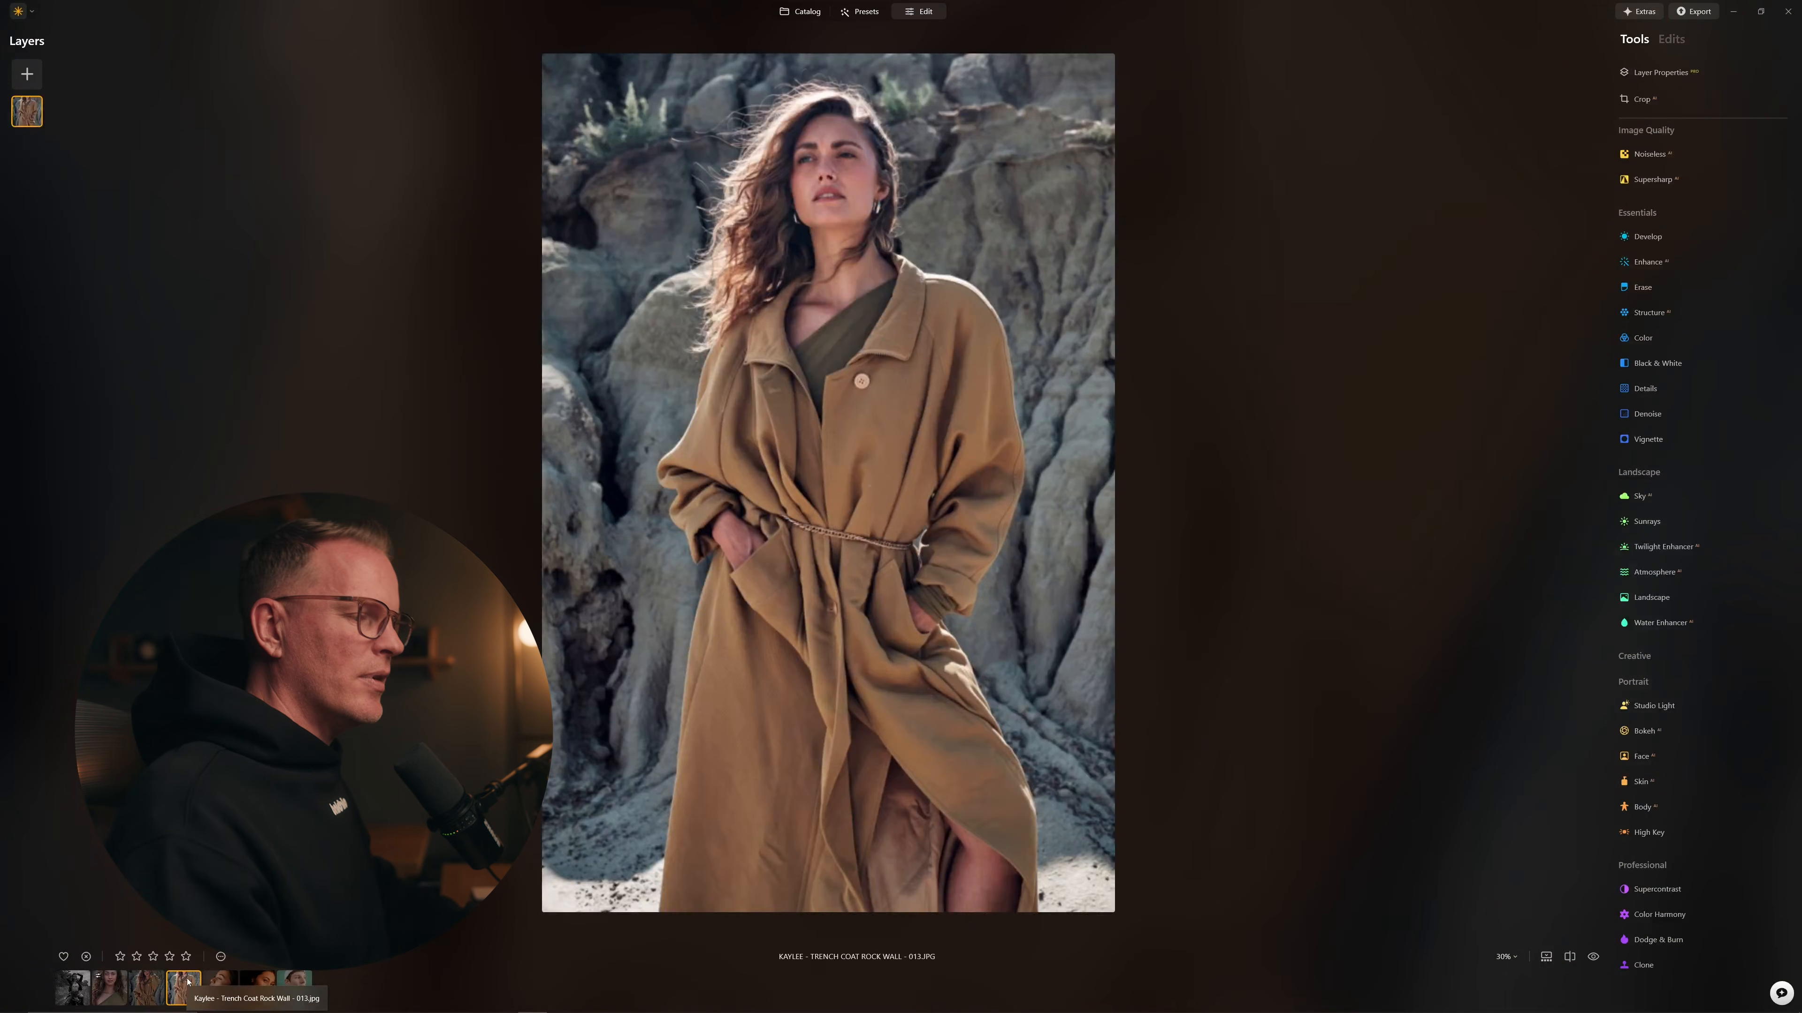
pyautogui.click(117, 990)
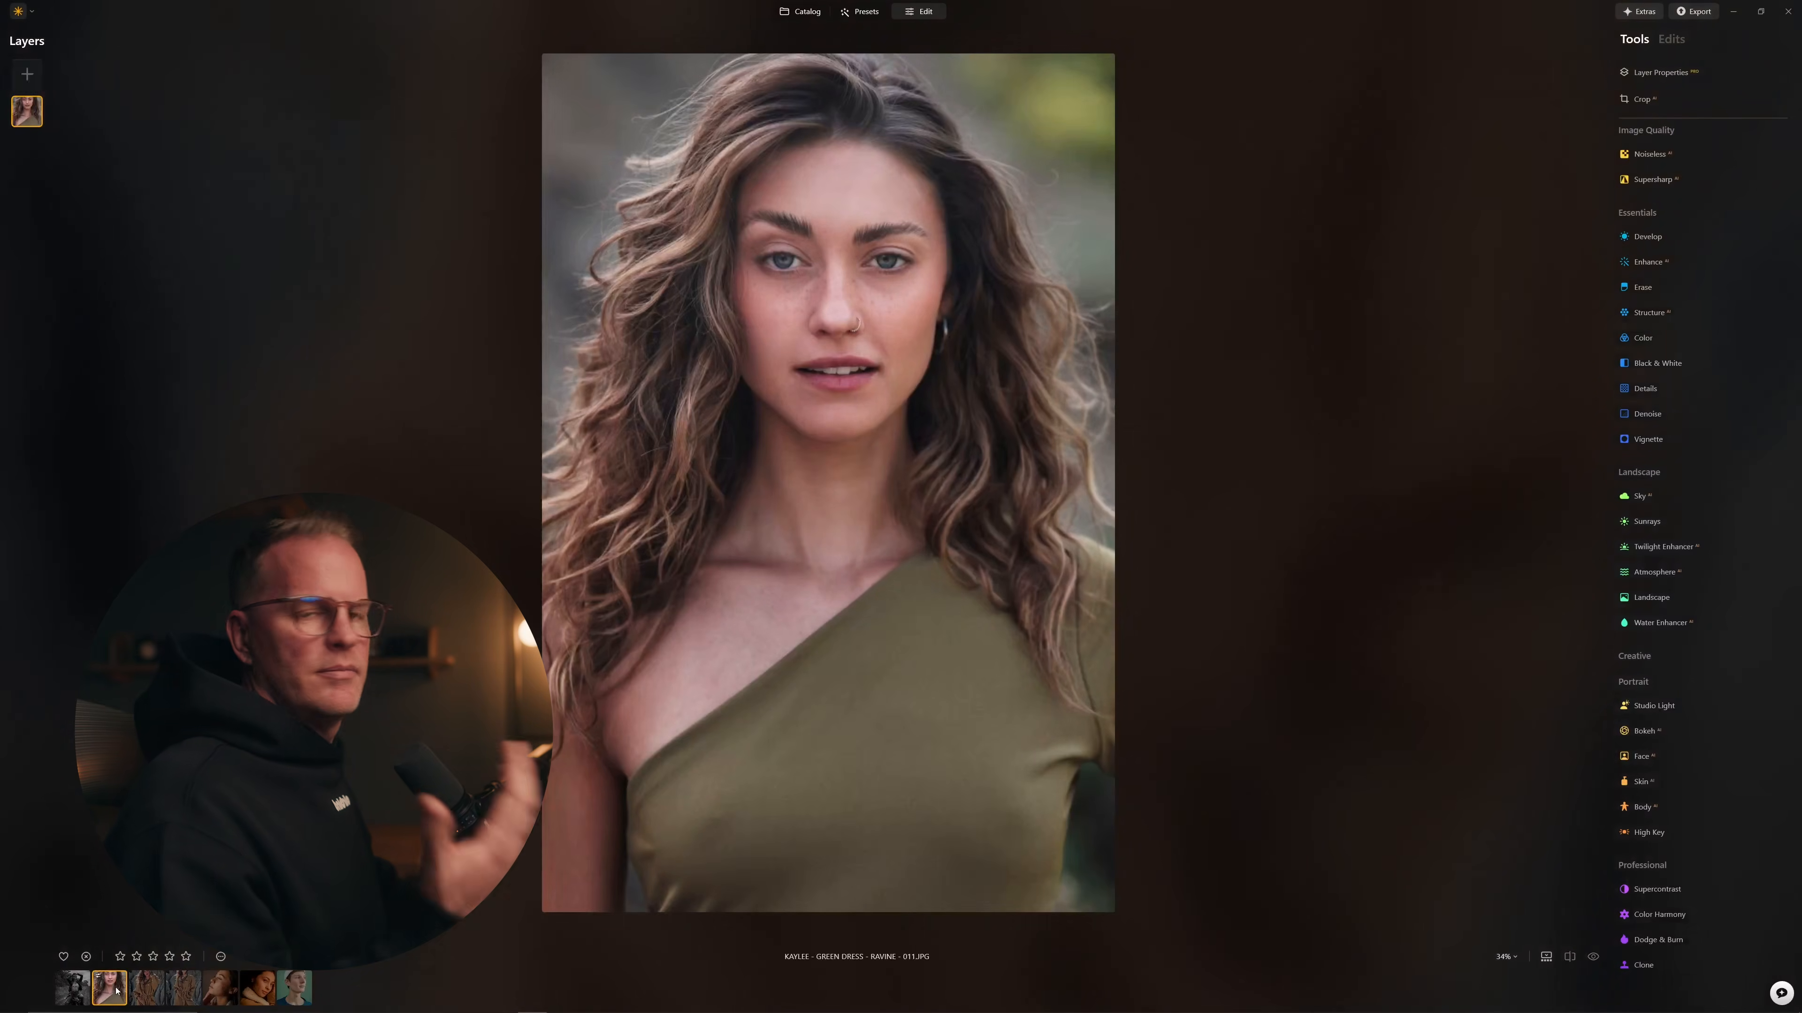
# Step: Use Adjustments > Sync Adjustments to copy the green-dress retouching onto the selected trench-coat portraits, then open the first one
pyautogui.rightClick(183, 989)
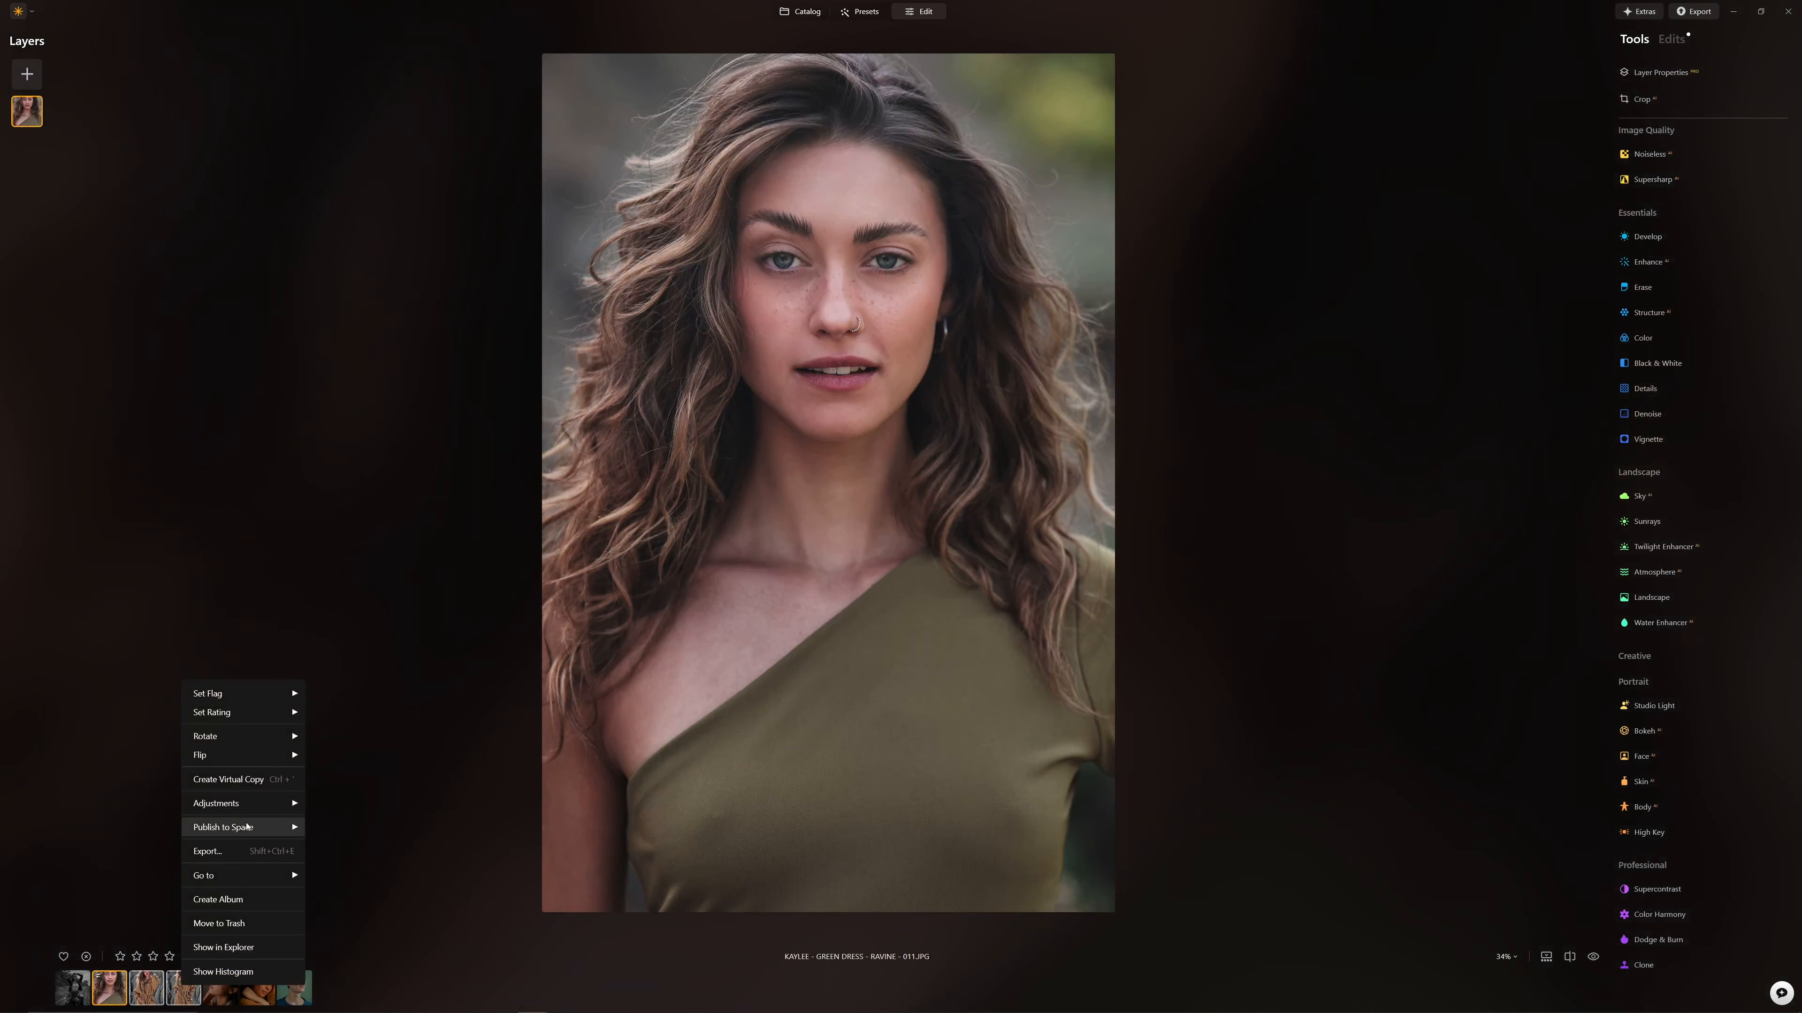
pyautogui.moveTo(256, 806)
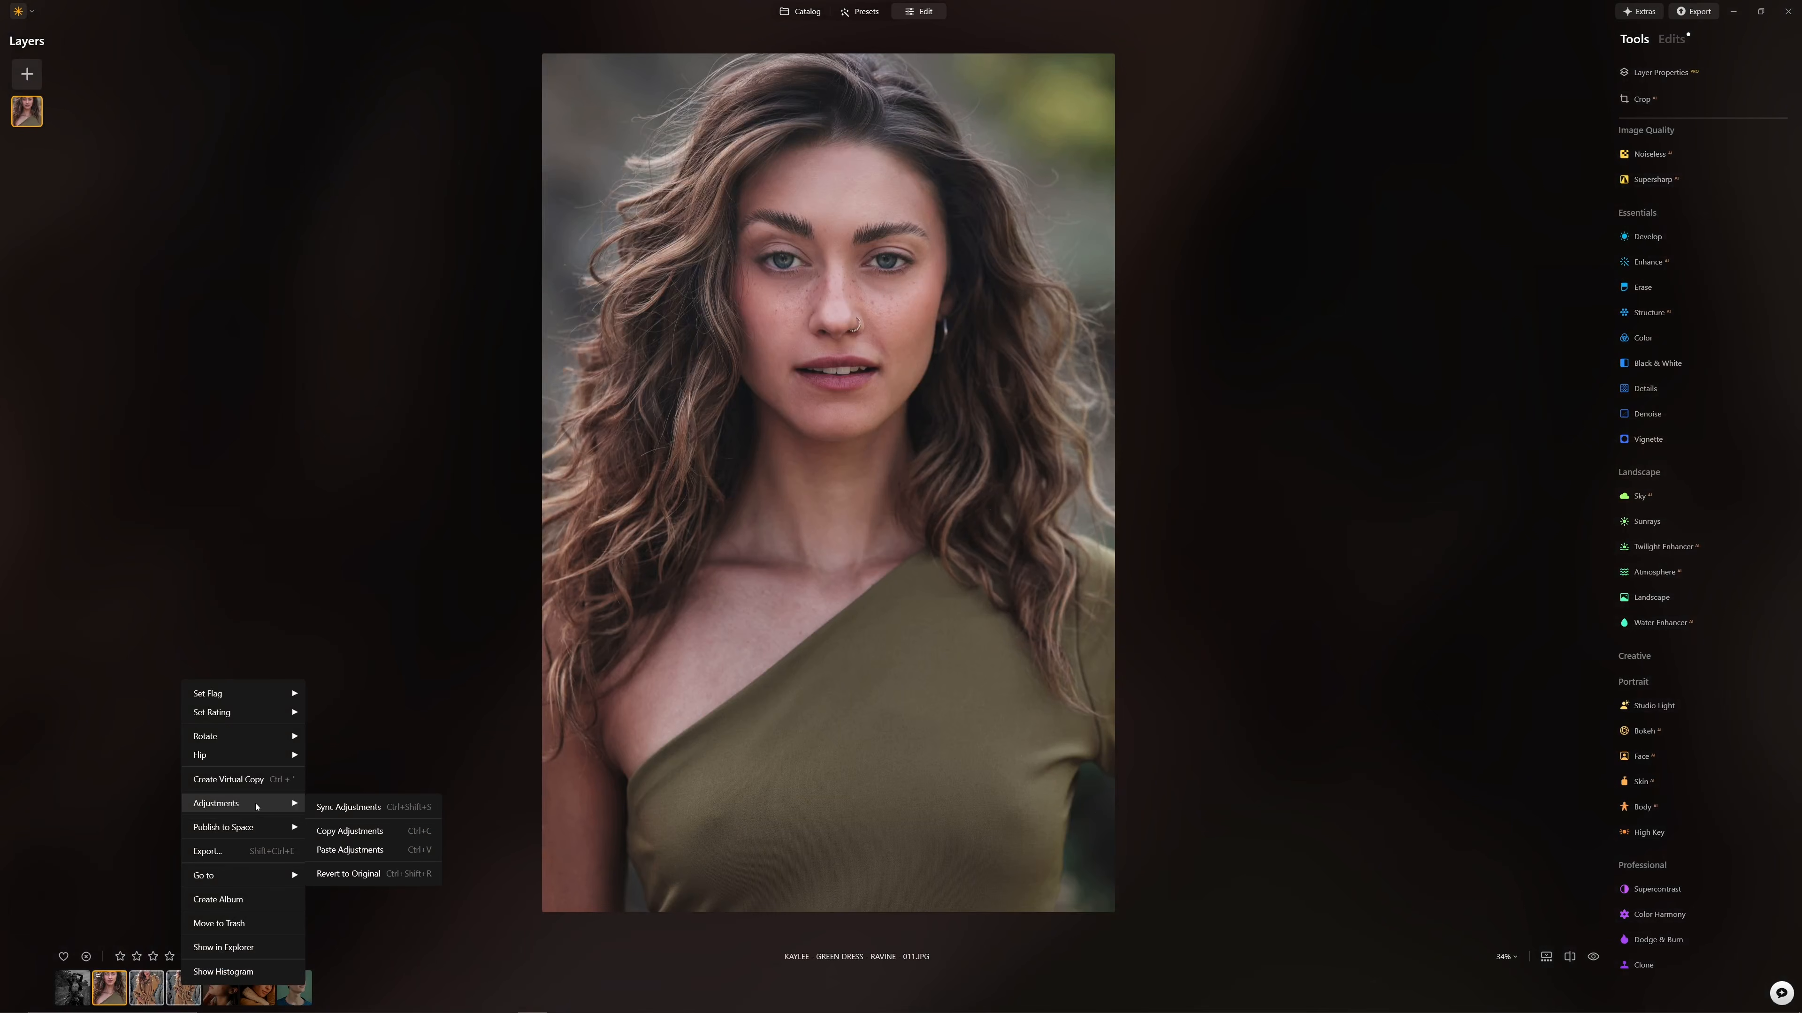
pyautogui.click(350, 808)
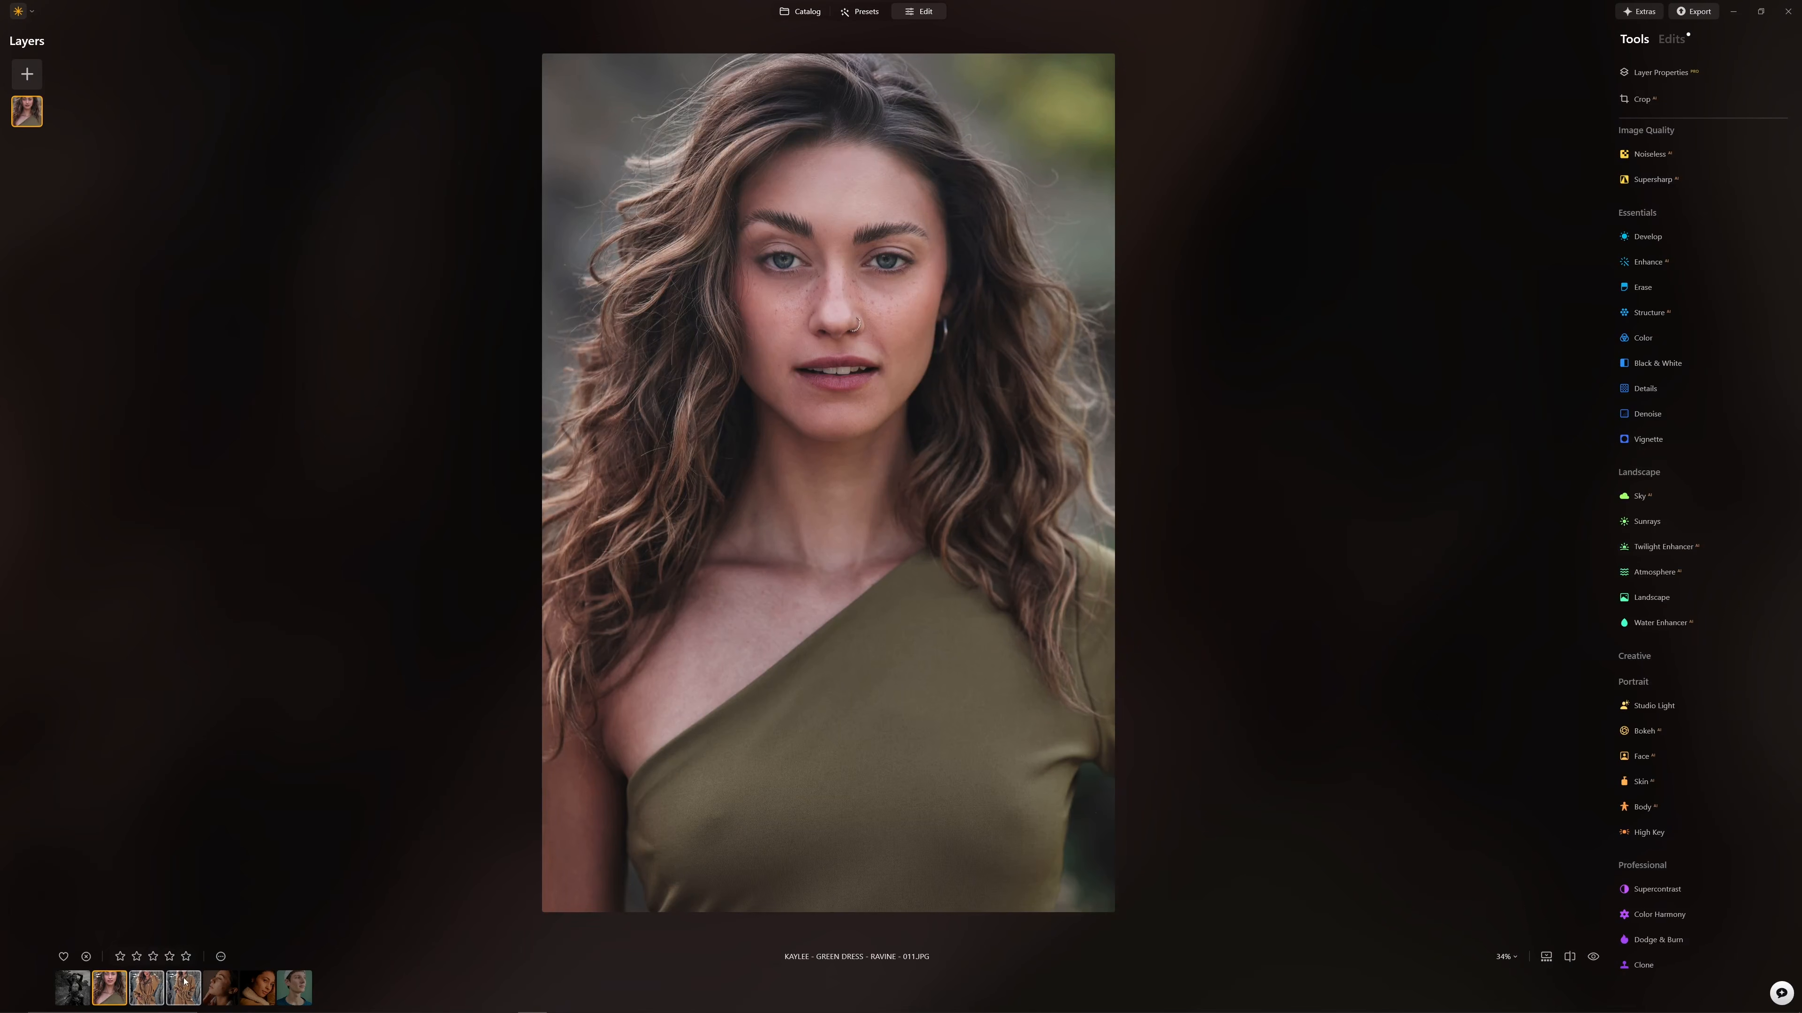
pyautogui.click(161, 987)
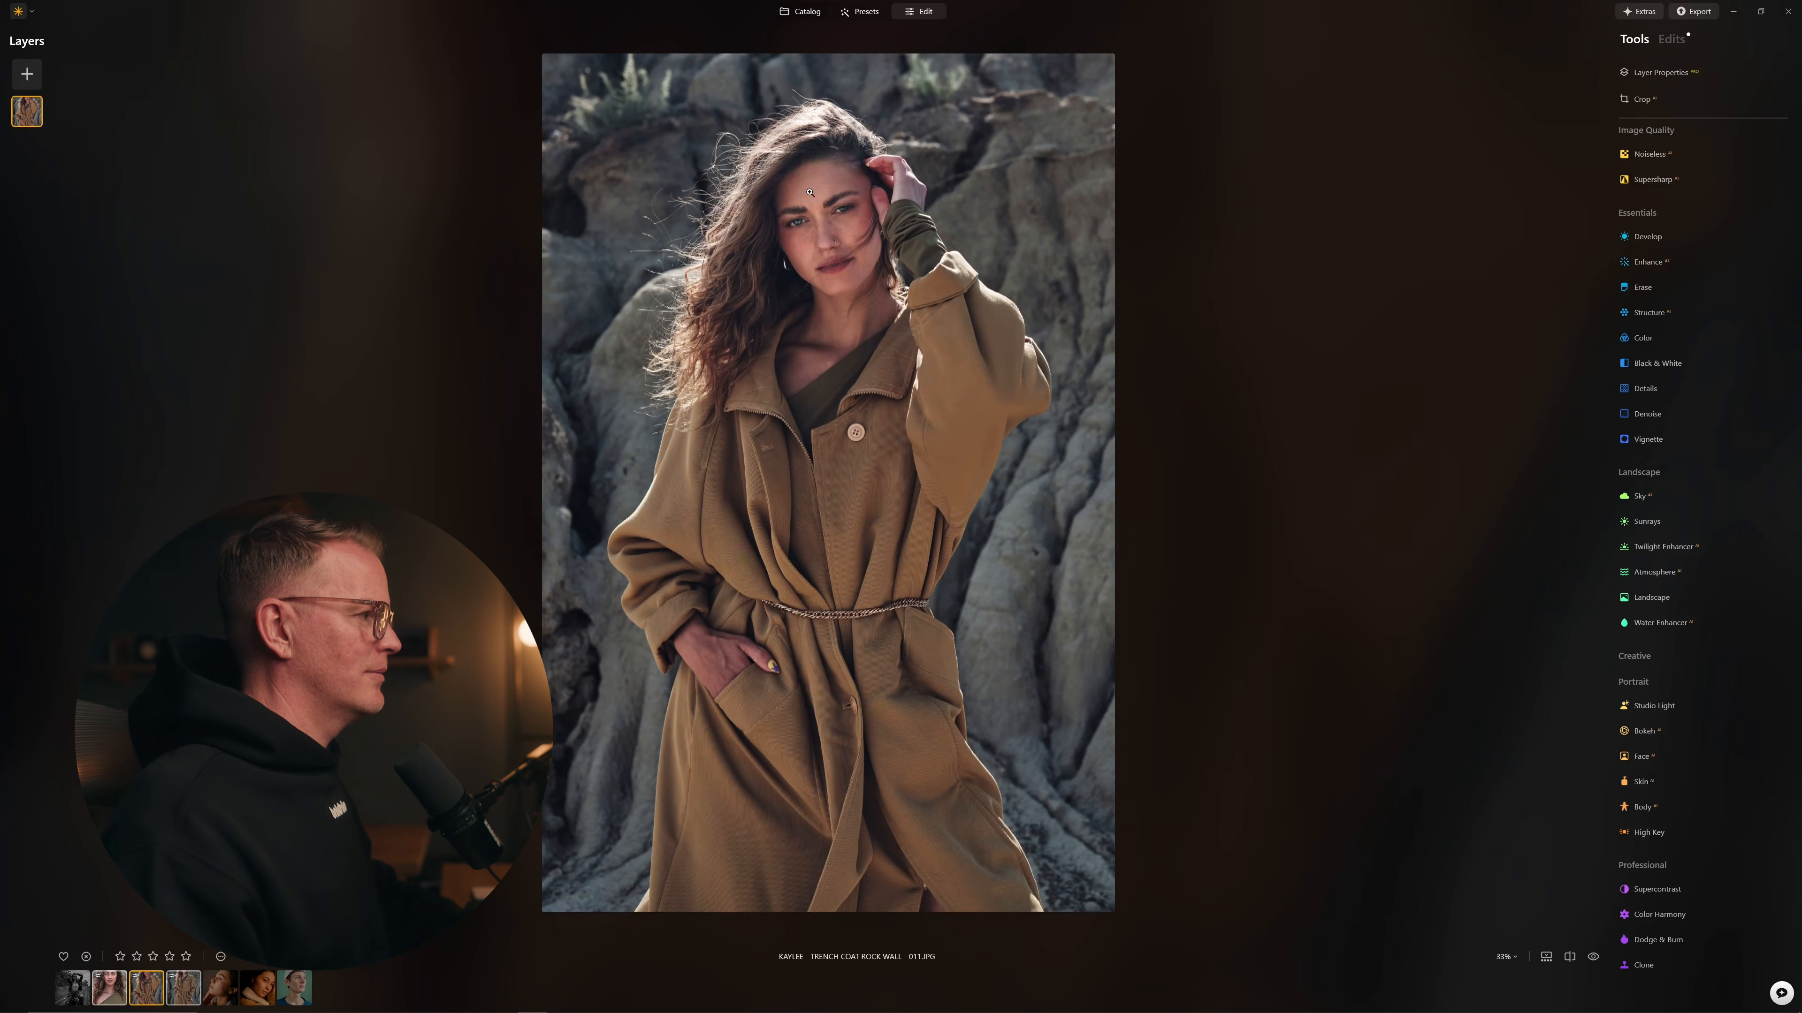
# Step: Centre the trench-coat portrait's face, toggle the original, and drag the before/after divider across it
pyautogui.scroll(8, 811, 193)
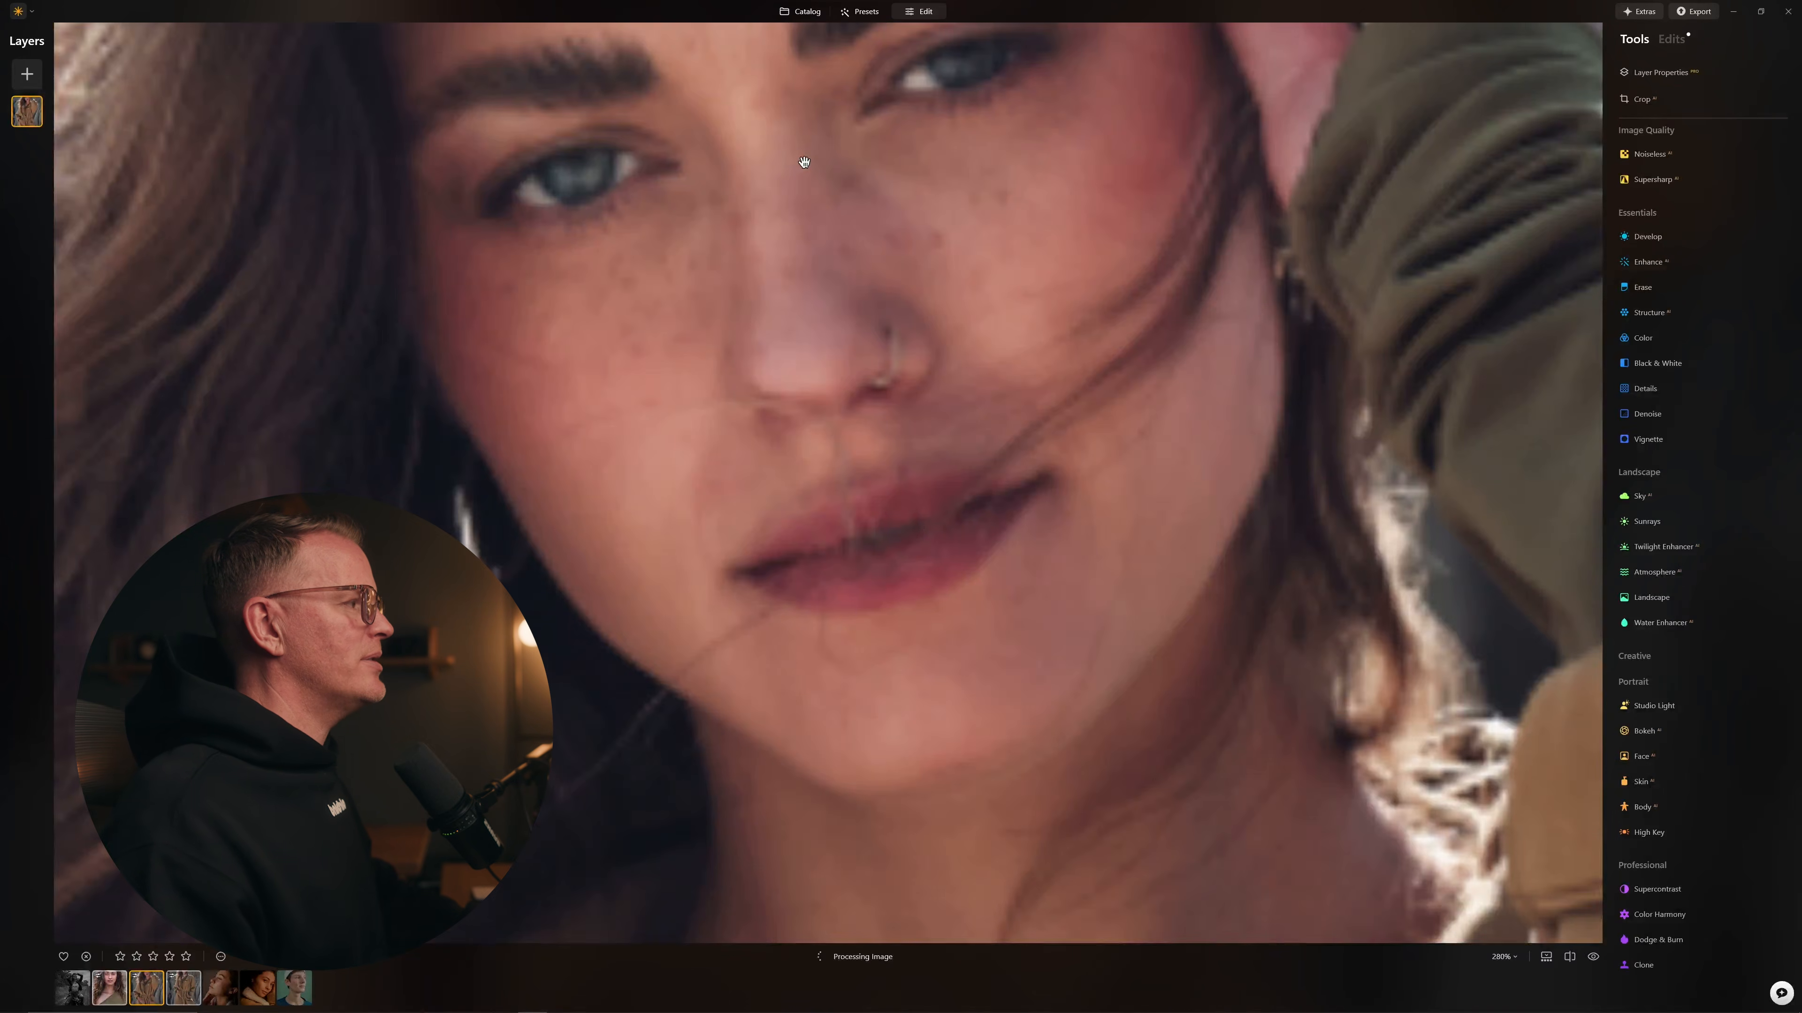
pyautogui.scroll(-4, 805, 167)
pyautogui.moveTo(828, 213); pyautogui.dragTo(875, 274)
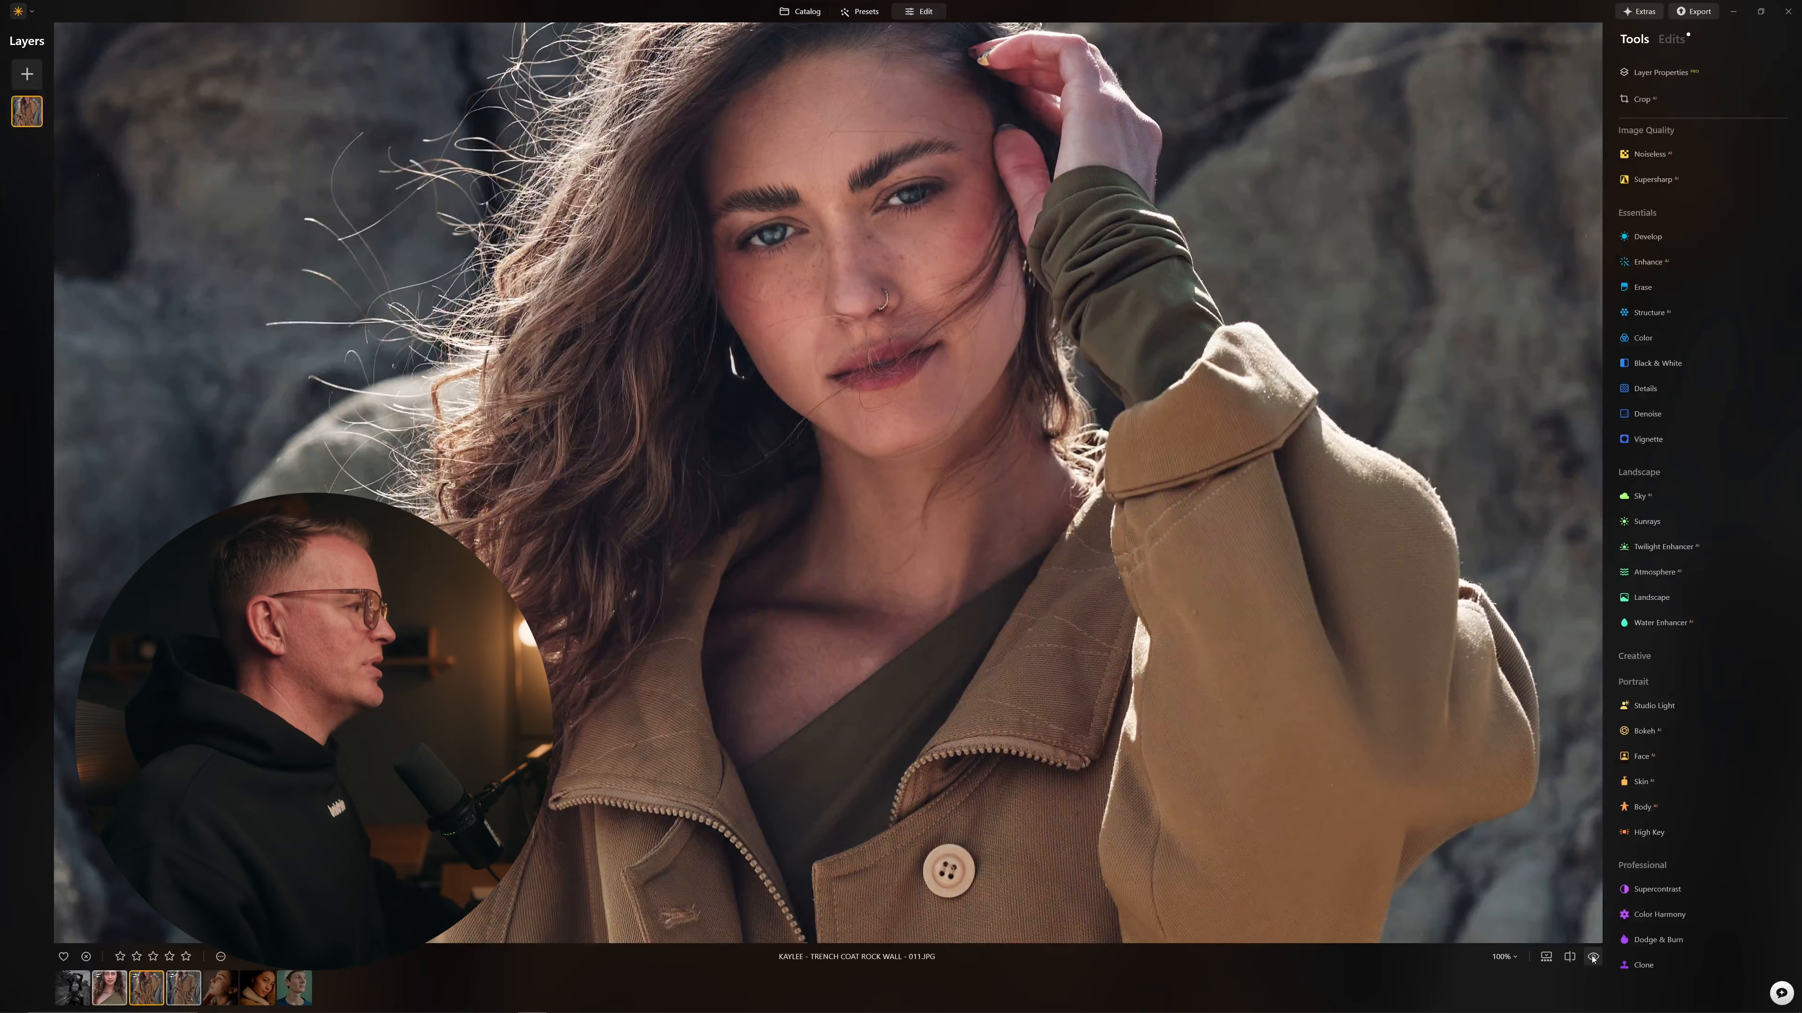
pyautogui.click(1592, 958)
pyautogui.click(1592, 958)
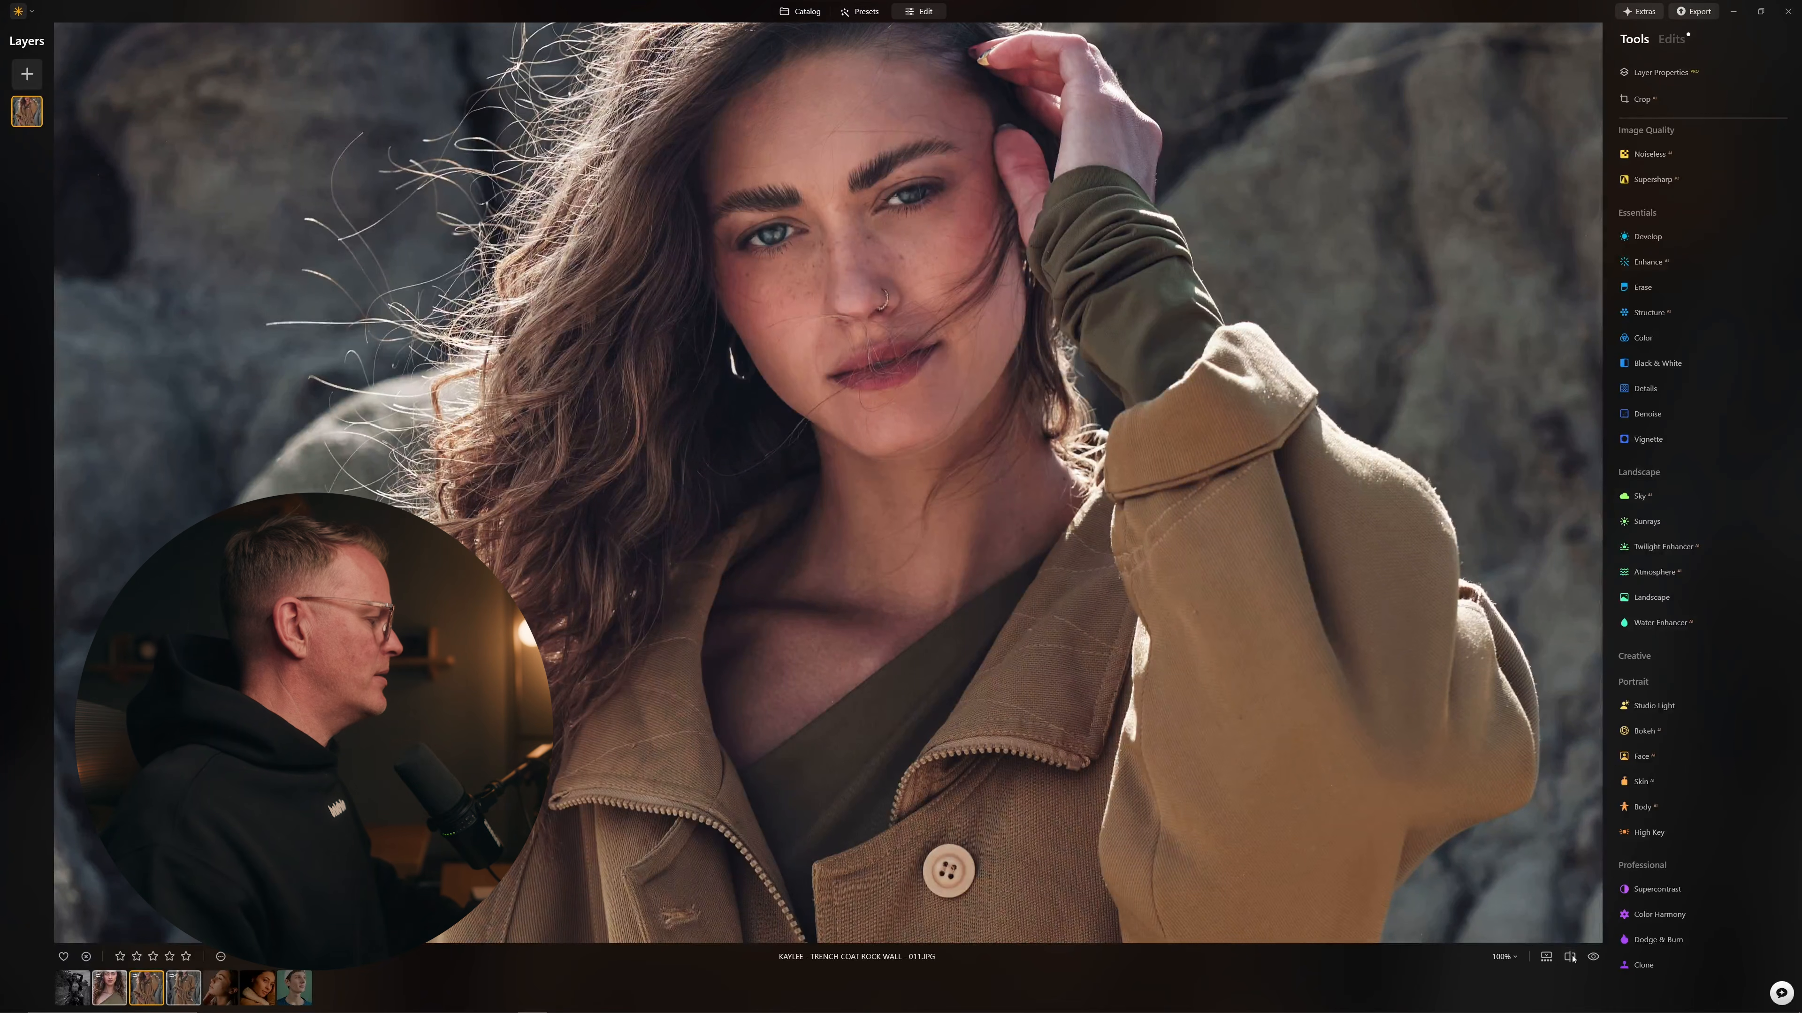
pyautogui.moveTo(228, 483); pyautogui.dragTo(403, 348)
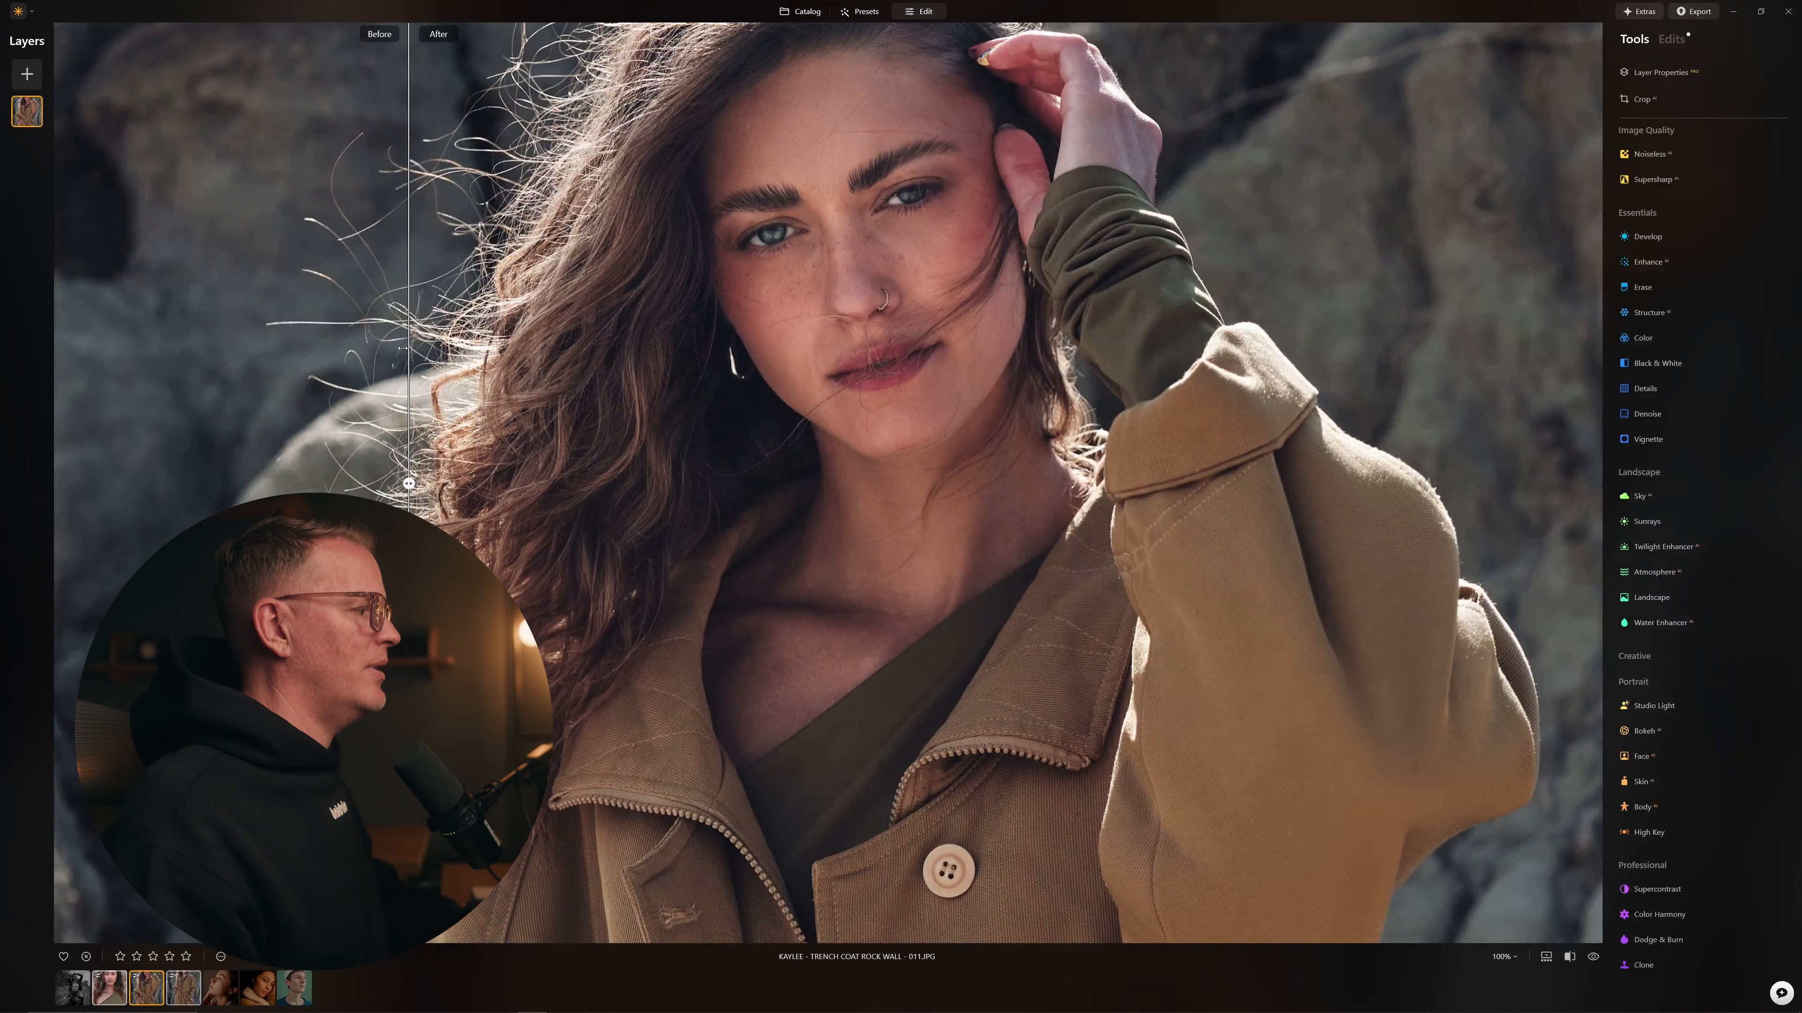
# Step: Zoom into the 013 trench-coat portrait and compare it in the before/after split, then open the acne profile portrait
pyautogui.click(184, 988)
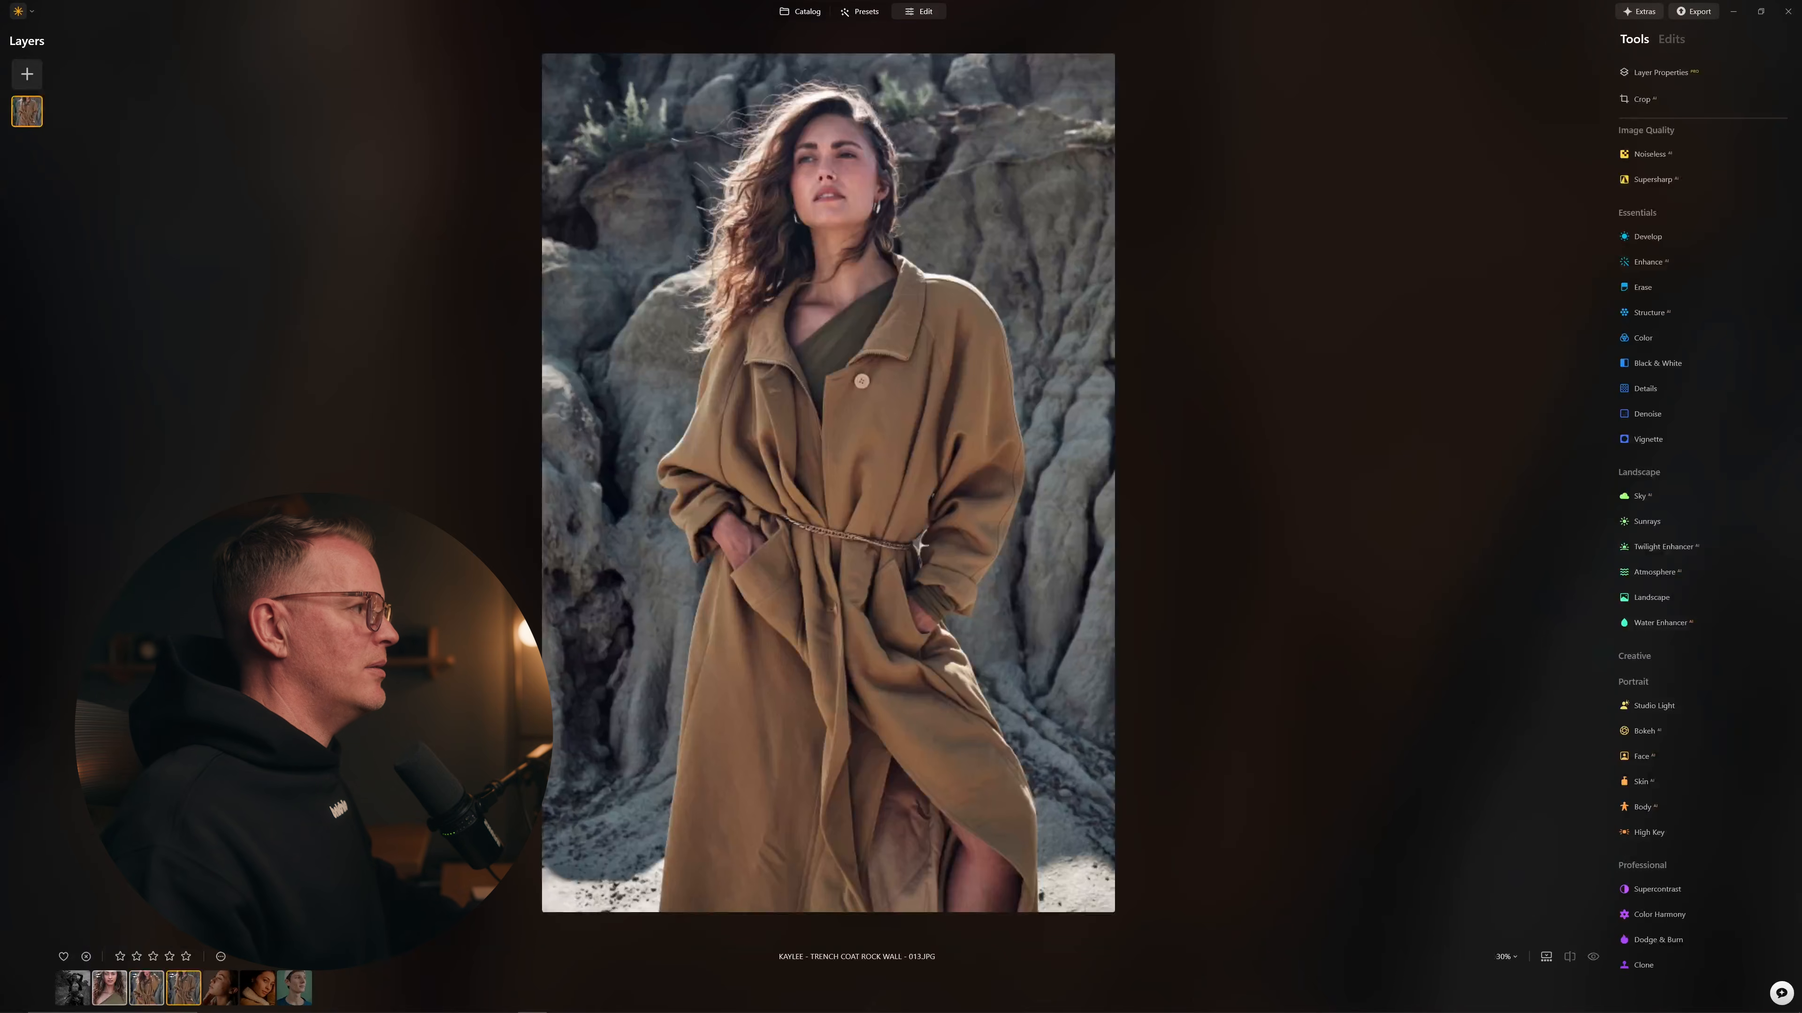
pyautogui.click(815, 153)
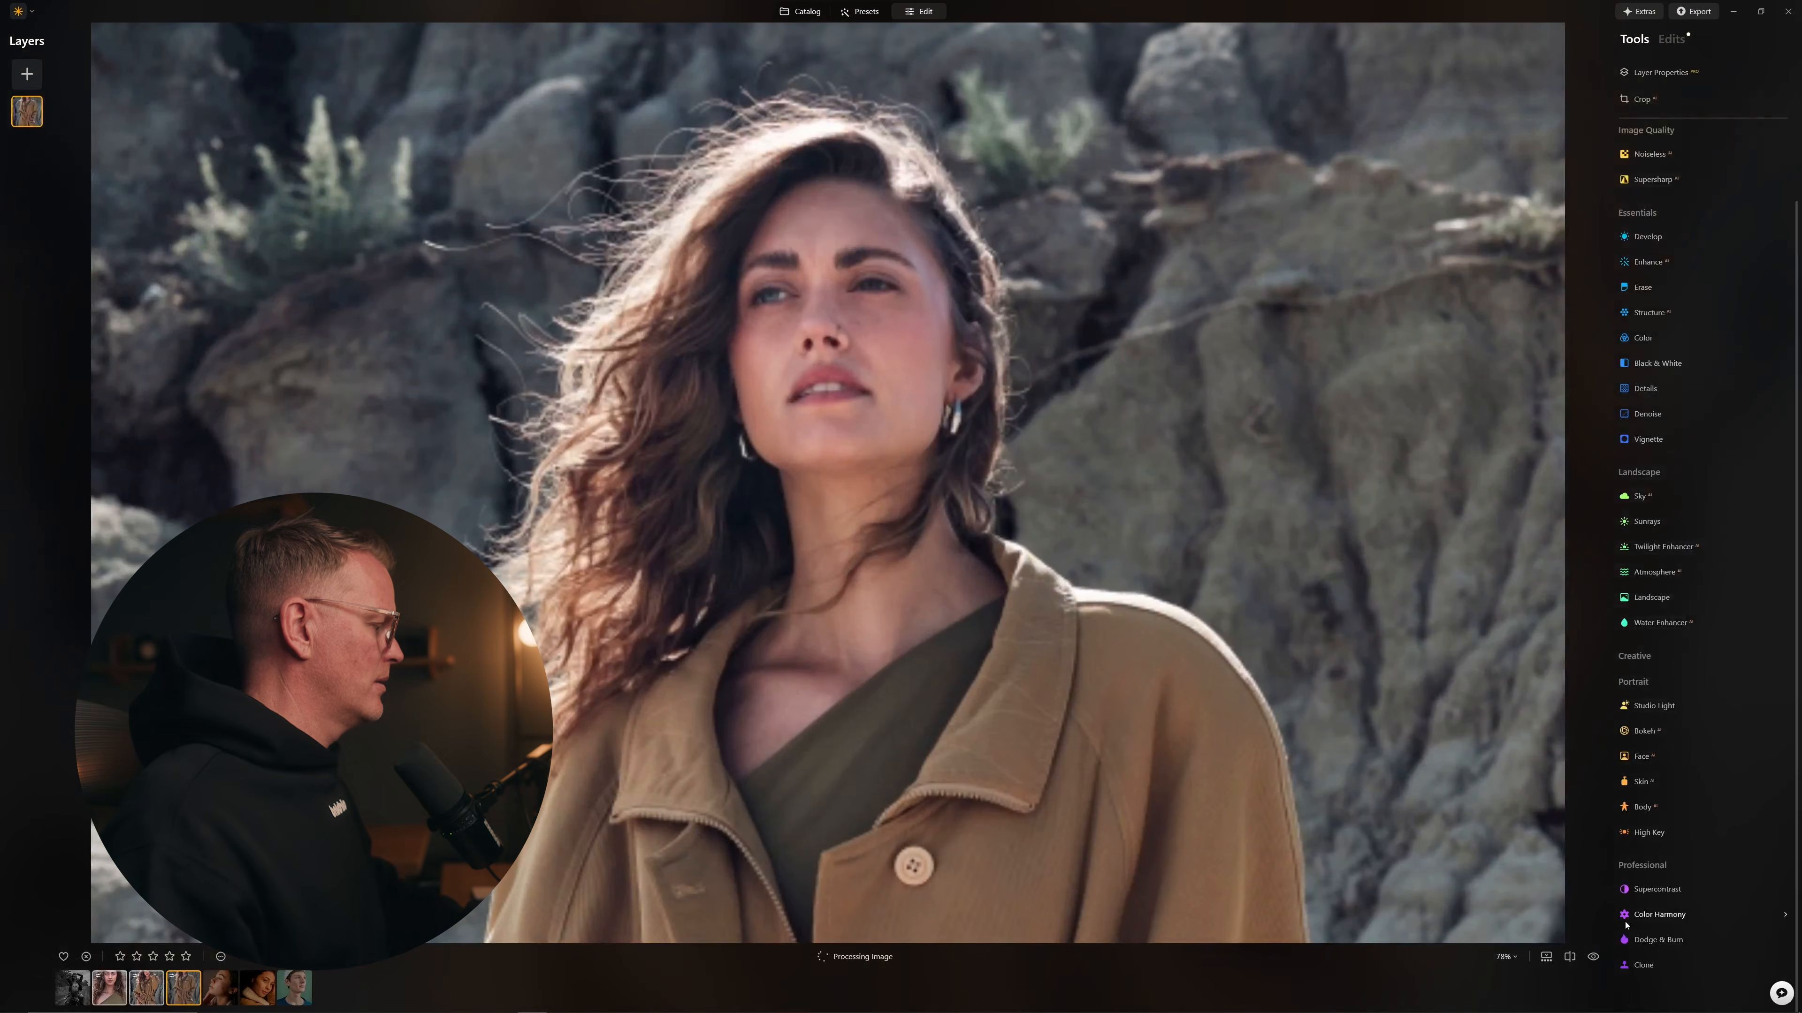
pyautogui.click(1570, 957)
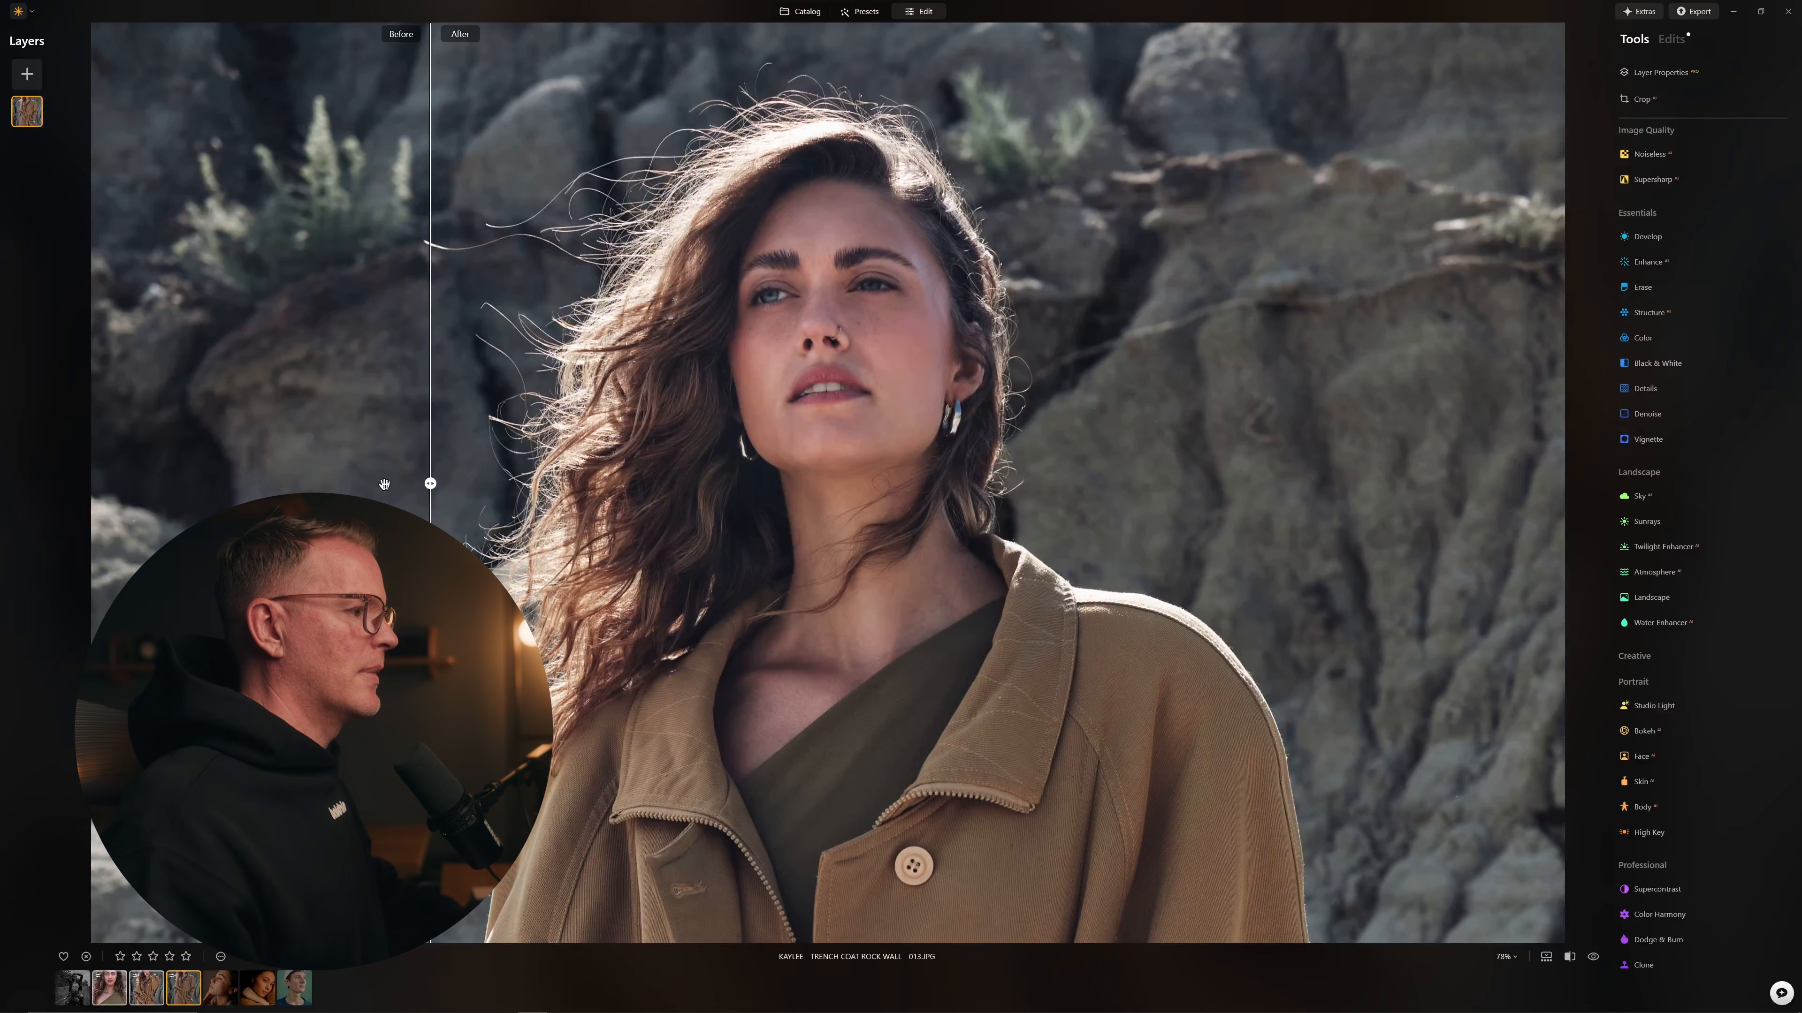
pyautogui.moveTo(420, 483); pyautogui.dragTo(173, 420)
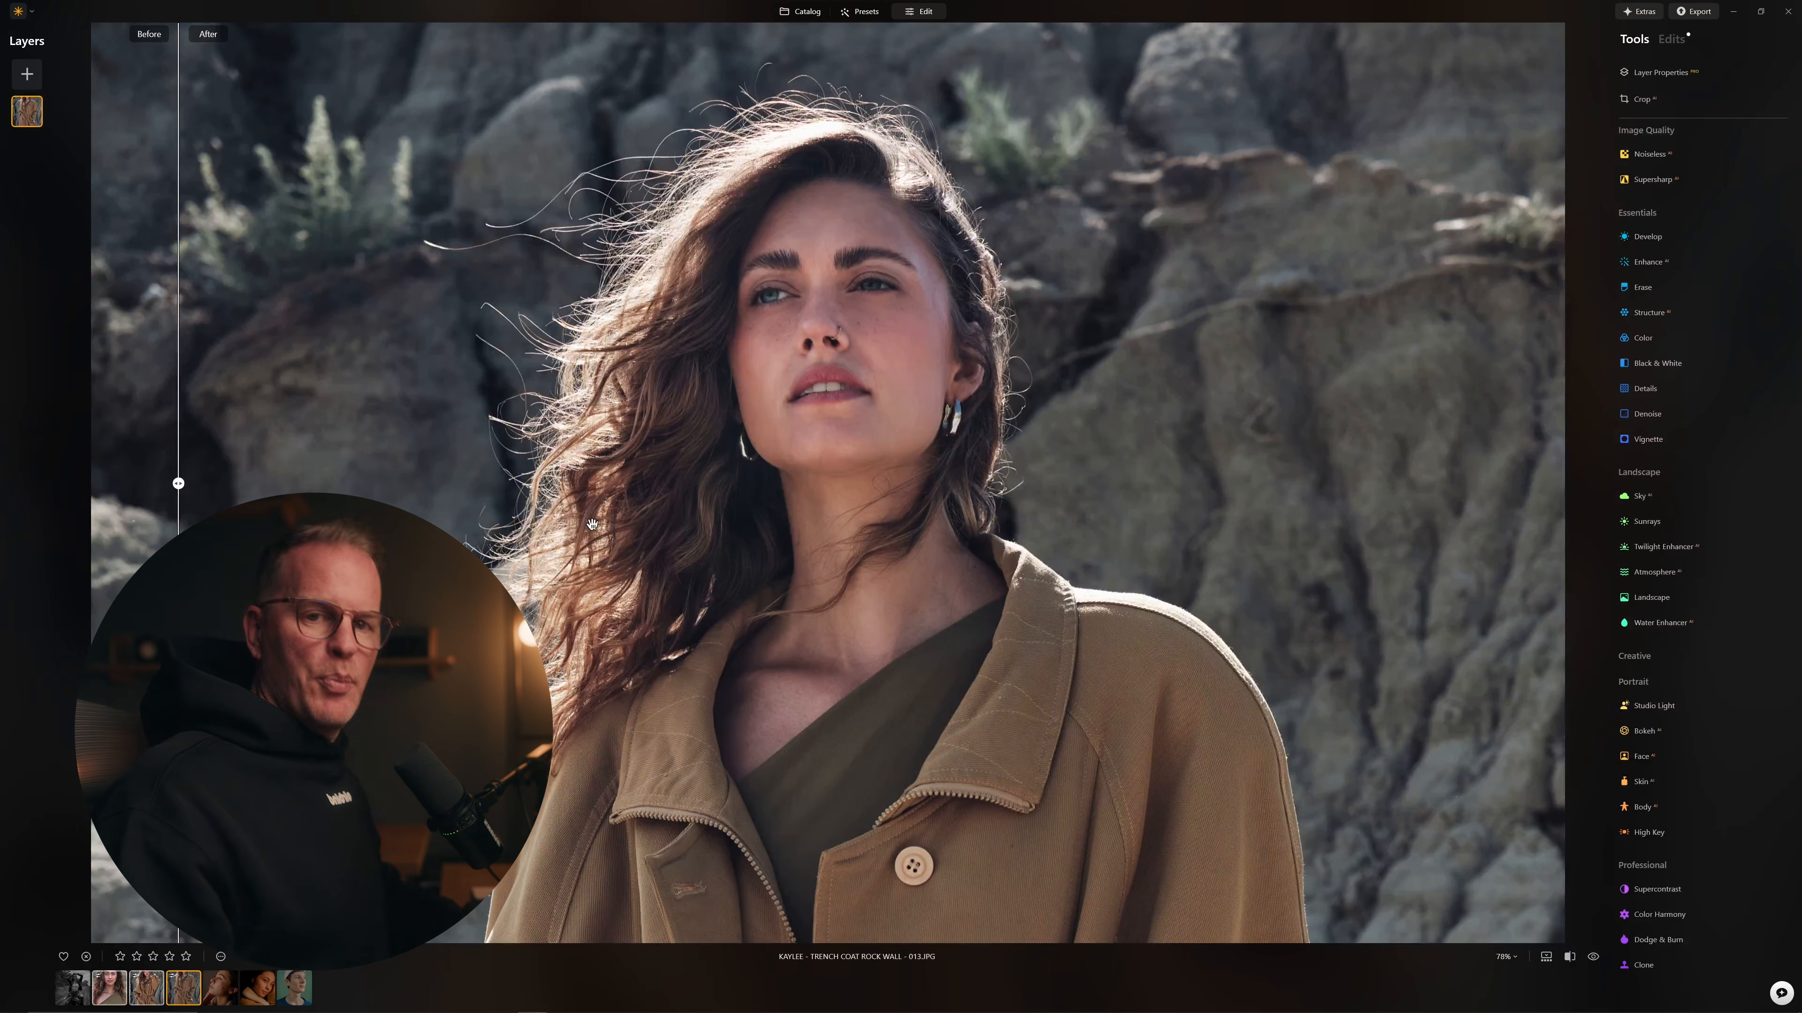
pyautogui.click(220, 986)
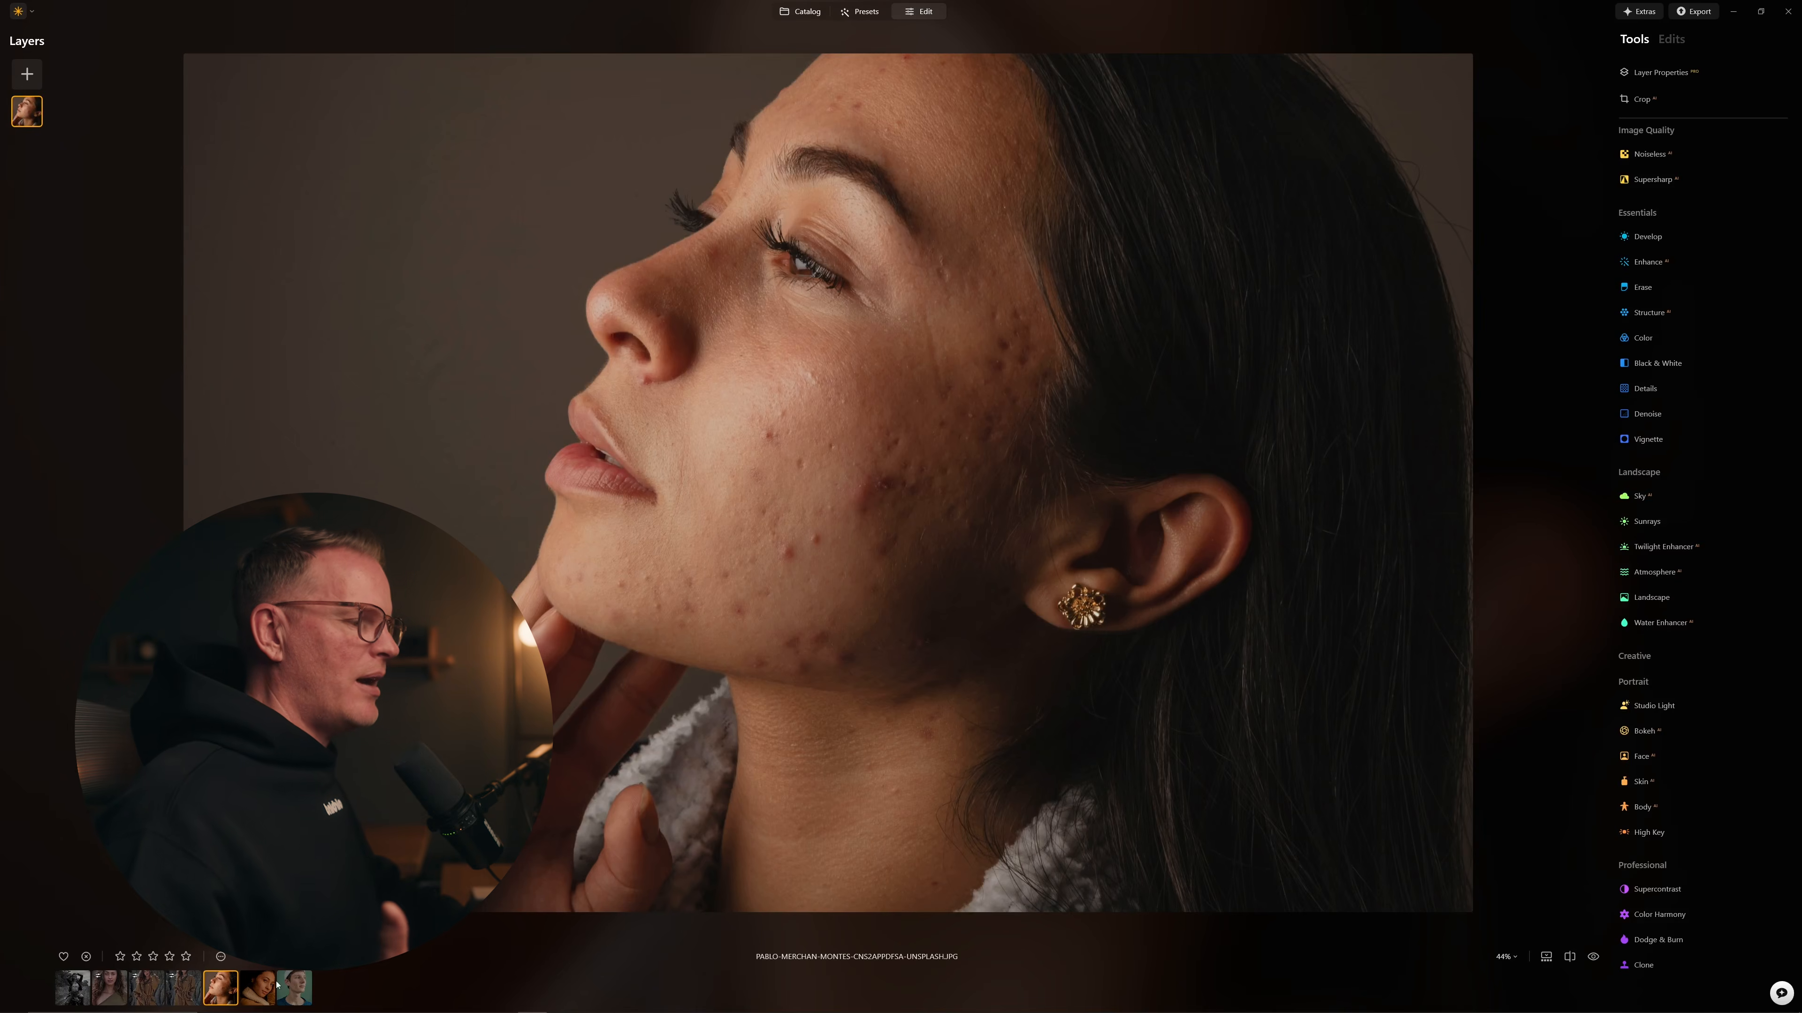
# Step: On the wall-leaning portrait, raise Skin Blemish Removal to 93 and zoom in and out to check the acne
pyautogui.click(269, 986)
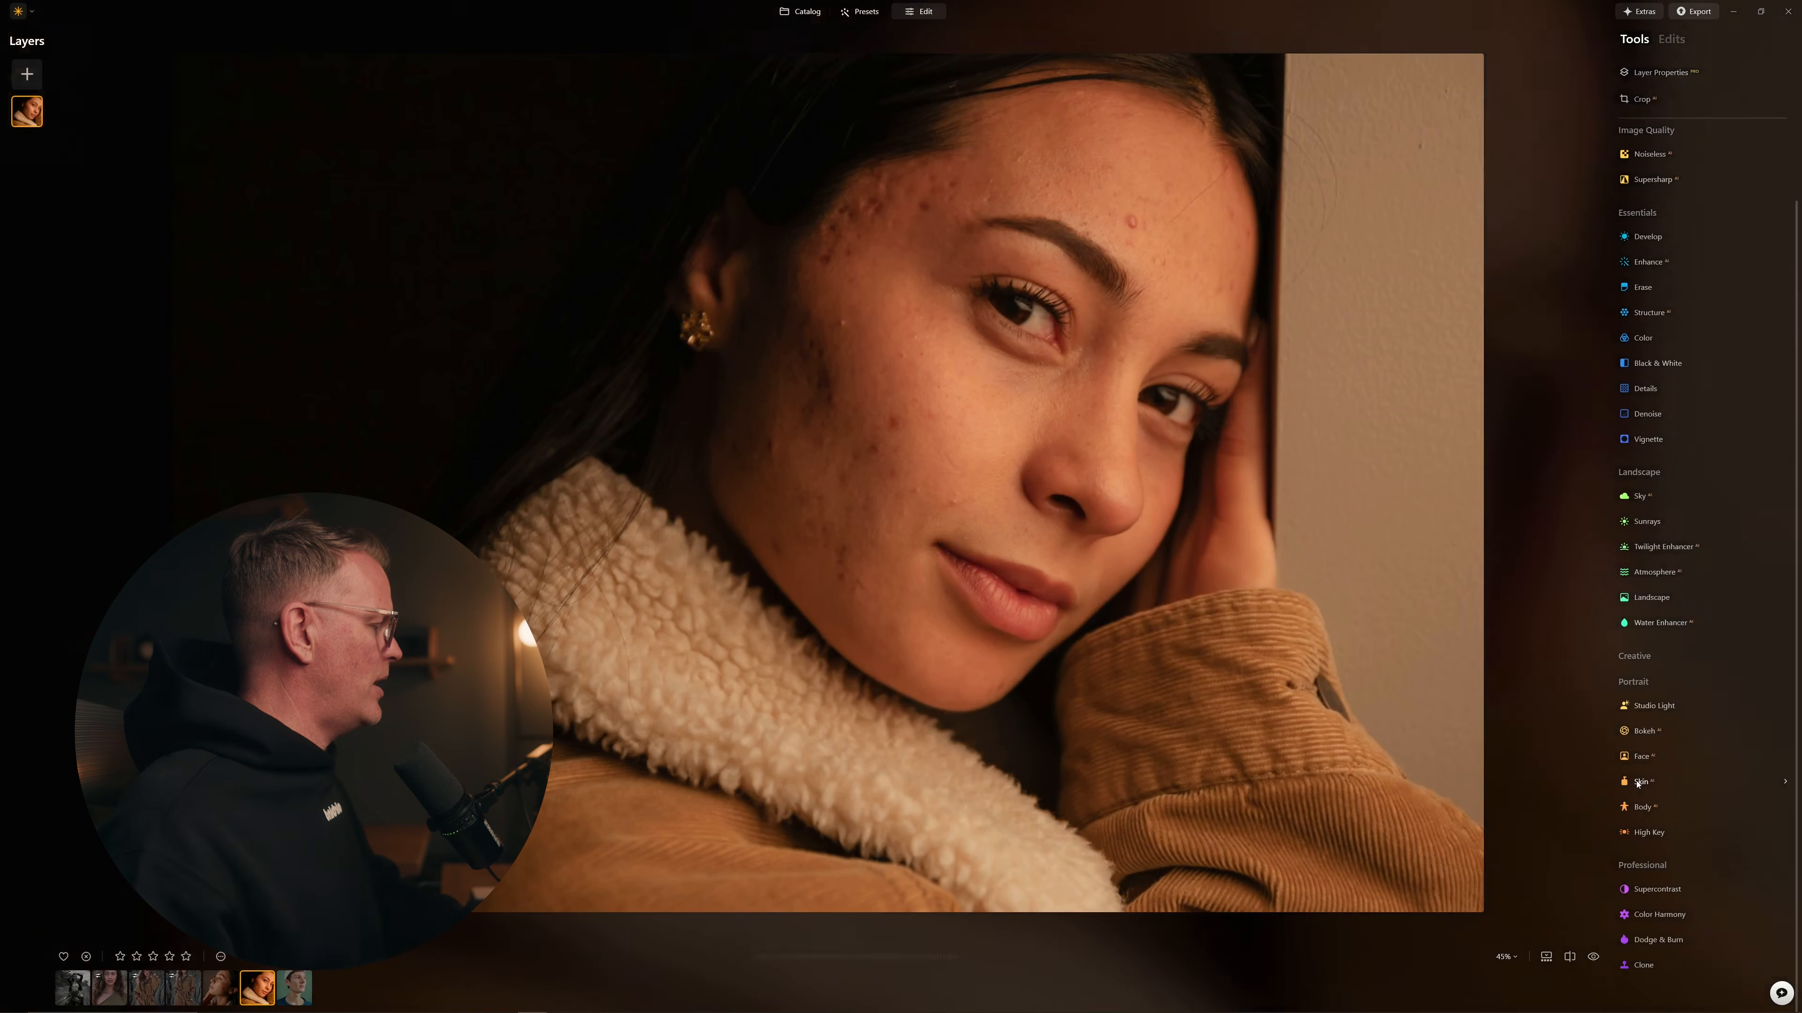
pyautogui.click(1637, 782)
pyautogui.moveTo(1726, 873); pyautogui.dragTo(1764, 873)
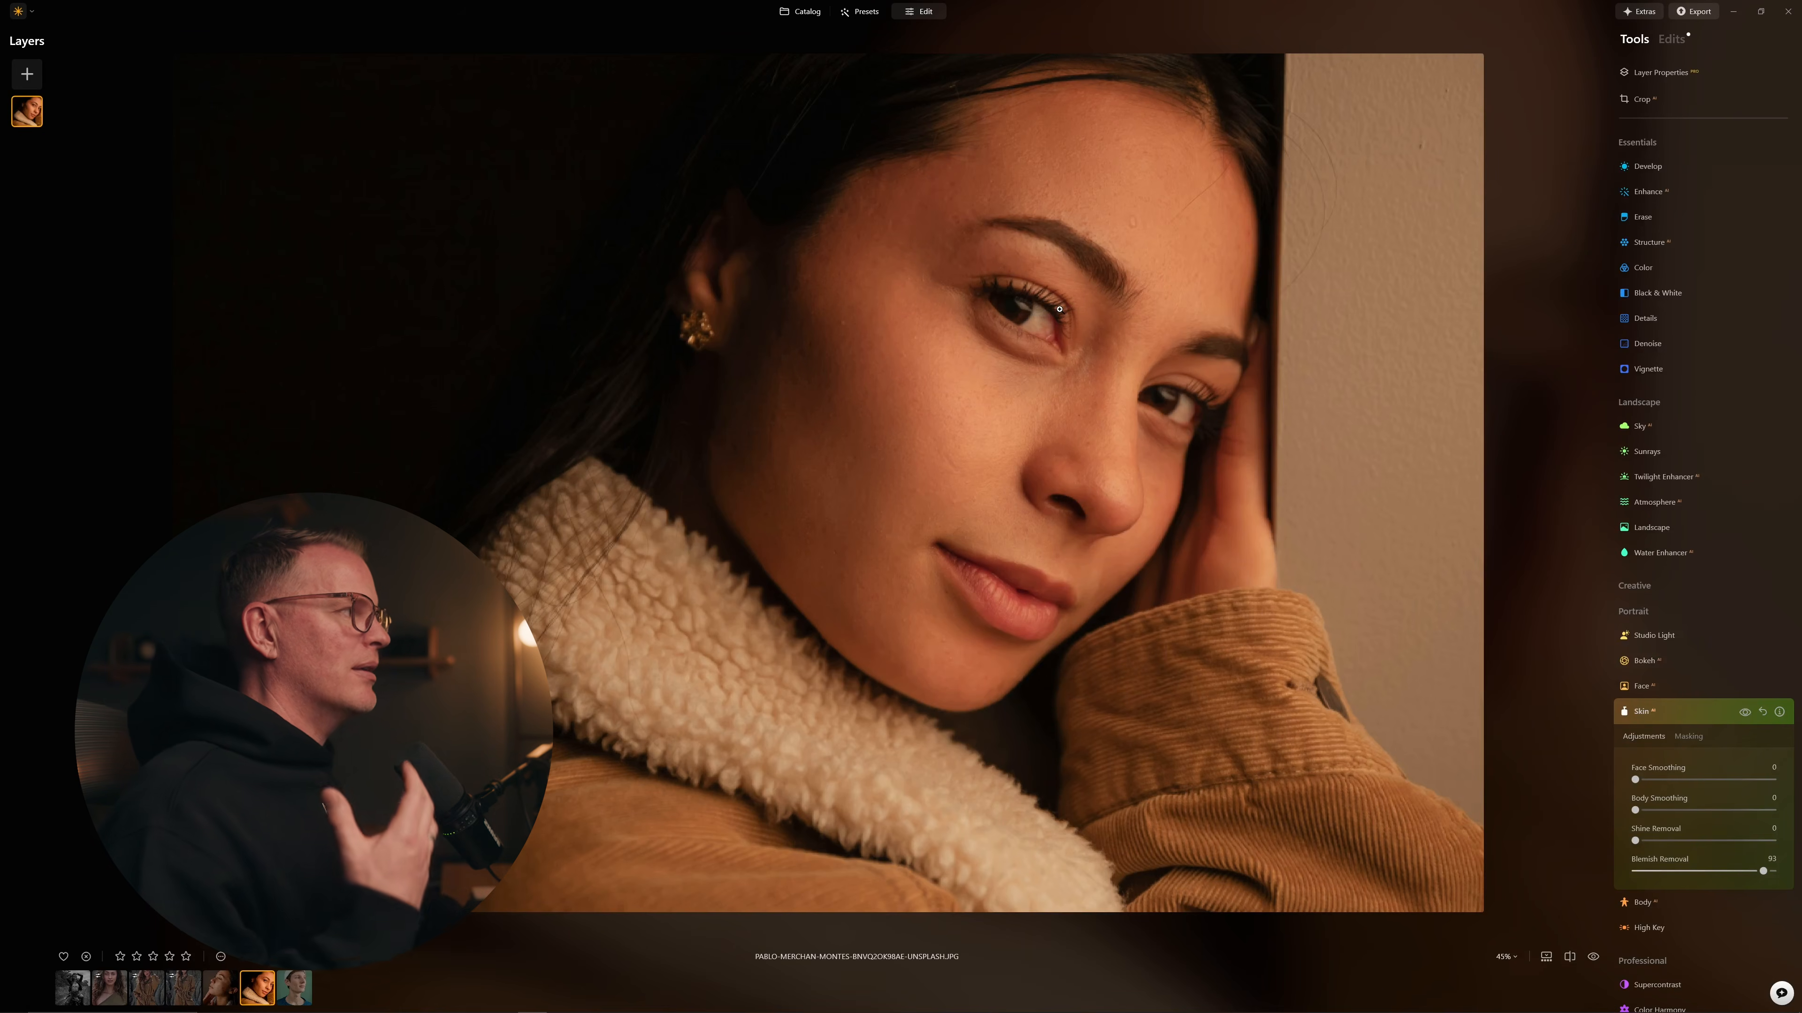
pyautogui.scroll(3, 1027, 157)
pyautogui.scroll(2, 1027, 157)
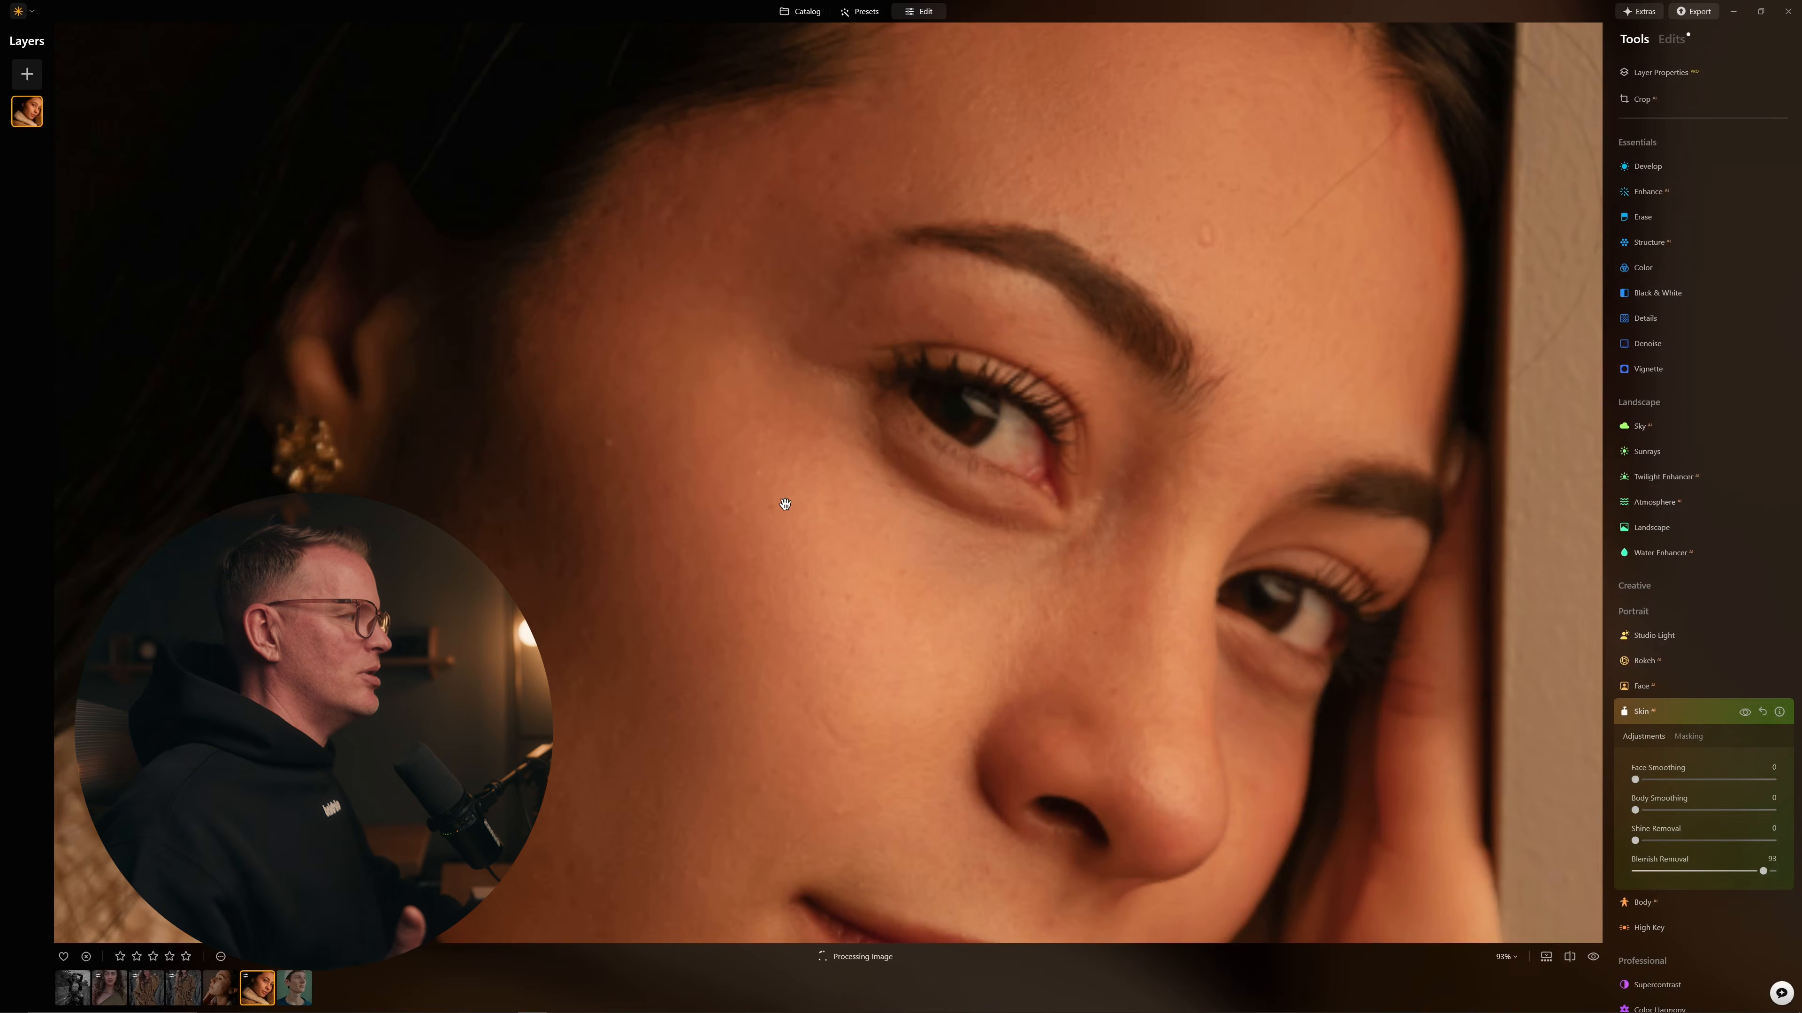
pyautogui.scroll(-4, 785, 504)
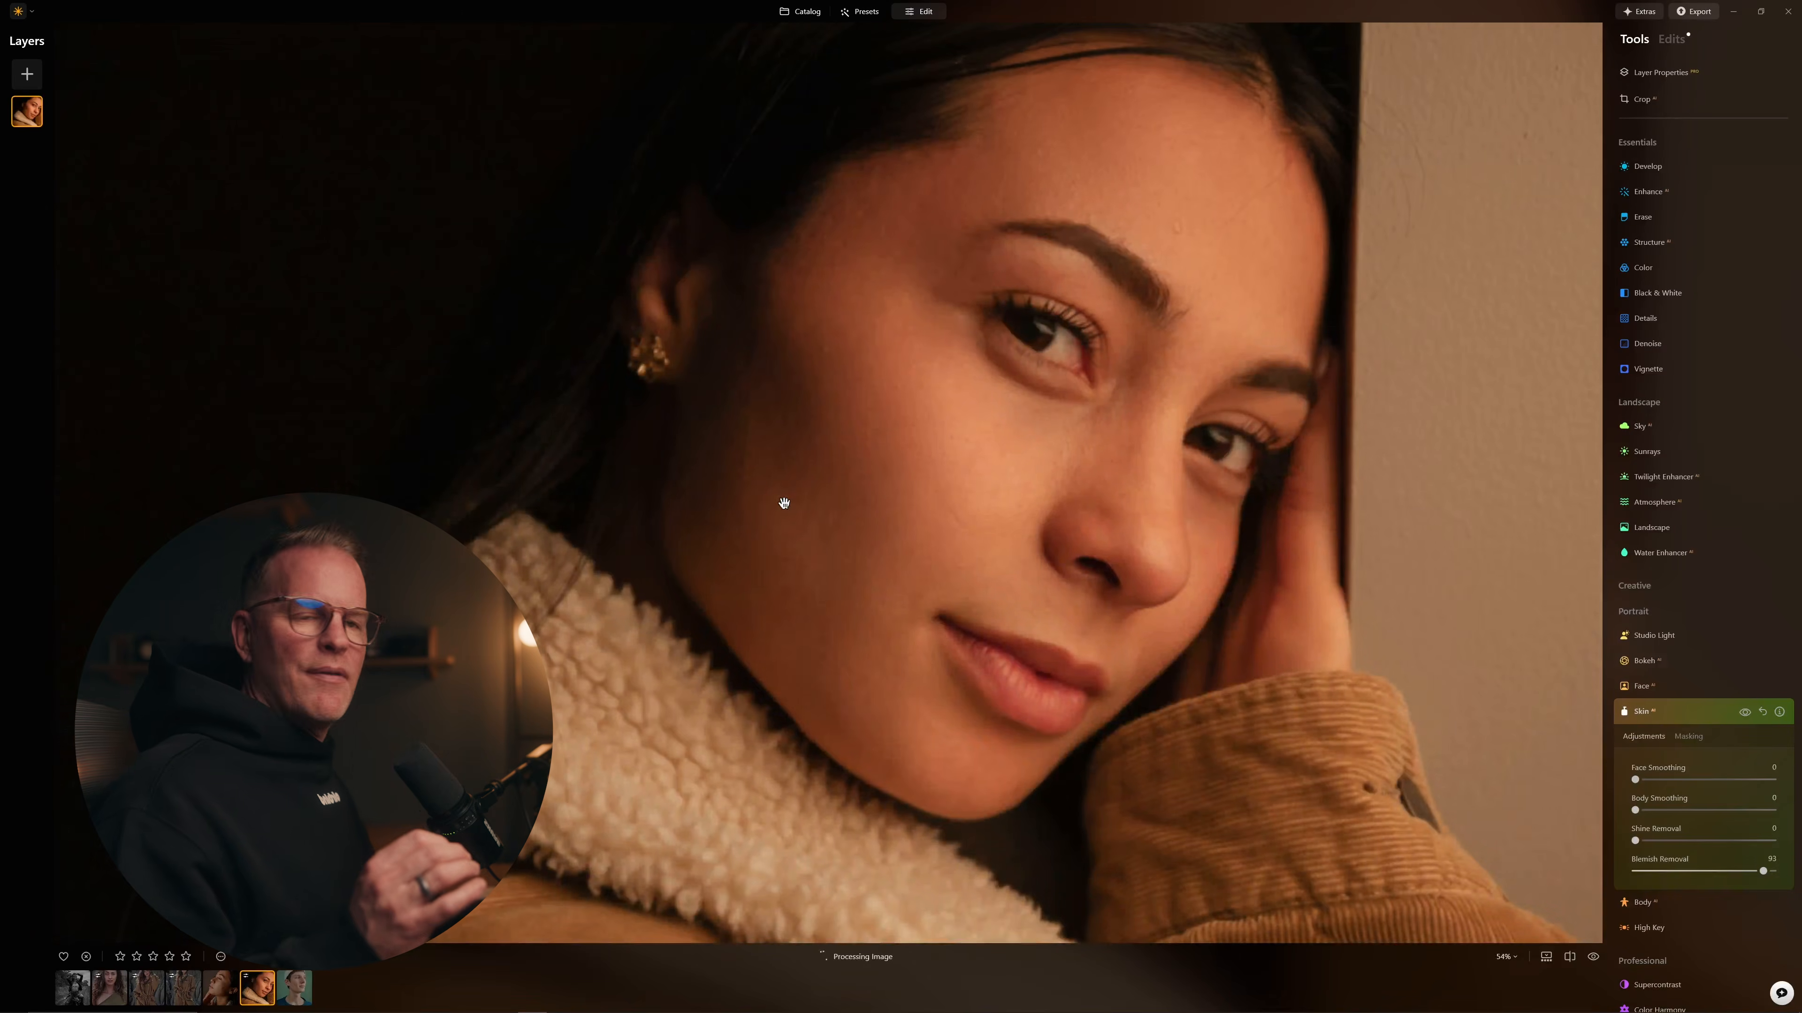
pyautogui.scroll(-3, 784, 502)
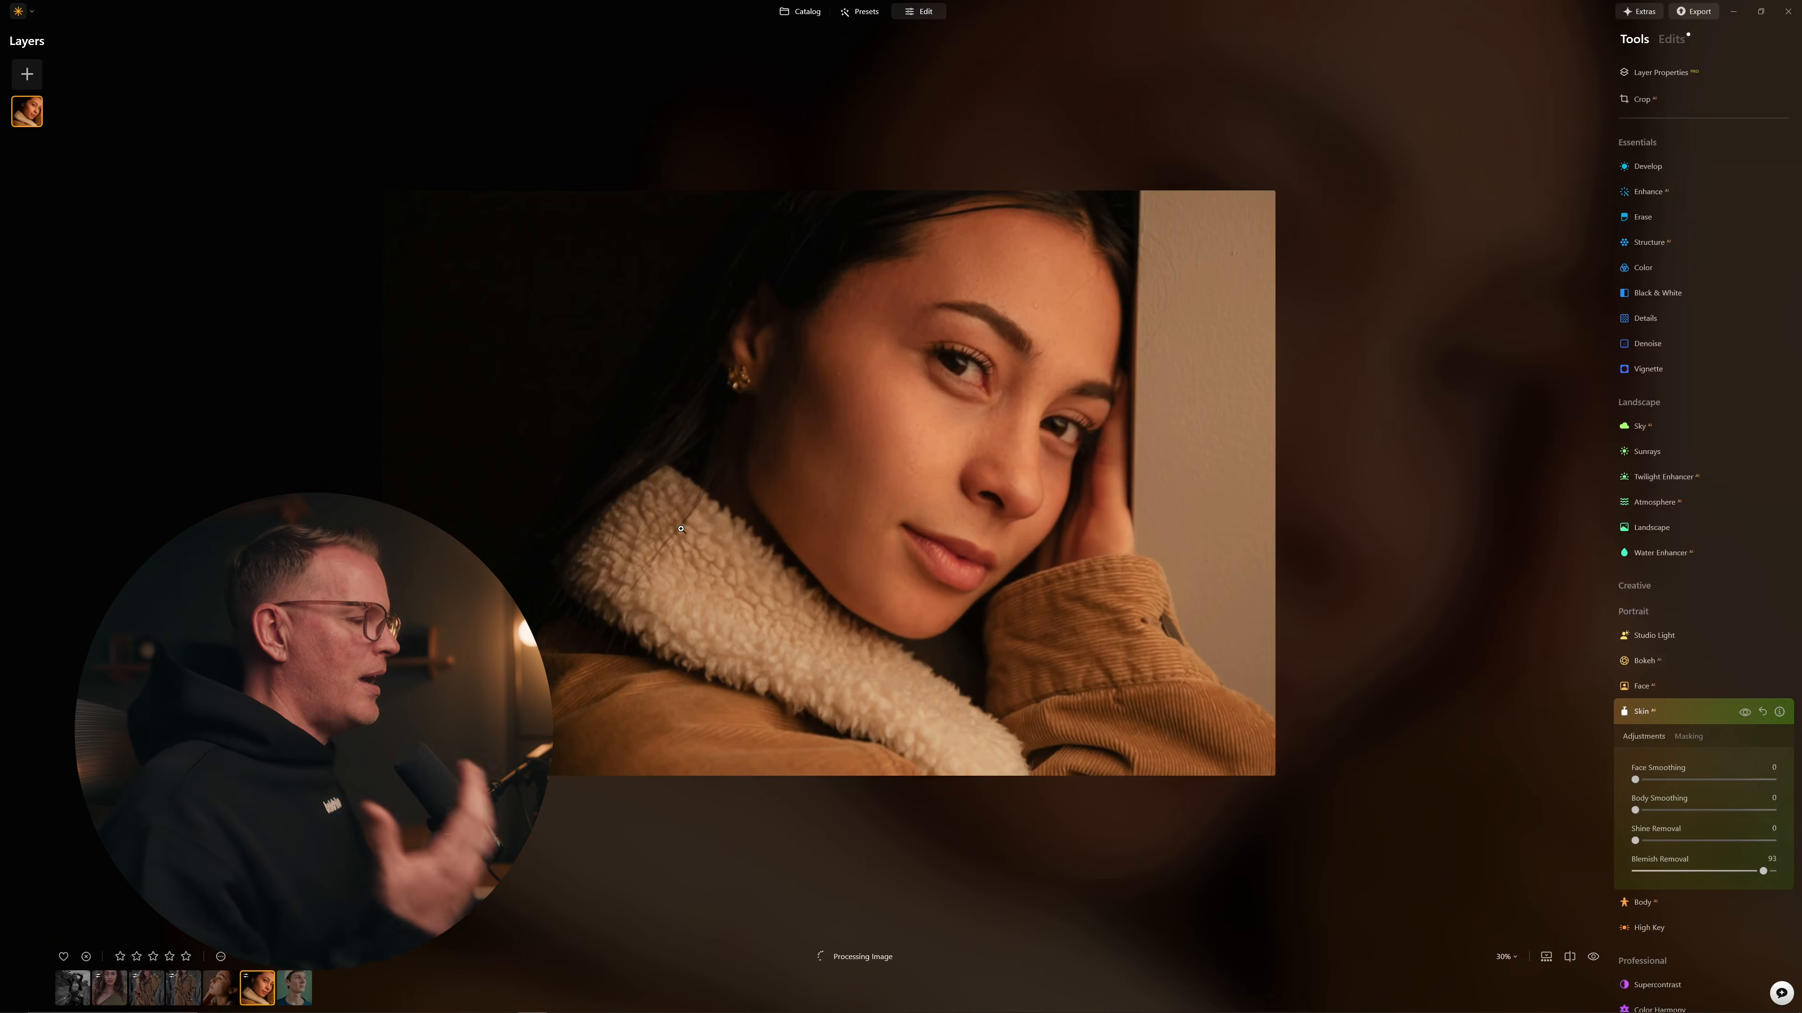
# Step: Sync the skin retouching to the other photos via Adjustments > Sync Adjustments, then open the beanie portrait
pyautogui.rightClick(302, 992)
pyautogui.moveTo(369, 805)
pyautogui.click(482, 811)
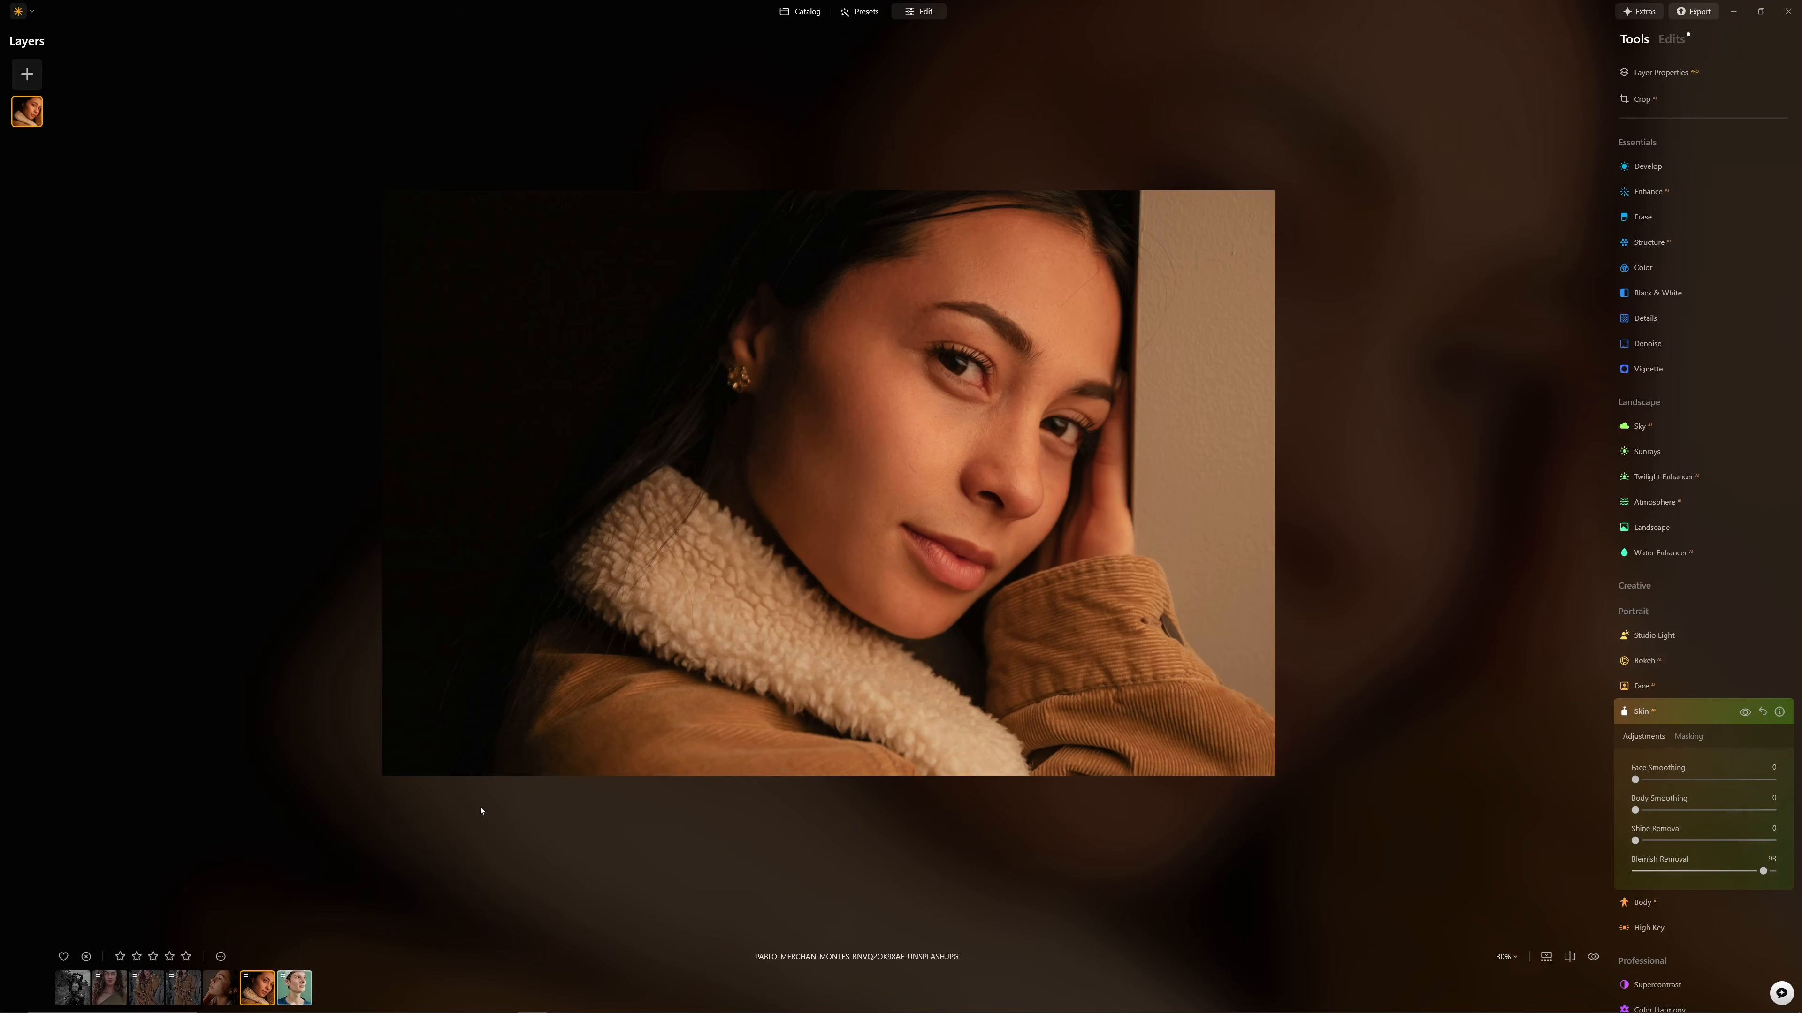
pyautogui.click(309, 983)
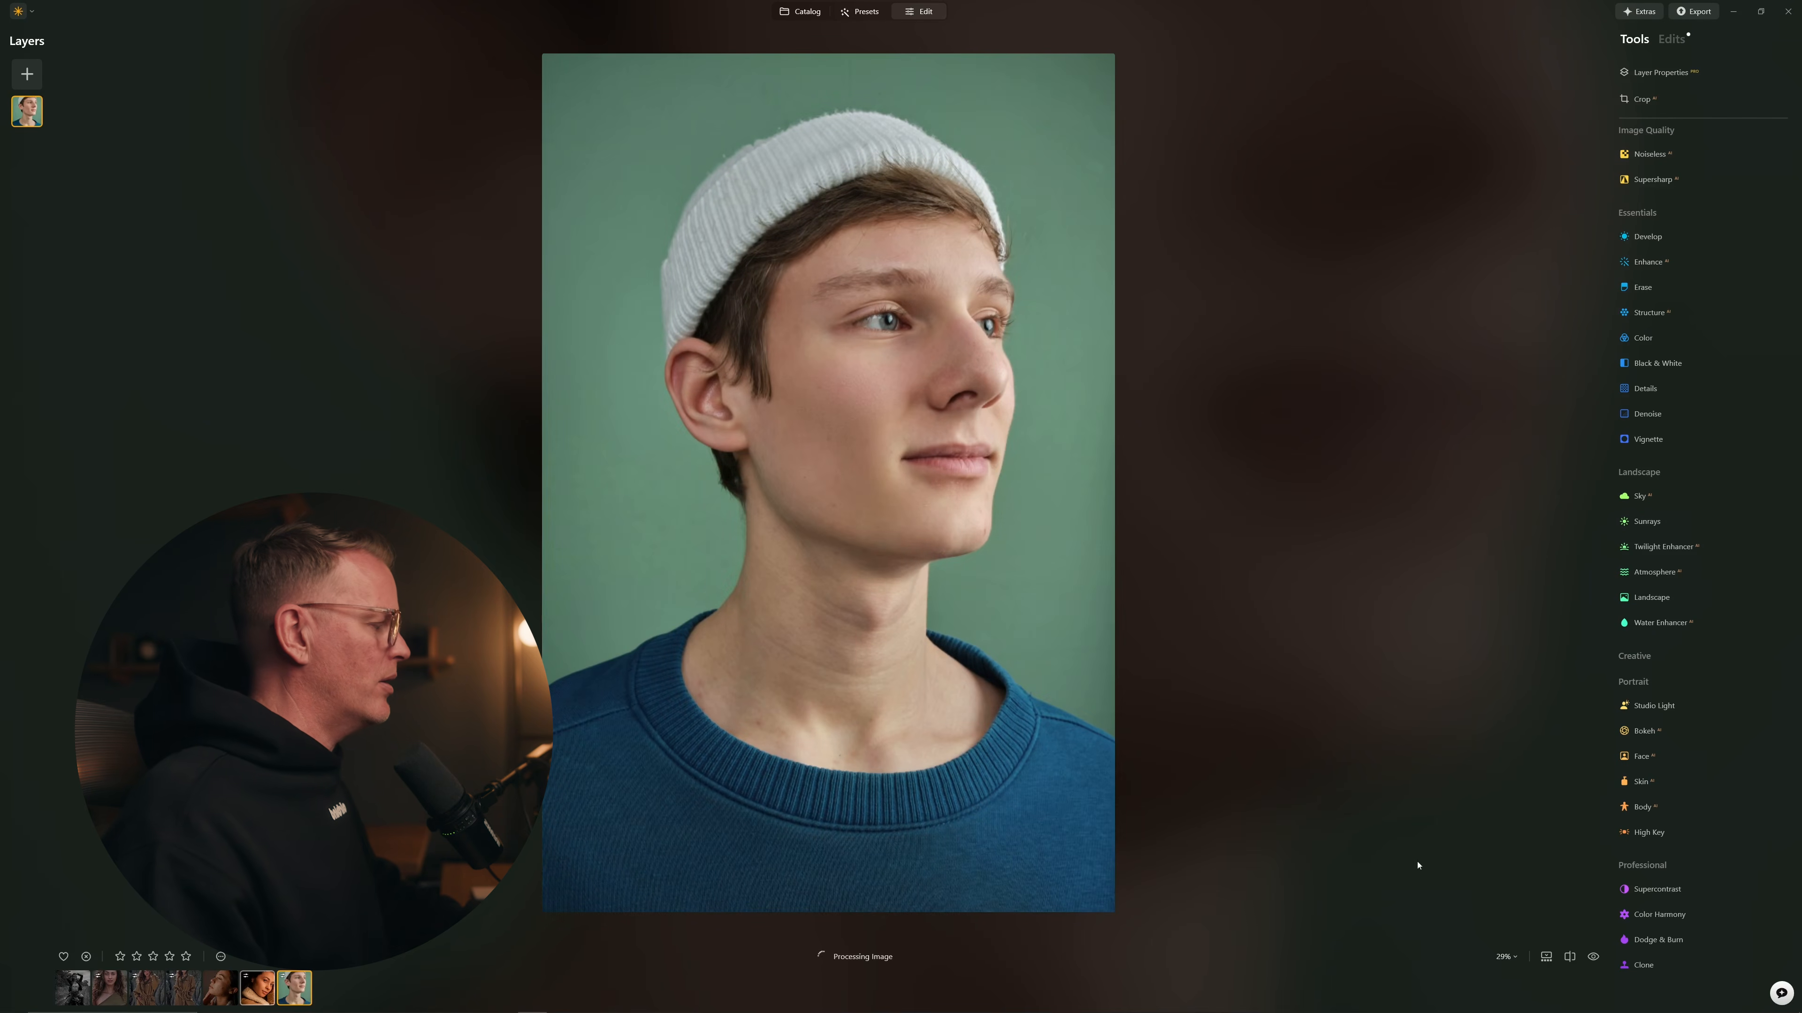
# Step: Toggle the original, expand the Skin entry in the Edits list, and slide the before/after divider
pyautogui.click(1593, 956)
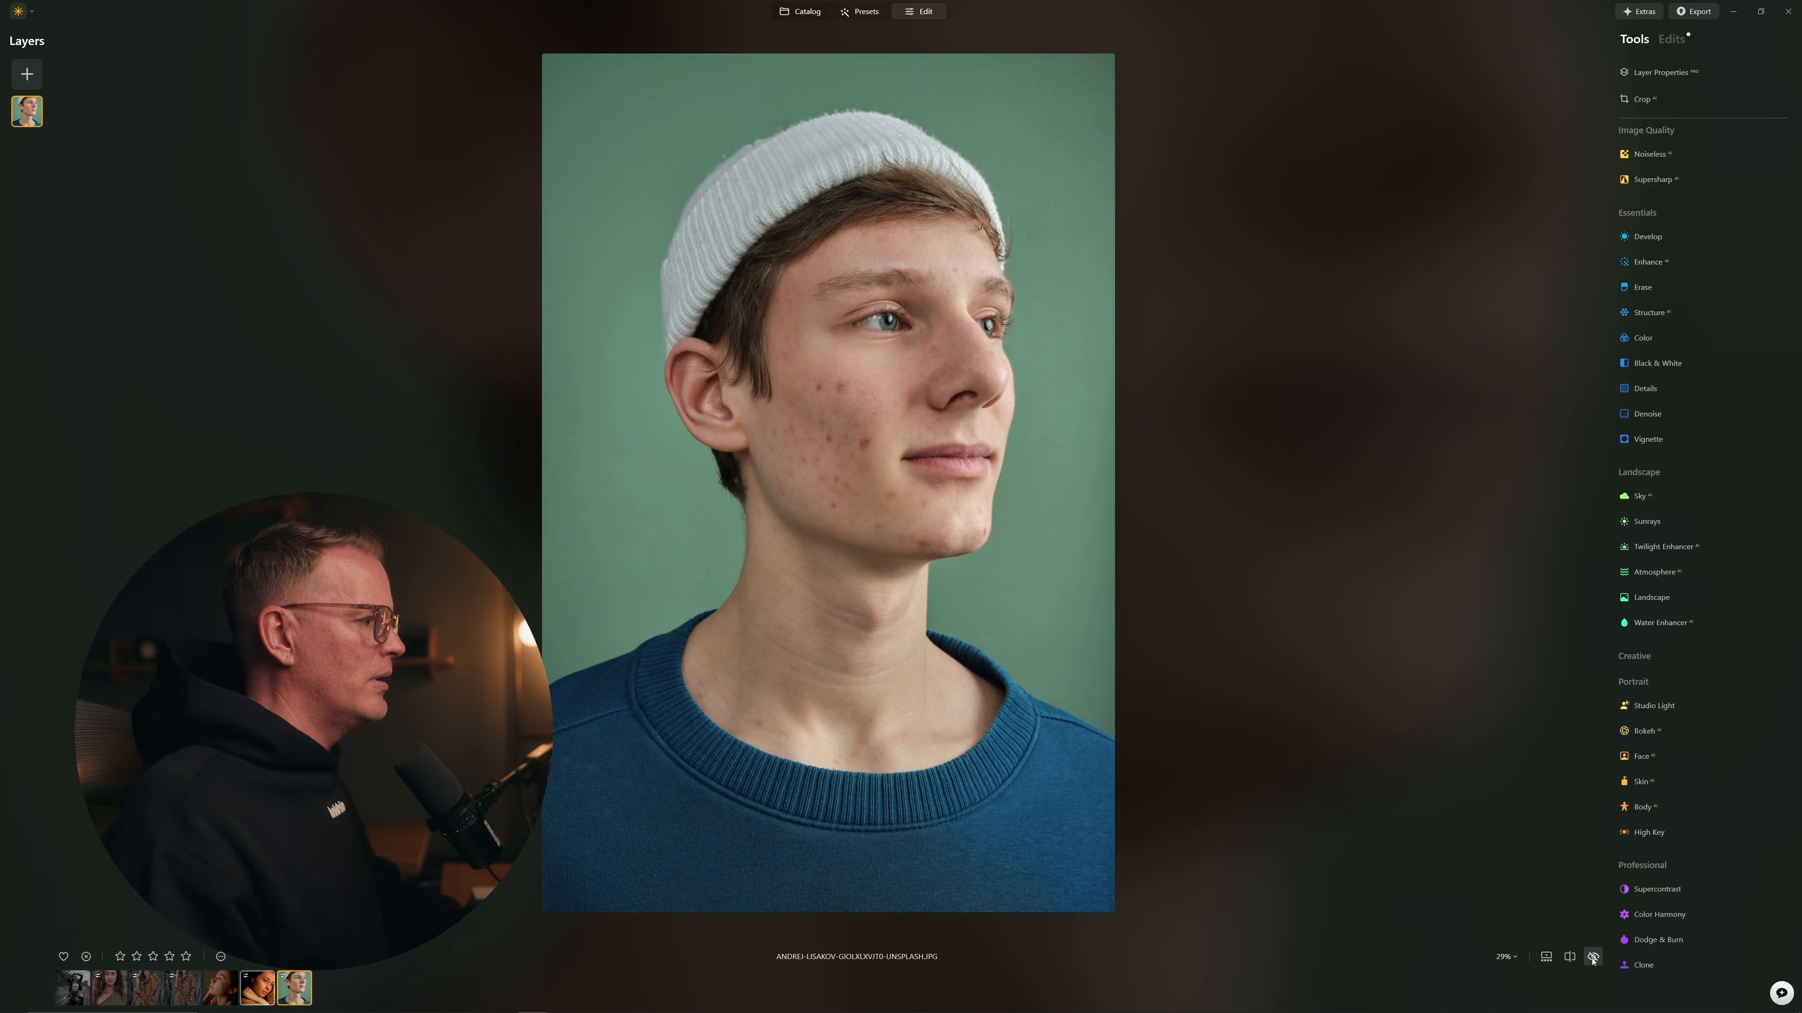
pyautogui.click(1592, 957)
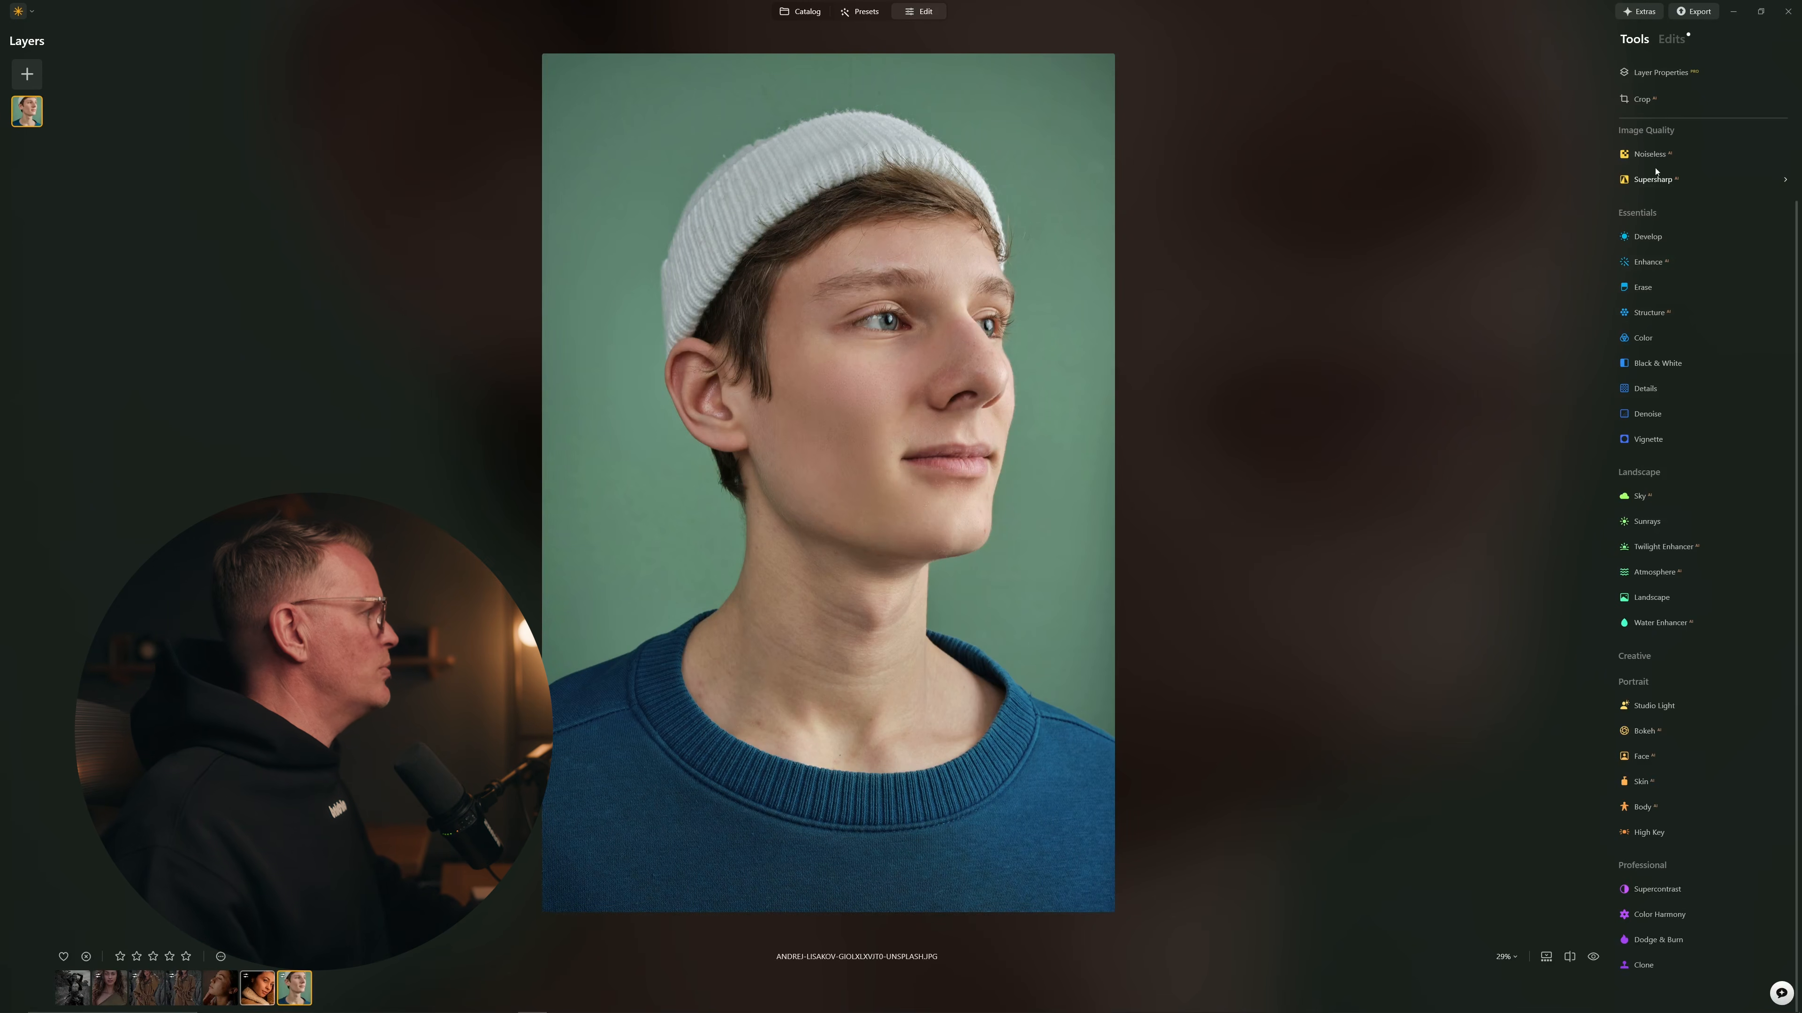
pyautogui.click(1667, 42)
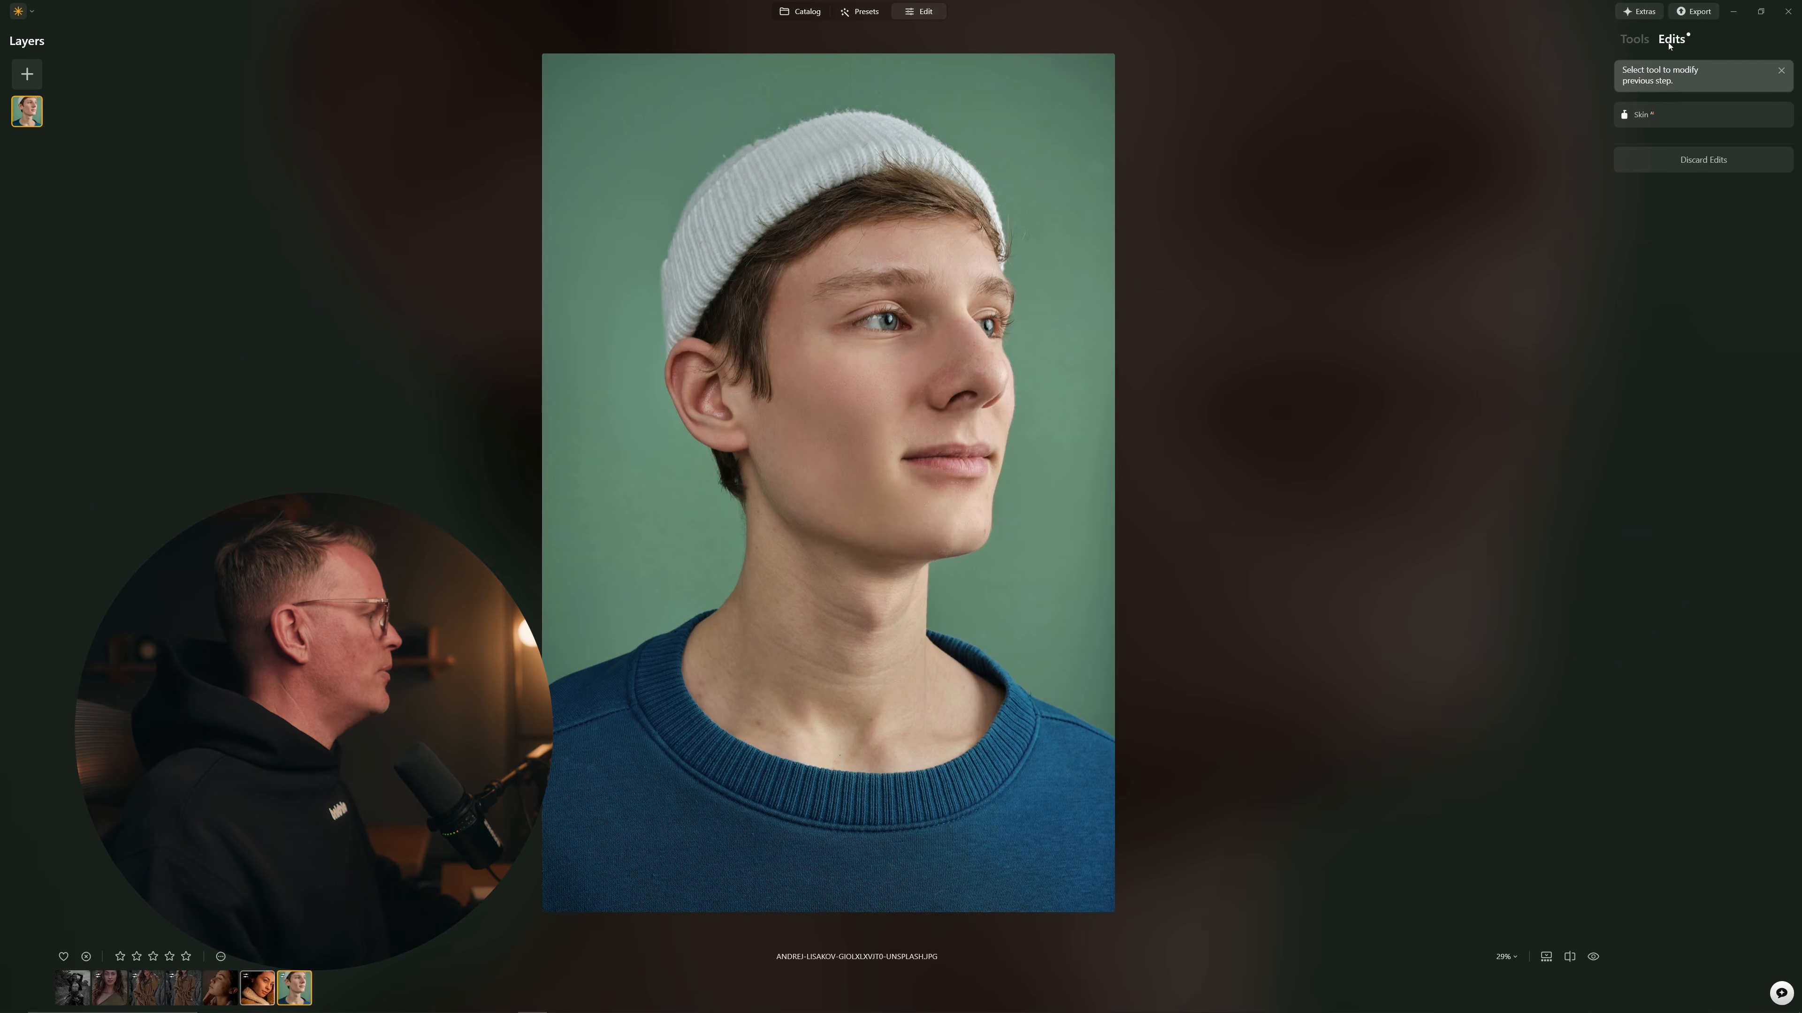
pyautogui.click(1680, 119)
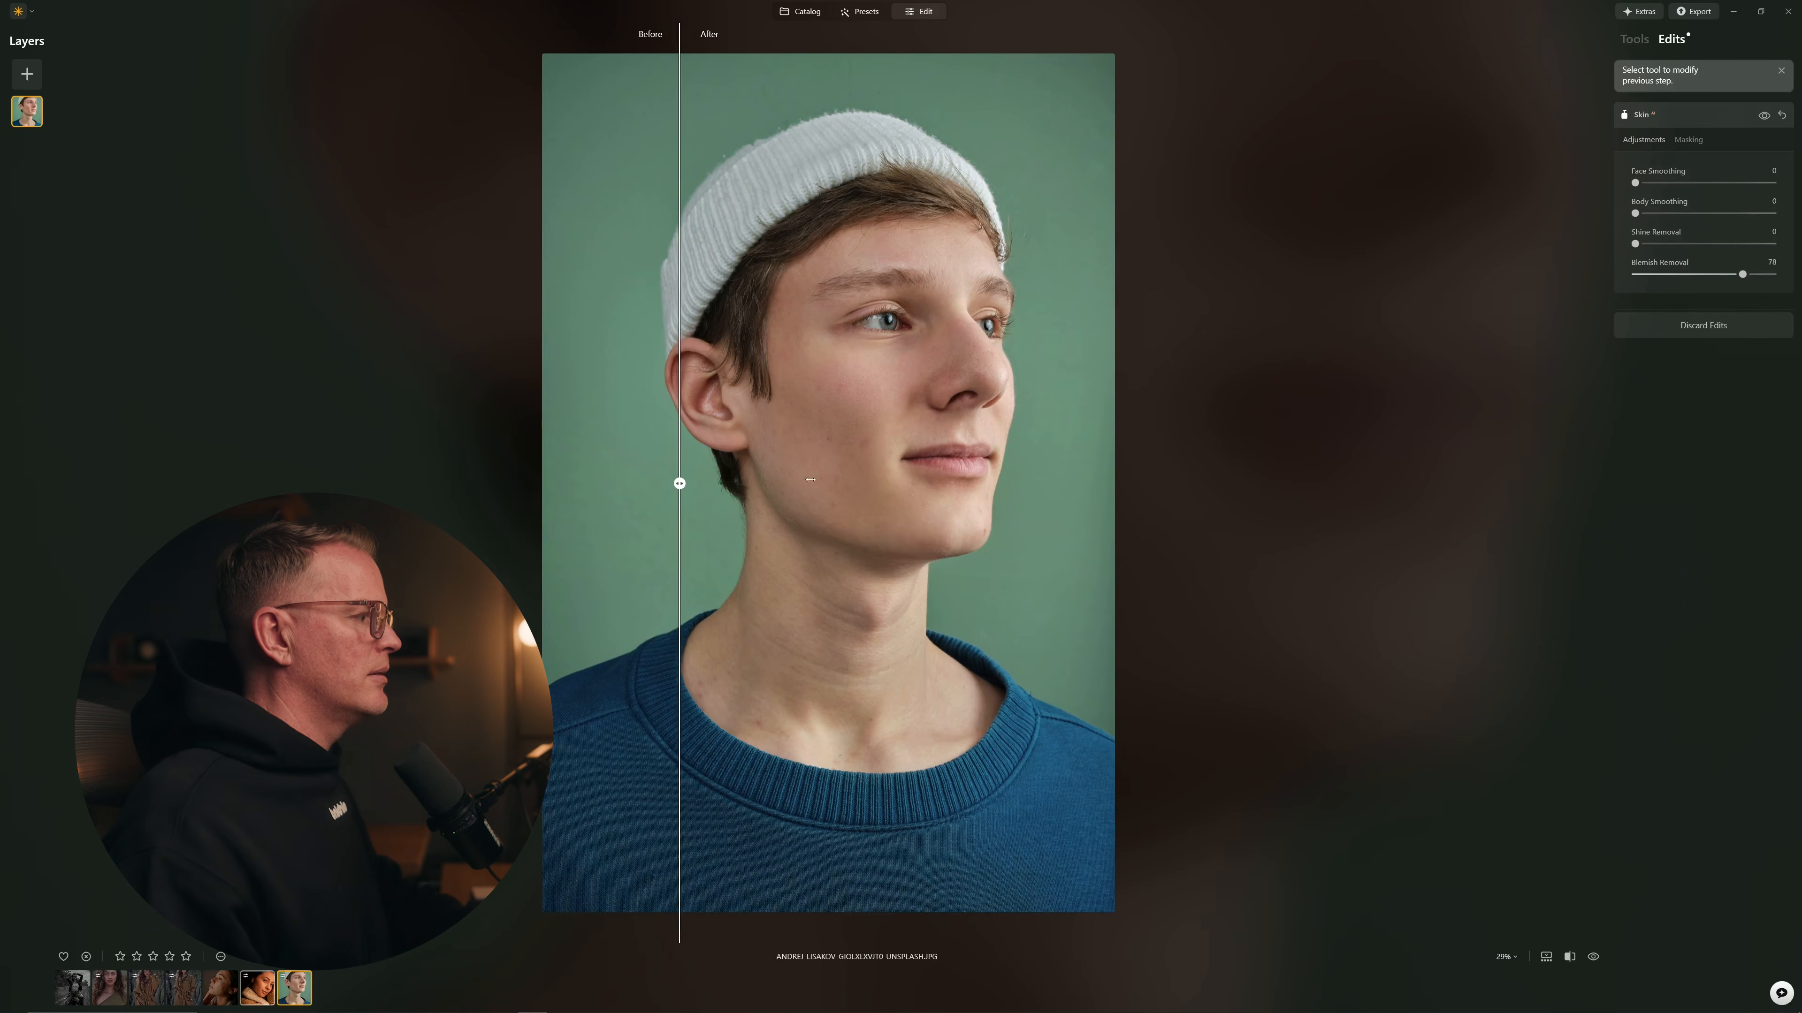
pyautogui.moveTo(566, 423); pyautogui.dragTo(461, 418)
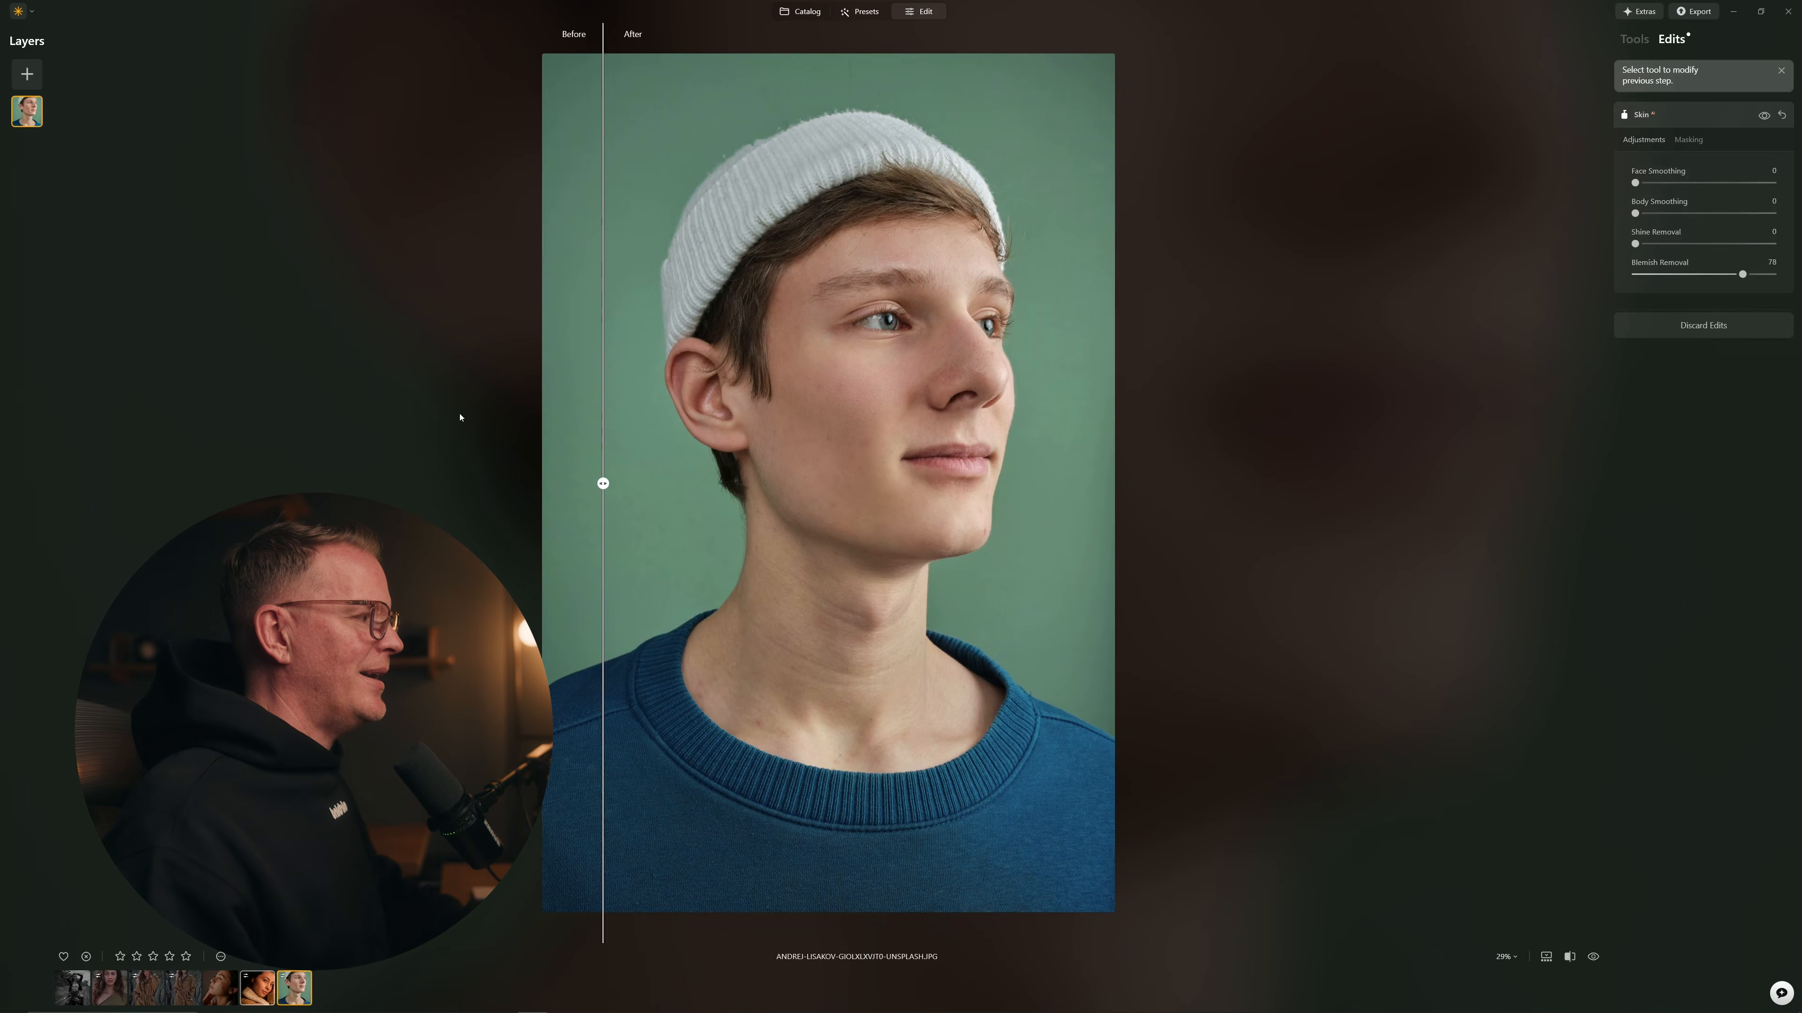